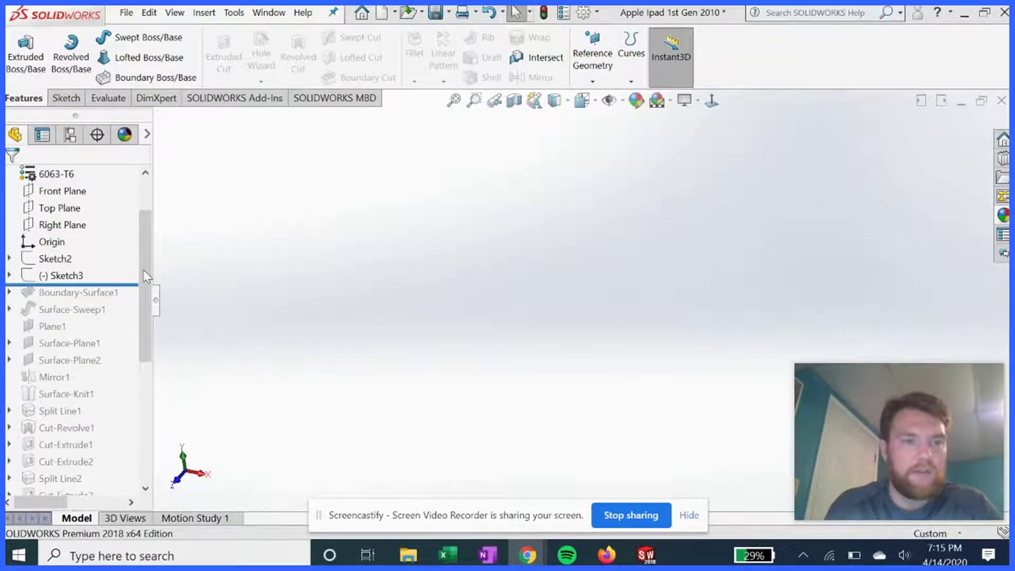
# Open Sketch3 with Sketch Picture2 for editing, orbit to view the iPad picture face-on, then exit
pyautogui.click(32, 276)
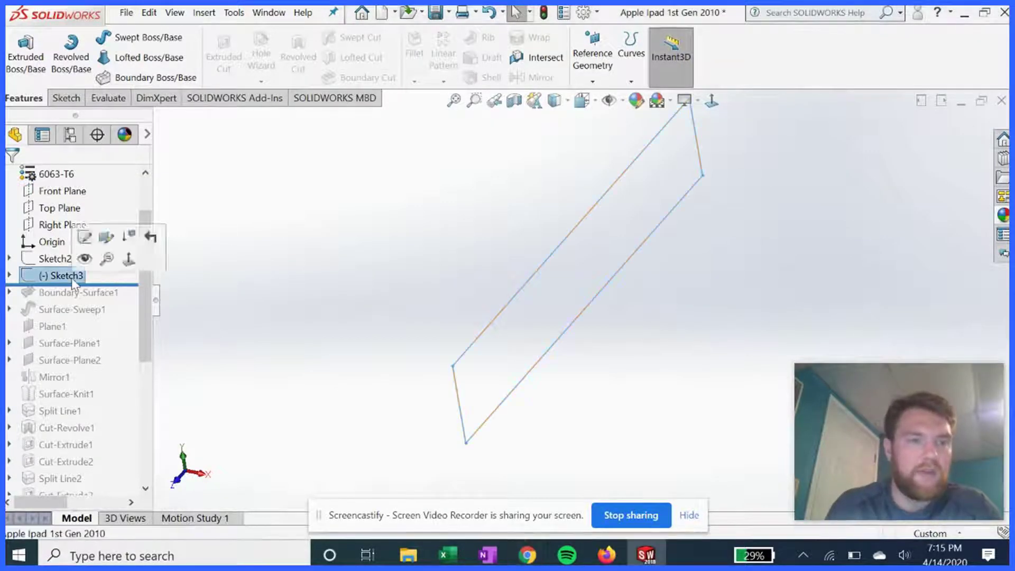
pyautogui.click(9, 276)
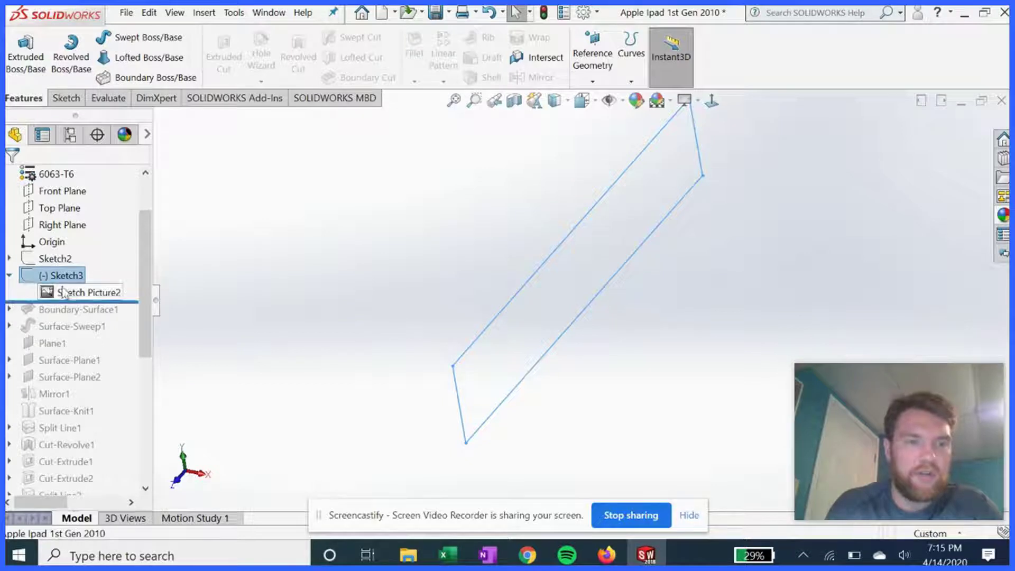
pyautogui.click(72, 293)
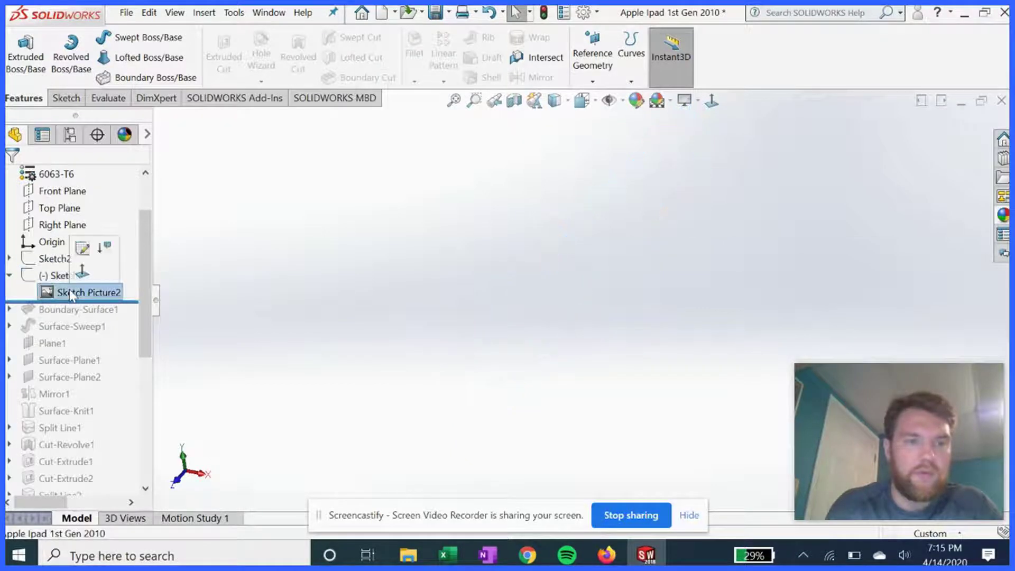
pyautogui.click(82, 248)
pyautogui.scroll(5, 636, 339)
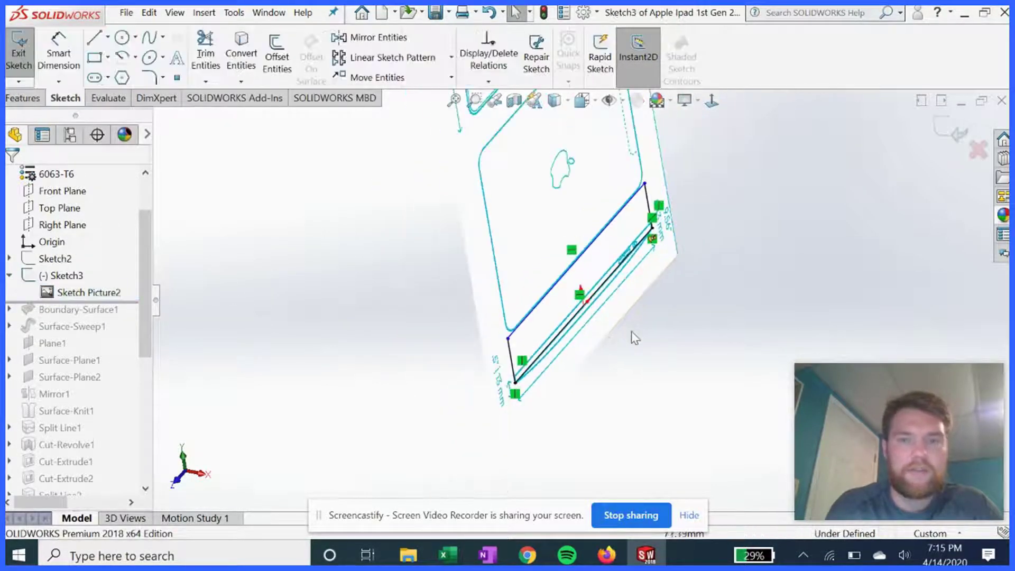
pyautogui.moveTo(545, 264)
pyautogui.mouseDown(button='middle')
pyautogui.moveTo(603, 254)
pyautogui.moveTo(441, 251)
pyautogui.moveTo(539, 243)
pyautogui.moveTo(672, 197)
pyautogui.moveTo(653, 227)
pyautogui.mouseUp(button='middle')
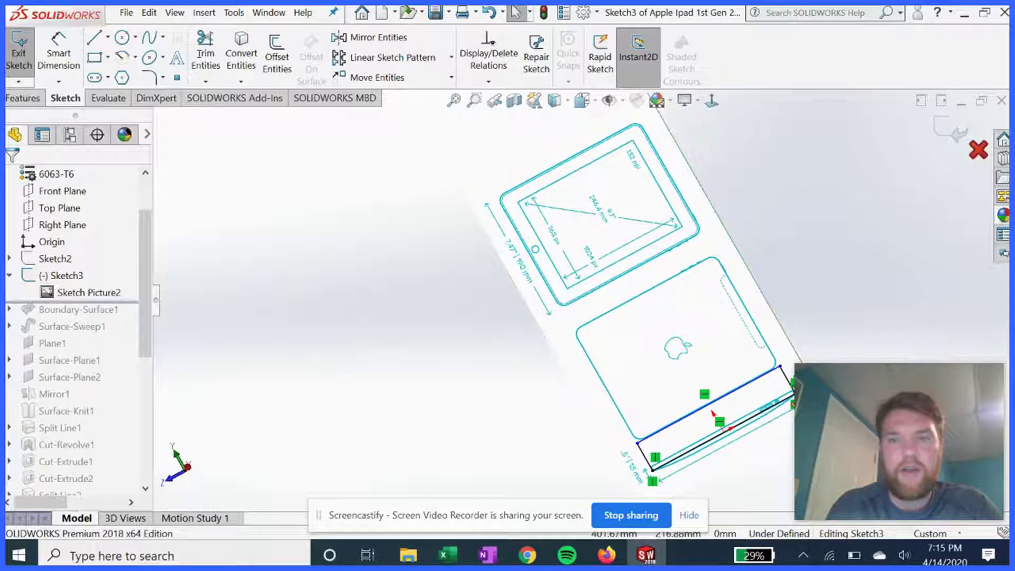
pyautogui.click(951, 131)
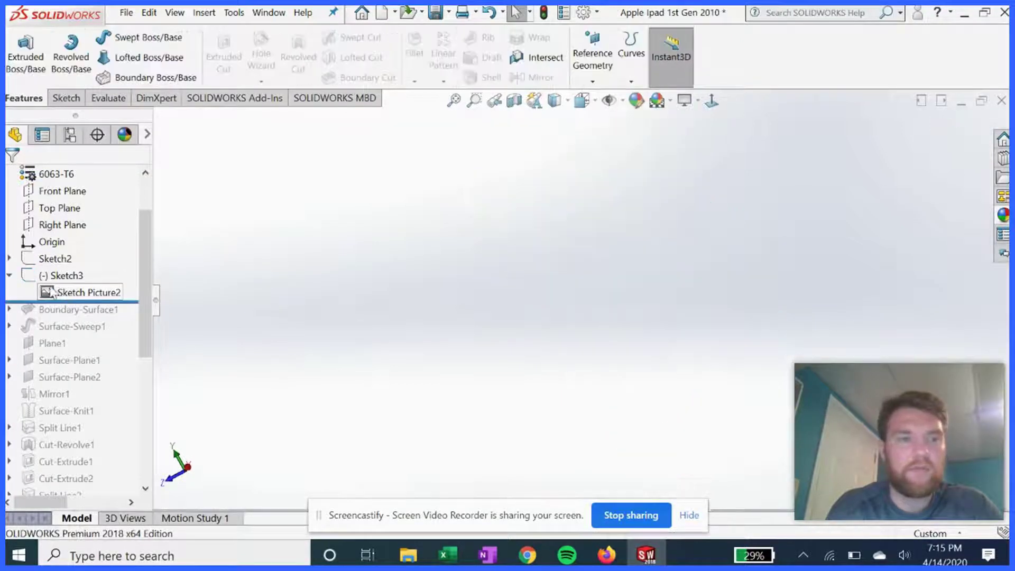
# Edit Sketch2 with Sketch Picture1 and view it from the top to compare the 190 by 243 outline, then exit
pyautogui.click(9, 259)
pyautogui.click(79, 275)
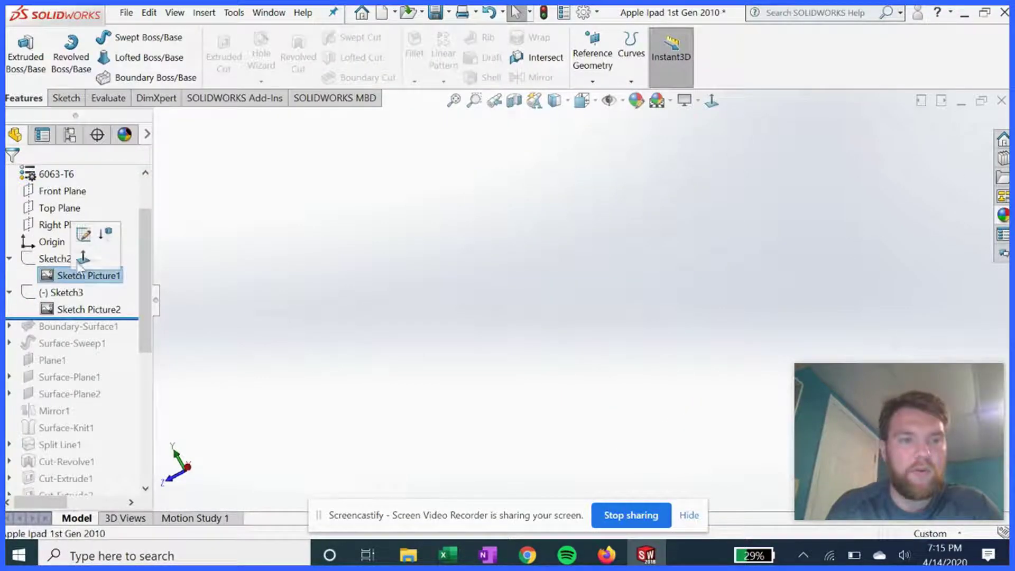
pyautogui.click(83, 236)
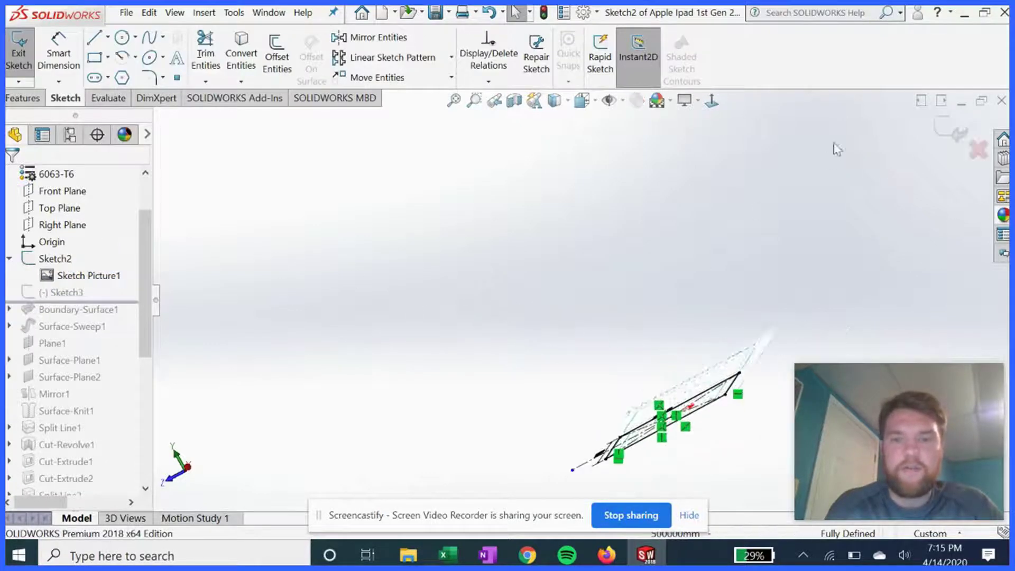
pyautogui.click(720, 105)
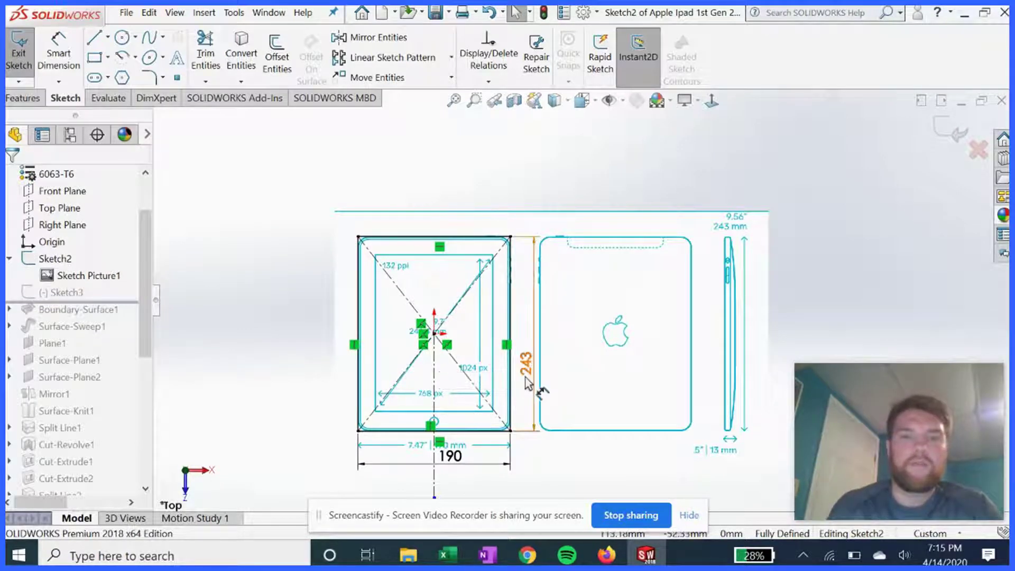
pyautogui.scroll(2, 537, 386)
pyautogui.scroll(-3, 508, 436)
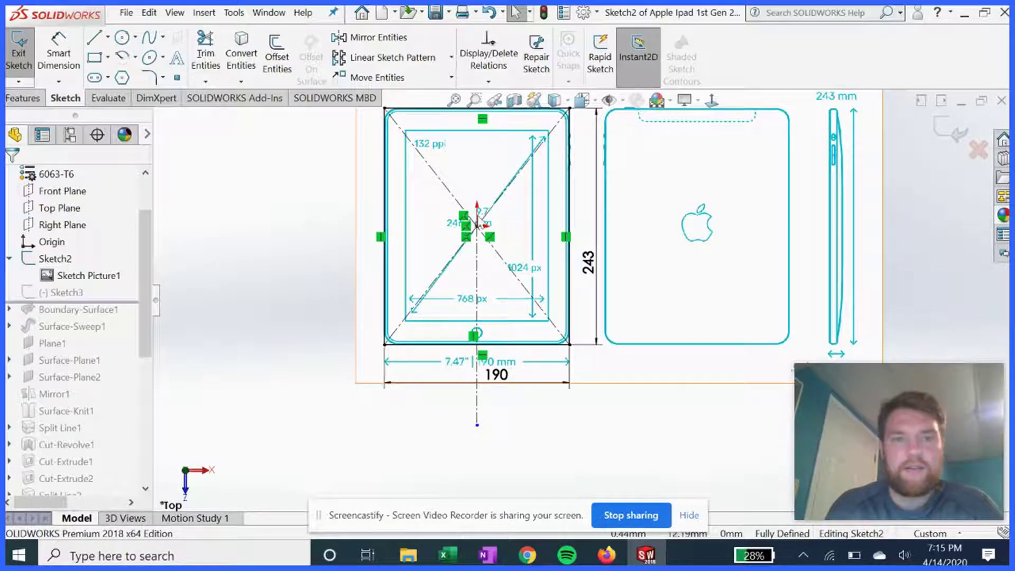
pyautogui.scroll(1, 533, 233)
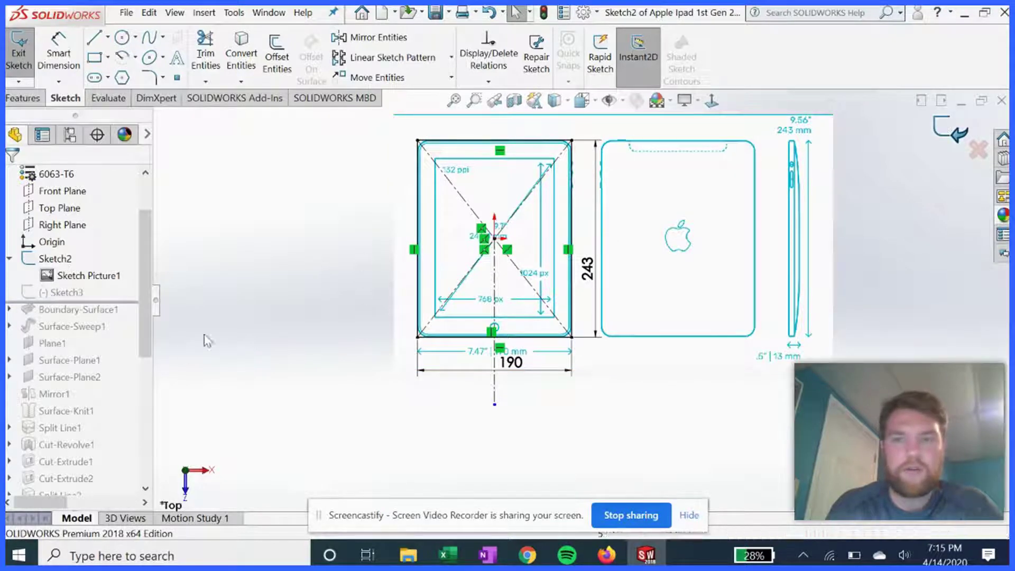
pyautogui.hotkey('ctrl', 'b')
# Show the iPad reference picture again and make Sketch3 visible in the model
pyautogui.rightClick(58, 258)
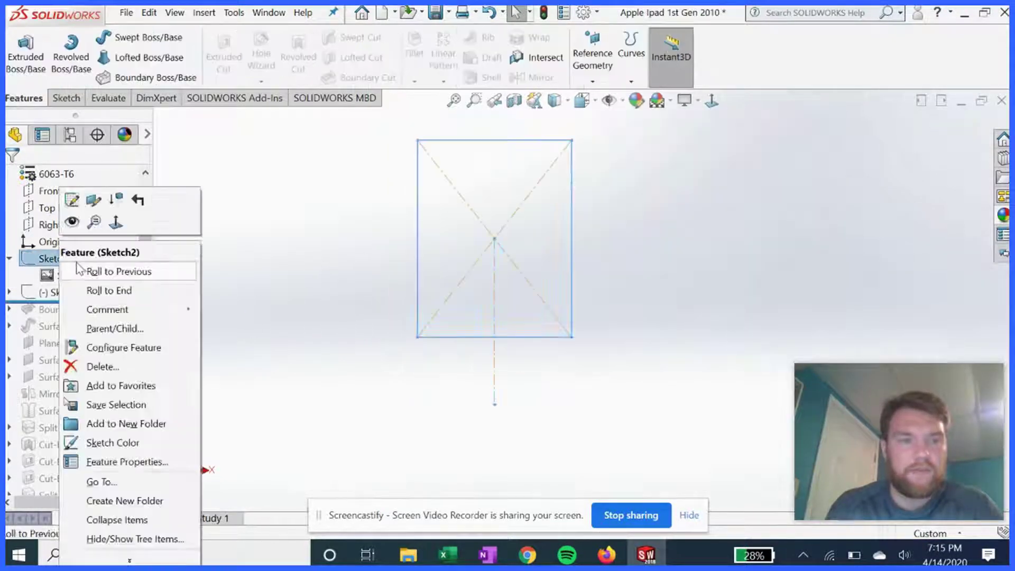
pyautogui.click(111, 271)
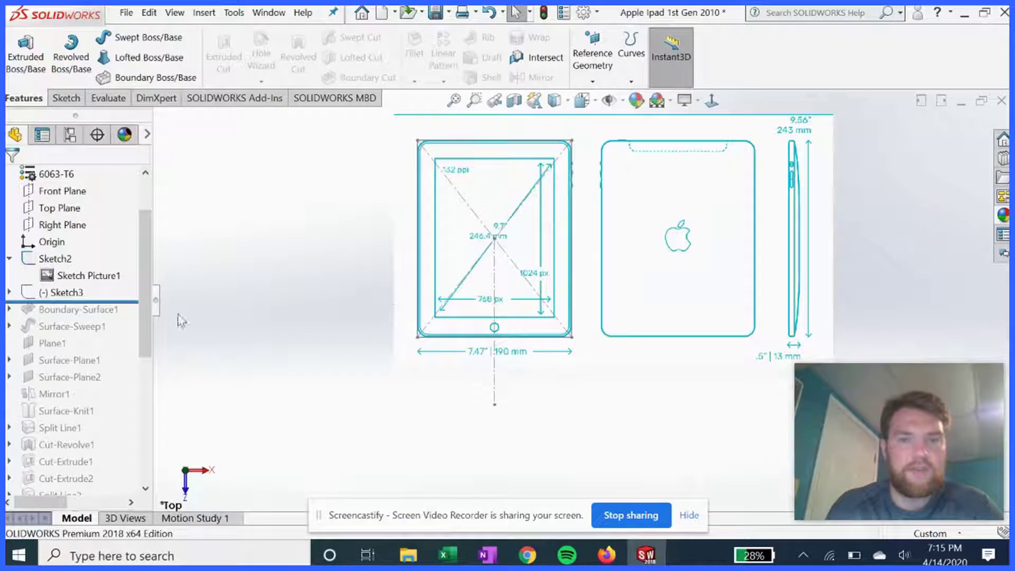
pyautogui.click(54, 294)
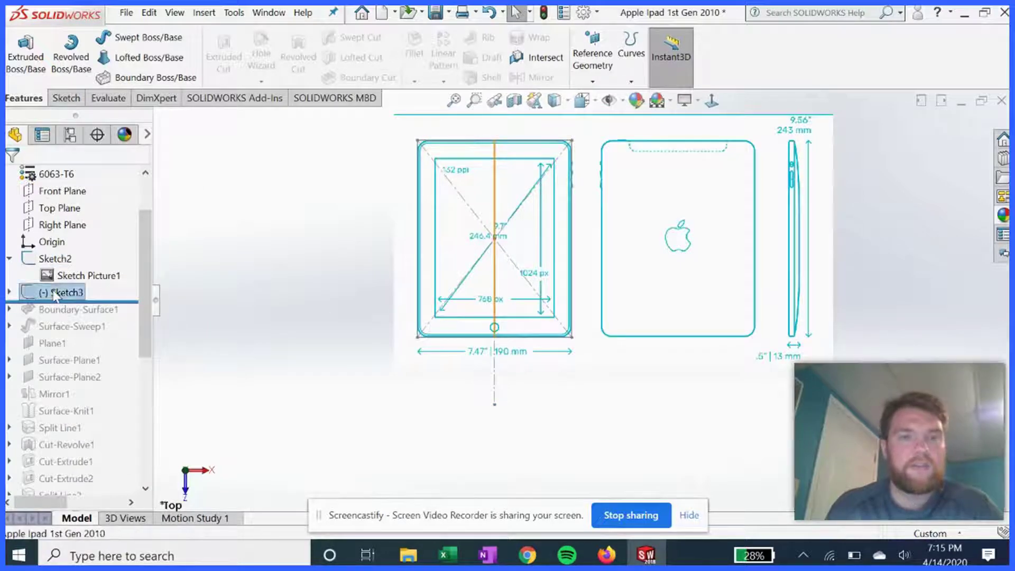
pyautogui.click(65, 272)
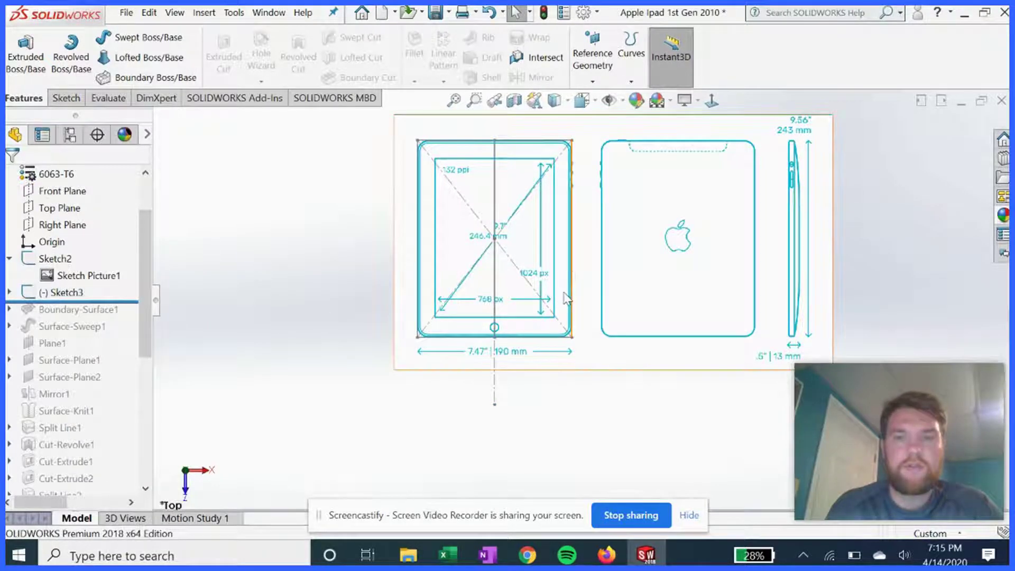
# Open Sketch3 for editing and orbit to an oblique view of its picture
pyautogui.click(9, 292)
pyautogui.click(60, 292)
pyautogui.click(76, 267)
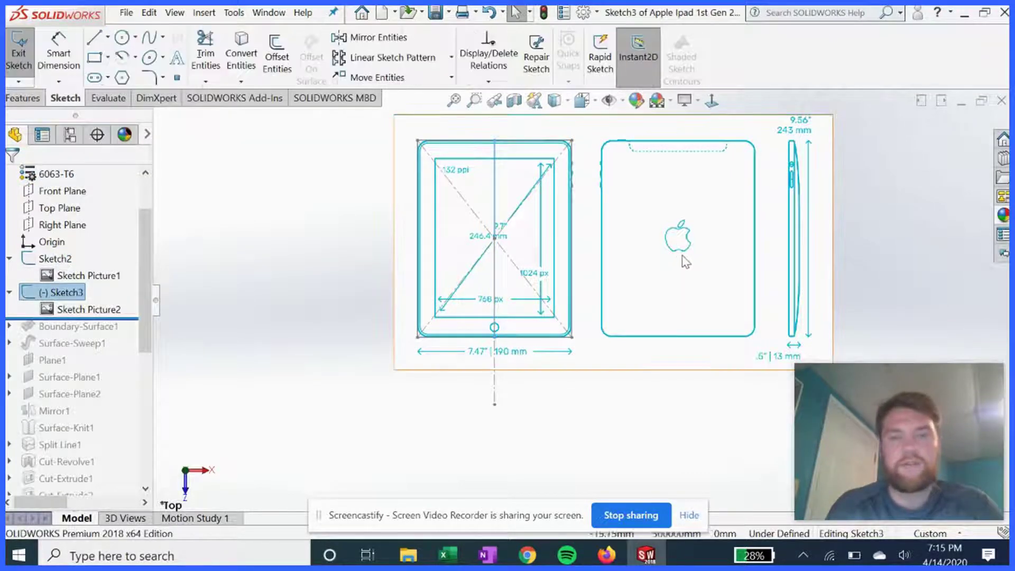
pyautogui.click(579, 270)
pyautogui.moveTo(579, 272); pyautogui.dragTo(555, 206, button='middle')
pyautogui.scroll(5, 402, 327)
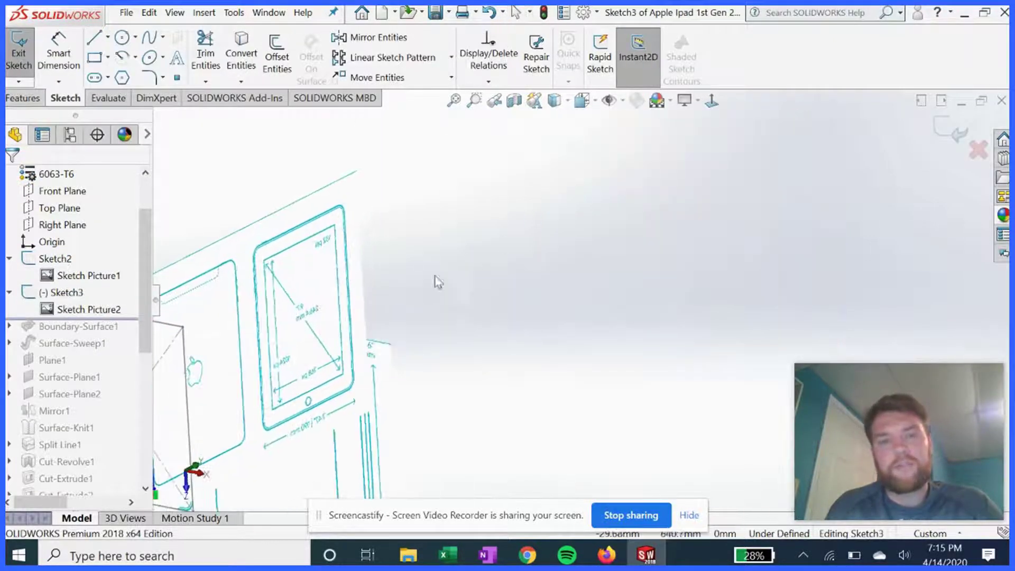
pyautogui.moveTo(407, 333); pyautogui.dragTo(416, 347, button='middle')
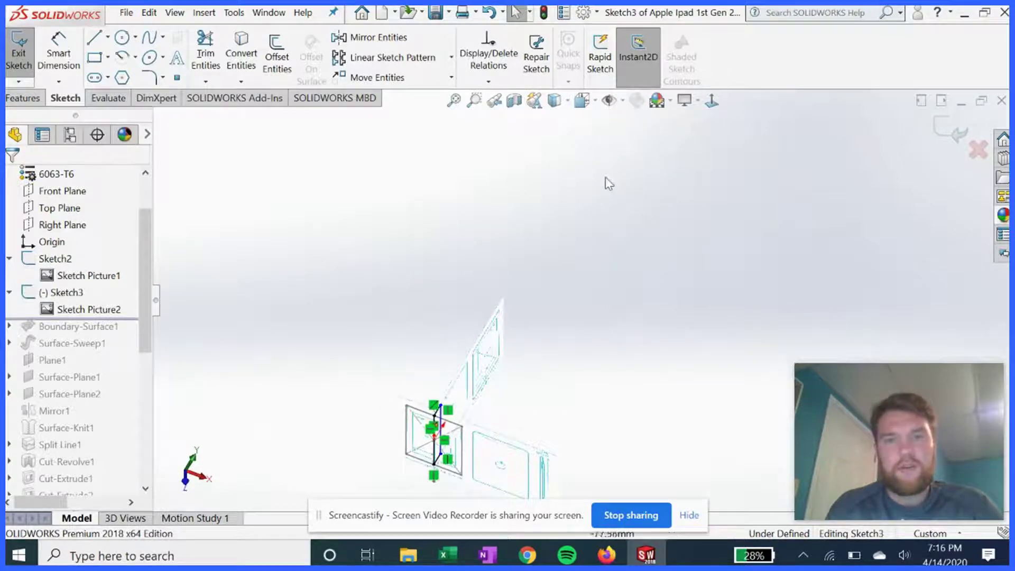
# Face Sketch3 straight on to check the 13 by 243 mm profile, then exit and orbit the part
pyautogui.click(712, 100)
pyautogui.scroll(-6, 585, 465)
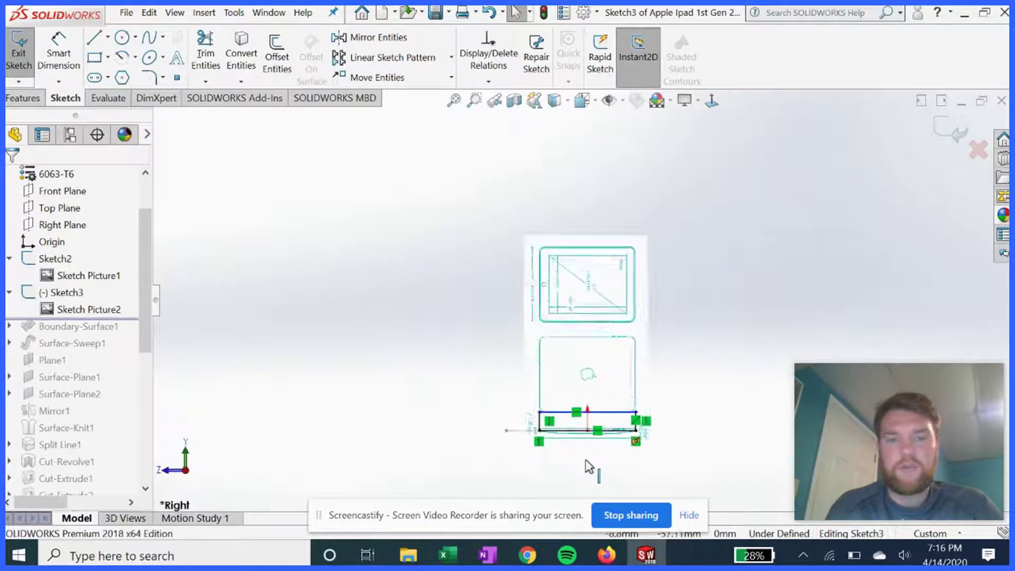
pyautogui.scroll(-1, 591, 384)
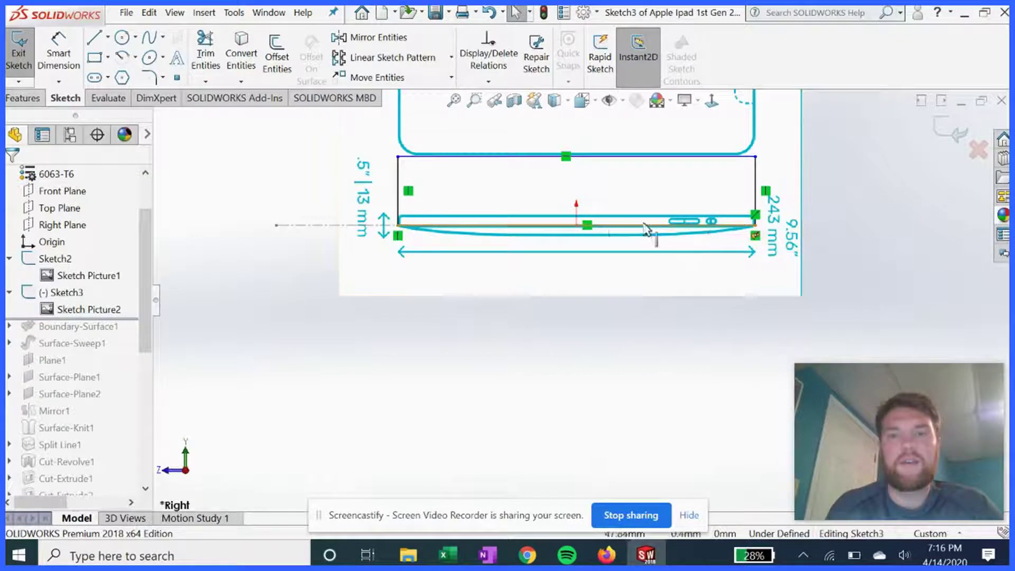
pyautogui.scroll(2, 533, 231)
pyautogui.scroll(-3, 550, 233)
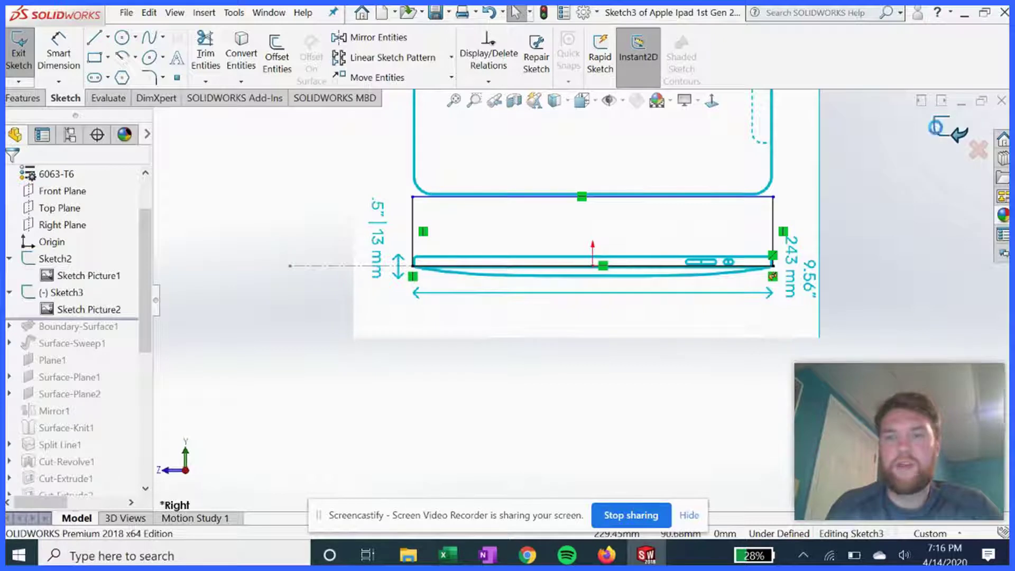
pyautogui.hotkey('ctrl', 'b')
pyautogui.moveTo(517, 283)
pyautogui.mouseDown(button='middle')
pyautogui.moveTo(532, 262)
pyautogui.moveTo(533, 284)
pyautogui.moveTo(494, 276)
pyautogui.moveTo(485, 208)
pyautogui.moveTo(521, 189)
pyautogui.moveTo(508, 235)
pyautogui.mouseUp(button='middle')
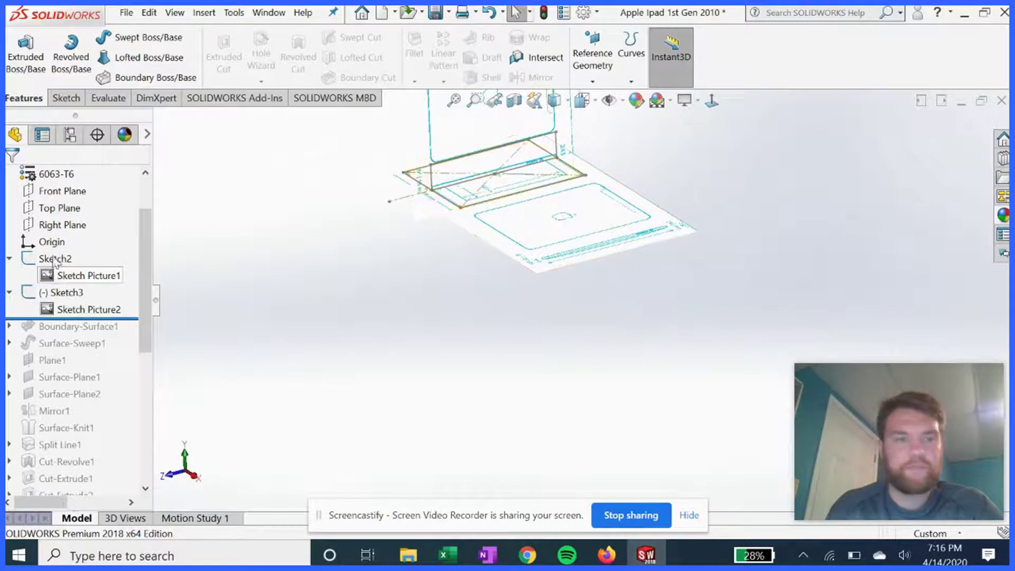
# Fit the model, roll forward to include Boundary-Surface1, and select its Sketch5 to show dimensions
pyautogui.press('f')
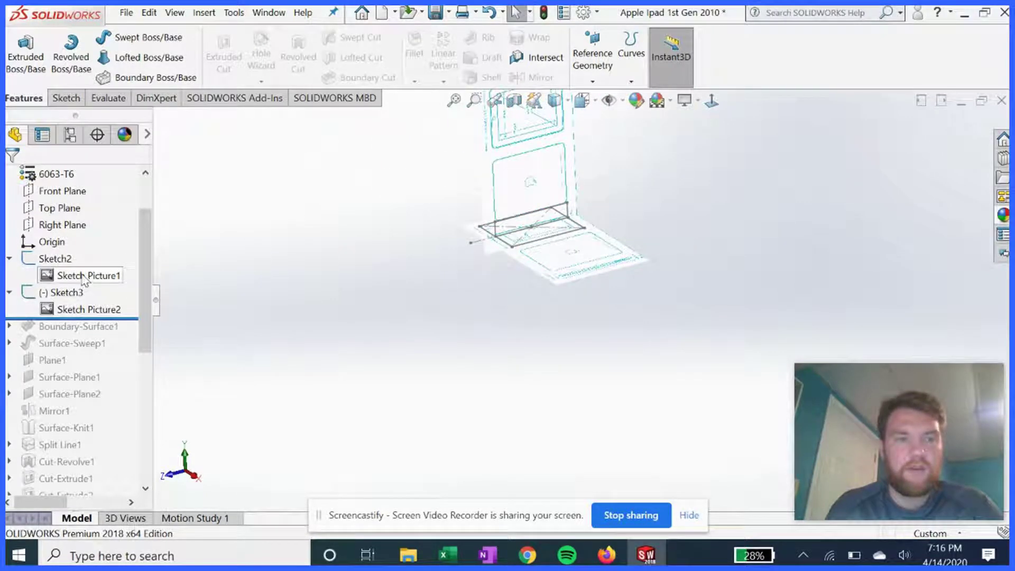
pyautogui.moveTo(83, 316); pyautogui.dragTo(83, 329)
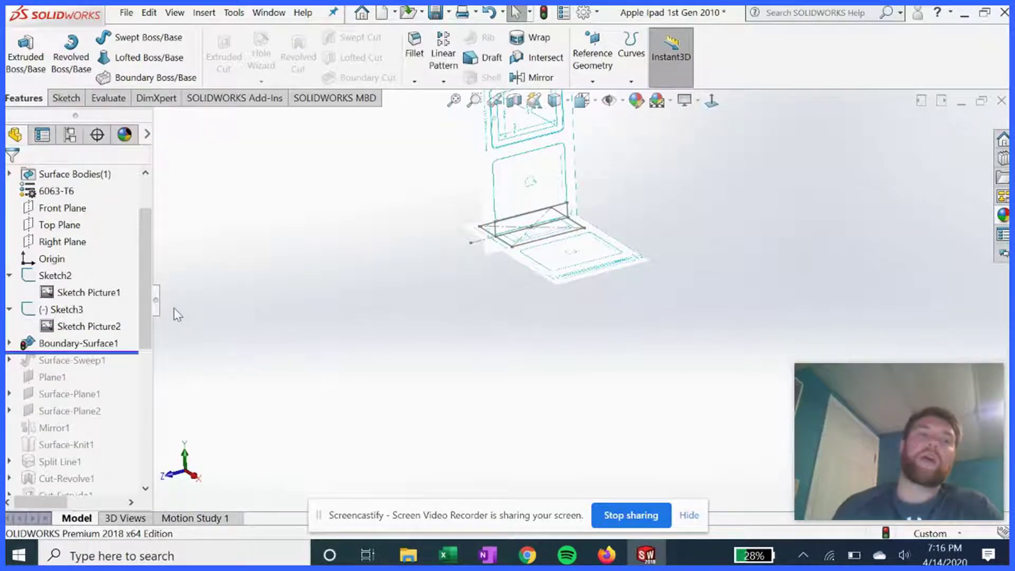
pyautogui.click(9, 343)
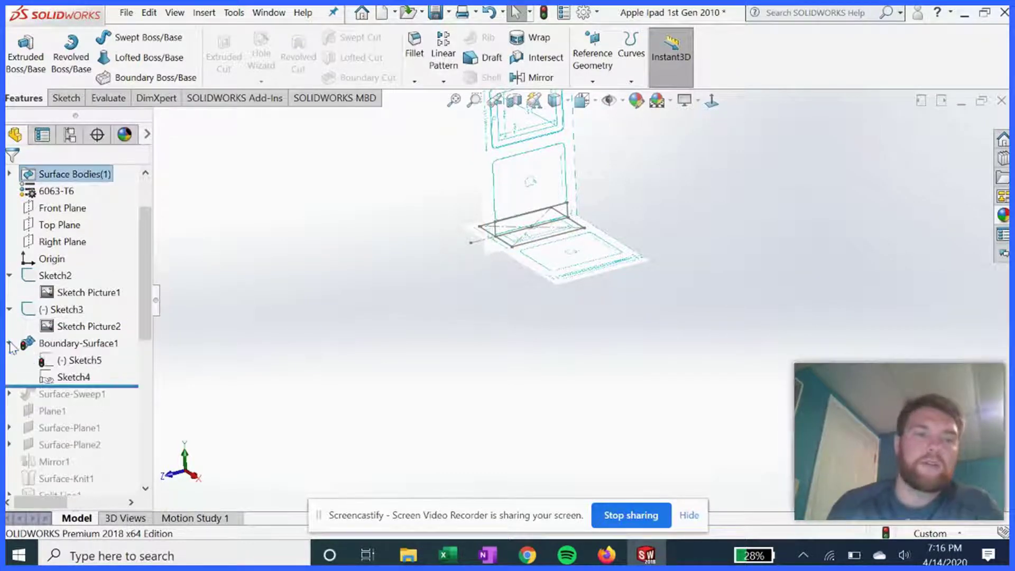
pyautogui.click(64, 364)
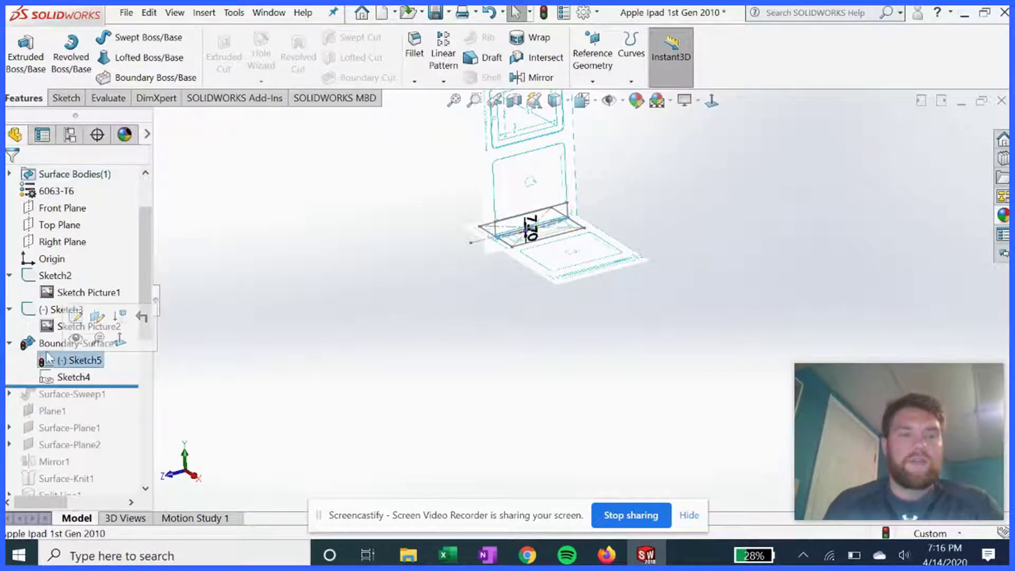
pyautogui.scroll(-5, 531, 235)
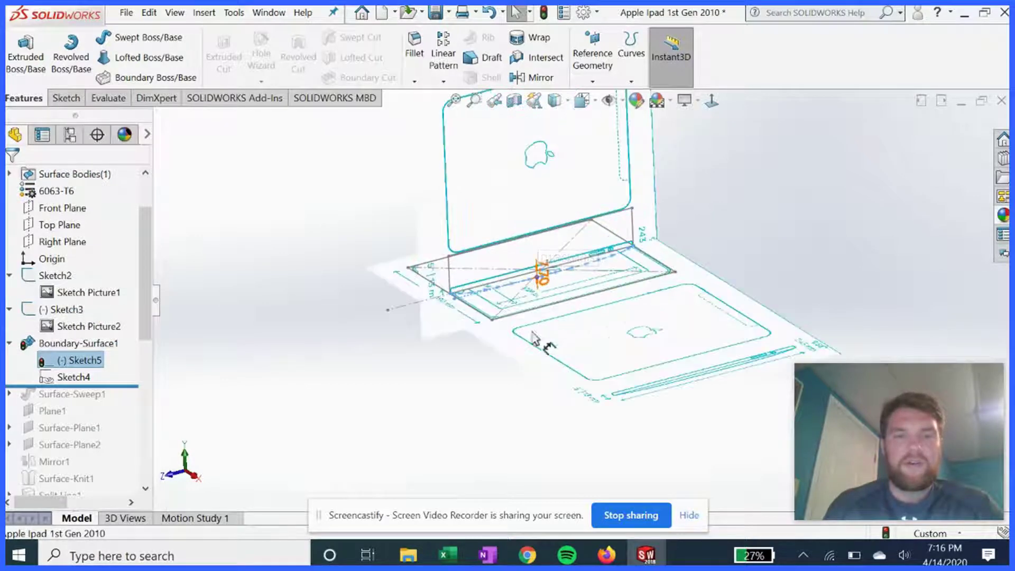
# Edit Sketch5 in the right view to review the curved back arc, exit, and select Sketch4
pyautogui.click(79, 361)
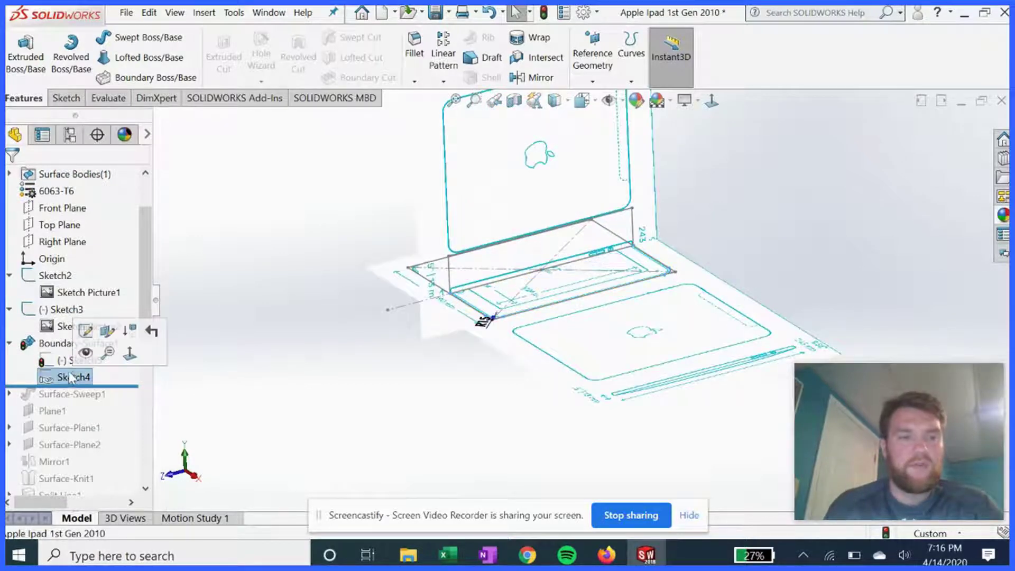
pyautogui.click(73, 324)
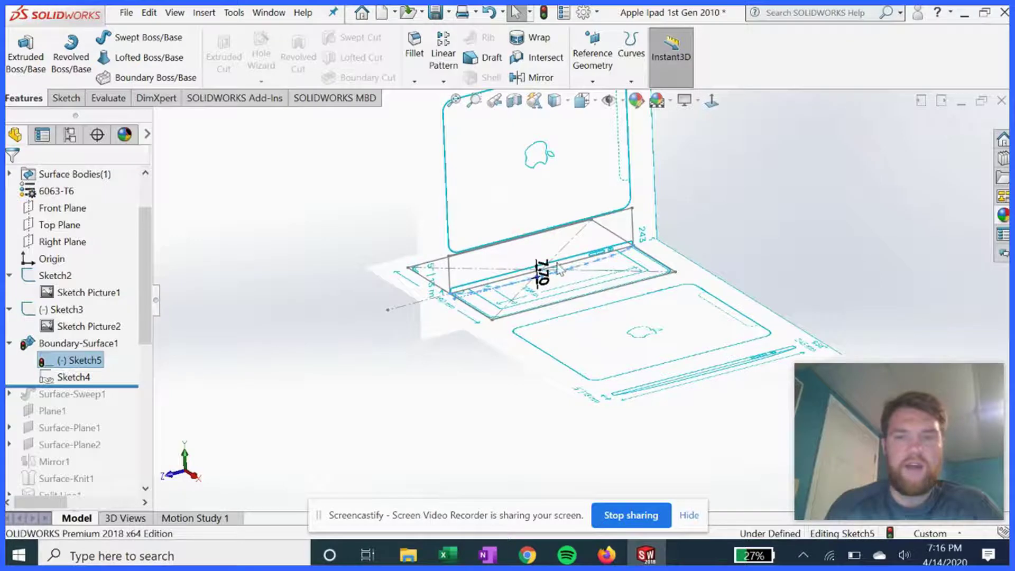
pyautogui.hotkey('ctrl', '4')
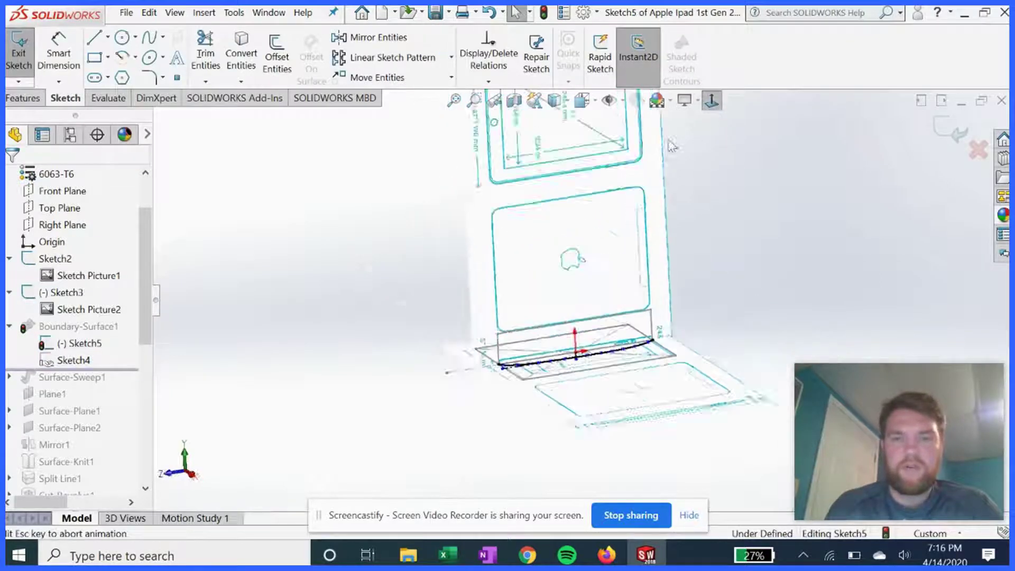
pyautogui.scroll(-6, 582, 454)
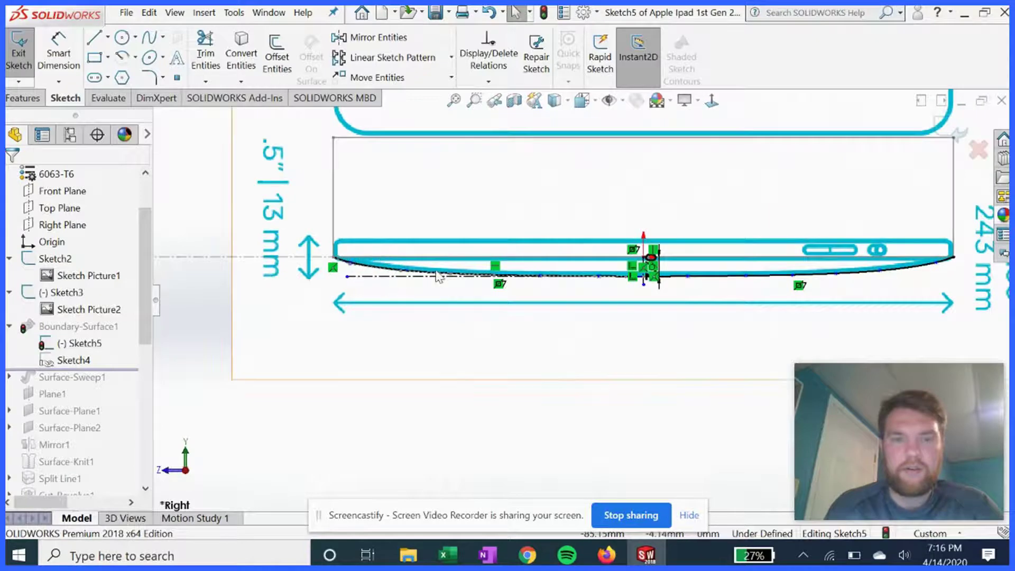
pyautogui.scroll(-2, 735, 279)
pyautogui.scroll(2, 735, 279)
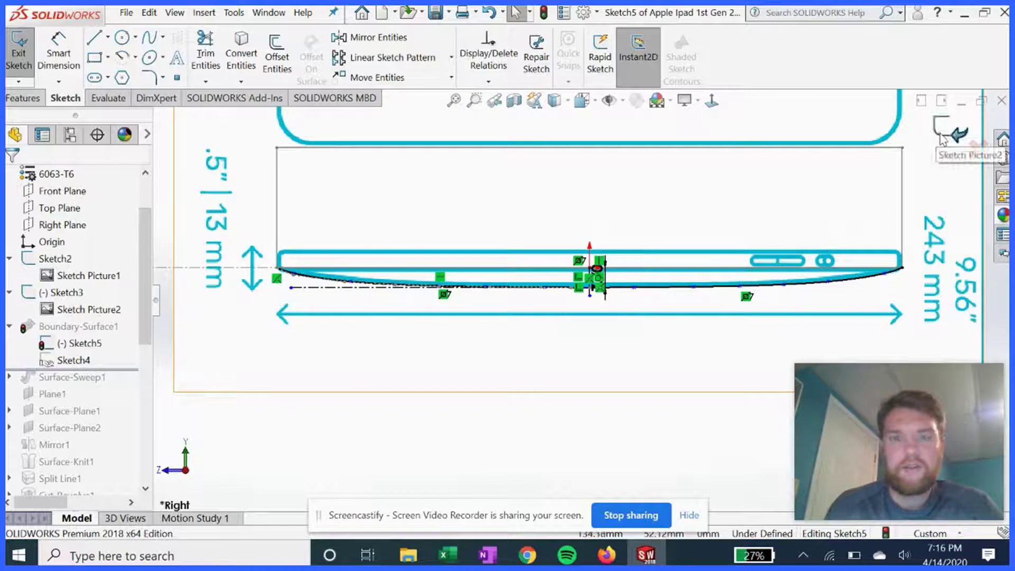
pyautogui.scroll(2, 638, 316)
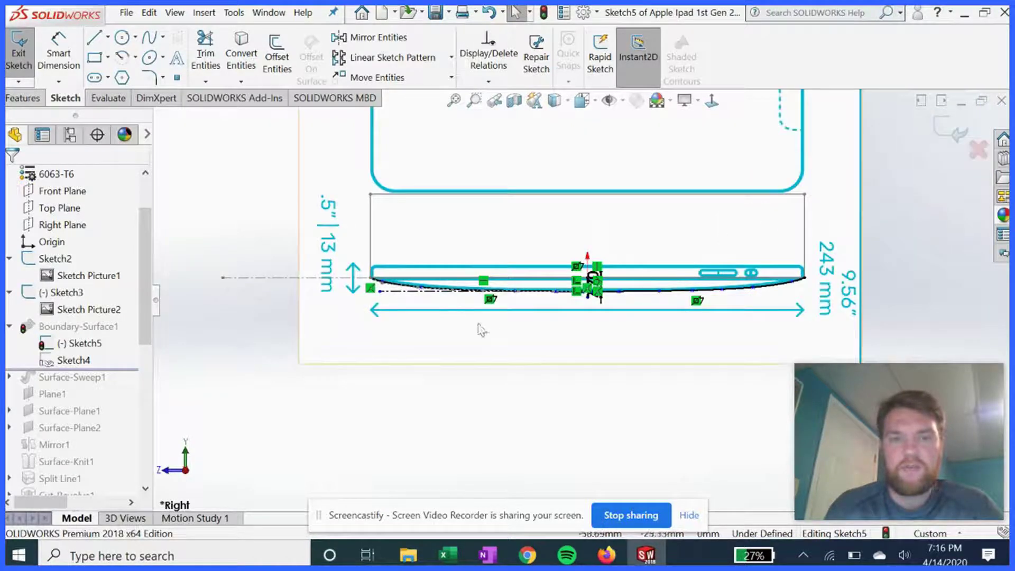
pyautogui.scroll(-2, 560, 282)
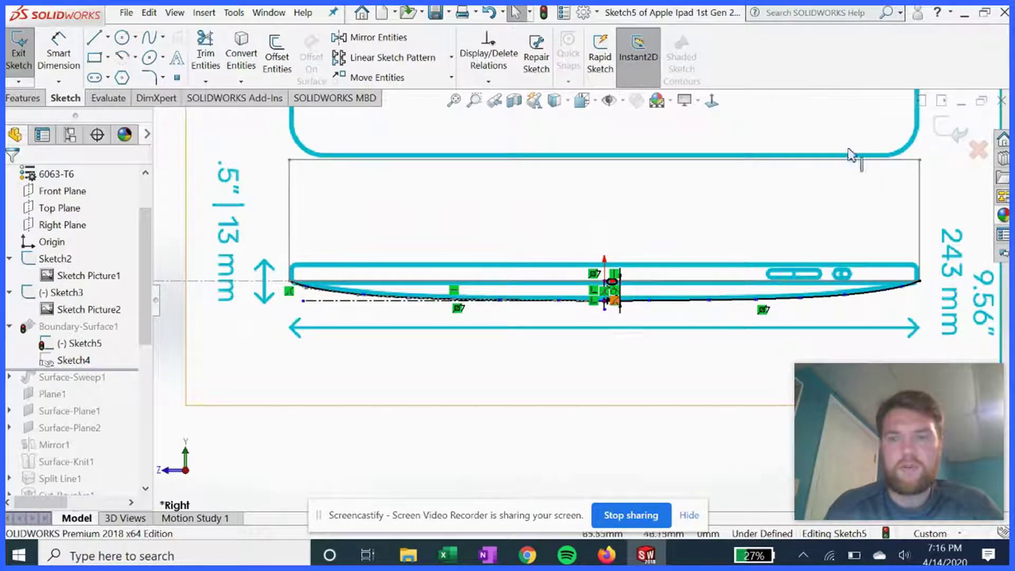
pyautogui.click(940, 134)
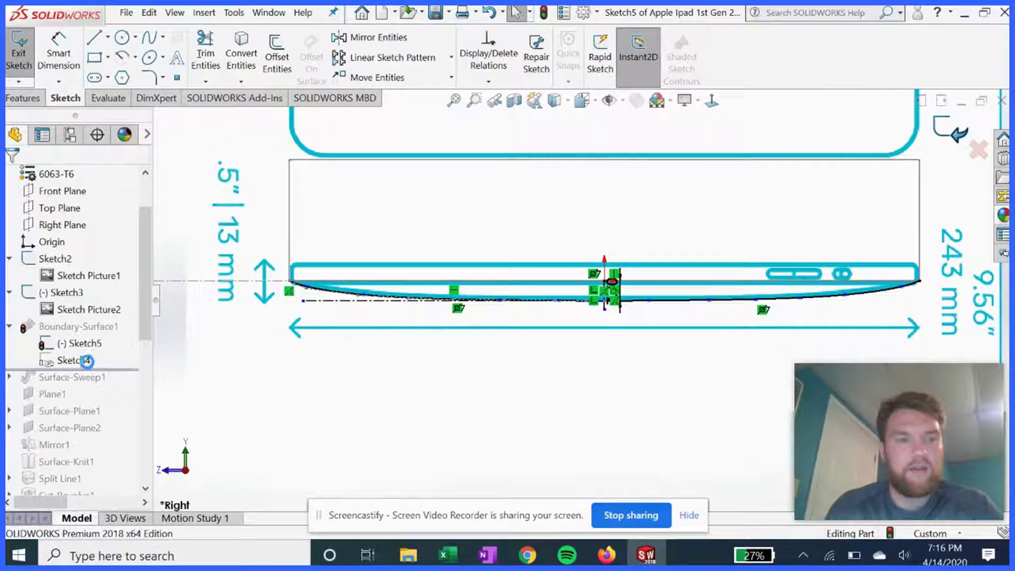
pyautogui.click(74, 377)
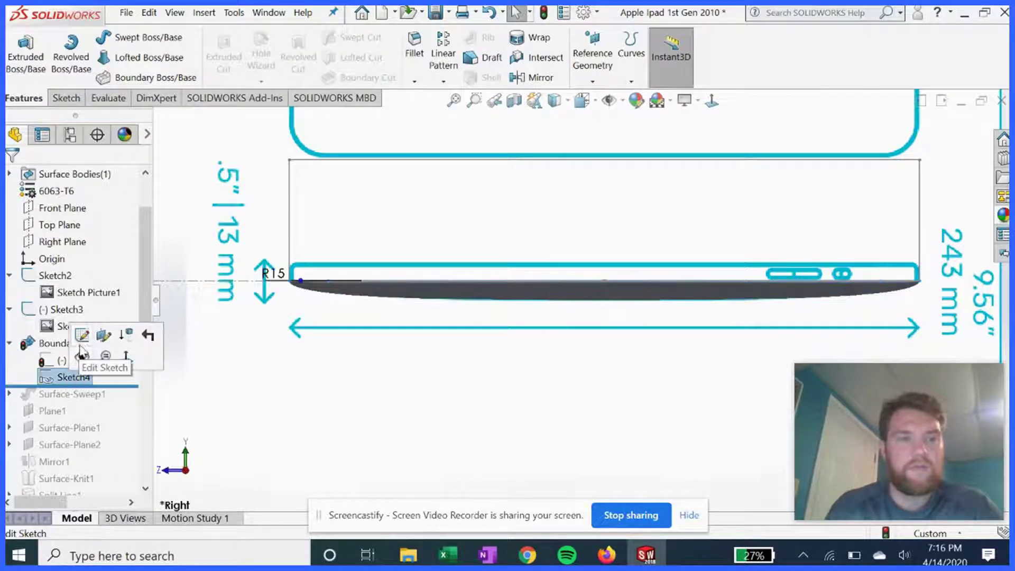
pyautogui.click(81, 341)
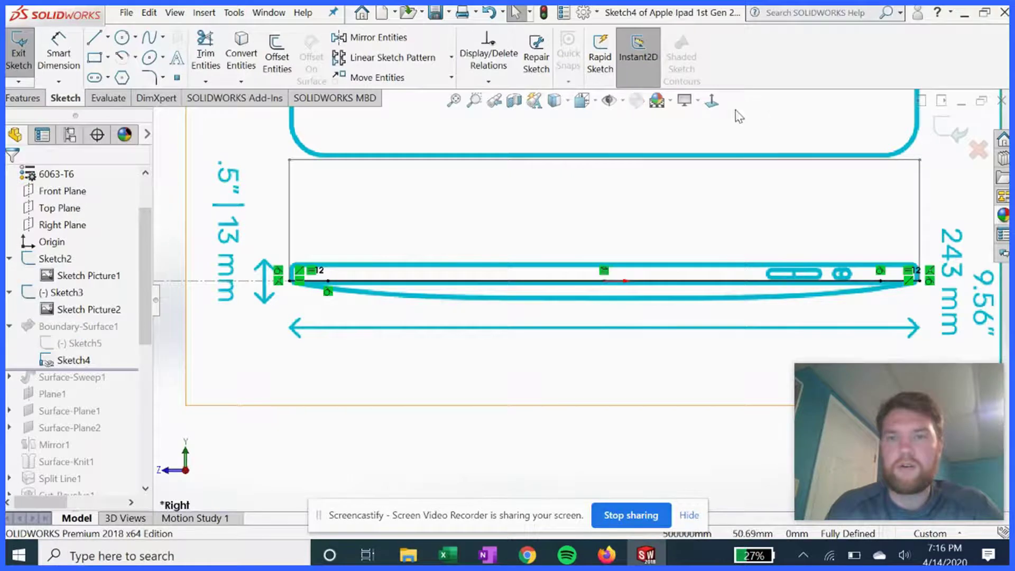
pyautogui.click(712, 100)
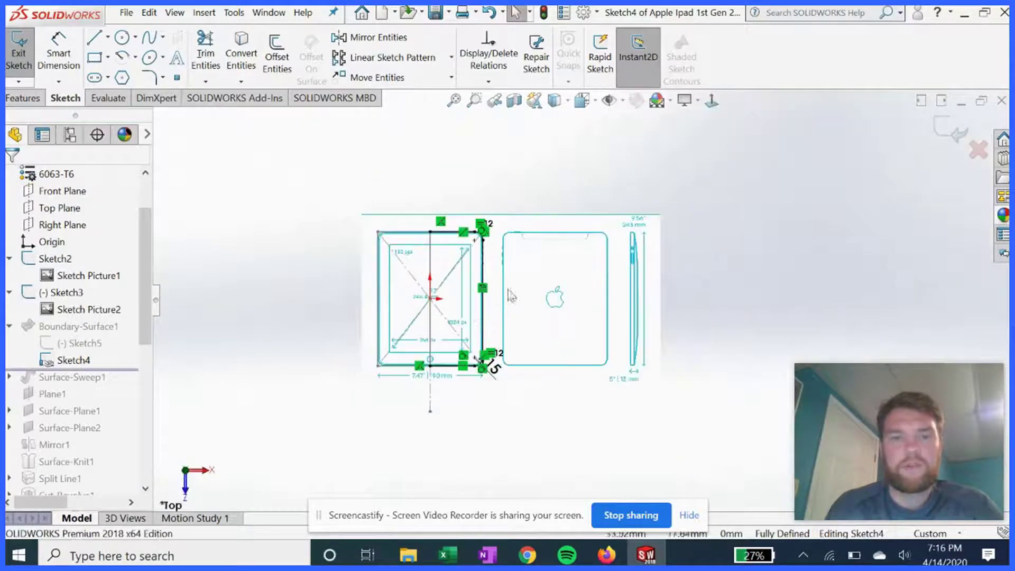
pyautogui.scroll(-5, 510, 296)
pyautogui.scroll(3, 507, 338)
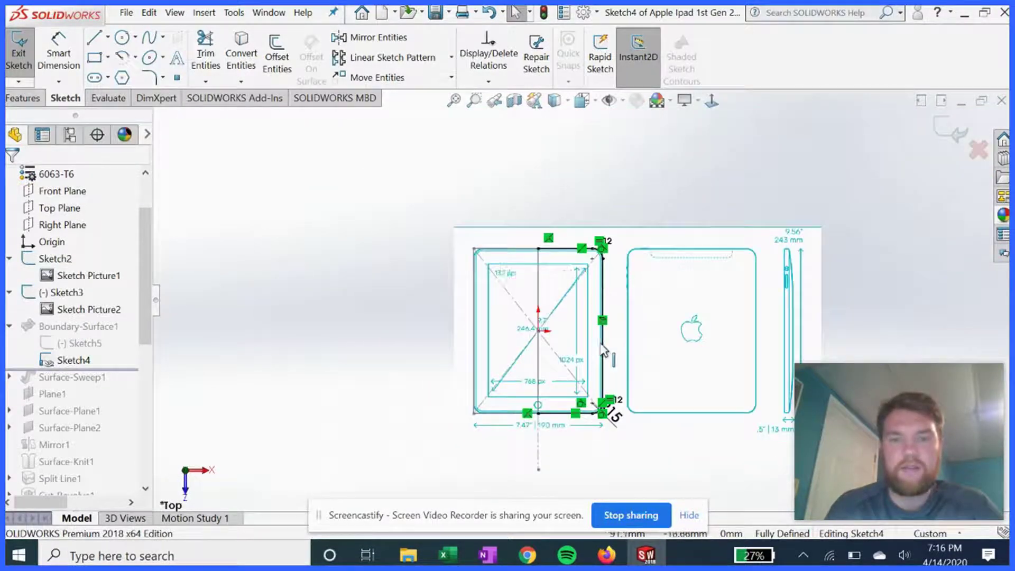
pyautogui.scroll(-2, 603, 350)
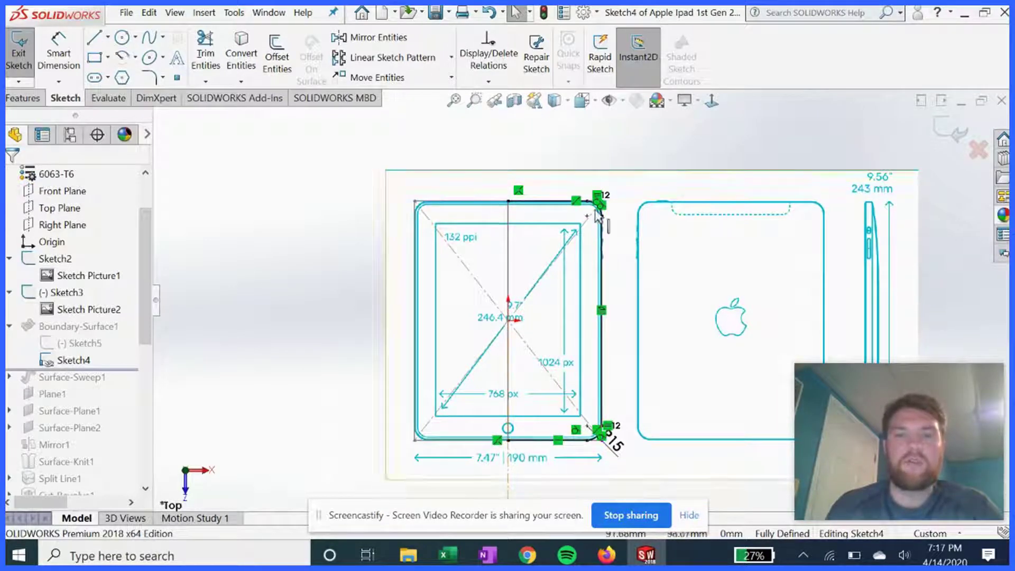
pyautogui.scroll(-5, 599, 208)
pyautogui.scroll(5, 590, 257)
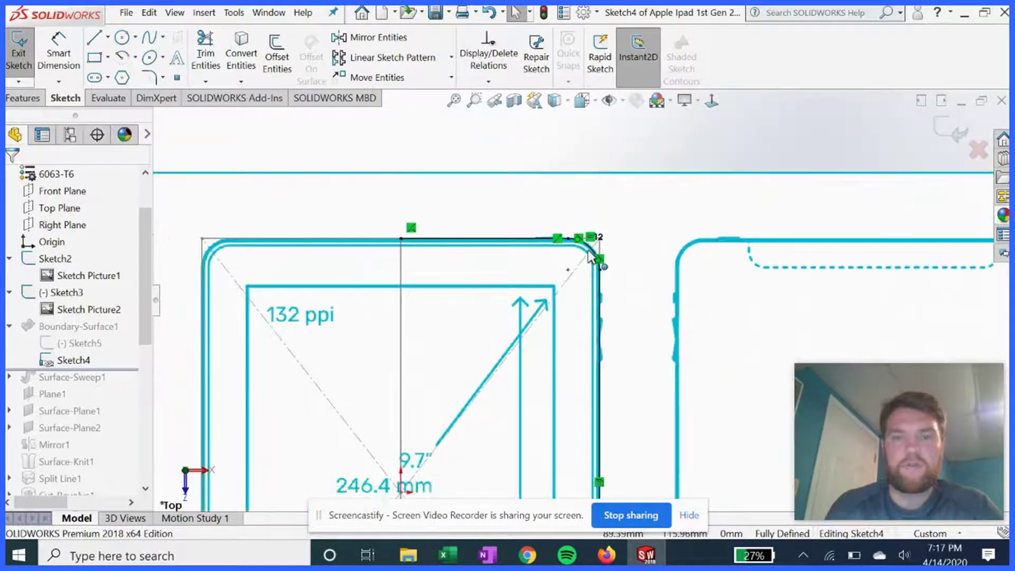
pyautogui.scroll(-5, 597, 478)
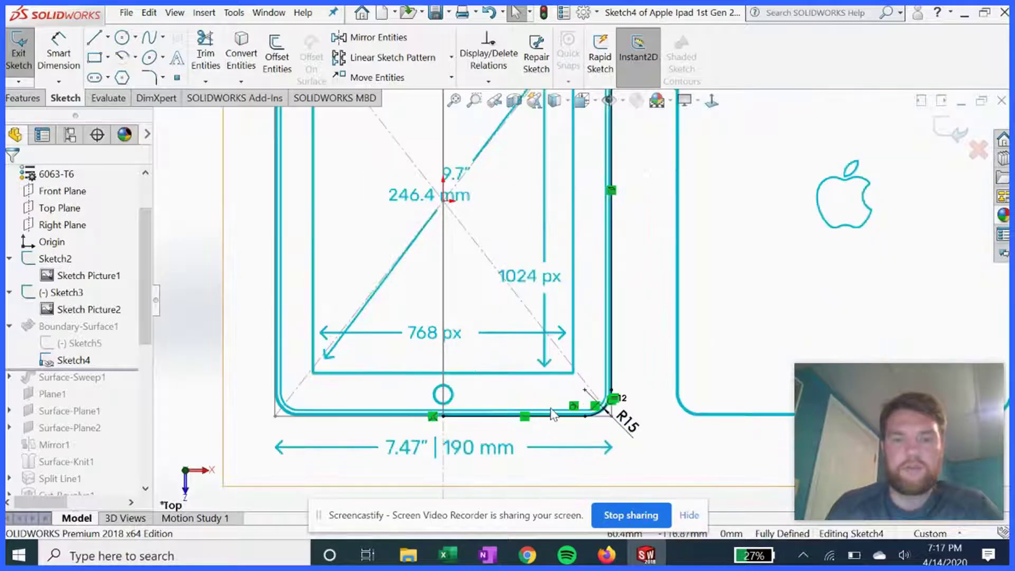
pyautogui.scroll(5, 608, 370)
pyautogui.click(950, 131)
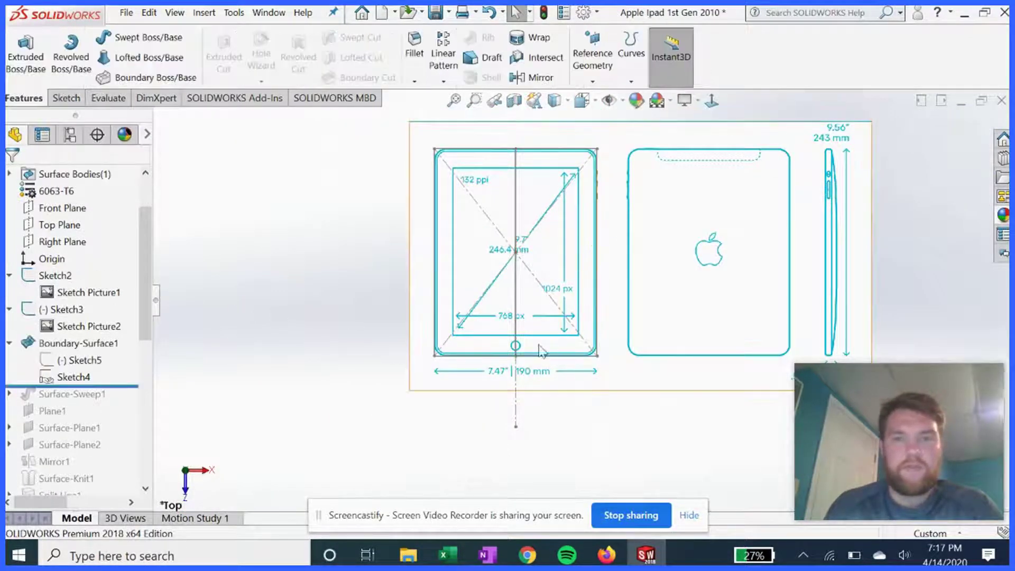
pyautogui.moveTo(597, 301); pyautogui.dragTo(611, 259, button='middle')
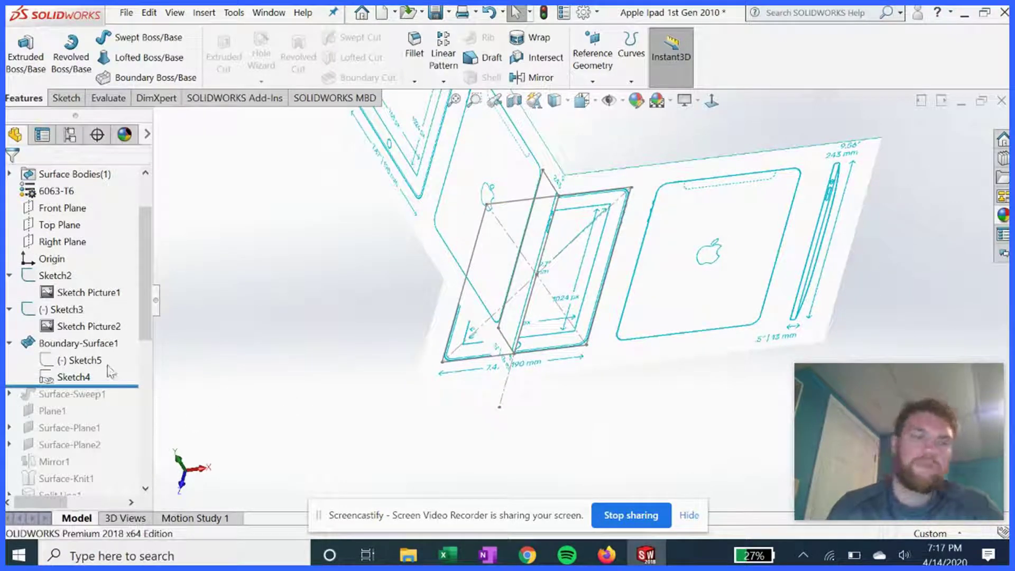
pyautogui.rightClick(85, 343)
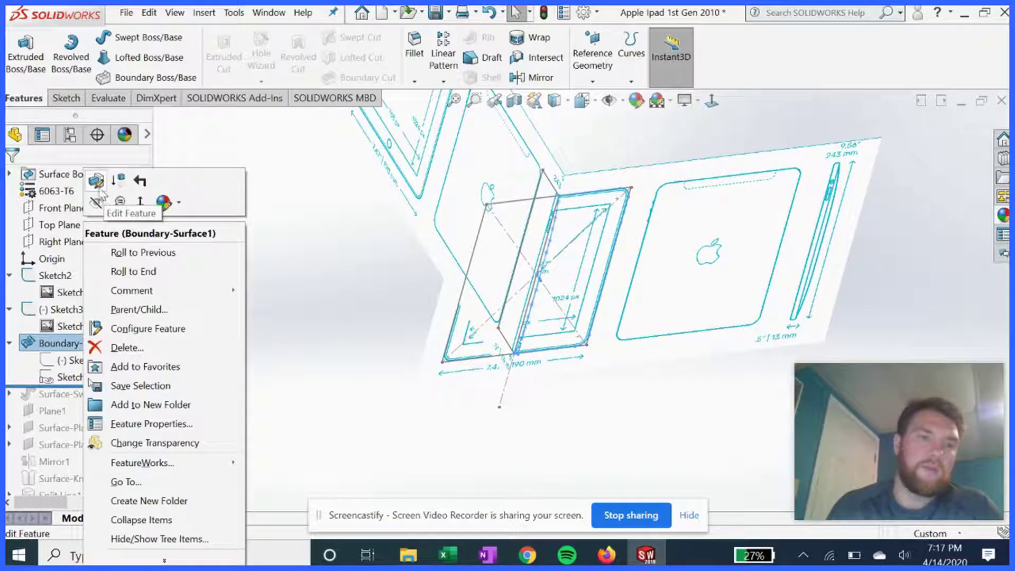
pyautogui.press('Escape')
pyautogui.click(208, 310)
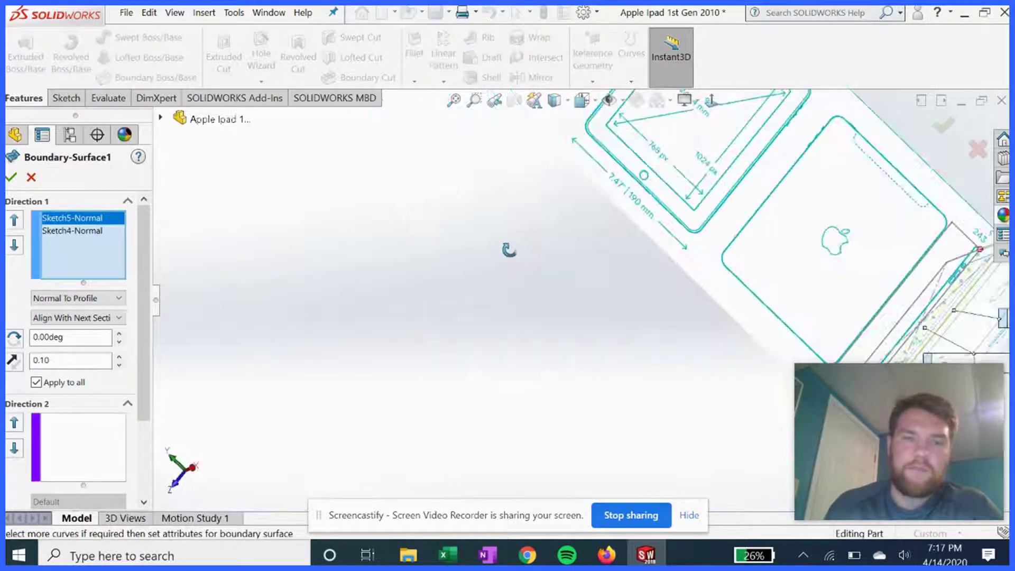
pyautogui.scroll(-6, 602, 264)
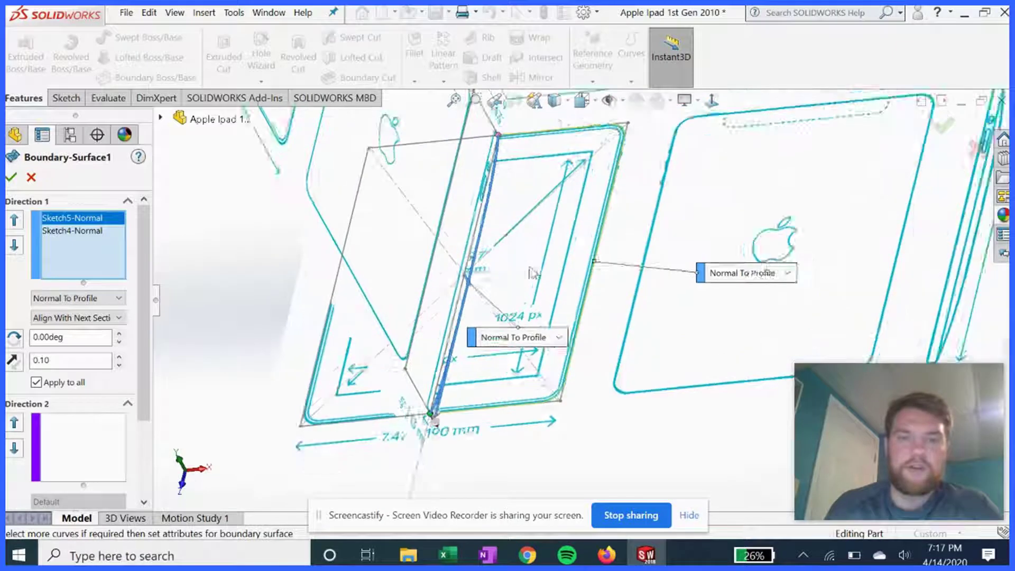
pyautogui.click(73, 233)
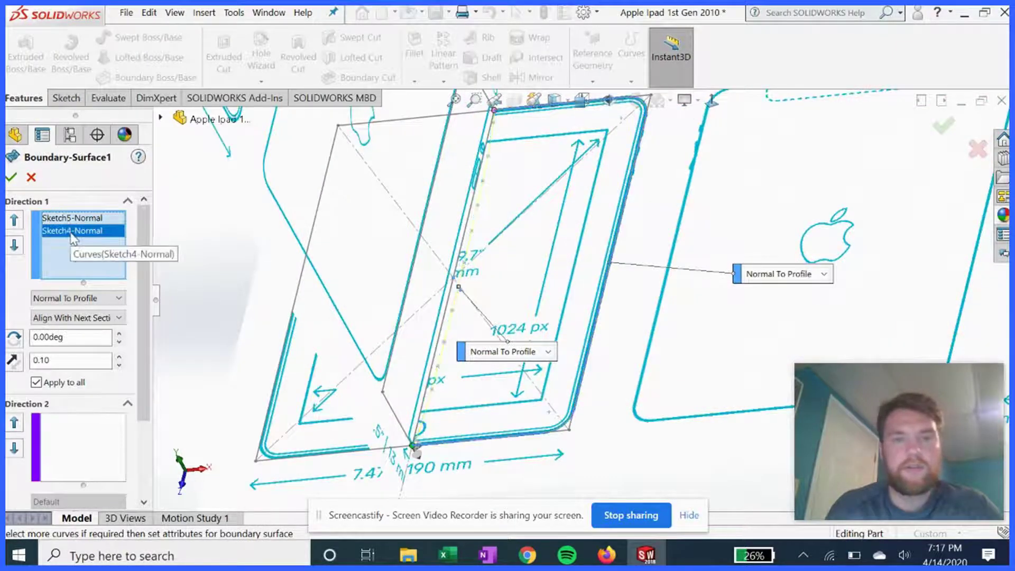
pyautogui.scroll(2, 423, 282)
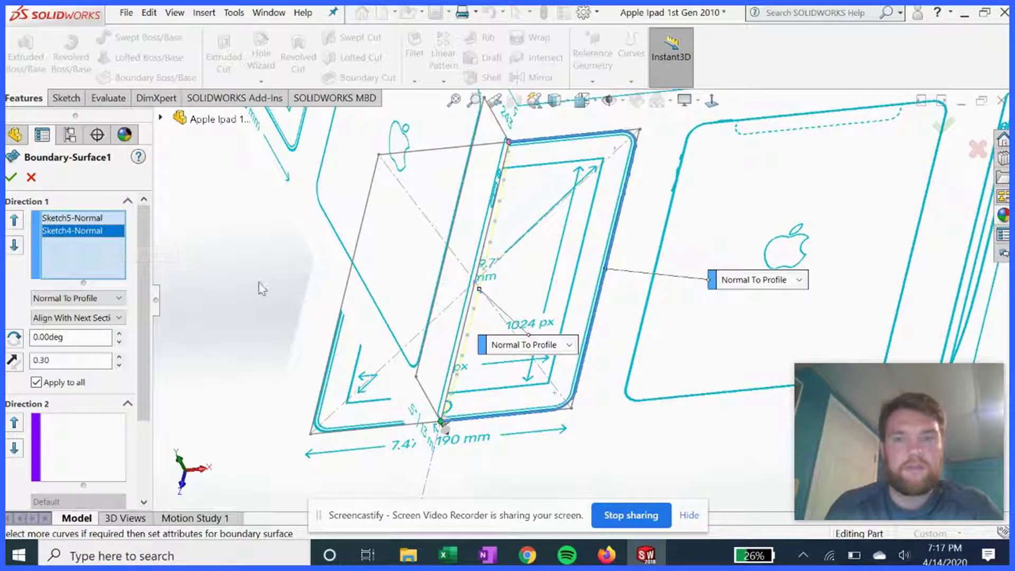
pyautogui.click(74, 219)
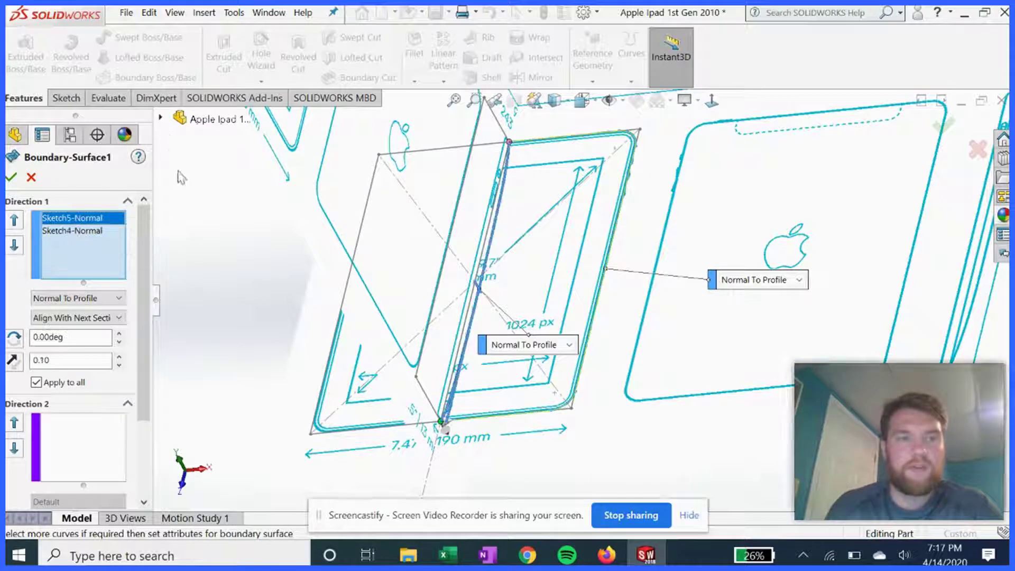
pyautogui.press('c')
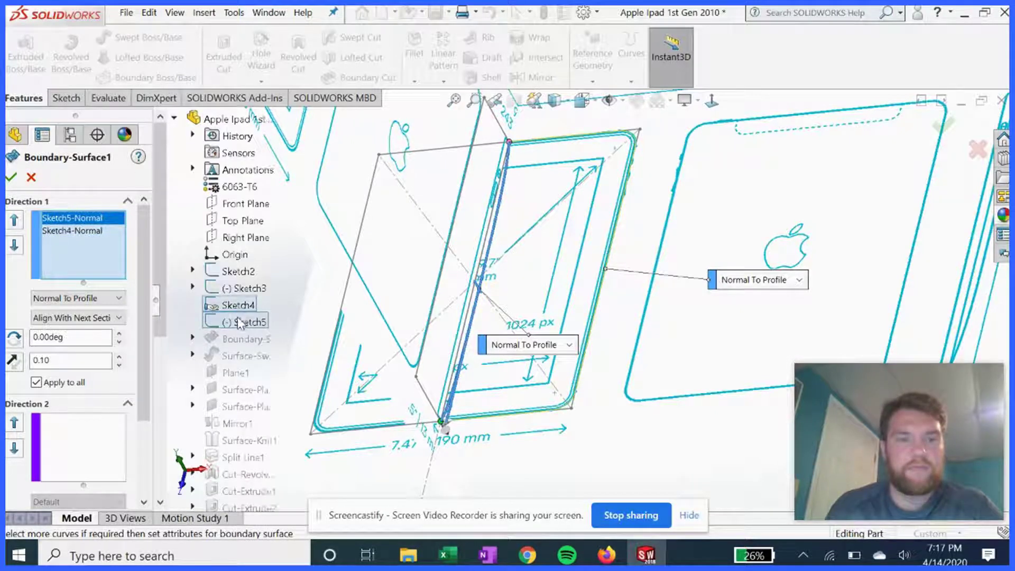
pyautogui.click(174, 120)
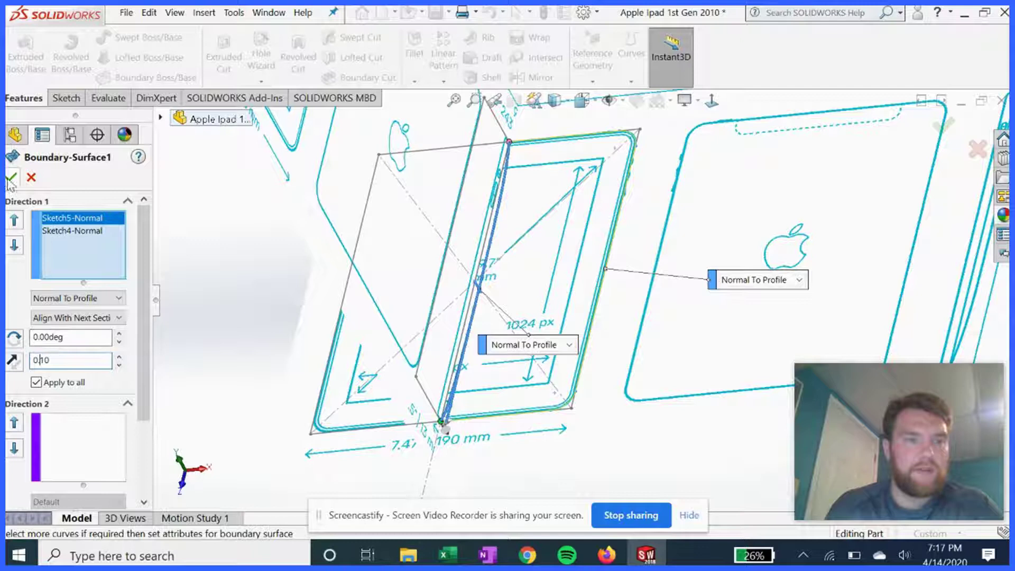
pyautogui.press('Return')
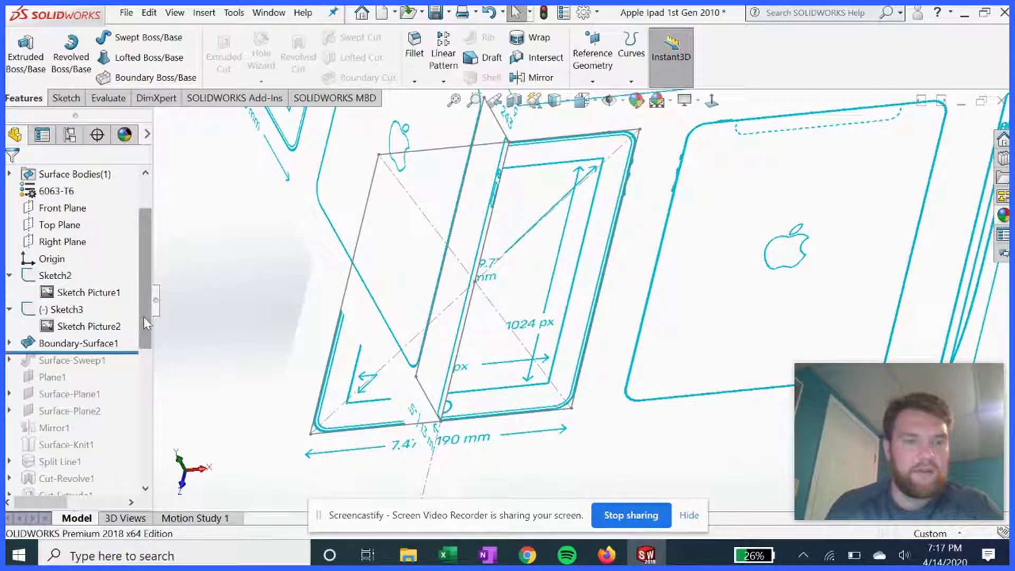
# Roll the model forward past Surface-Sweep1 and select Boundary-Surface1 on the model
pyautogui.scroll(-2, 143, 316)
pyautogui.moveTo(130, 328); pyautogui.dragTo(131, 336)
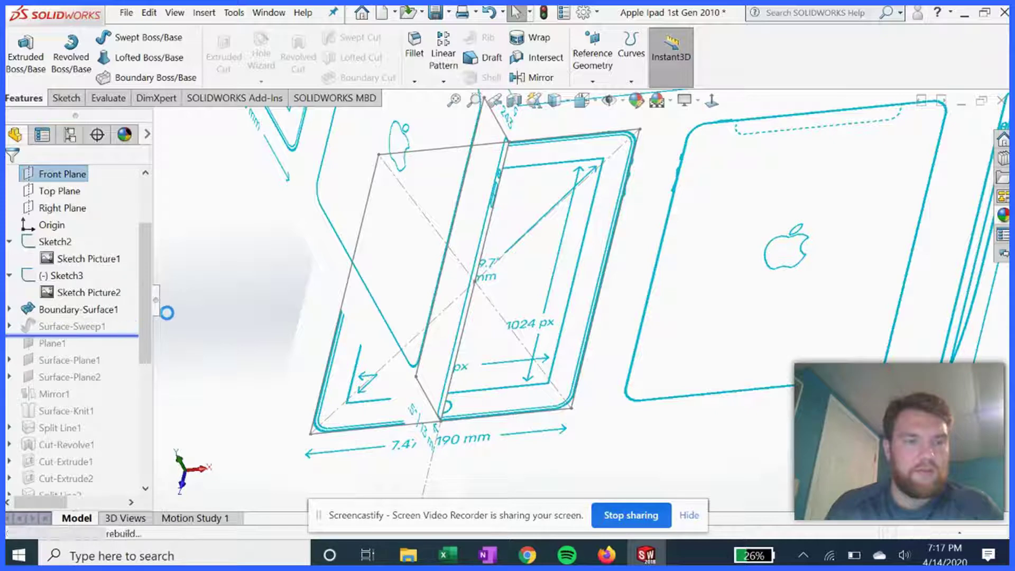
pyautogui.press('z')
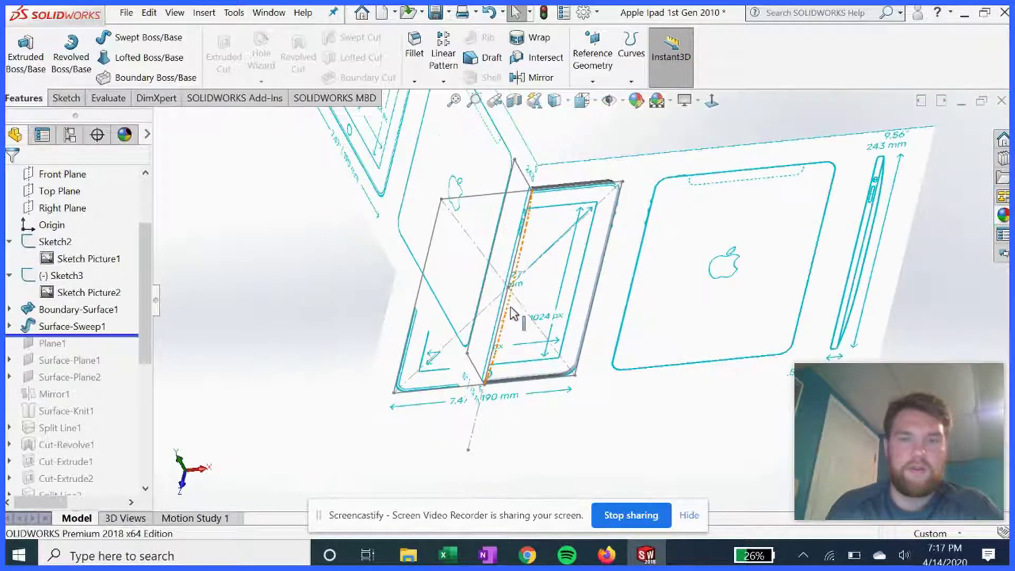
pyautogui.click(379, 308)
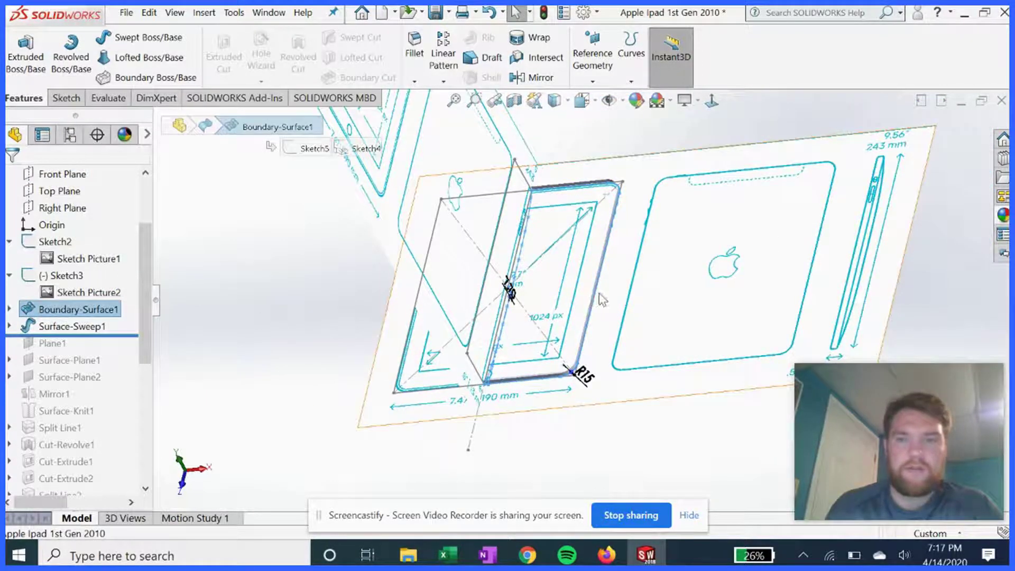
pyautogui.scroll(2, 597, 297)
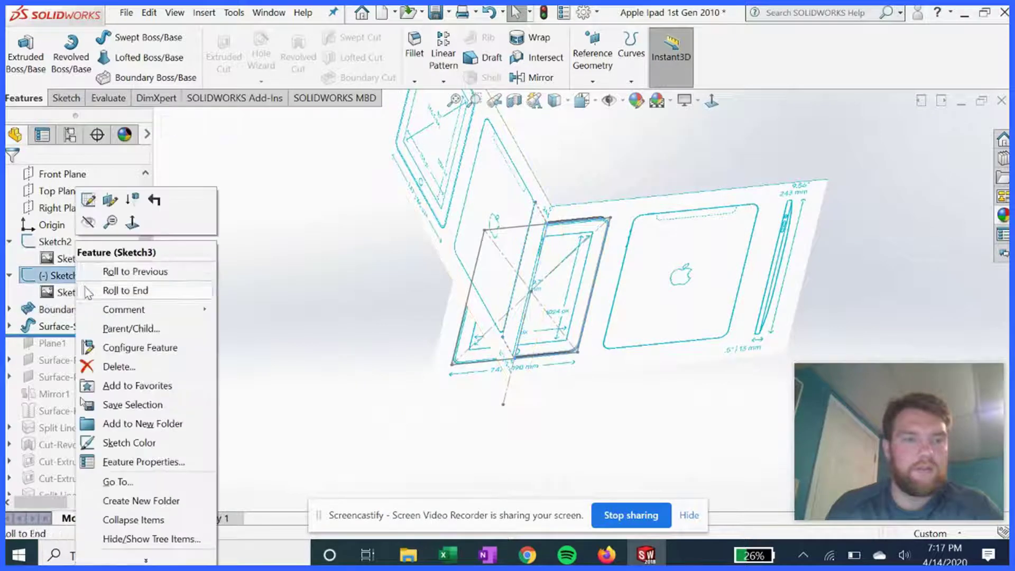
# Hide the Sketch3 and Sketch2 pictures, roll back to just after Boundary-Surface1, and orbit around it
pyautogui.click(90, 222)
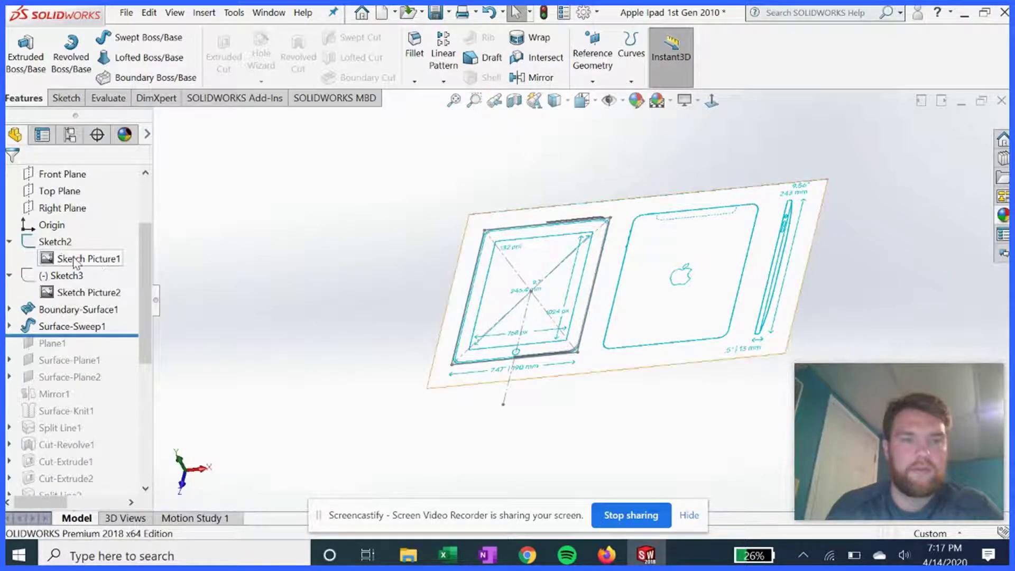
pyautogui.rightClick(60, 246)
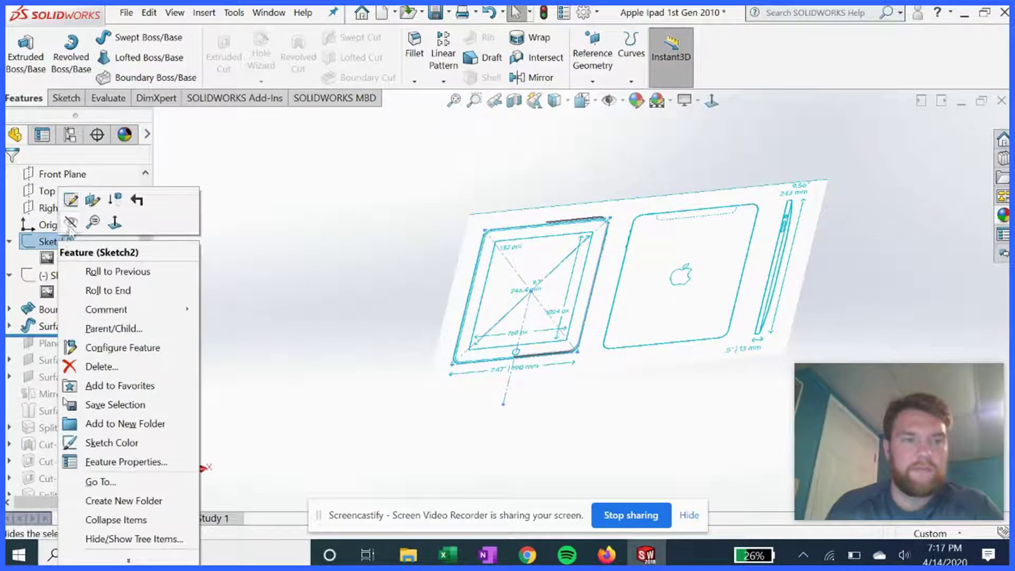
pyautogui.click(71, 222)
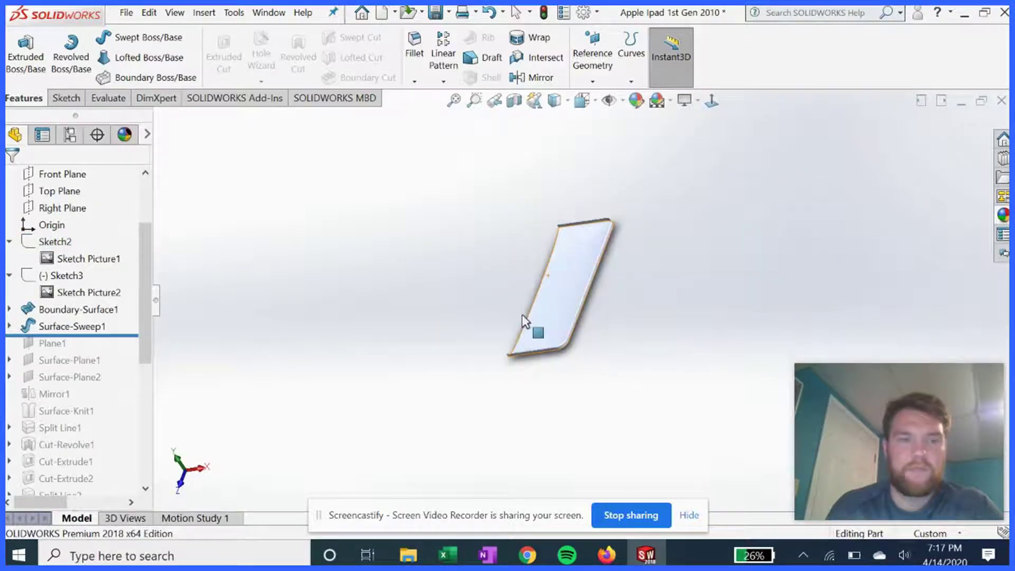
pyautogui.moveTo(88, 331); pyautogui.dragTo(85, 317)
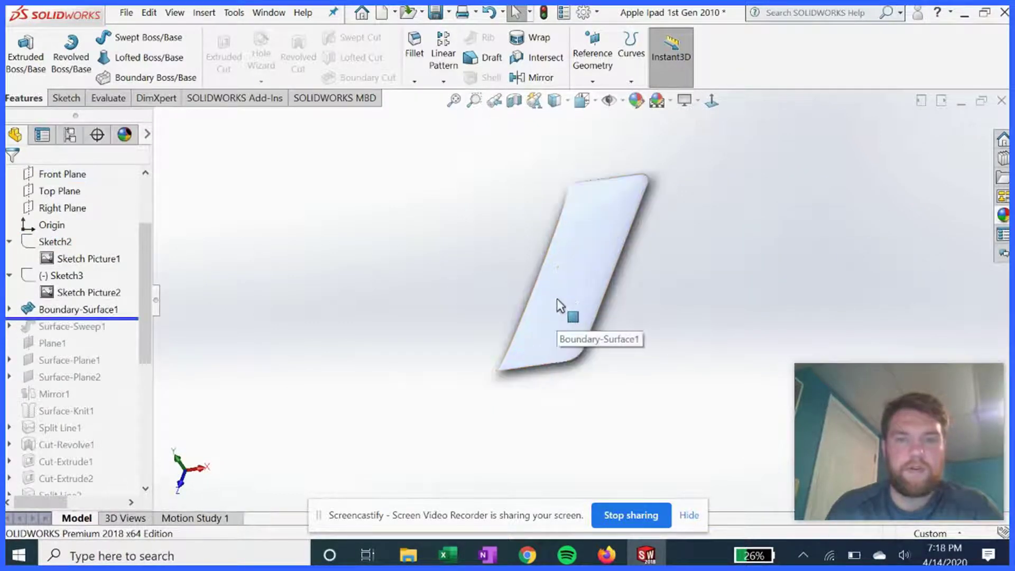
pyautogui.moveTo(579, 294); pyautogui.dragTo(634, 275, button='middle')
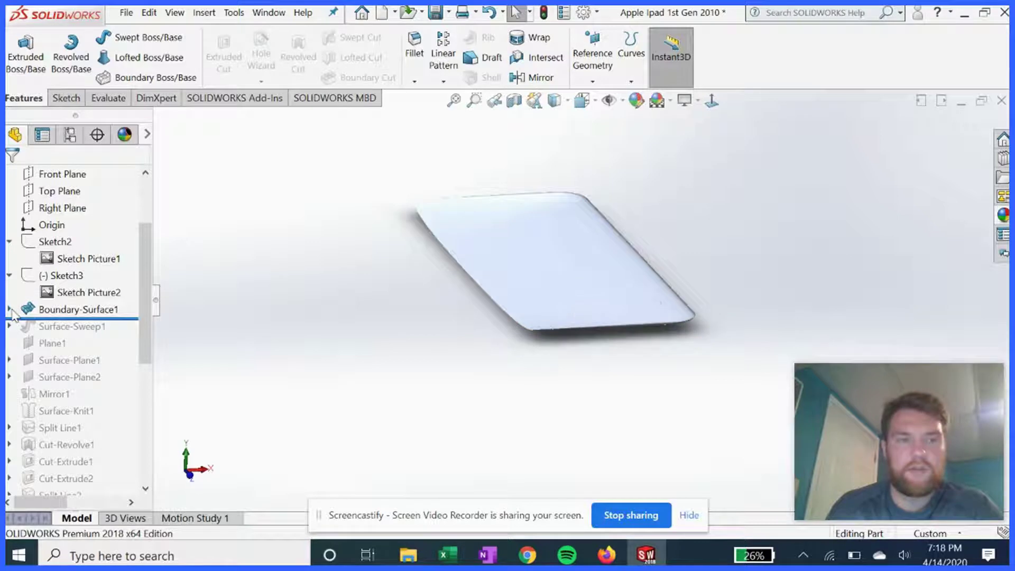
pyautogui.rightClick(63, 310)
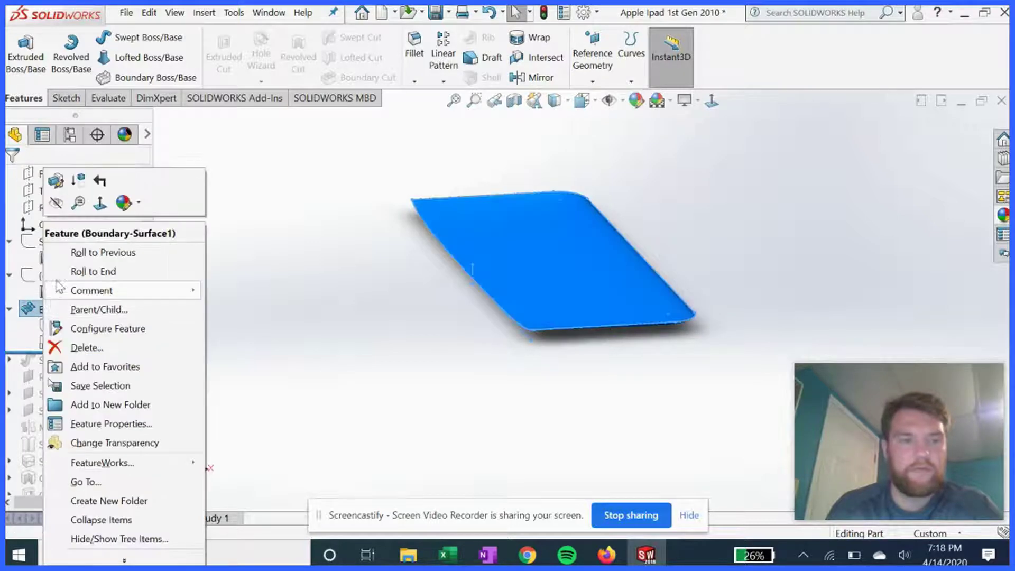
# Change Boundary-Surface1's tangent length, apply it, and orbit to inspect the surface from above
pyautogui.click(56, 181)
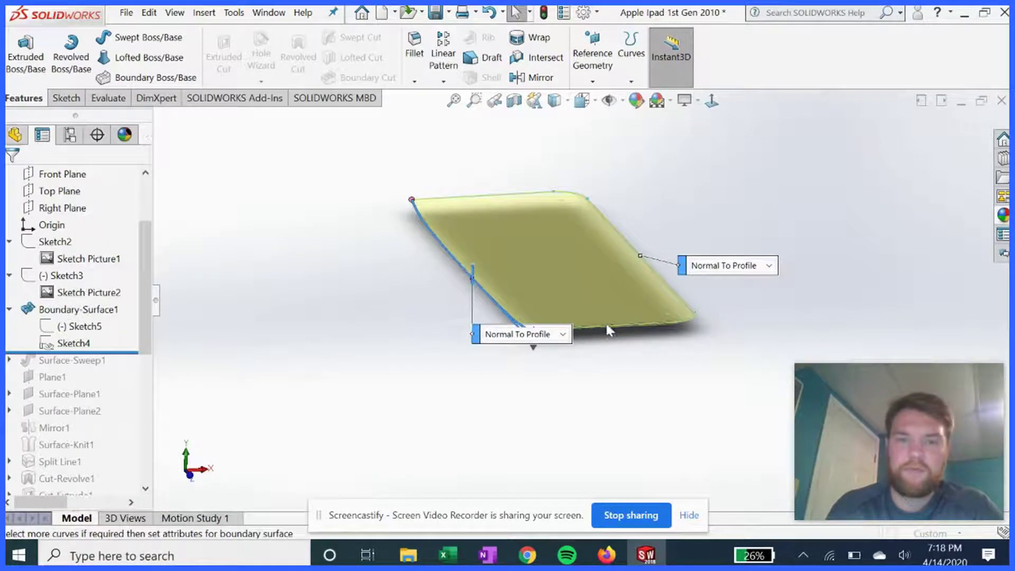
pyautogui.moveTo(595, 313); pyautogui.dragTo(549, 312, button='middle')
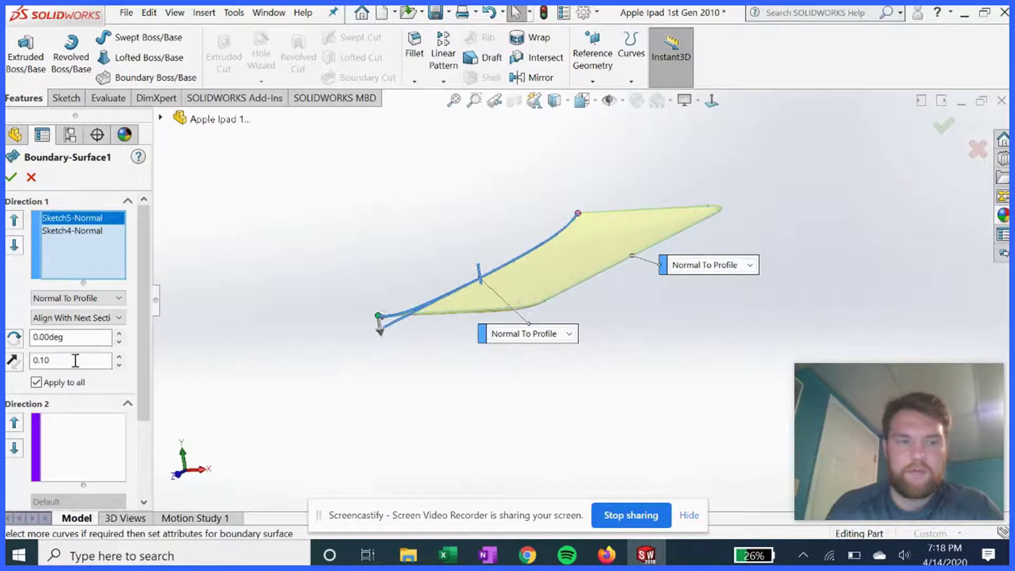
pyautogui.click(45, 360)
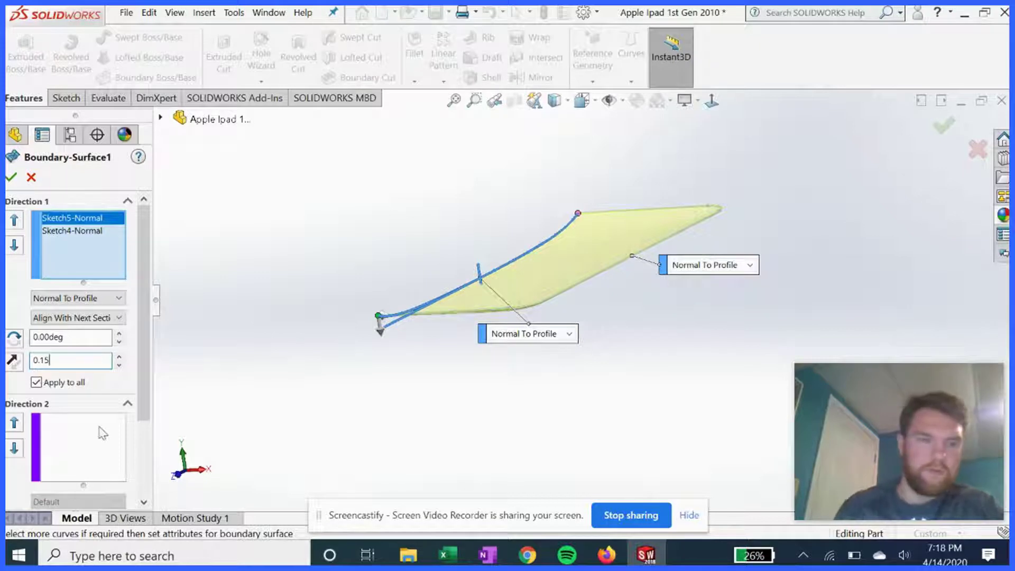
pyautogui.click(11, 178)
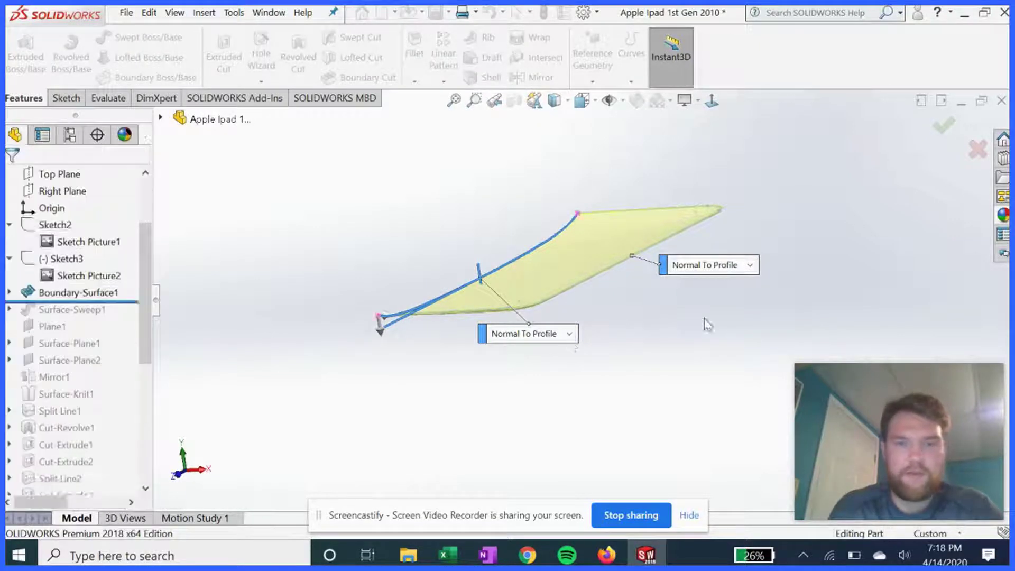
pyautogui.moveTo(606, 276); pyautogui.dragTo(645, 273, button='middle')
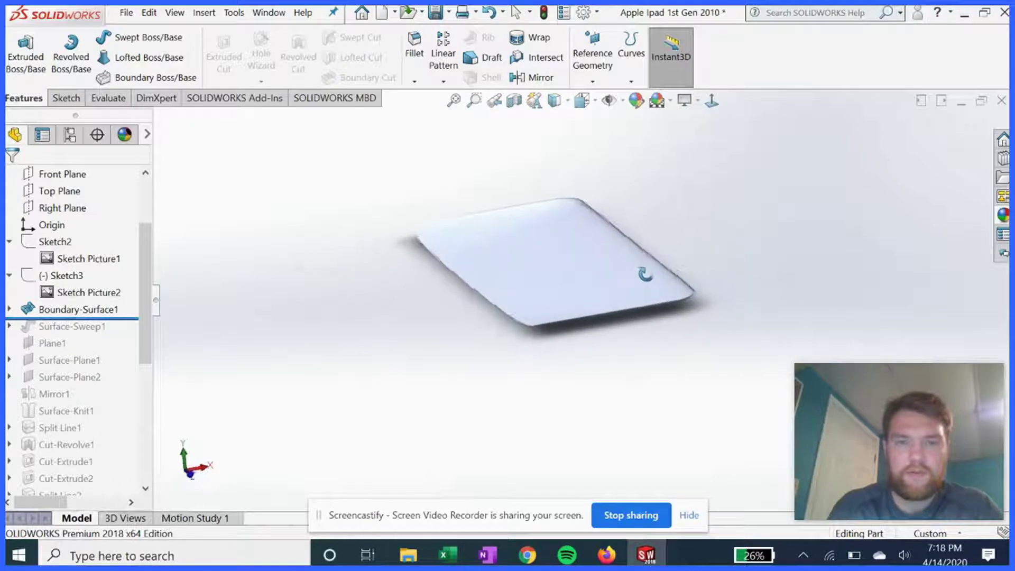
# Reopen Boundary-Surface1, test reversing the tangent direction and back, and reapply with 0.10 tangent length
pyautogui.rightClick(62, 309)
pyautogui.click(70, 180)
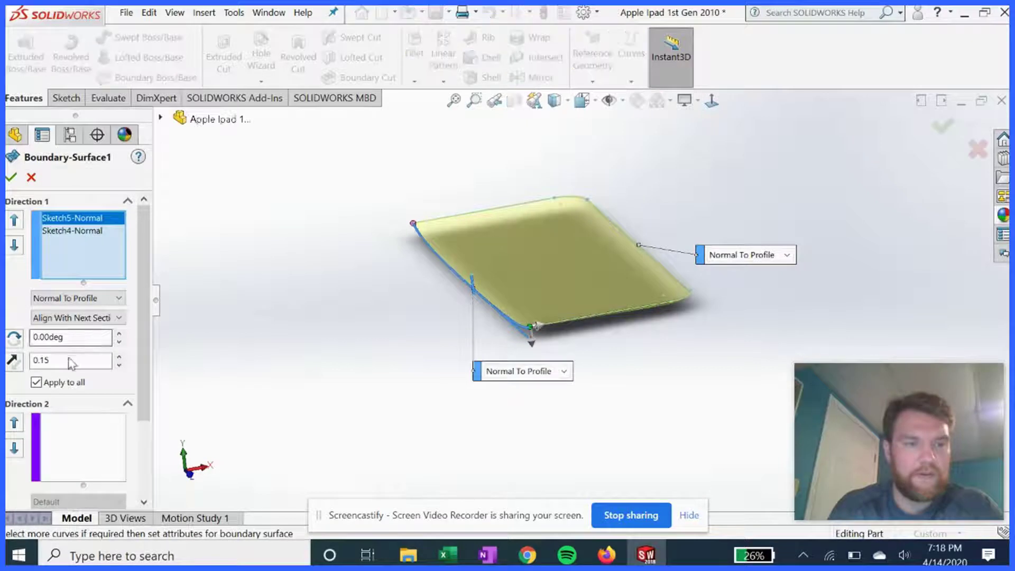
pyautogui.click(16, 362)
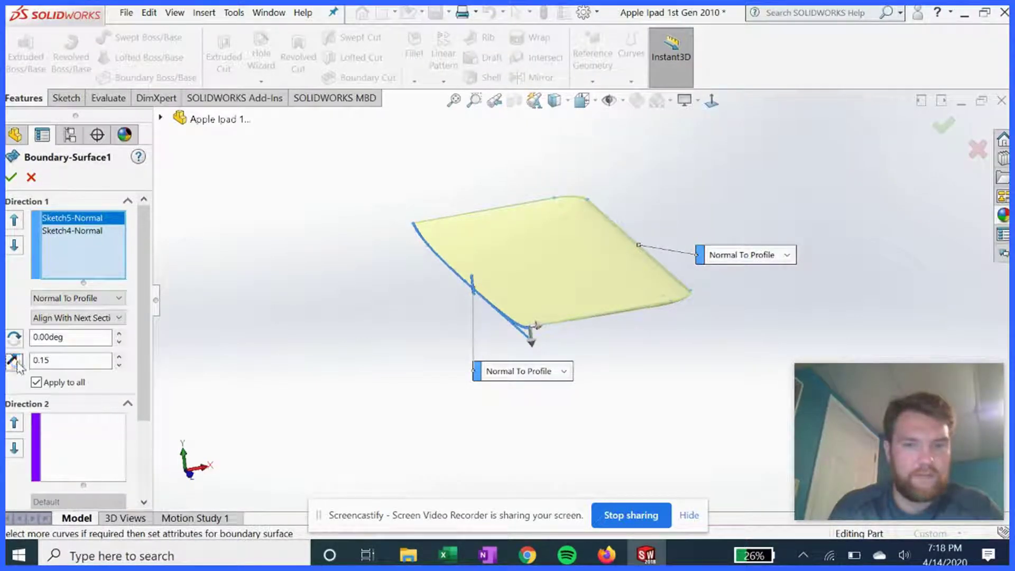
pyautogui.scroll(-5, 401, 359)
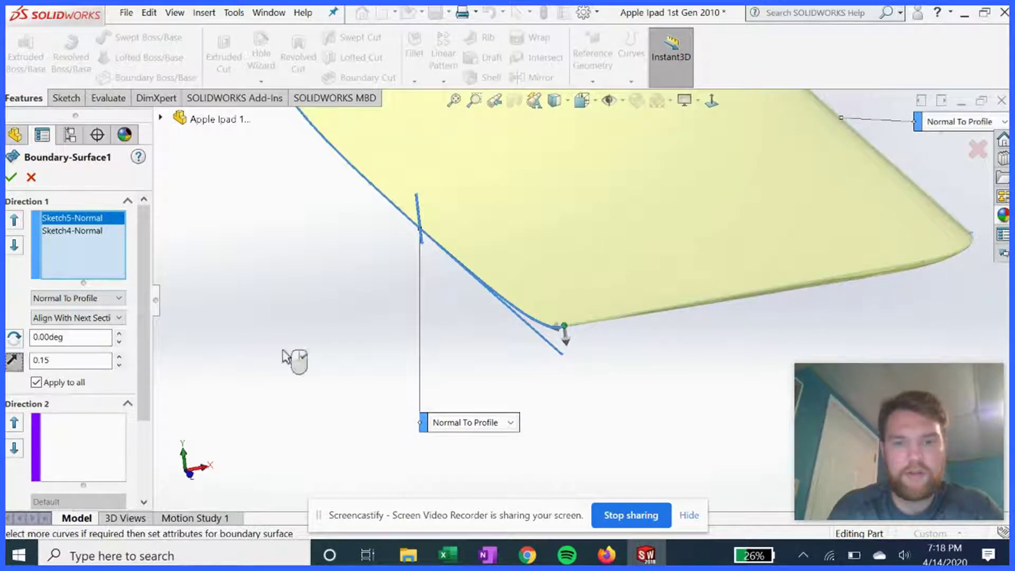
pyautogui.scroll(-2, 559, 331)
pyautogui.moveTo(559, 331); pyautogui.dragTo(539, 321, button='middle')
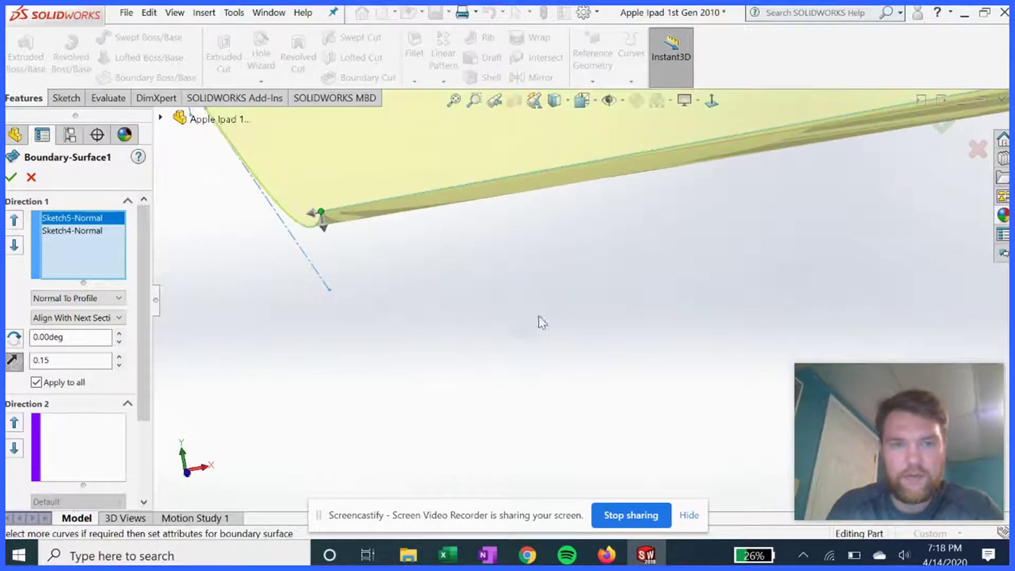
pyautogui.click(13, 362)
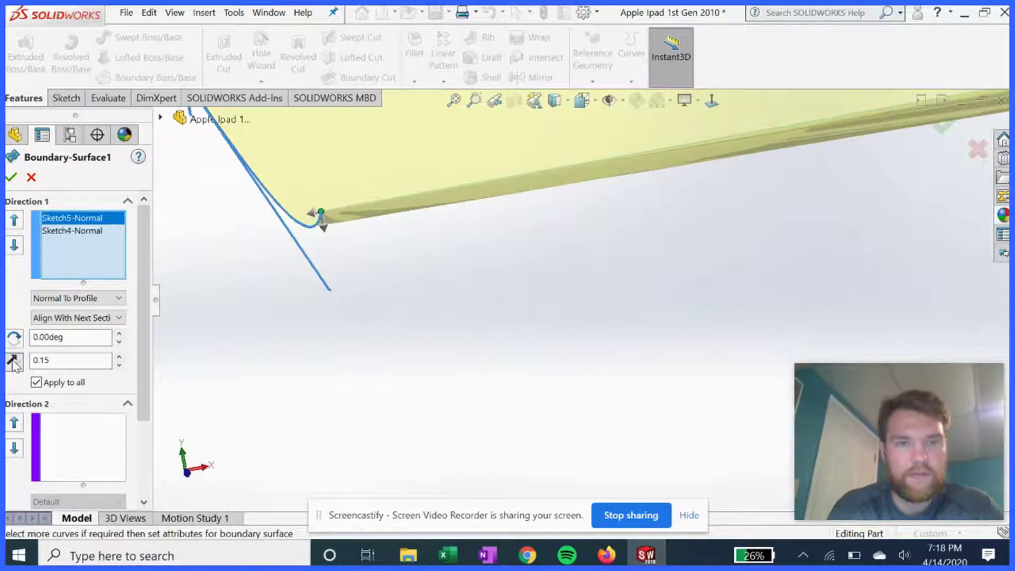
pyautogui.moveTo(520, 250); pyautogui.dragTo(657, 245, button='middle')
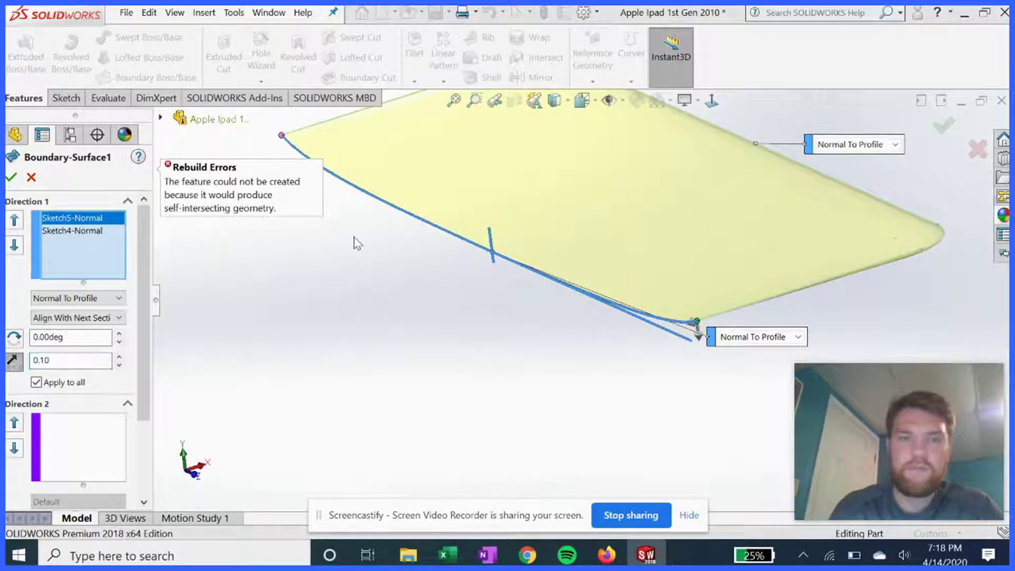
pyautogui.moveTo(412, 222); pyautogui.dragTo(562, 340, button='middle')
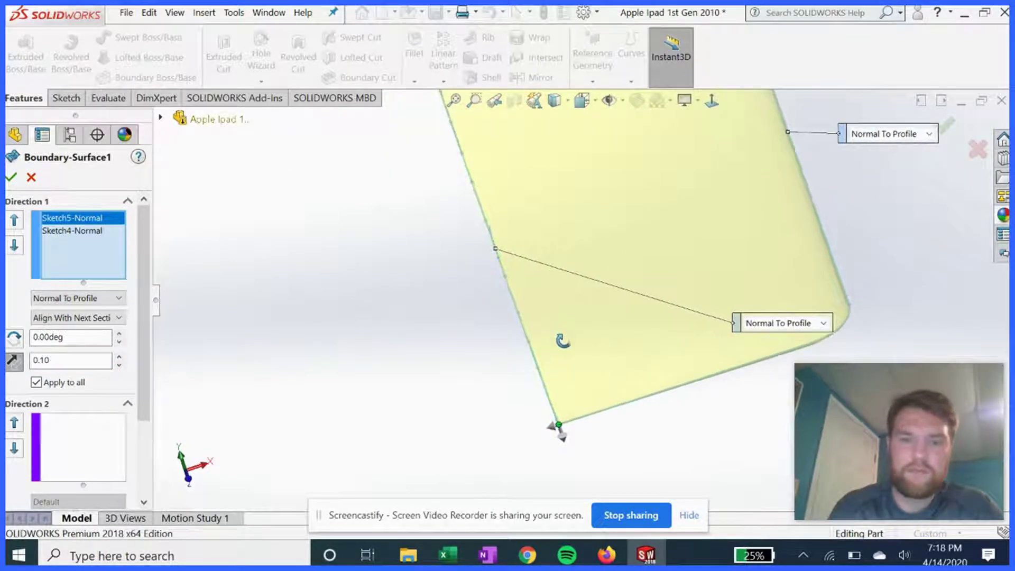
pyautogui.click(12, 179)
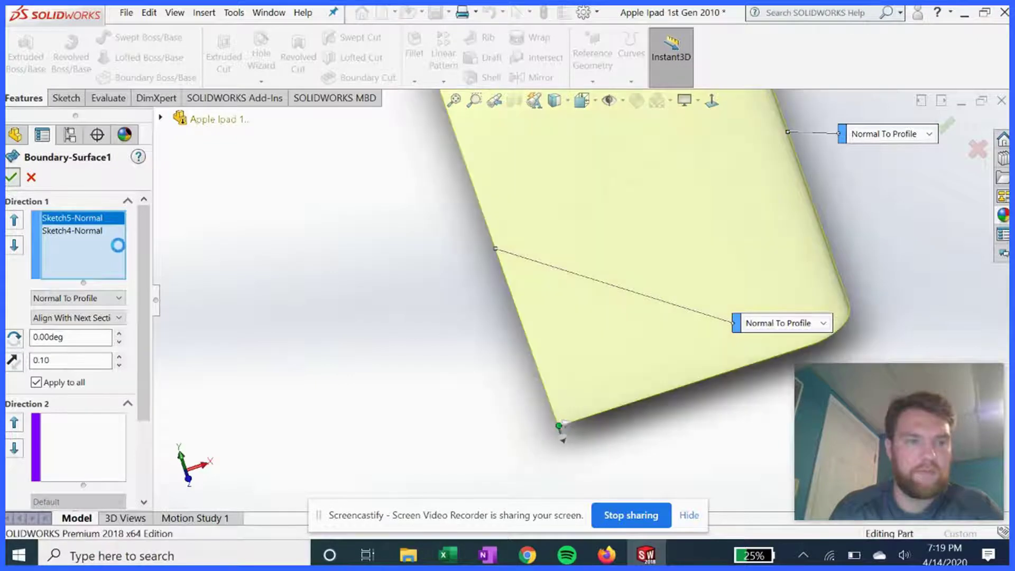
# Roll forward past Surface-Sweep1, expand it, and open its Sketch6 rim profile for editing
pyautogui.scroll(3, 537, 347)
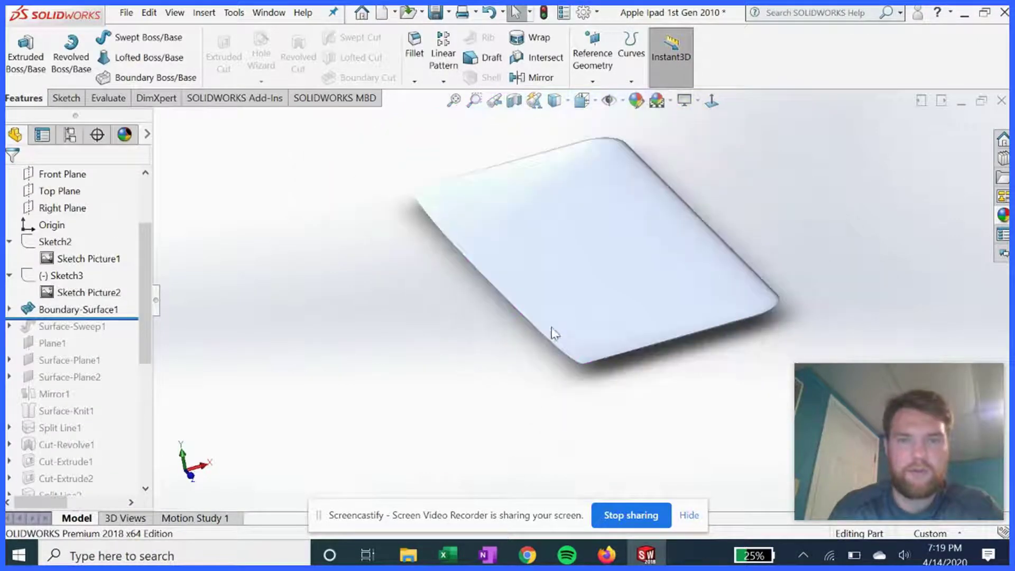
pyautogui.moveTo(64, 318); pyautogui.dragTo(68, 335)
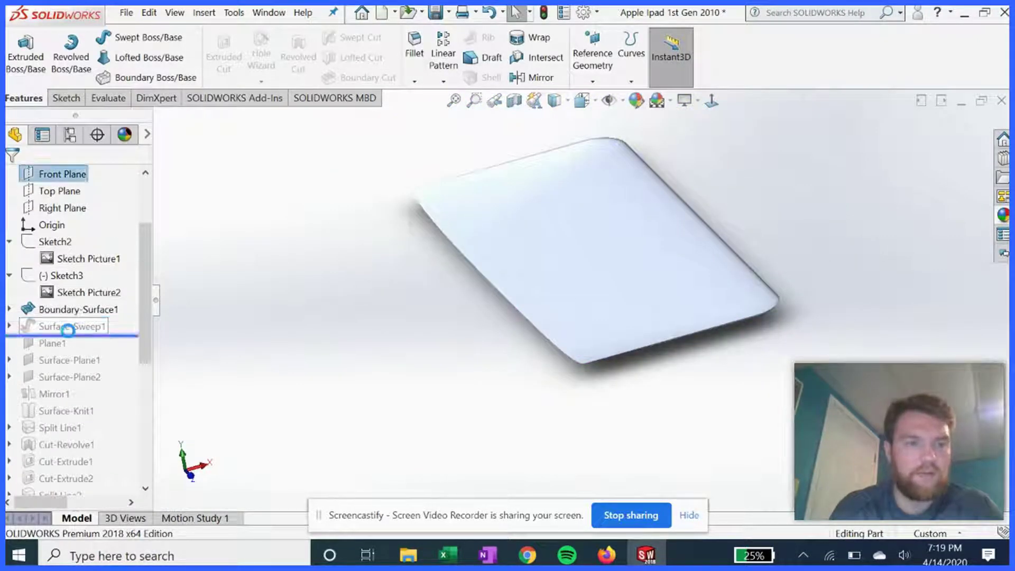
pyautogui.click(9, 326)
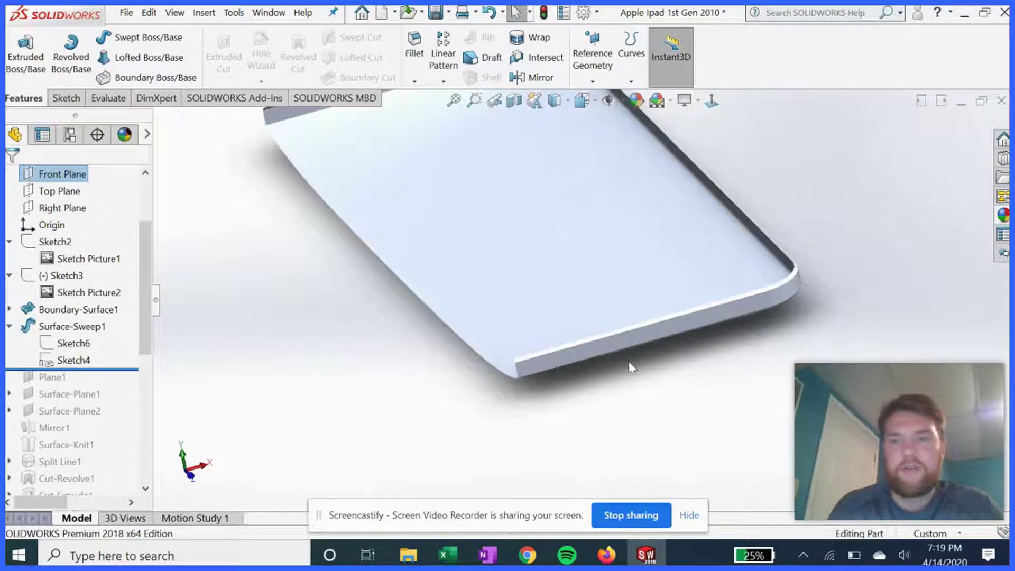
pyautogui.scroll(-3, 671, 340)
pyautogui.keyDown('ctrl'); pyautogui.moveTo(720, 319); pyautogui.dragTo(674, 309, button='middle'); pyautogui.keyUp('ctrl')
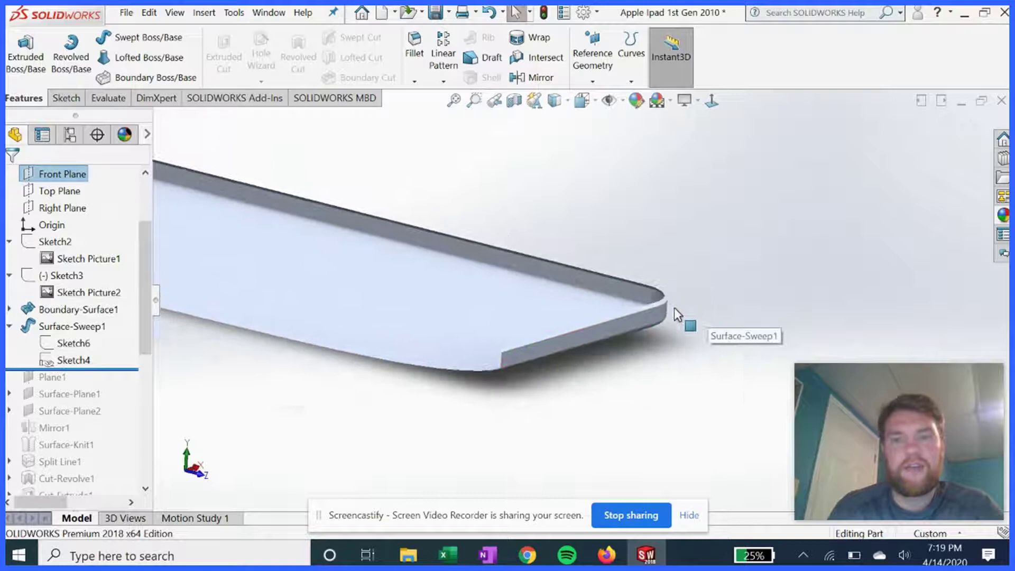
pyautogui.scroll(2, 394, 288)
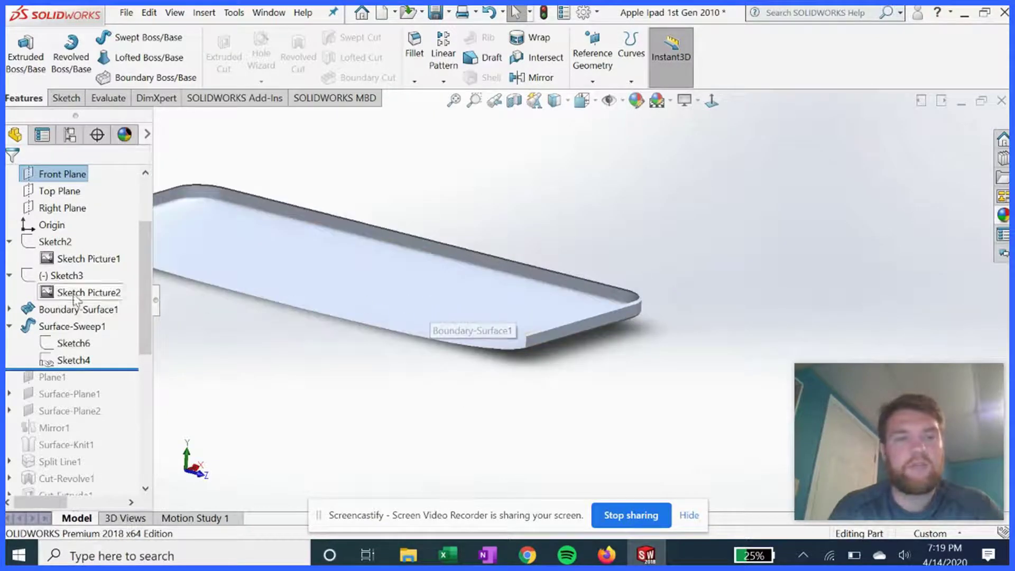
pyautogui.click(68, 344)
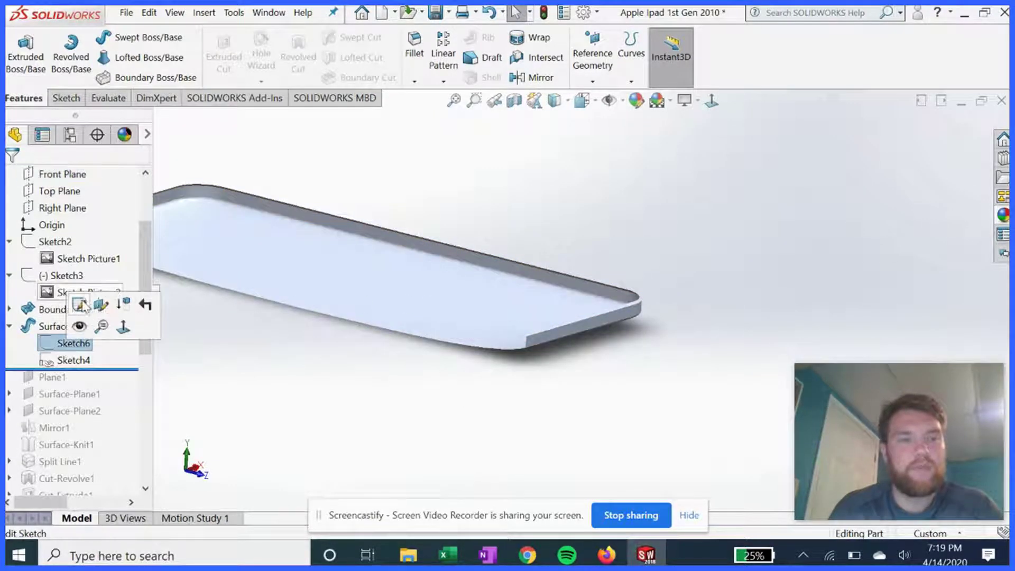
pyautogui.click(47, 301)
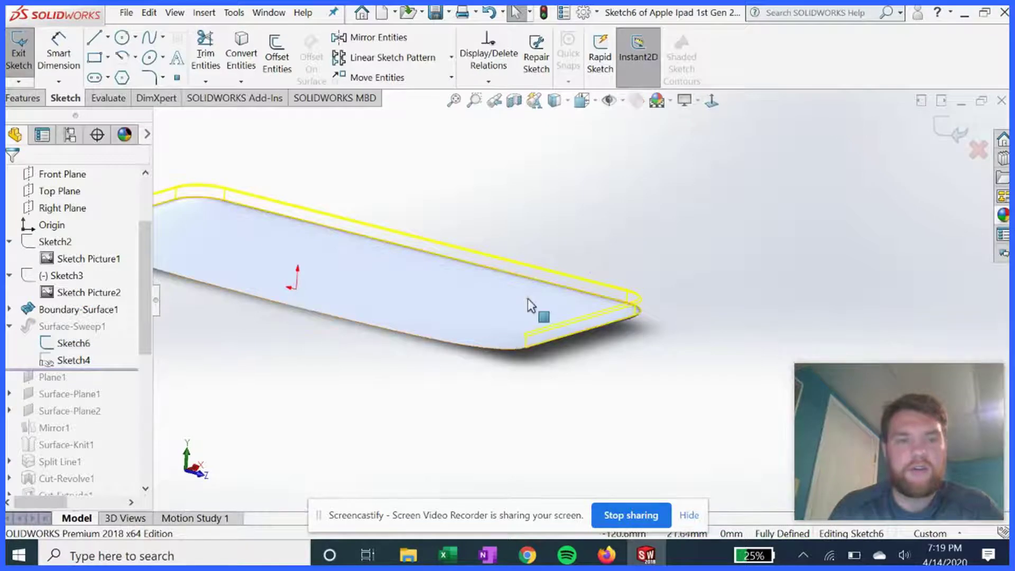
# View Sketch6 face-on and check the 1 mm chamfer dimension, leaving it at 1.00 mm
pyautogui.scroll(2, 560, 296)
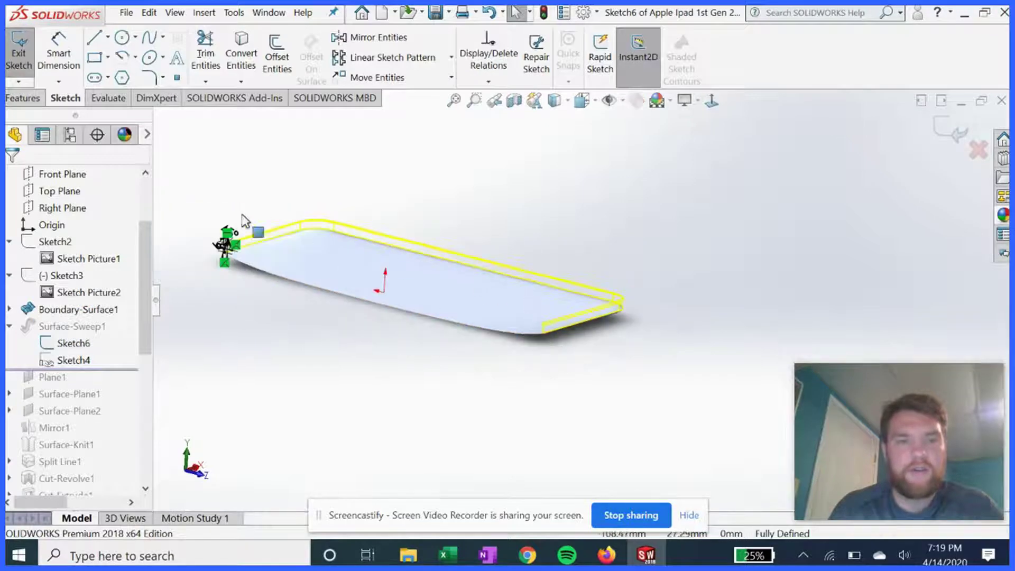
pyautogui.click(711, 101)
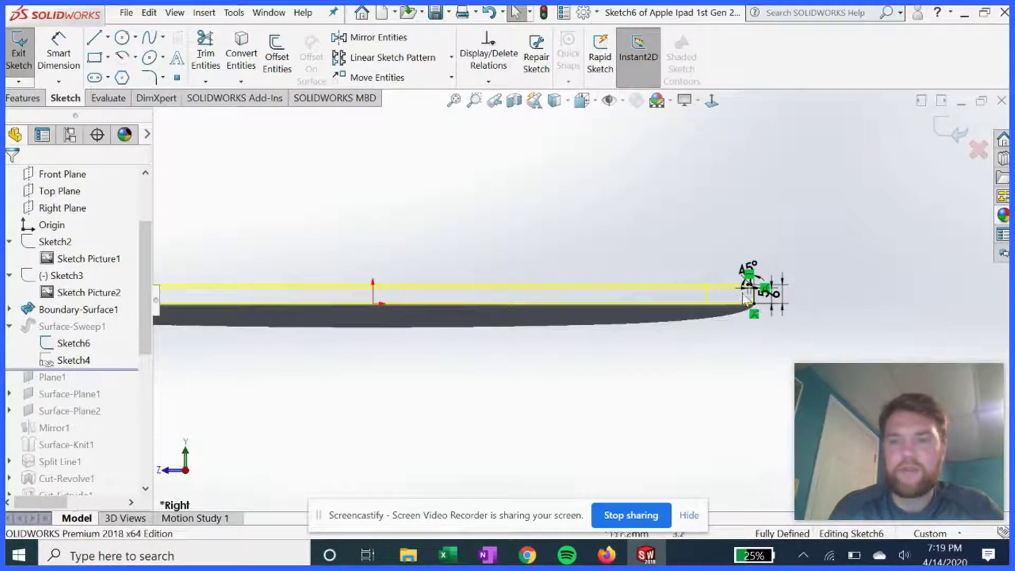
pyautogui.scroll(-8, 754, 299)
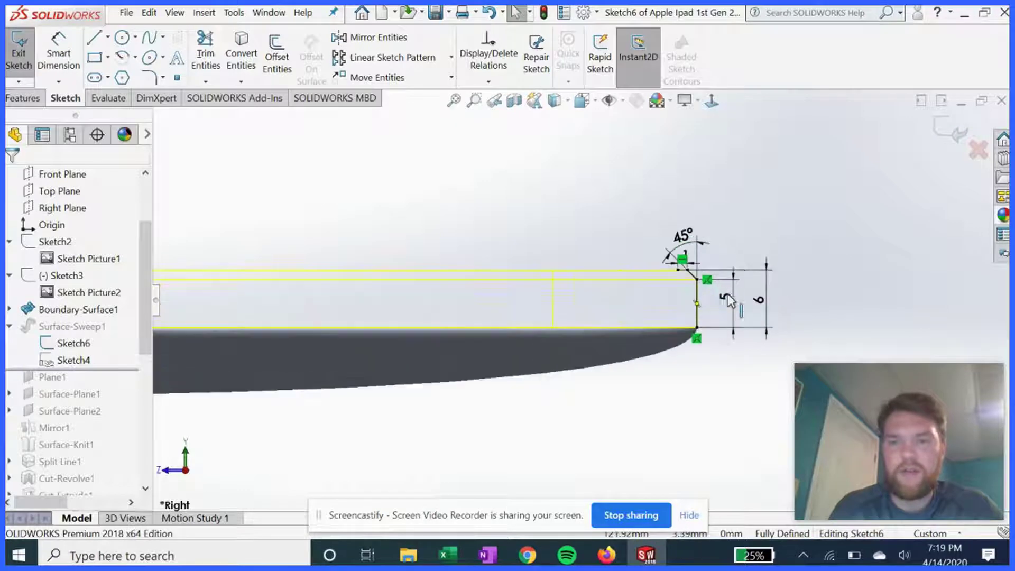
pyautogui.scroll(-1, 694, 294)
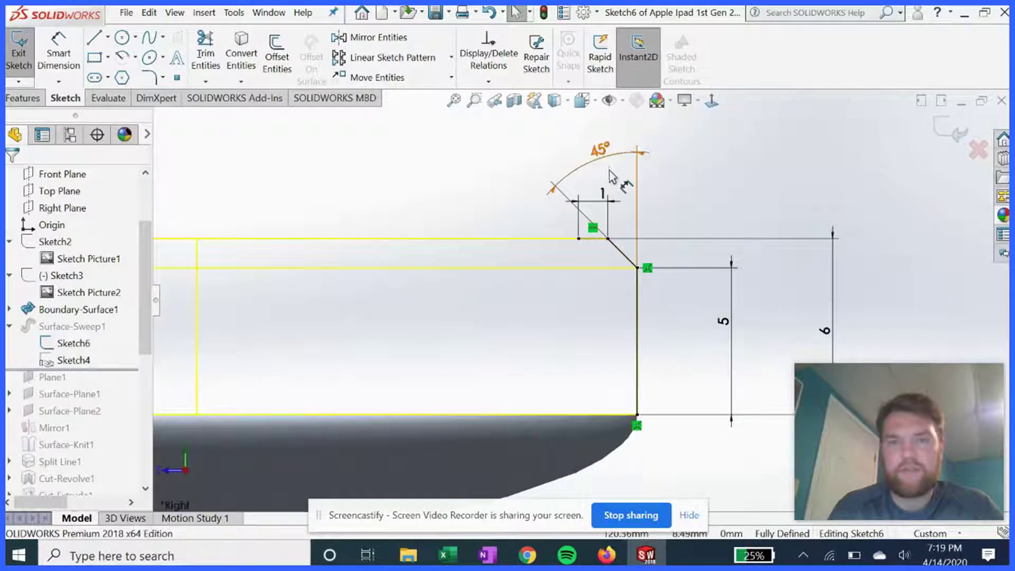
pyautogui.scroll(1, 632, 263)
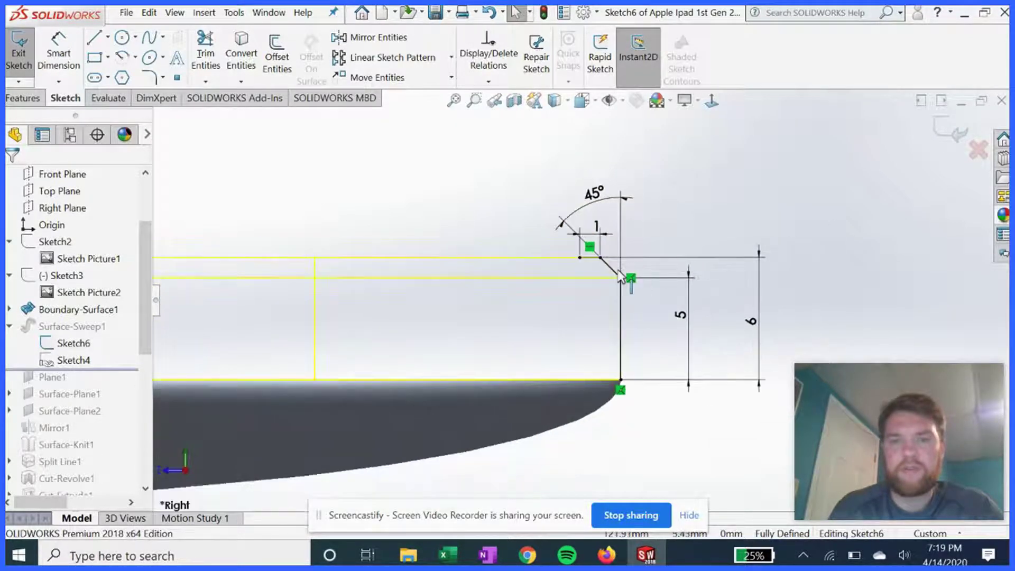
pyautogui.click(598, 229)
pyautogui.doubleClick(599, 227)
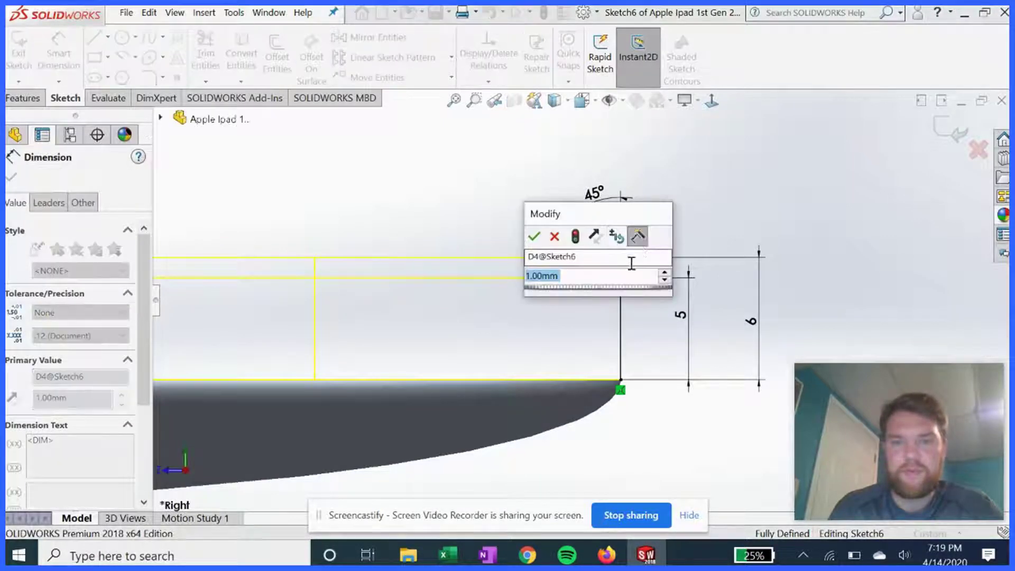
pyautogui.click(556, 238)
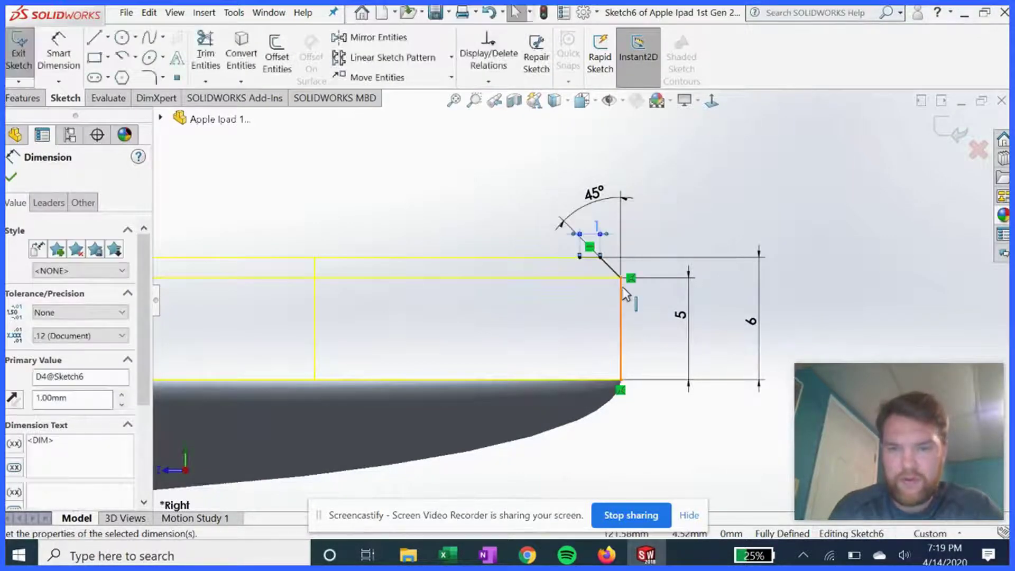
# Change the vertical wall height dimension from 5 mm to 4.50 mm and close the Dimension panel
pyautogui.scroll(-1, 634, 290)
pyautogui.scroll(-1, 634, 290)
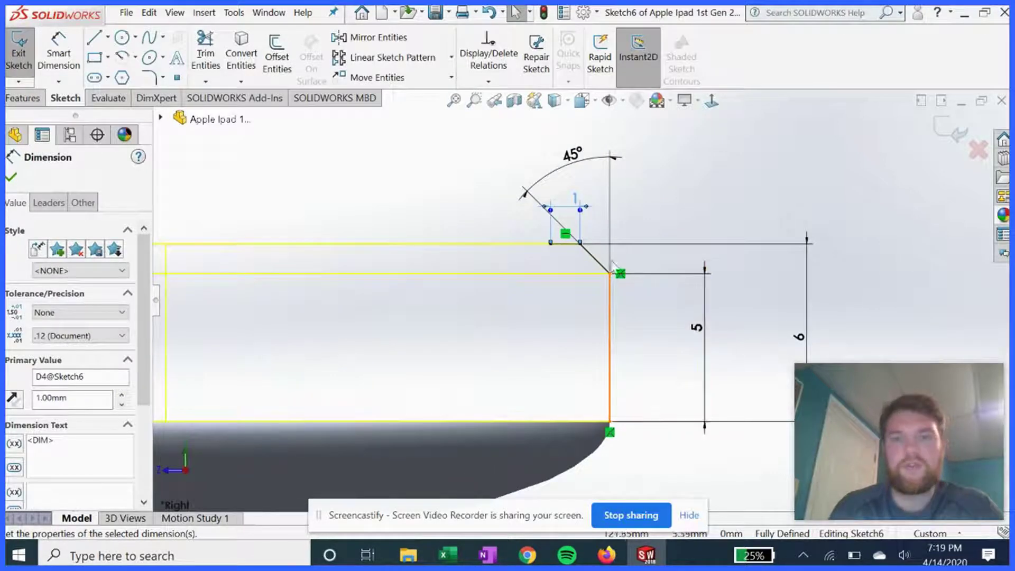
pyautogui.click(701, 316)
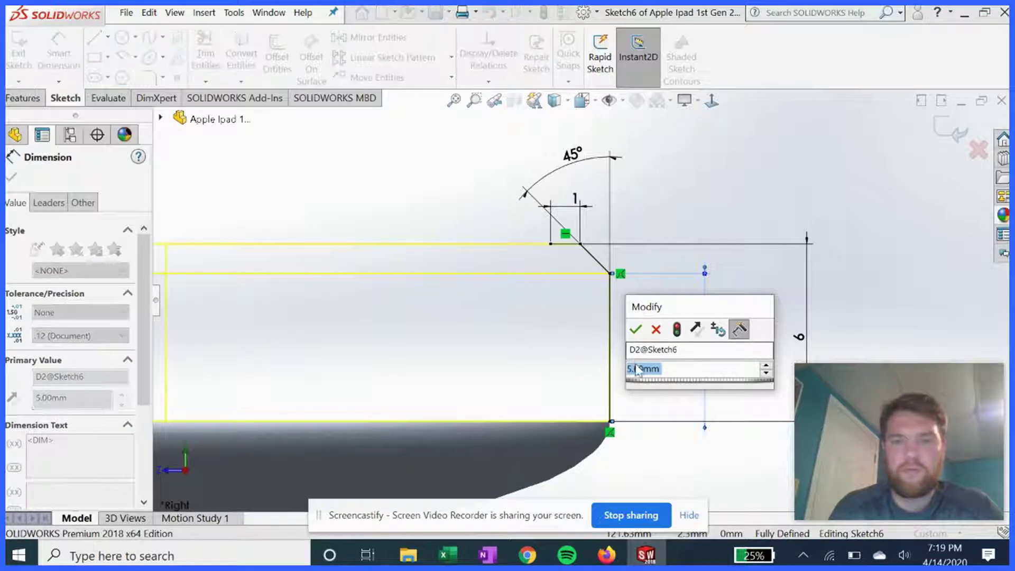
pyautogui.click(647, 369)
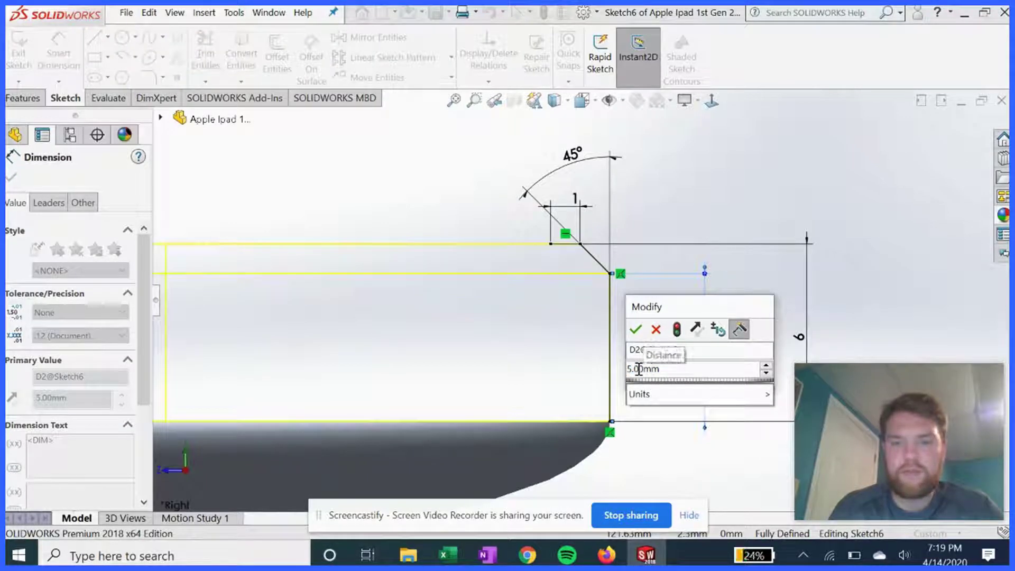
pyautogui.write('4.')
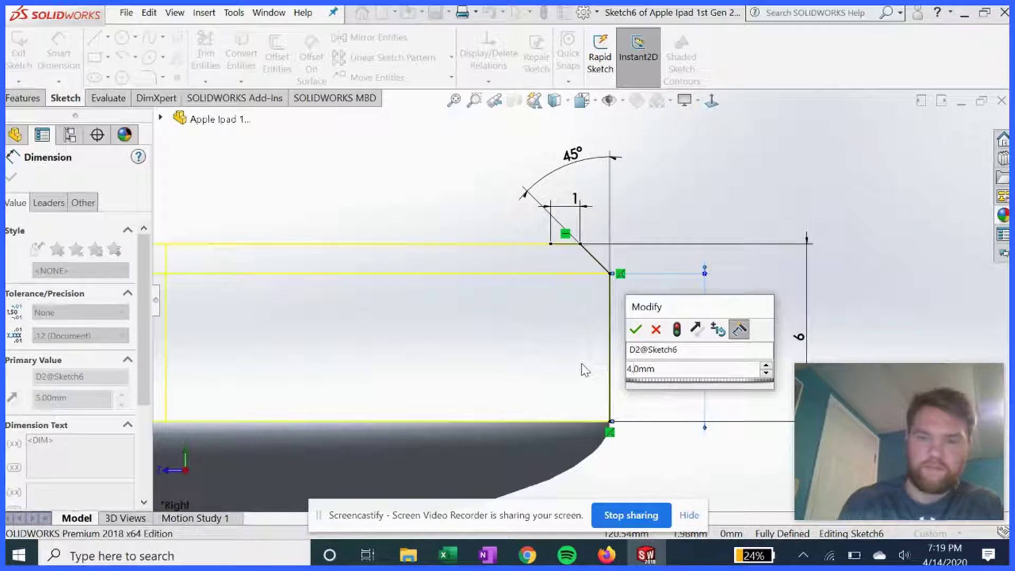
pyautogui.write('5')
pyautogui.click(634, 330)
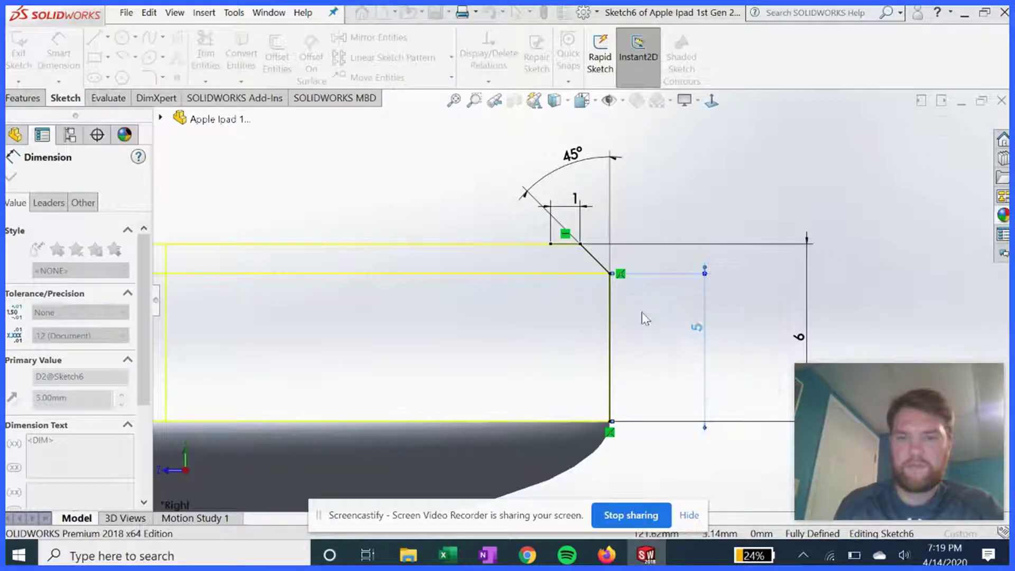
pyautogui.scroll(2, 579, 282)
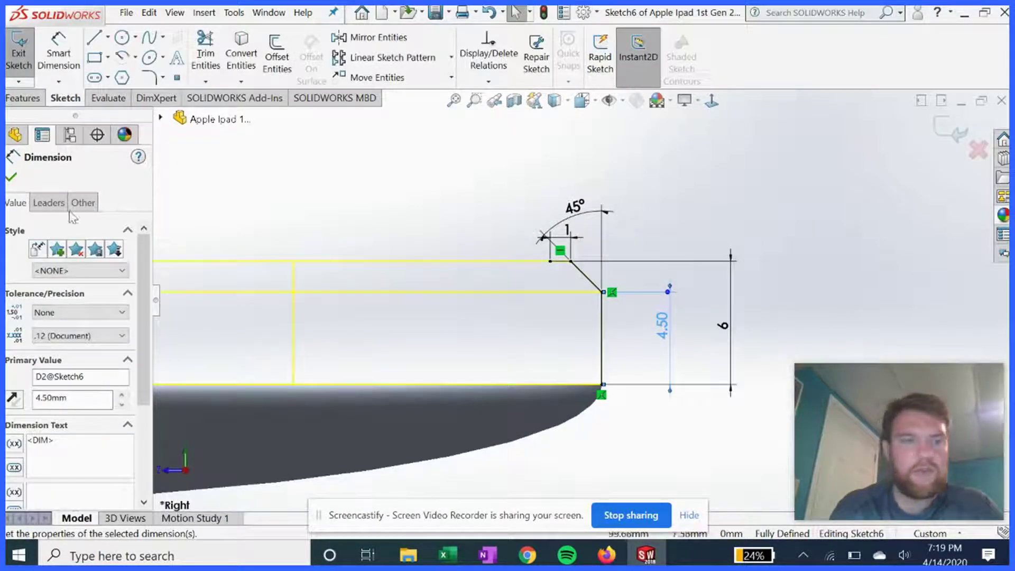
pyautogui.click(11, 178)
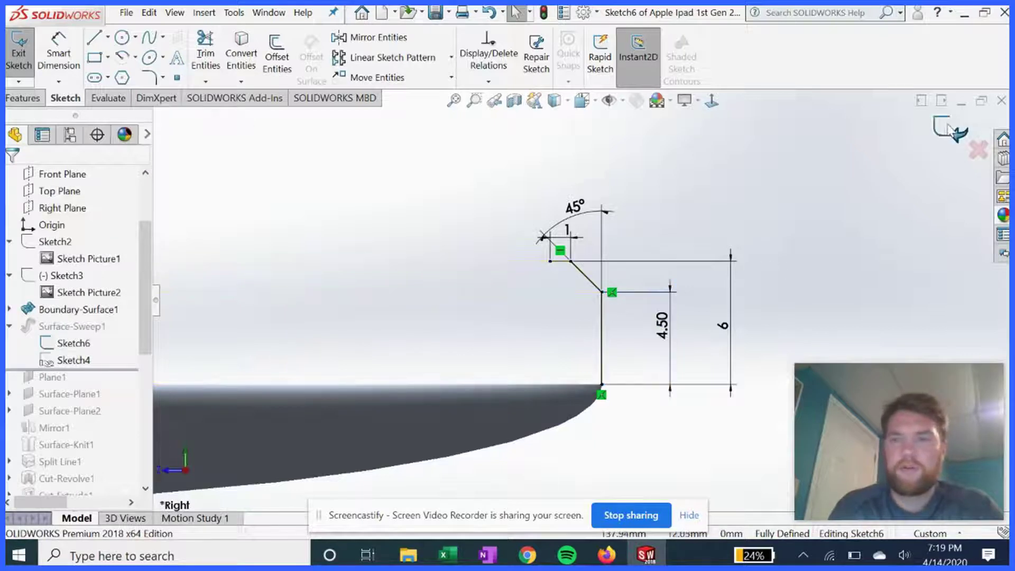
# Highlight the Sketch6 profile and Sketch4 path on the tablet and orbit to its underside
pyautogui.moveTo(593, 233)
pyautogui.mouseDown(button='middle')
pyautogui.moveTo(589, 301)
pyautogui.moveTo(572, 319)
pyautogui.mouseUp(button='middle')
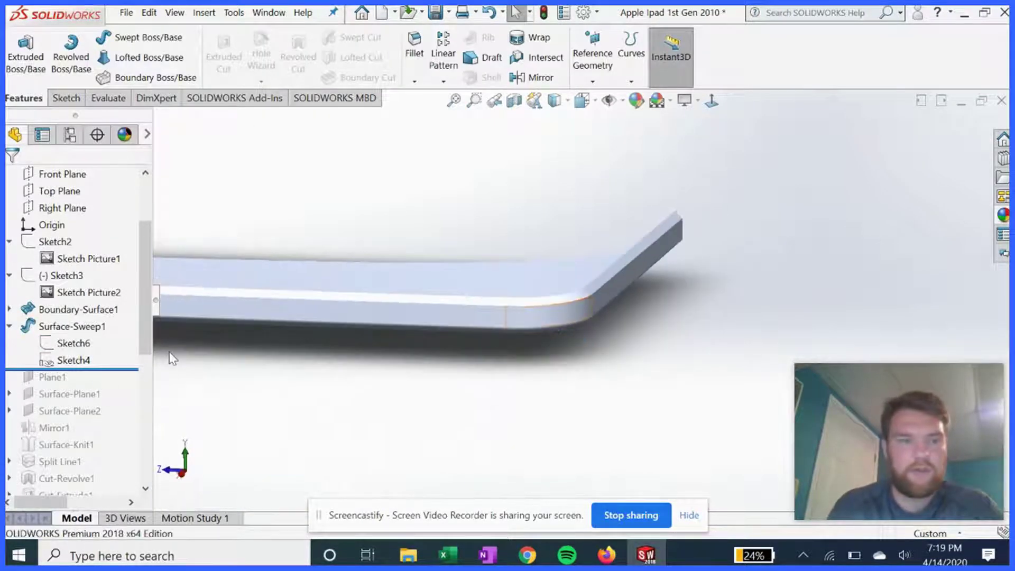
pyautogui.click(71, 347)
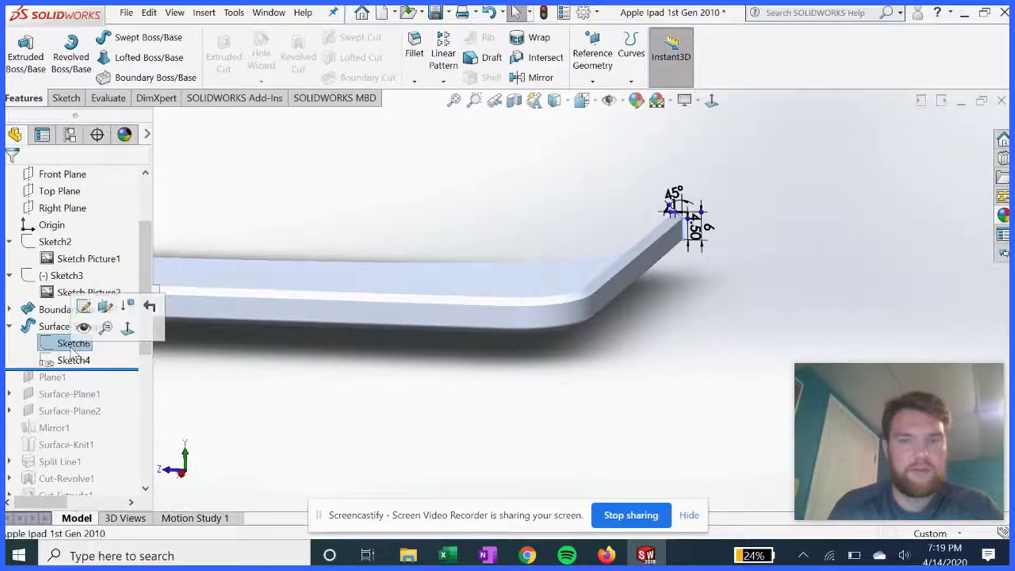
pyautogui.click(72, 360)
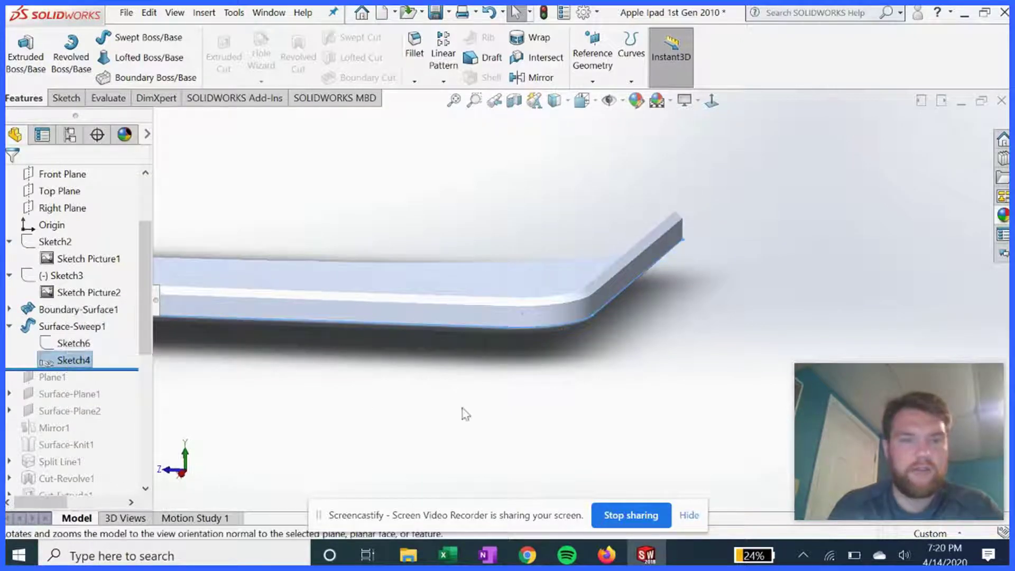
pyautogui.rightClick(99, 360)
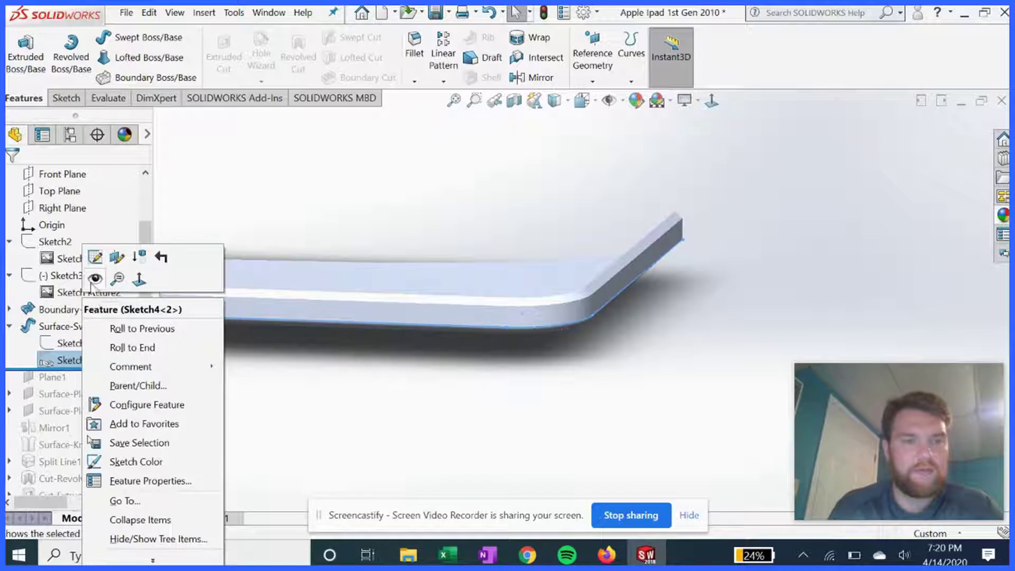
pyautogui.click(572, 310)
pyautogui.click(589, 362)
pyautogui.scroll(5, 576, 356)
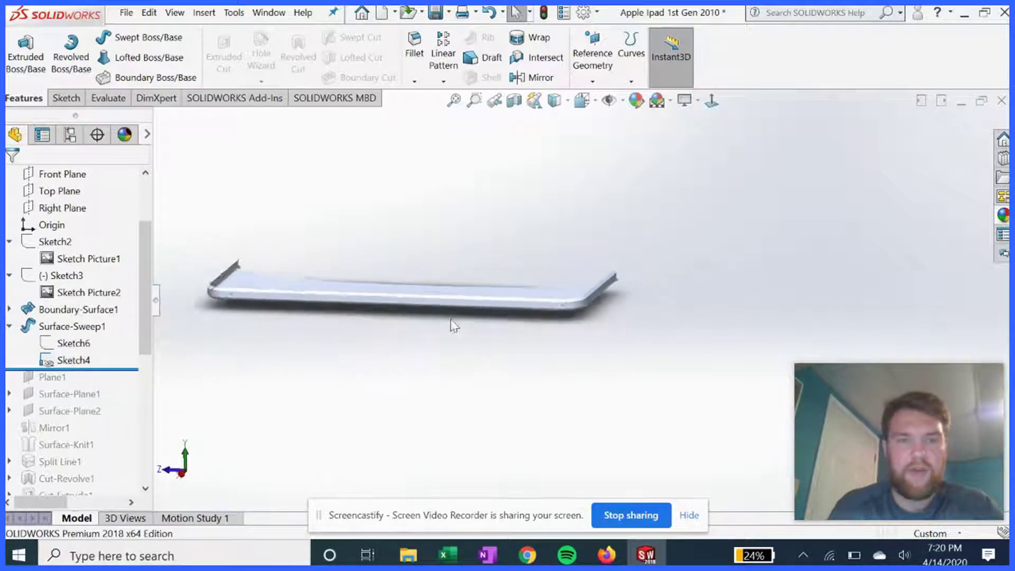
pyautogui.moveTo(312, 309); pyautogui.dragTo(445, 232, button='middle')
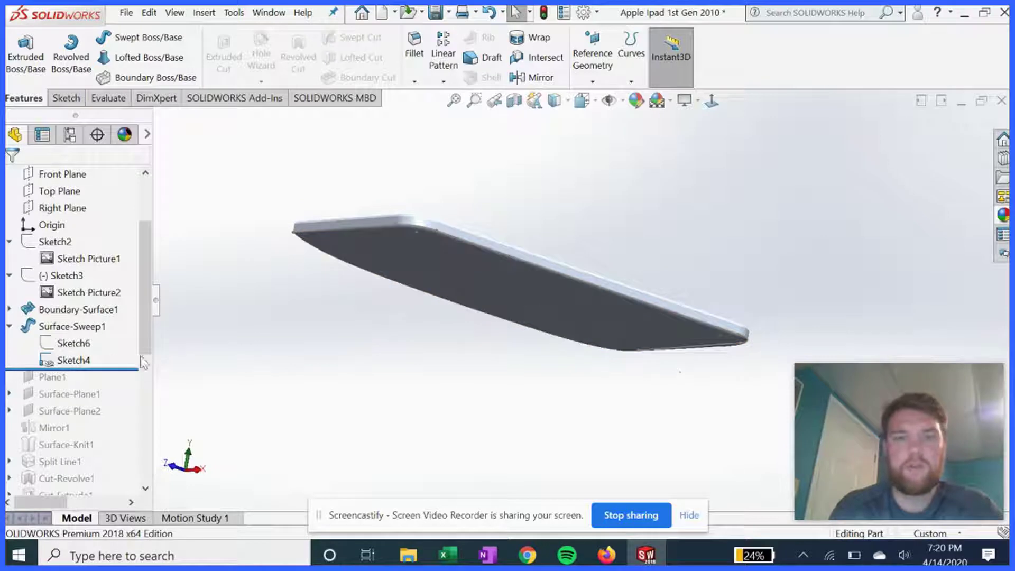
# Rebuild Surface-Sweep1 with Sketch6 as profile along the Sketch4 path, forming the chamfered rim
pyautogui.click(79, 326)
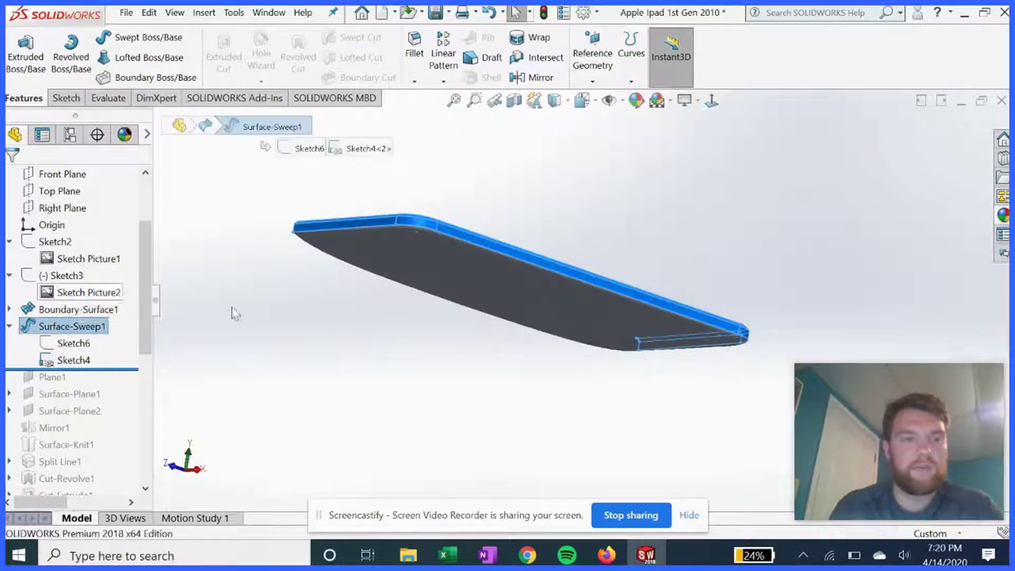
pyautogui.click(566, 358)
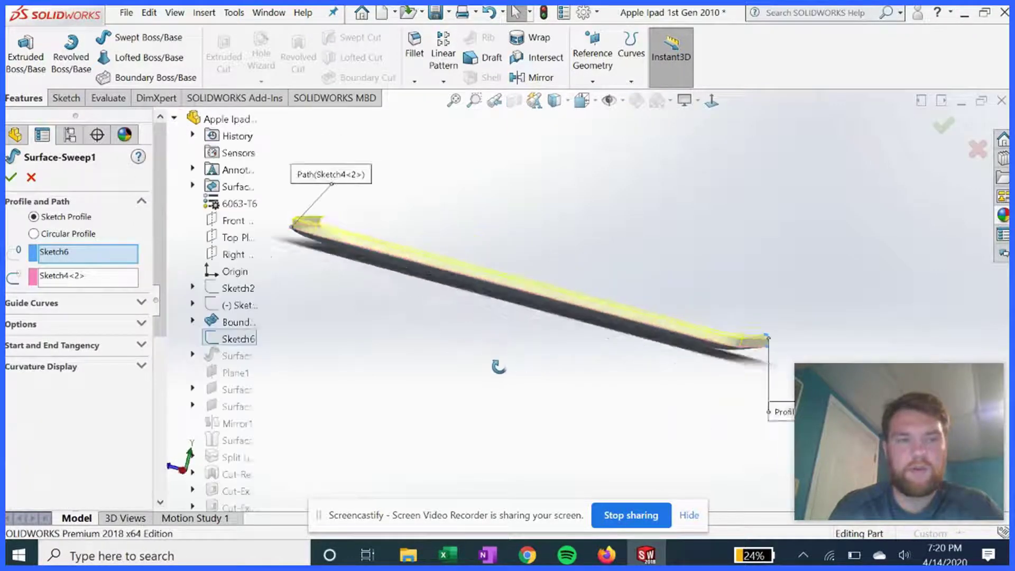
pyautogui.click(87, 253)
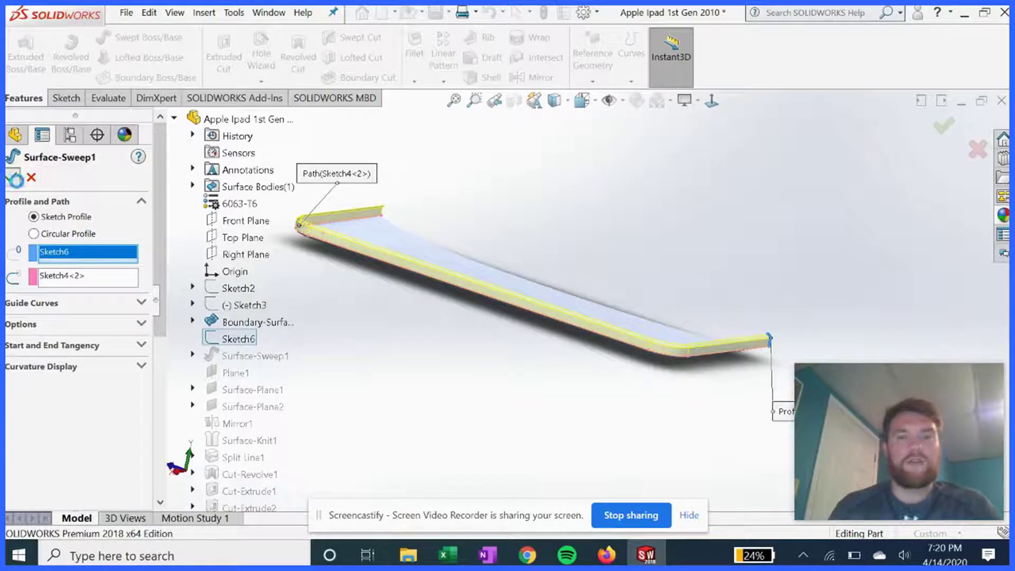
pyautogui.press('Return')
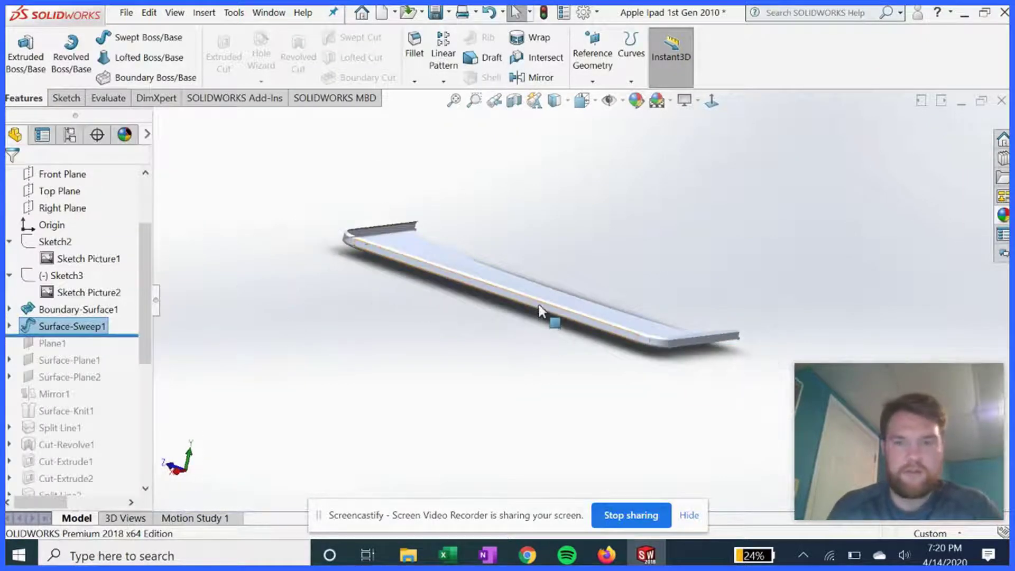
pyautogui.moveTo(540, 311); pyautogui.dragTo(319, 311, button='middle')
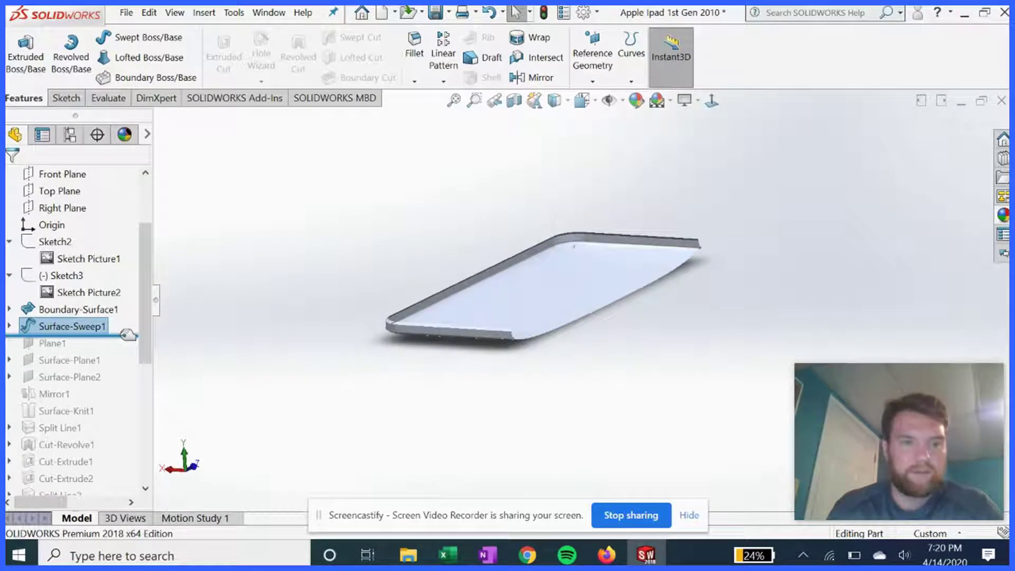
pyautogui.moveTo(128, 335); pyautogui.dragTo(126, 344)
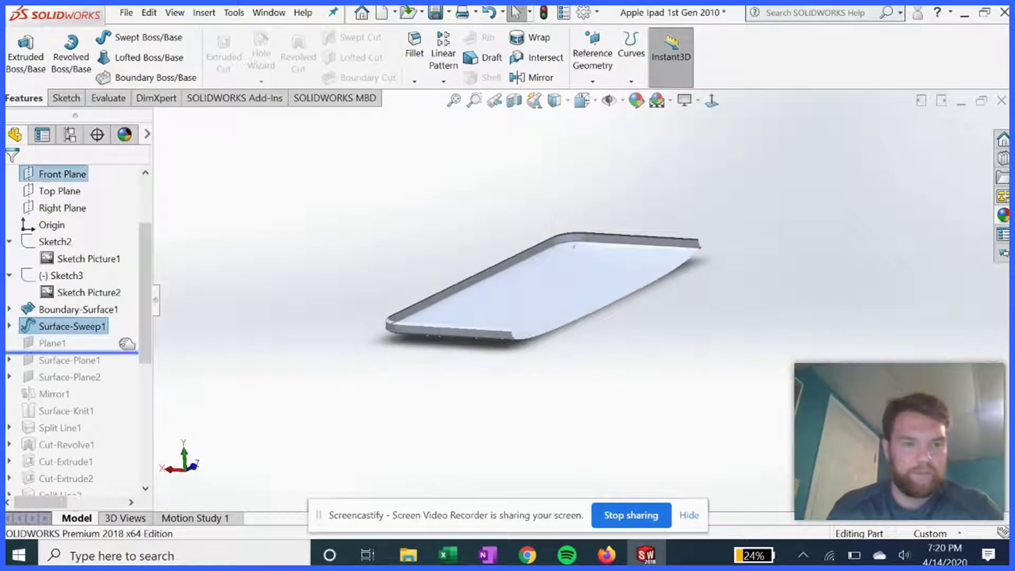
# Select Plane1, view it face-on, then orbit back to a tilted oblique view
pyautogui.click(52, 343)
pyautogui.moveTo(532, 356); pyautogui.dragTo(539, 317, button='middle')
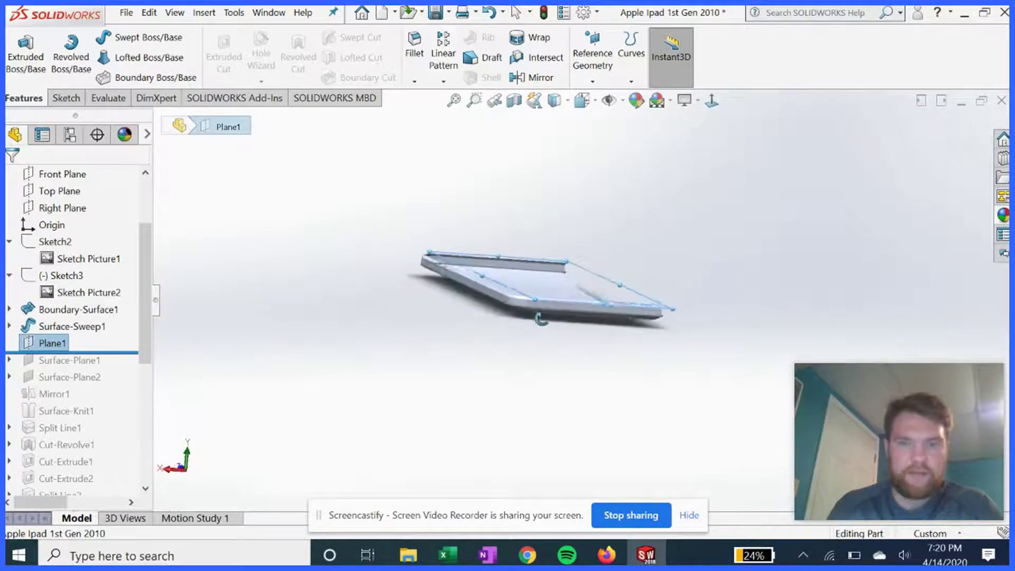
pyautogui.click(712, 100)
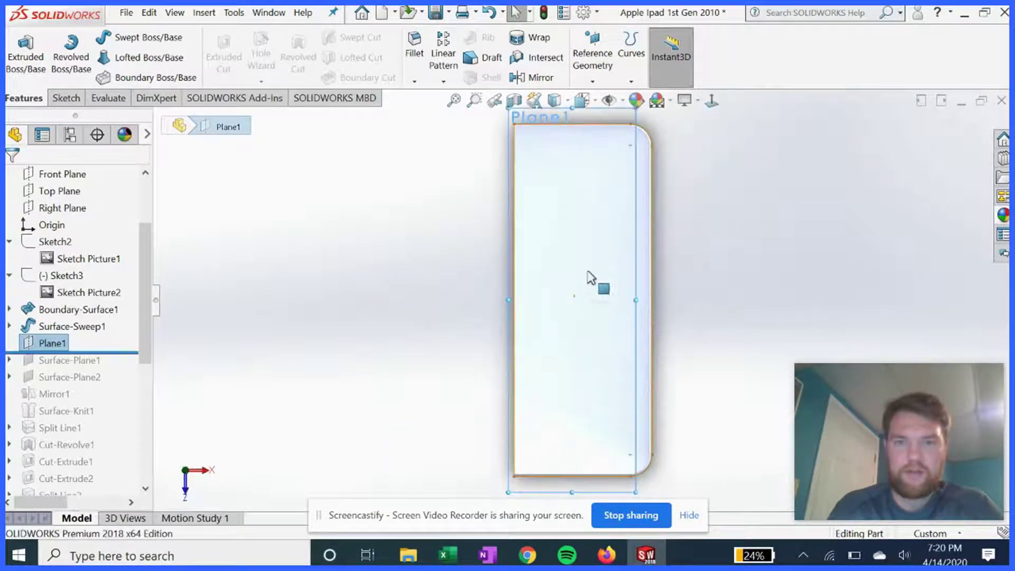
pyautogui.moveTo(597, 386); pyautogui.dragTo(538, 301, button='middle')
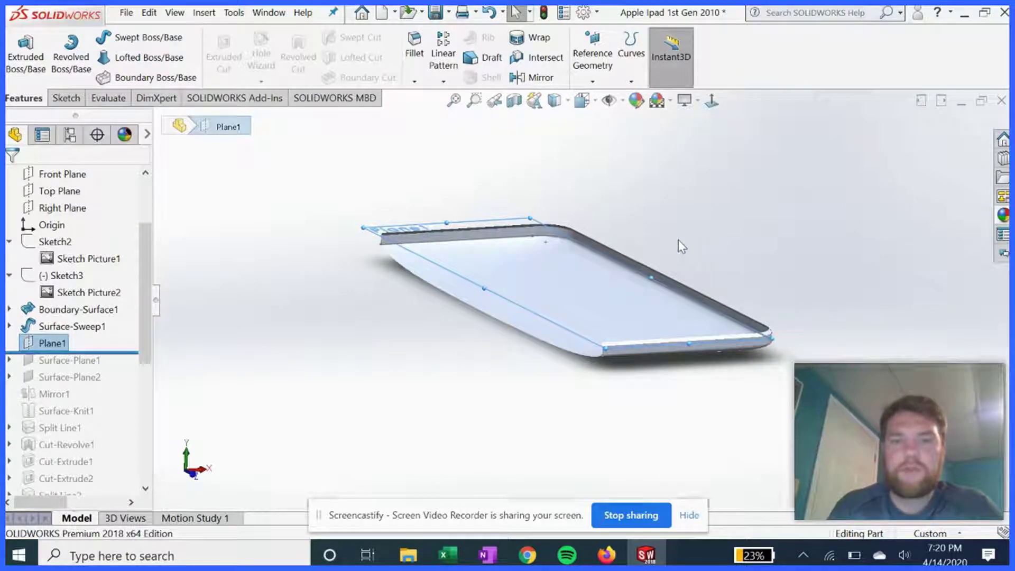
pyautogui.moveTo(677, 240); pyautogui.dragTo(664, 242, button='middle')
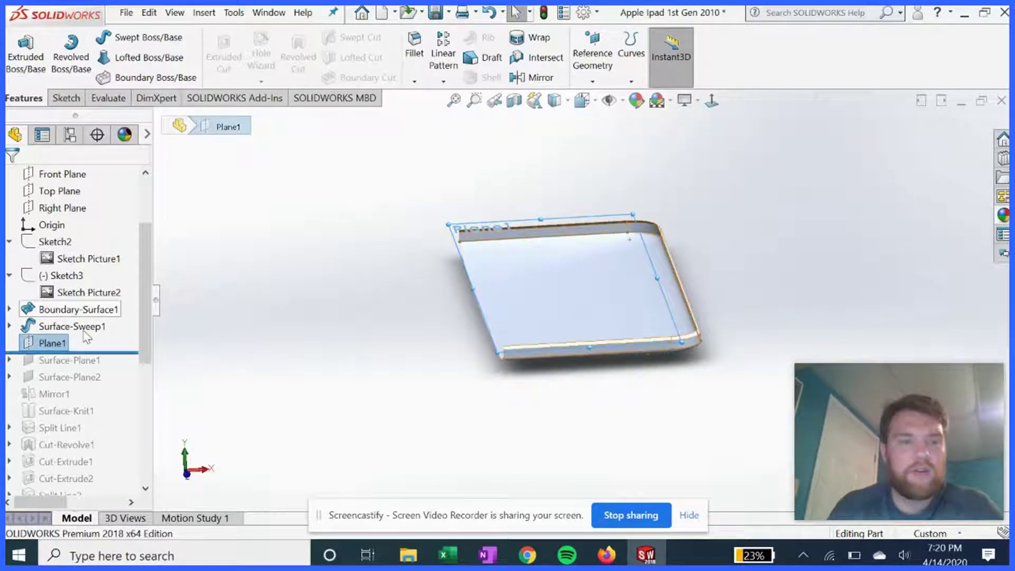
# Roll forward through Surface-Plane1, browse the Insert > Surface commands, and expand it to show Sketch7
pyautogui.moveTo(84, 352); pyautogui.dragTo(94, 364)
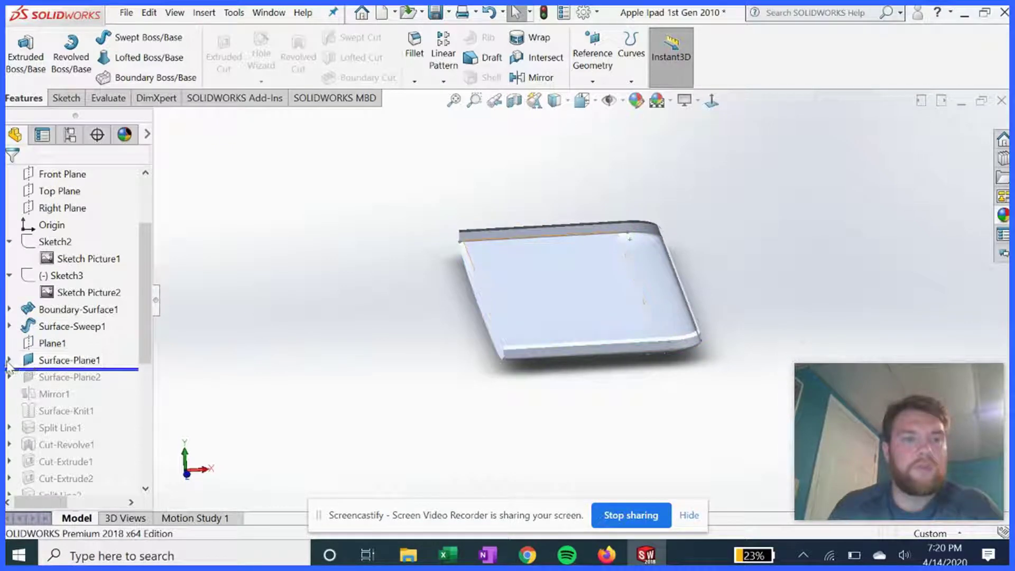
pyautogui.click(204, 13)
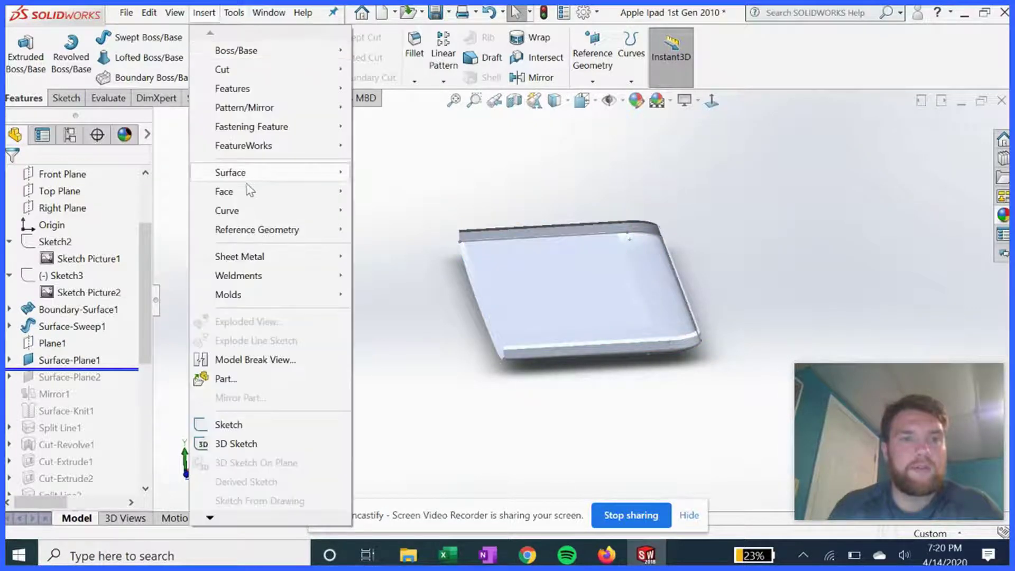
pyautogui.moveTo(256, 174)
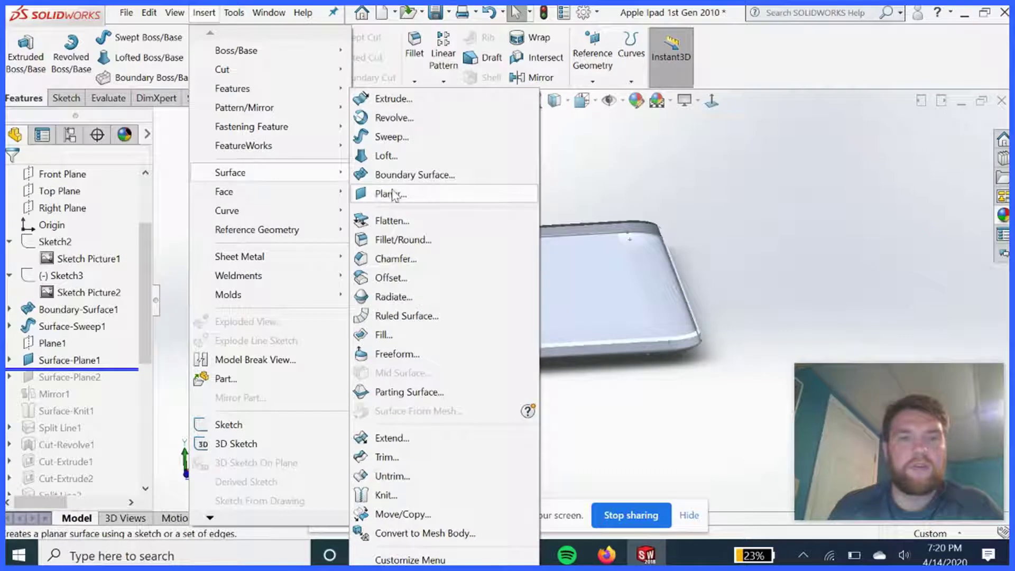
pyautogui.click(635, 164)
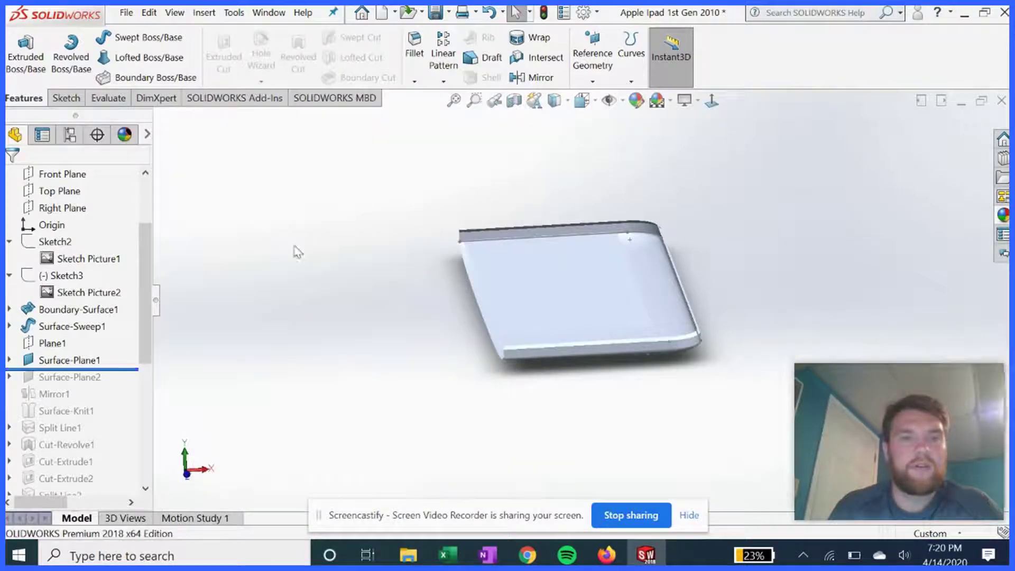
pyautogui.click(9, 361)
pyautogui.rightClick(72, 383)
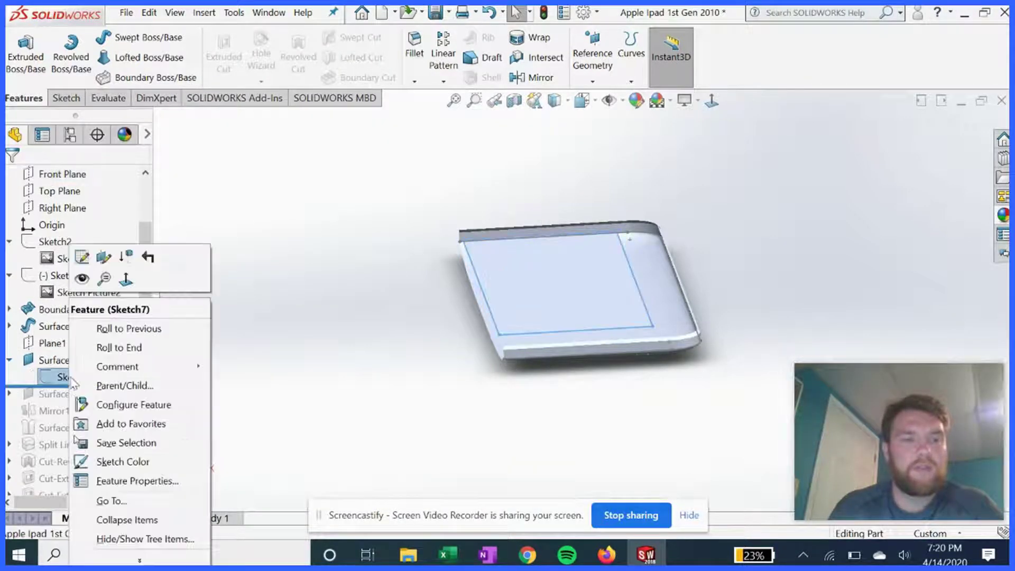
pyautogui.click(93, 262)
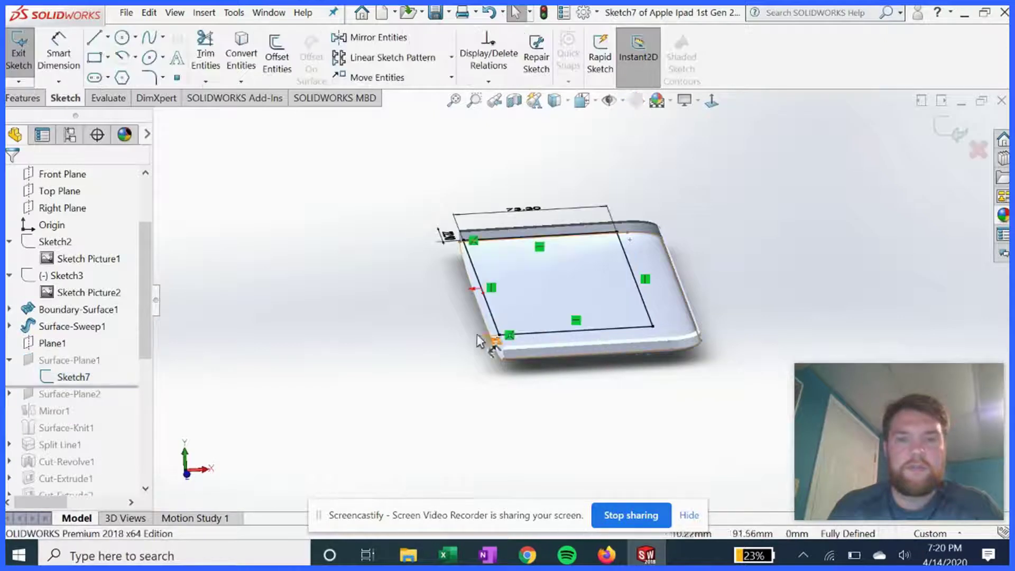
pyautogui.click(716, 105)
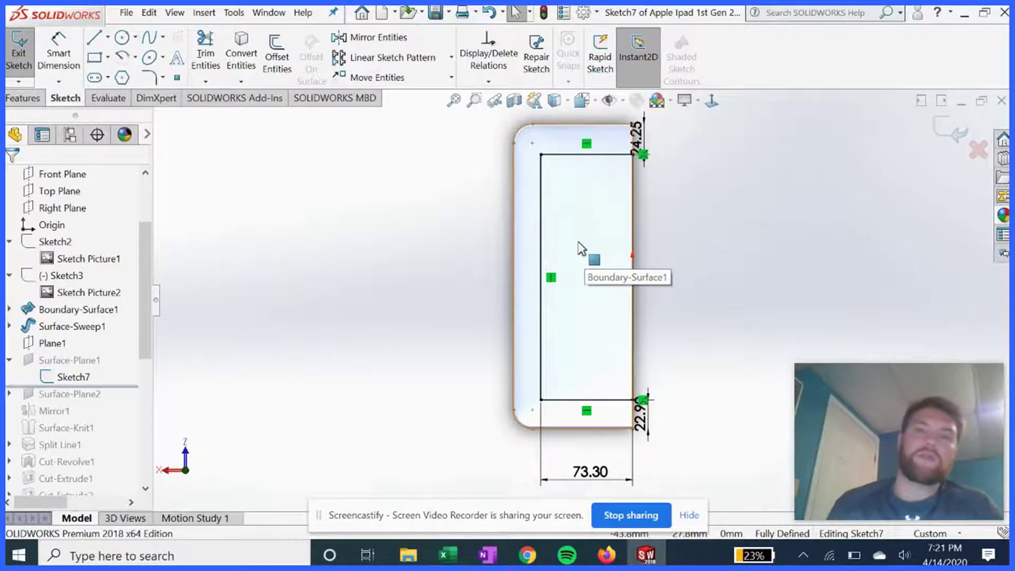
pyautogui.scroll(1, 579, 276)
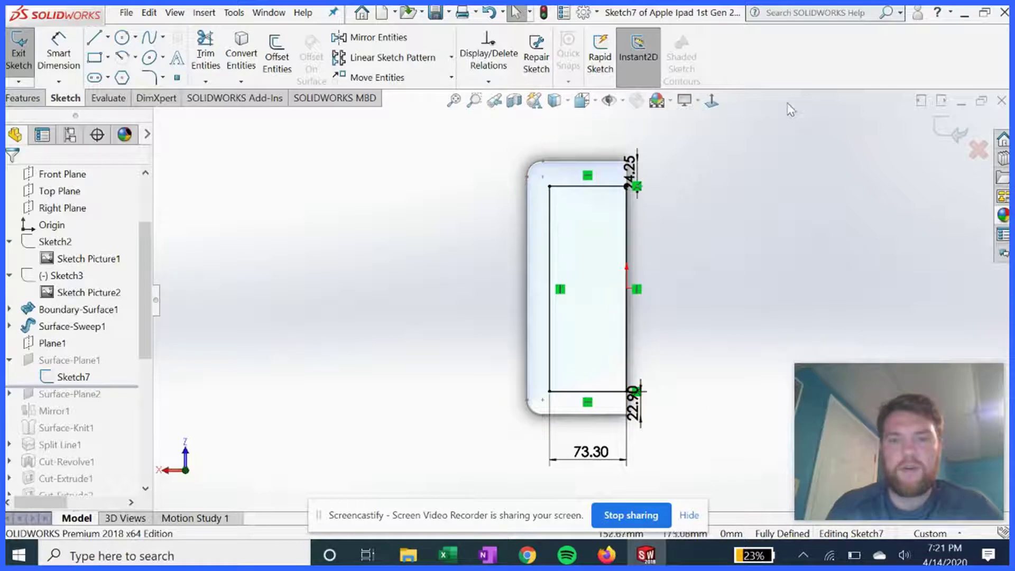
pyautogui.click(949, 134)
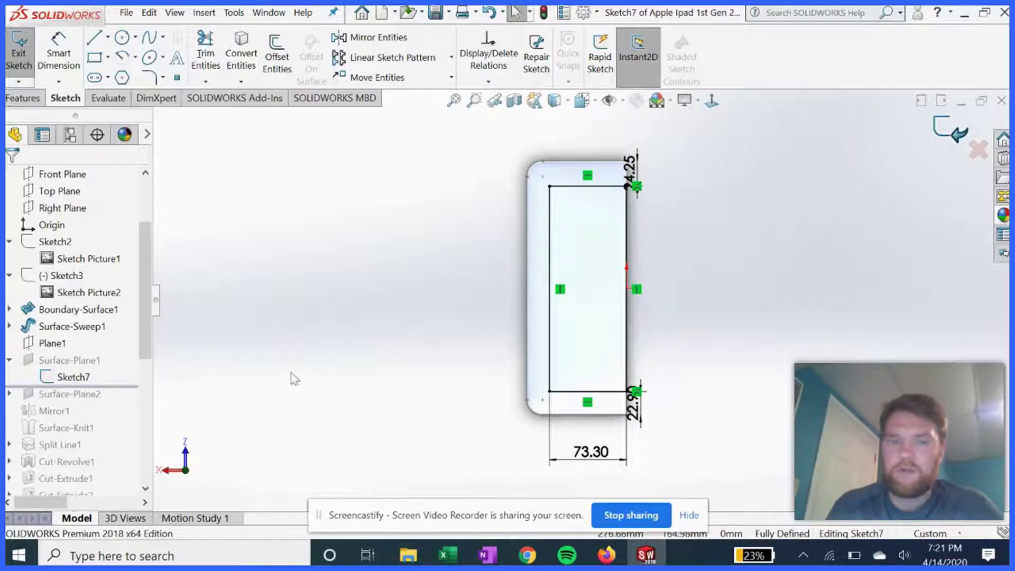
# Review Surface-Plane1's definition and confirm it unchanged
pyautogui.rightClick(72, 360)
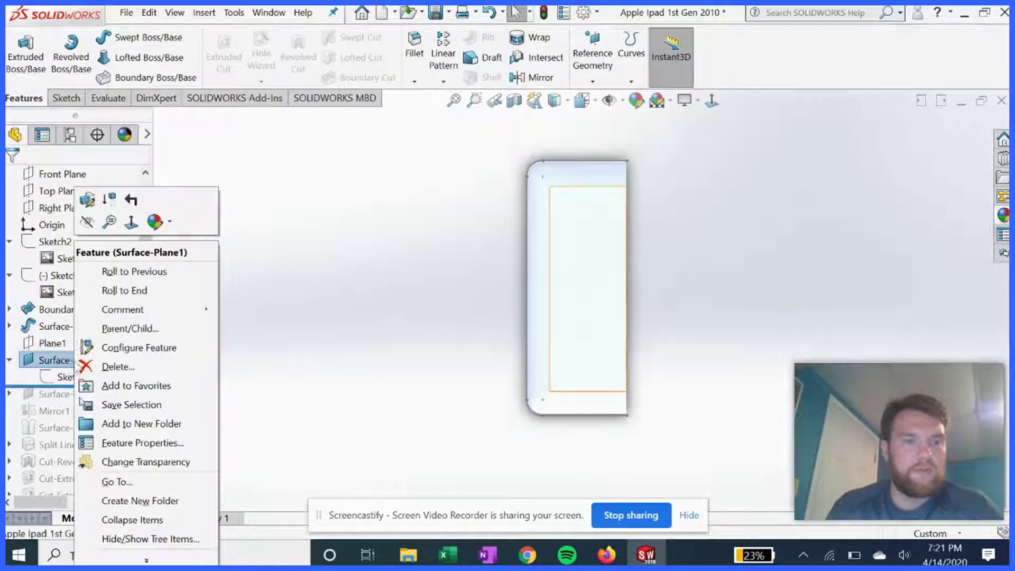
pyautogui.click(88, 201)
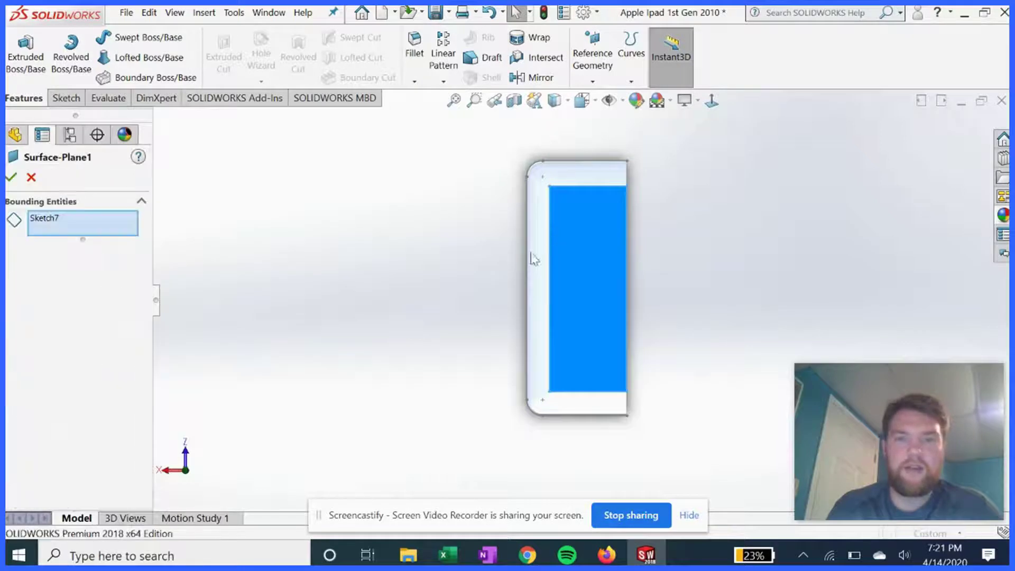
pyautogui.moveTo(548, 278); pyautogui.dragTo(599, 287, button='middle')
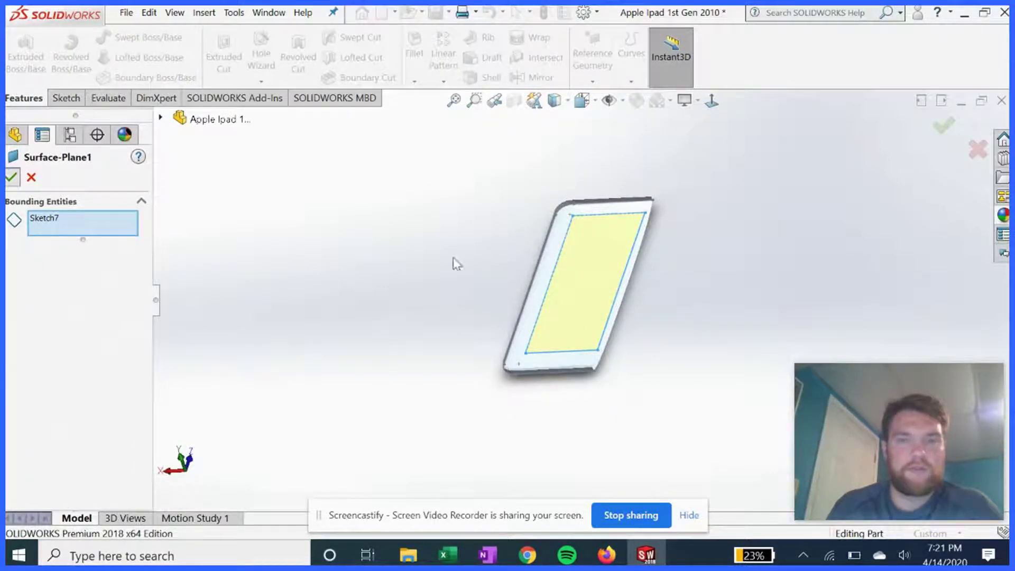
pyautogui.press('Return')
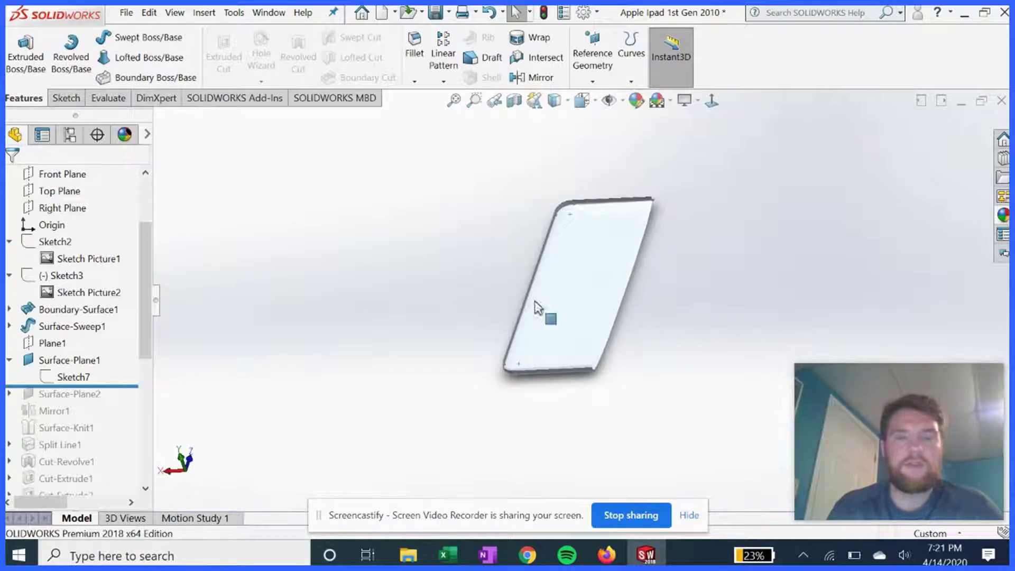
# Roll the history forward to include Surface-Plane2 and expand it to show Sketch9
pyautogui.scroll(-1, 145, 331)
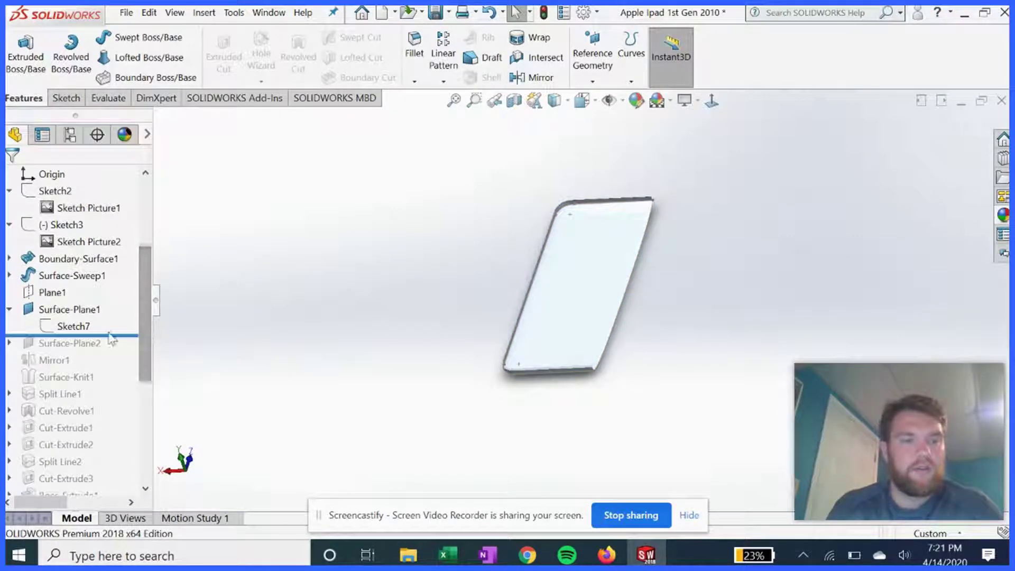
pyautogui.moveTo(117, 334); pyautogui.dragTo(116, 346)
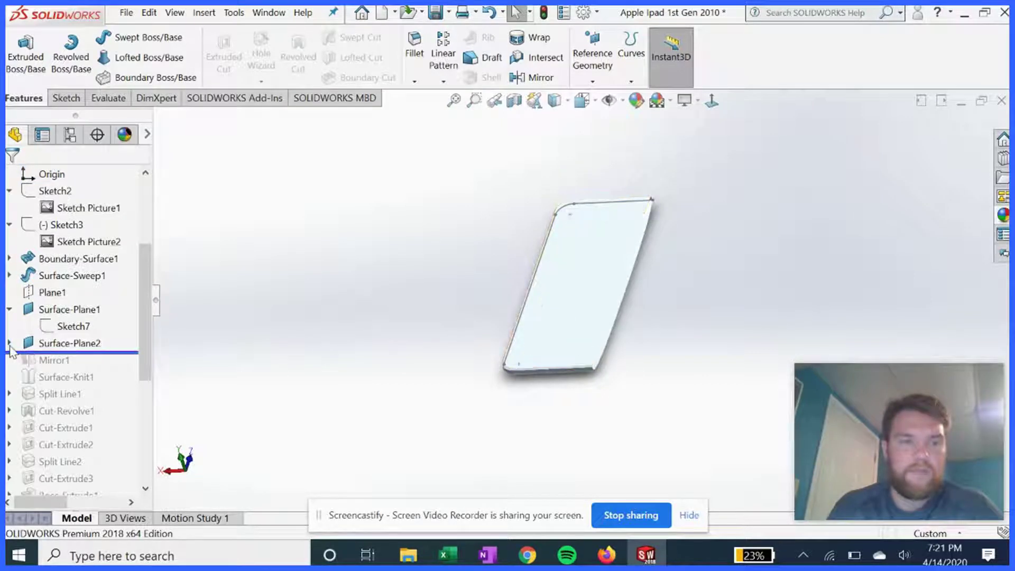
pyautogui.click(9, 343)
pyautogui.click(69, 358)
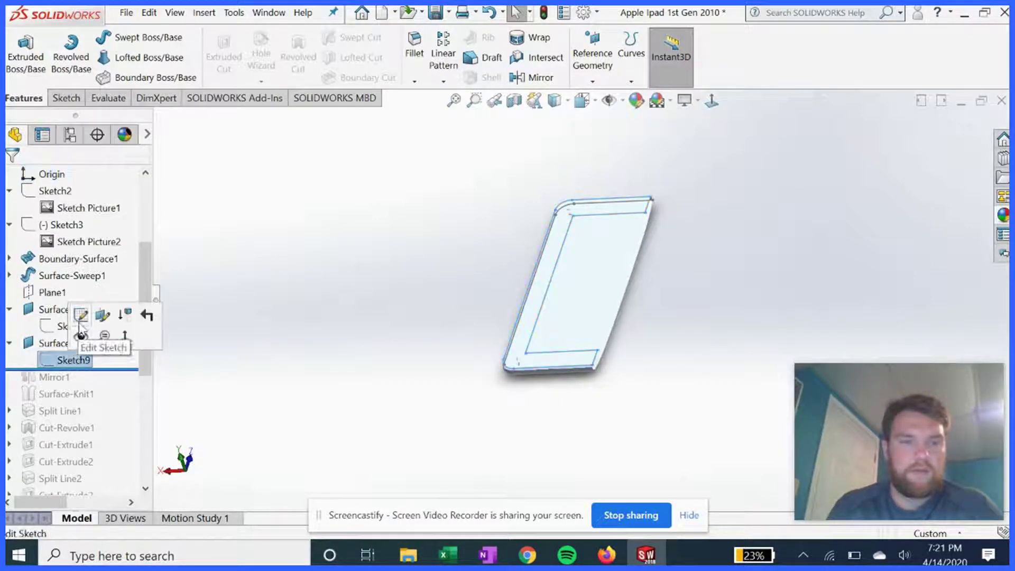
pyautogui.click(80, 317)
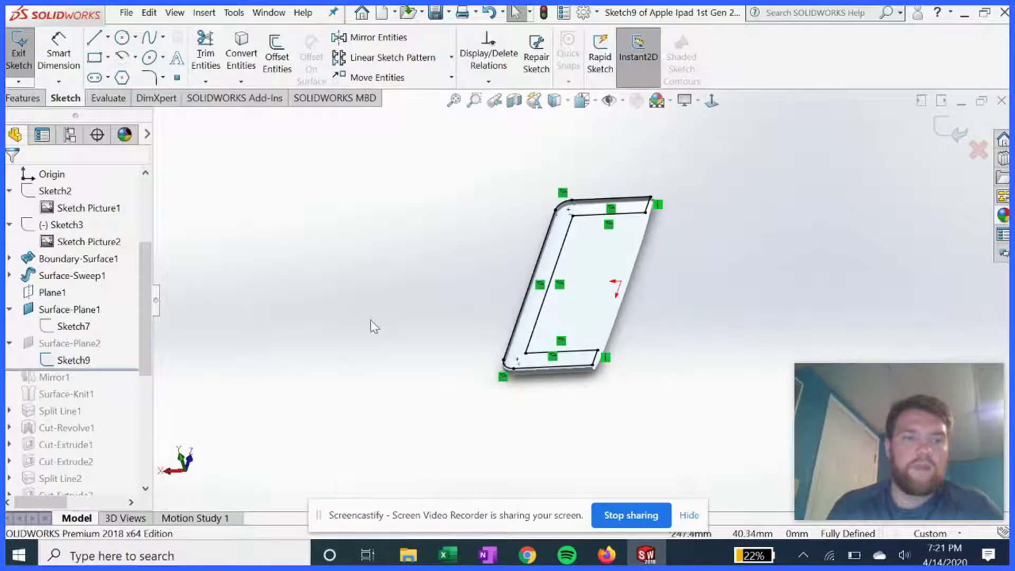
pyautogui.moveTo(401, 320); pyautogui.dragTo(419, 306, button='middle')
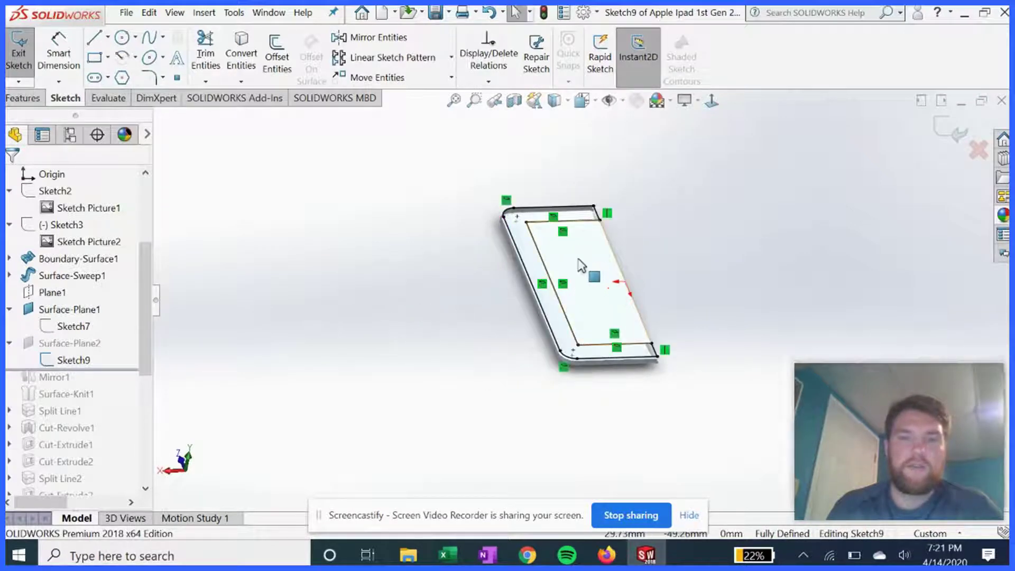
pyautogui.moveTo(582, 266)
pyautogui.mouseDown(button='middle')
pyautogui.moveTo(600, 256)
pyautogui.moveTo(571, 182)
pyautogui.mouseUp(button='middle')
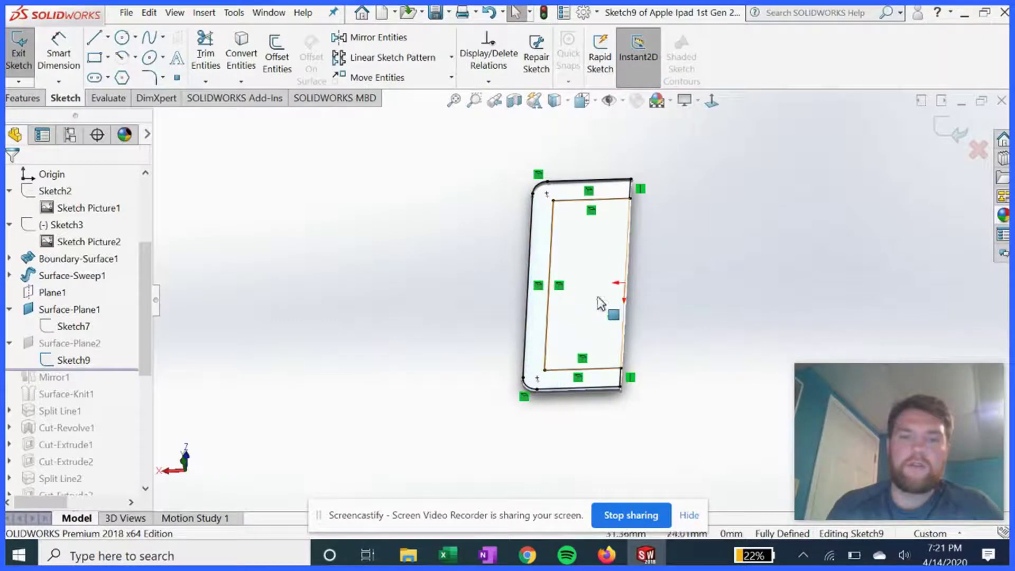
pyautogui.hotkey('ctrl', '8')
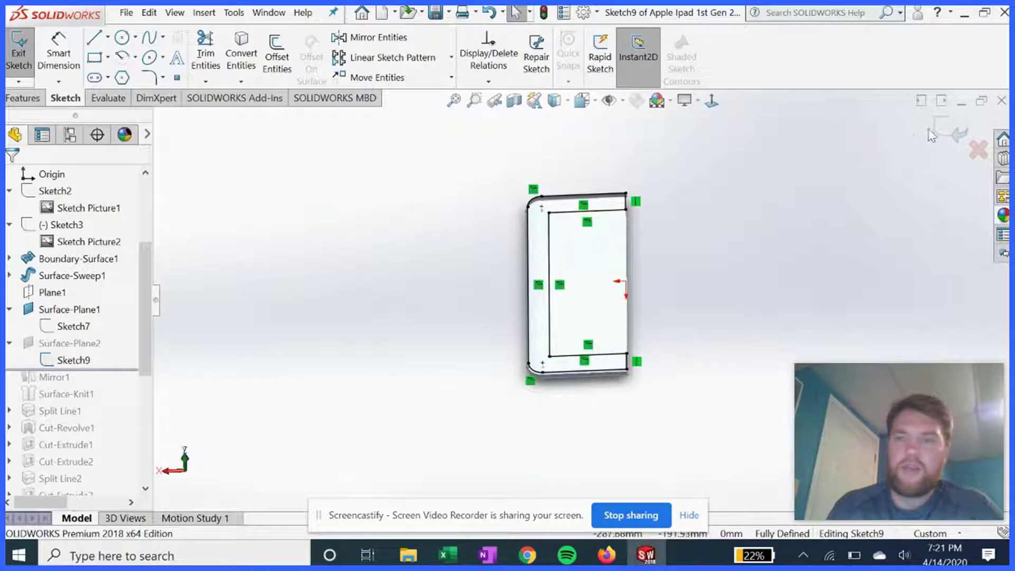
pyautogui.click(938, 132)
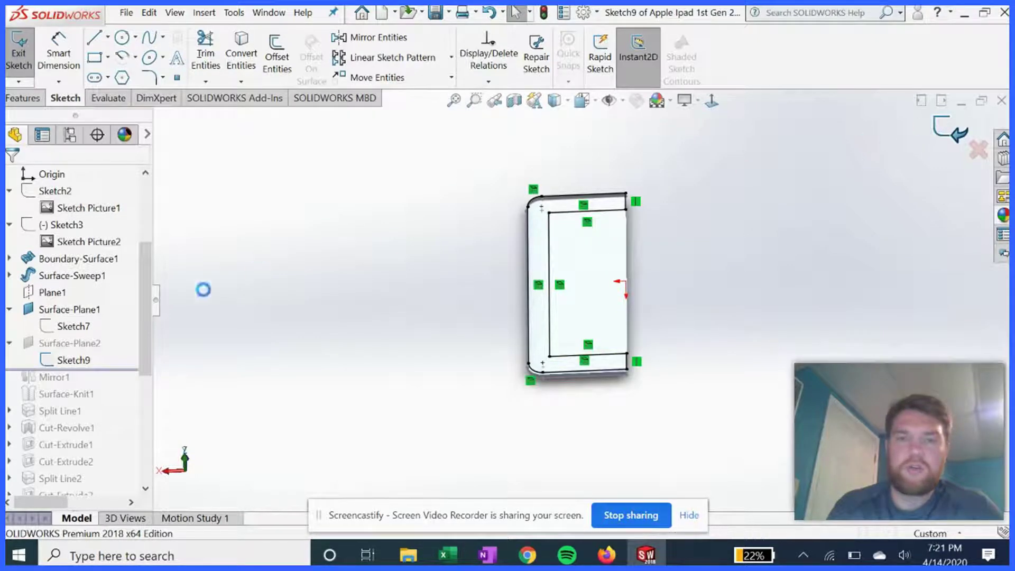
pyautogui.click(56, 346)
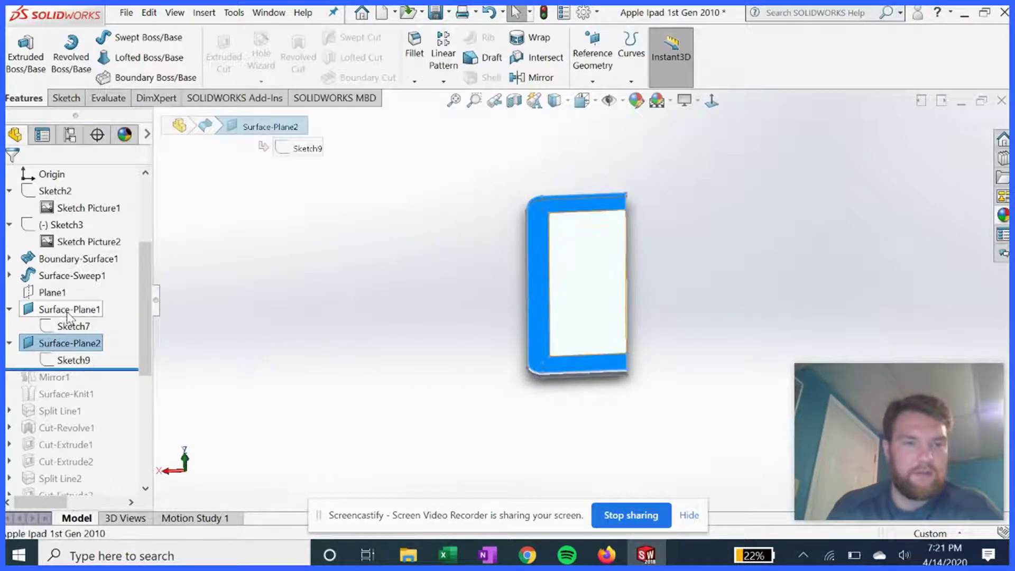
pyautogui.click(68, 311)
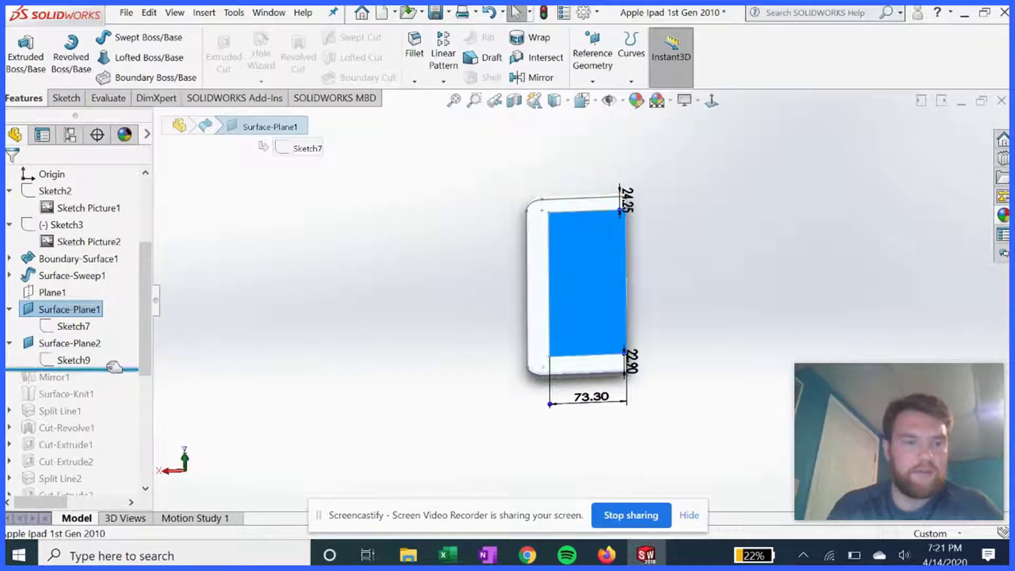
# Roll the history forward past Mirror1 and view the mirrored tablet at an angle
pyautogui.moveTo(110, 369); pyautogui.dragTo(101, 377)
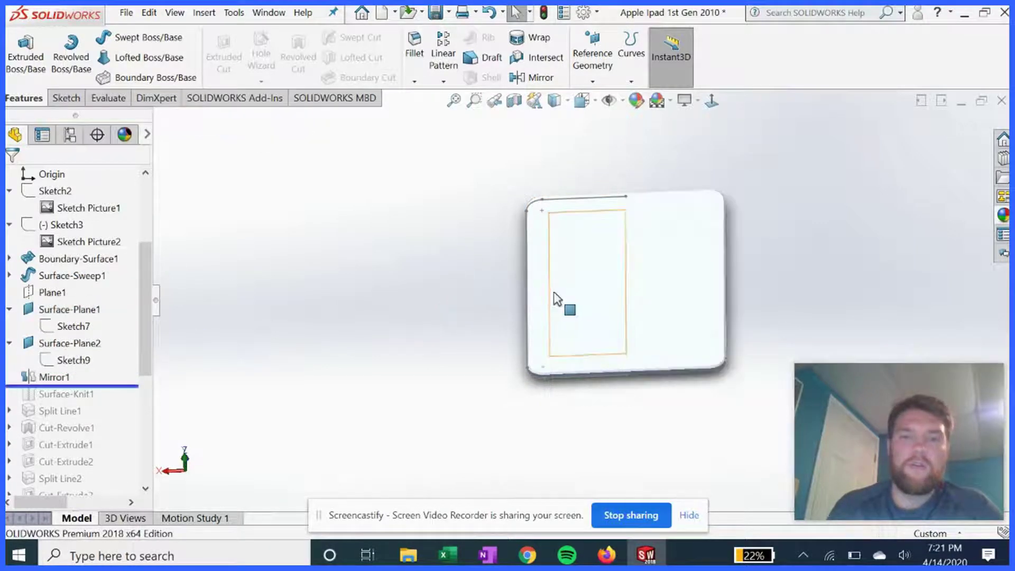
pyautogui.moveTo(519, 349); pyautogui.dragTo(462, 344, button='middle')
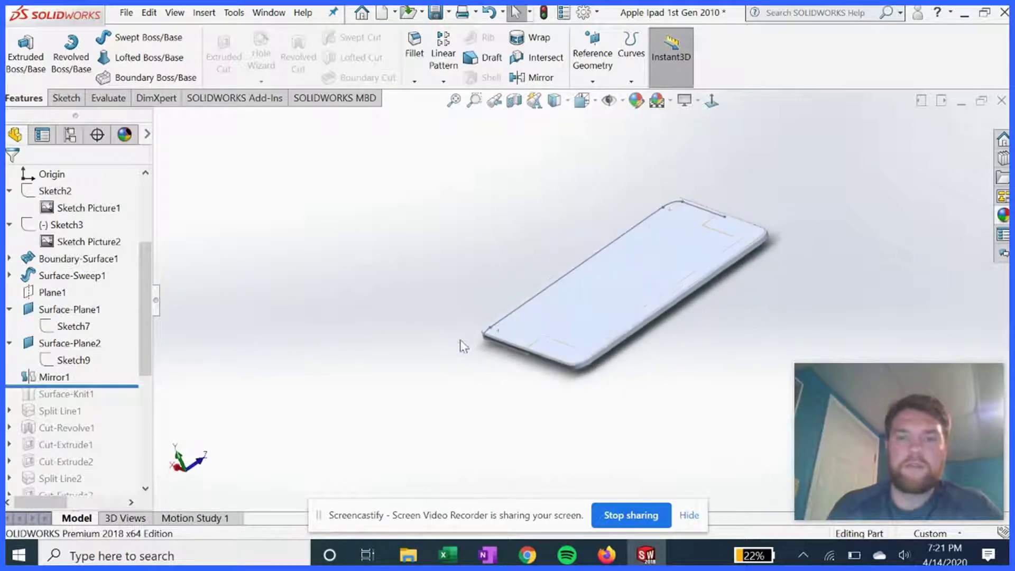
pyautogui.scroll(-2, 579, 328)
pyautogui.moveTo(691, 309); pyautogui.dragTo(667, 323, button='middle')
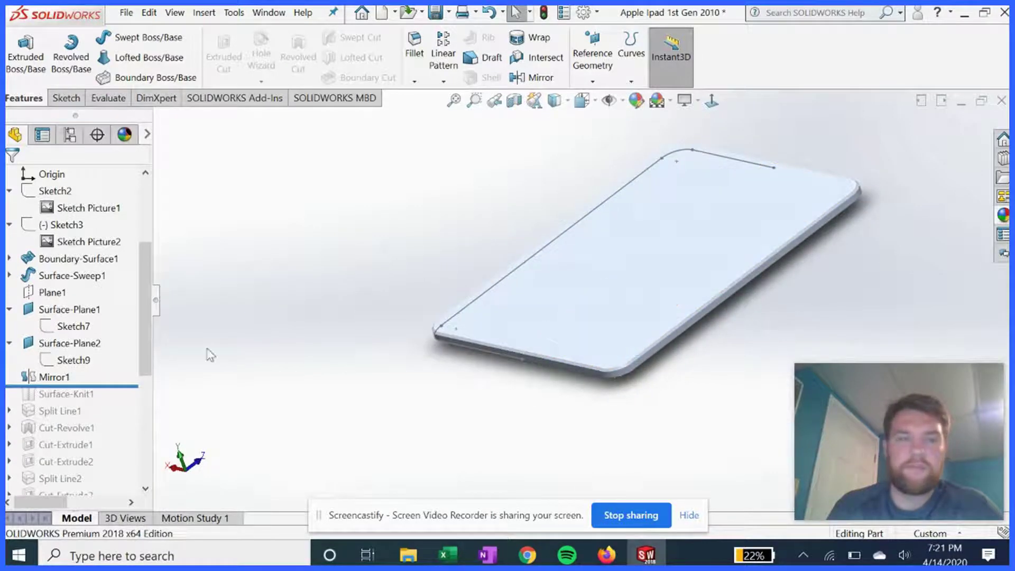
# Review Mirror1's Right Plane mirror of the four surface bodies, closing without changes
pyautogui.click(53, 377)
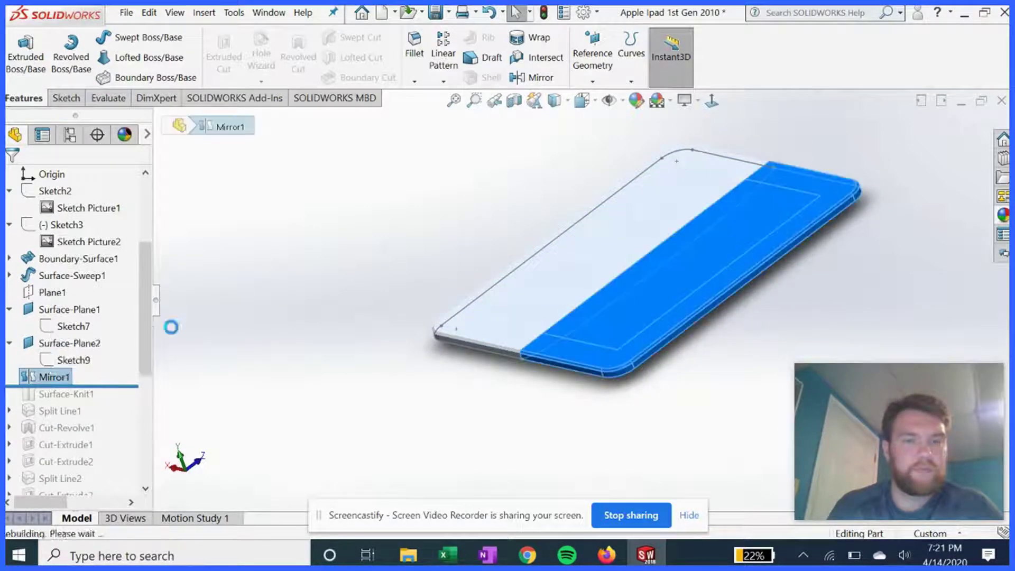
pyautogui.click(63, 344)
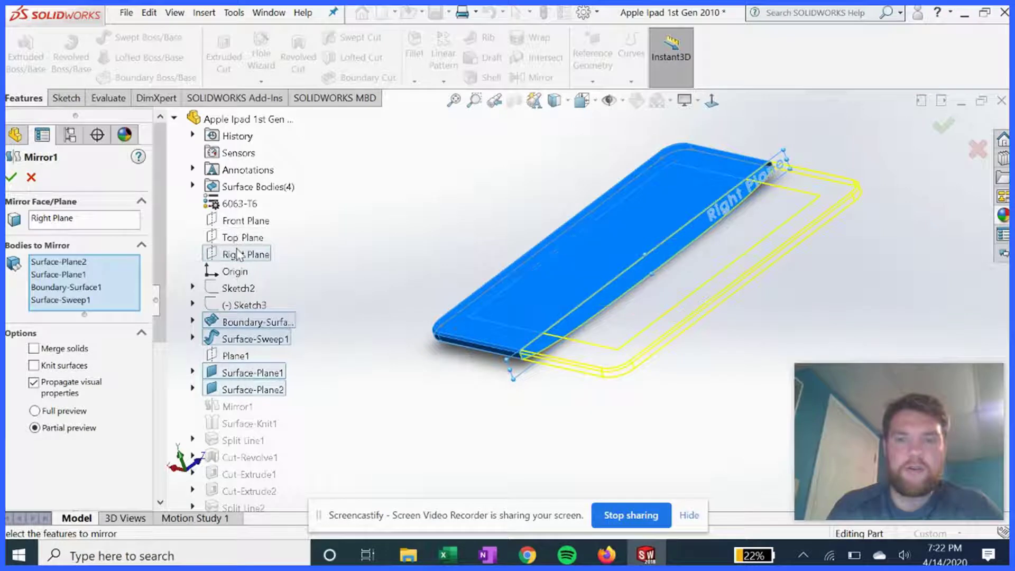
pyautogui.click(238, 254)
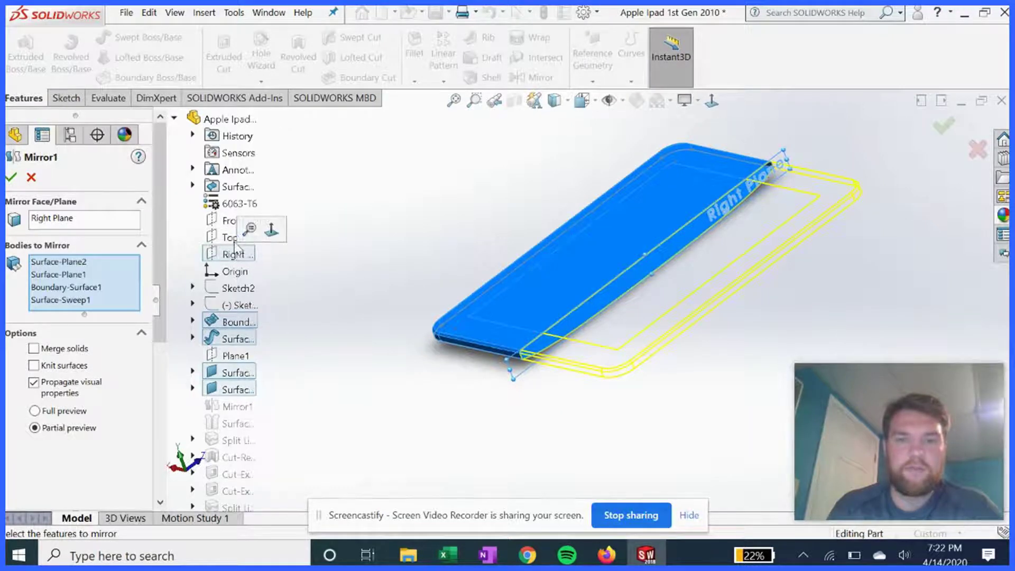
pyautogui.click(31, 178)
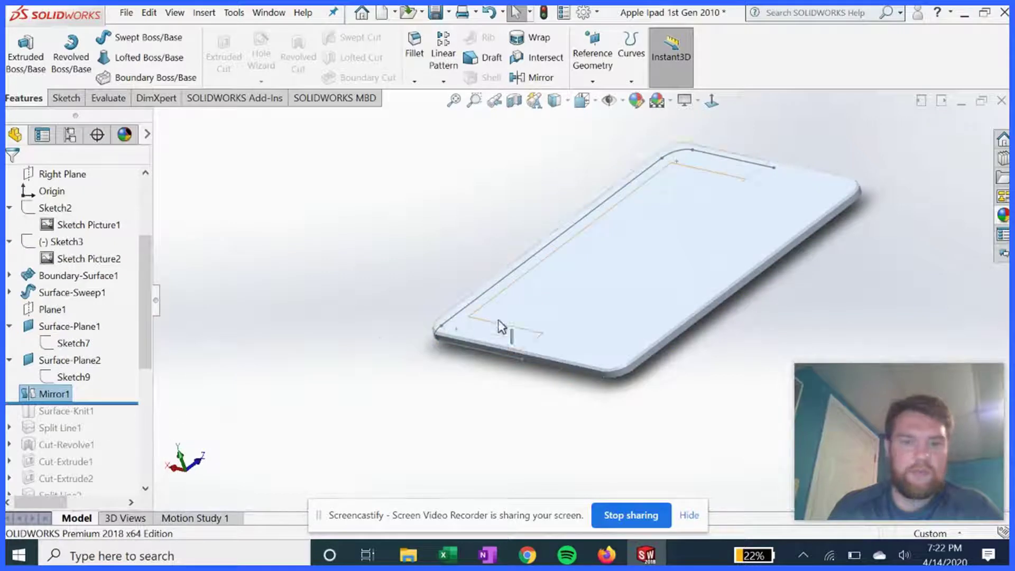
# Inspect Sketch7's dimensions and Sketch9's outline on the tablet from a near-top view
pyautogui.scroll(1, 539, 308)
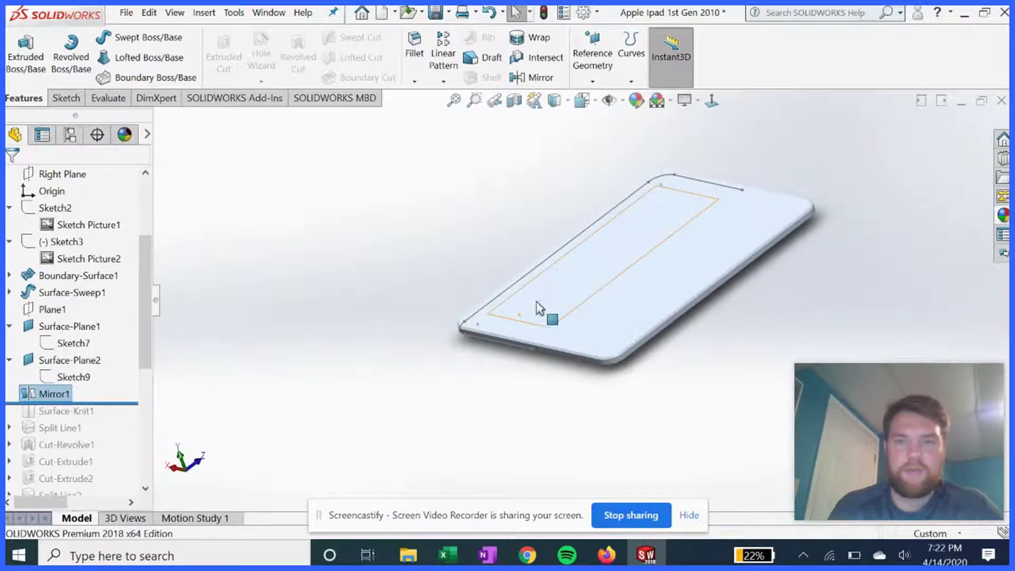
pyautogui.rightClick(69, 376)
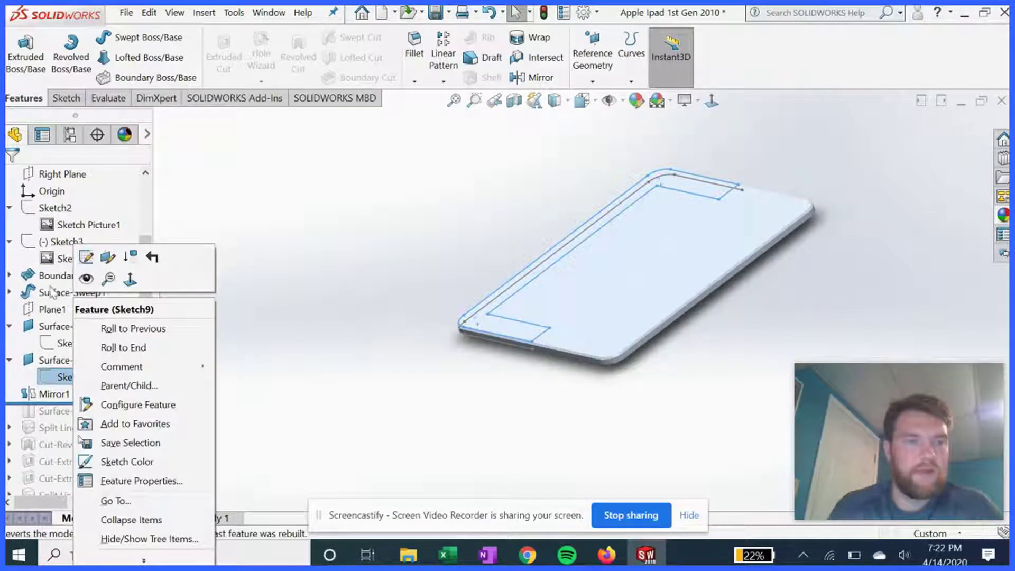
pyautogui.click(503, 217)
pyautogui.moveTo(442, 337)
pyautogui.mouseDown(button='middle')
pyautogui.moveTo(502, 291)
pyautogui.moveTo(536, 233)
pyautogui.moveTo(500, 325)
pyautogui.moveTo(507, 307)
pyautogui.mouseUp(button='middle')
pyautogui.click(73, 343)
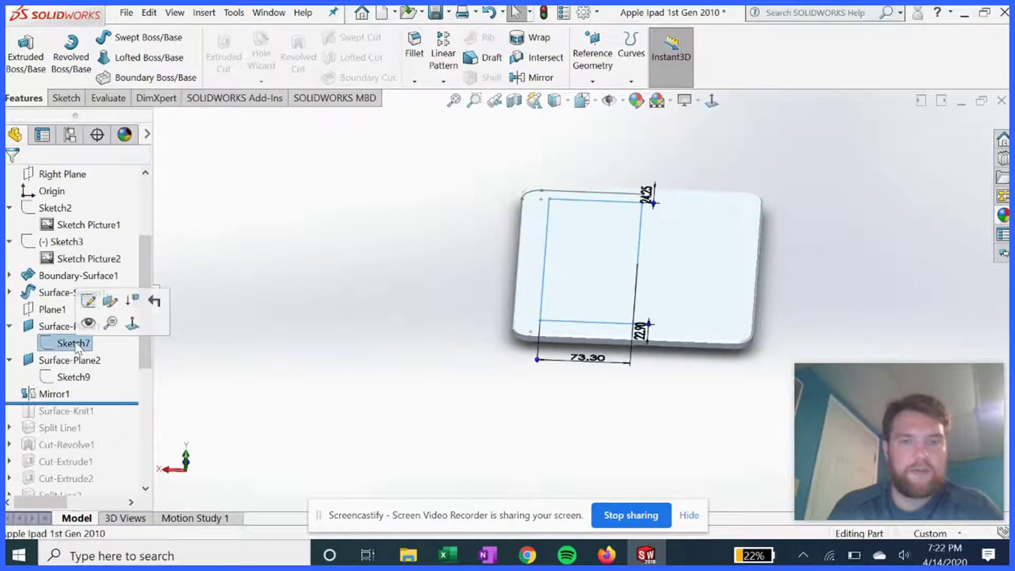
pyautogui.click(69, 377)
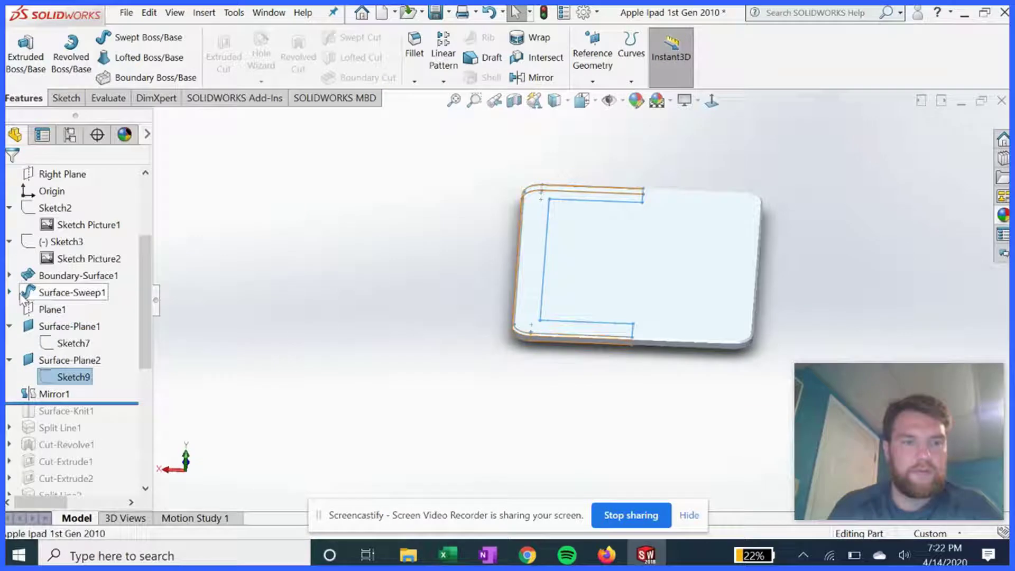
# Expand Surface-Sweep1 and hide its Sketch4 R15 outline
pyautogui.click(9, 292)
pyautogui.click(66, 309)
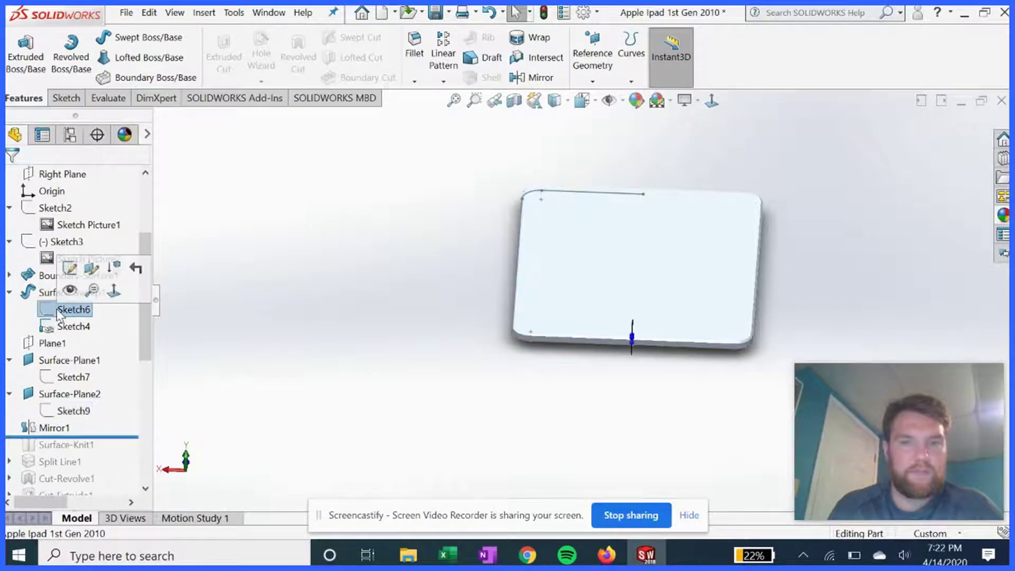
pyautogui.click(60, 326)
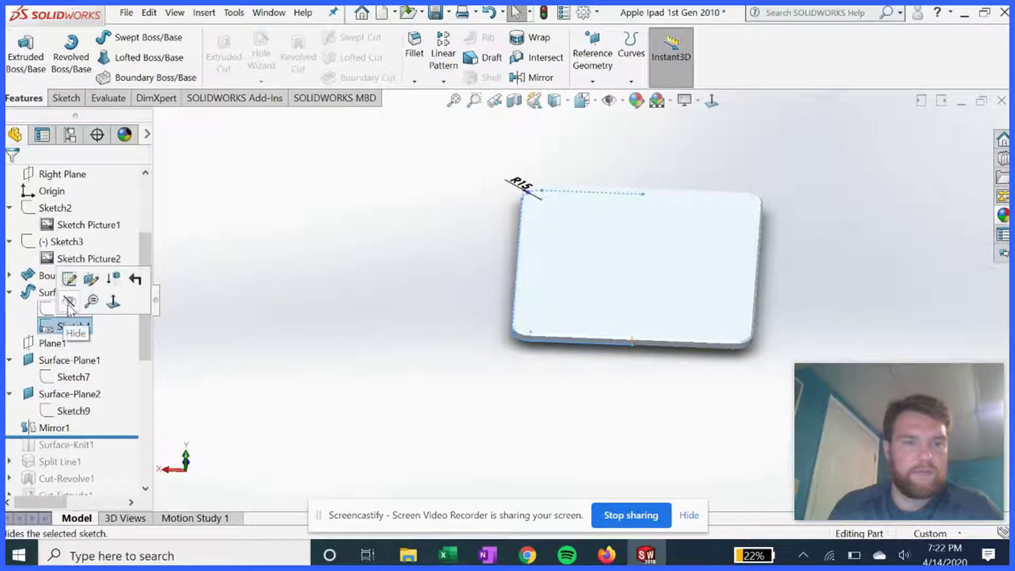
pyautogui.click(69, 302)
pyautogui.moveTo(424, 328)
pyautogui.mouseDown(button='middle')
pyautogui.moveTo(460, 347)
pyautogui.moveTo(518, 254)
pyautogui.moveTo(464, 335)
pyautogui.moveTo(399, 361)
pyautogui.mouseUp(button='middle')
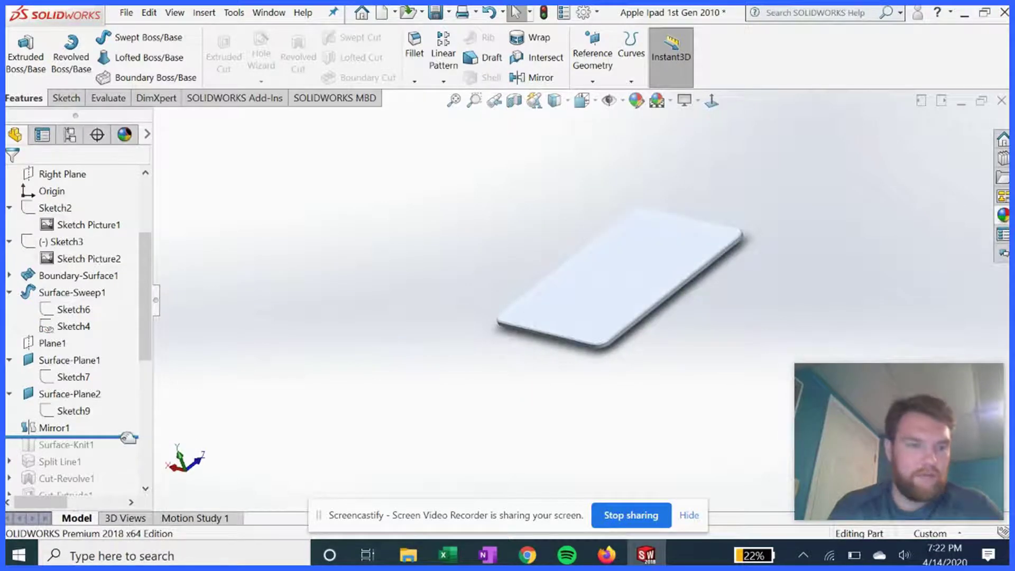
# Roll forward to Surface-Knit1, review its eight surfaces with Create solid checked, and confirm
pyautogui.moveTo(125, 439); pyautogui.dragTo(79, 453)
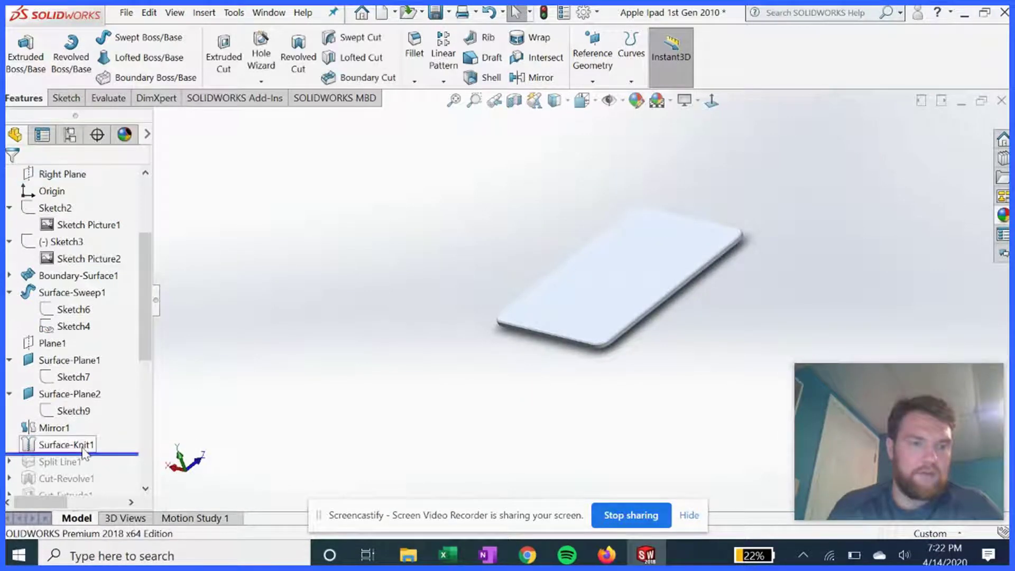
pyautogui.moveTo(583, 319); pyautogui.dragTo(667, 282, button='middle')
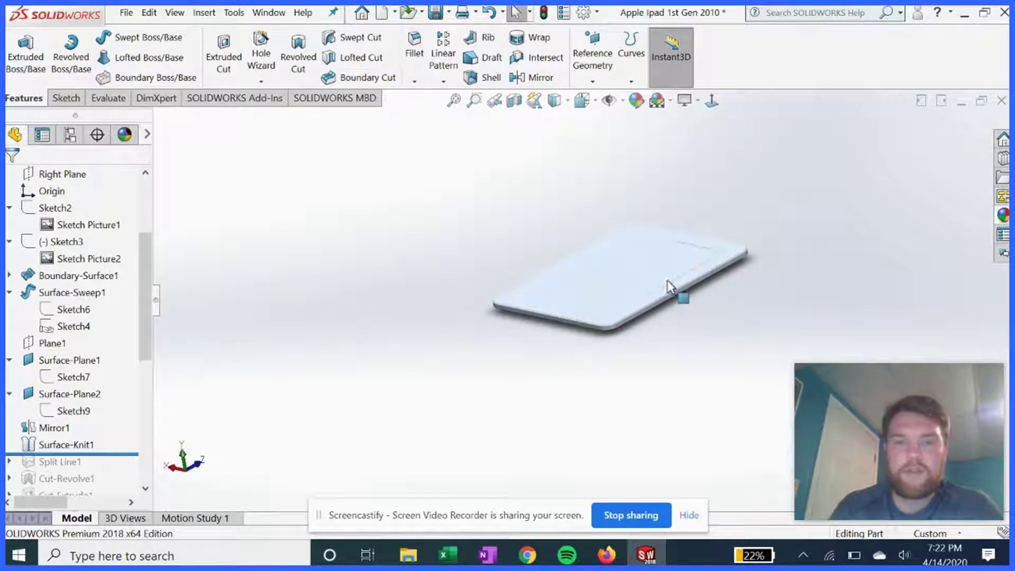
pyautogui.click(66, 444)
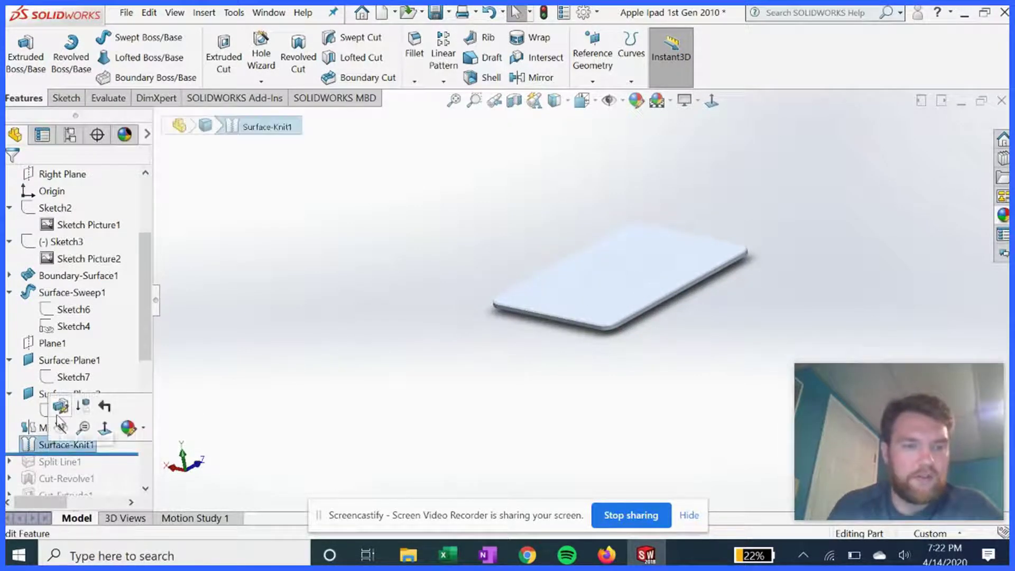
pyautogui.click(53, 408)
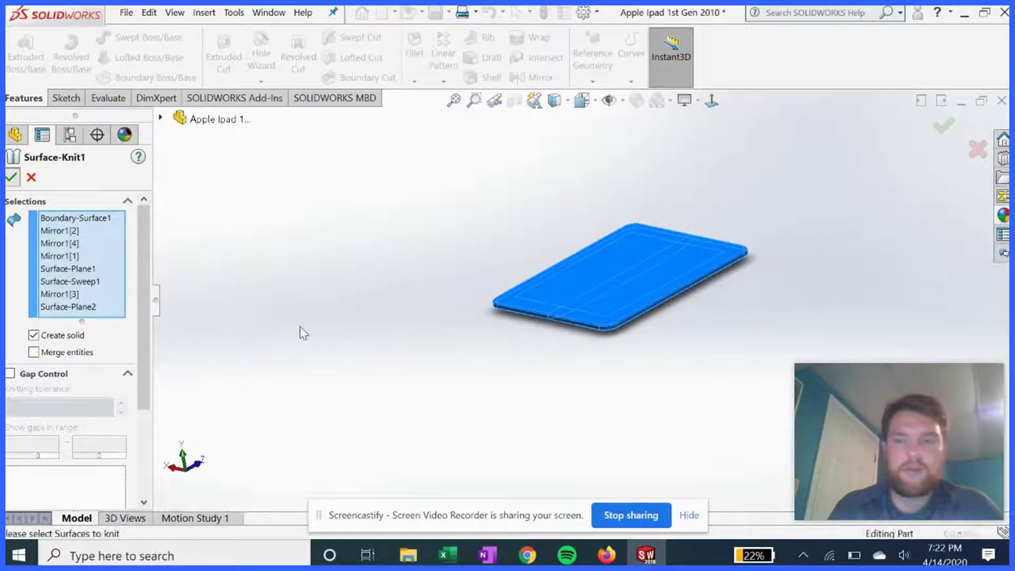
pyautogui.press('Return')
pyautogui.scroll(-4, 74, 423)
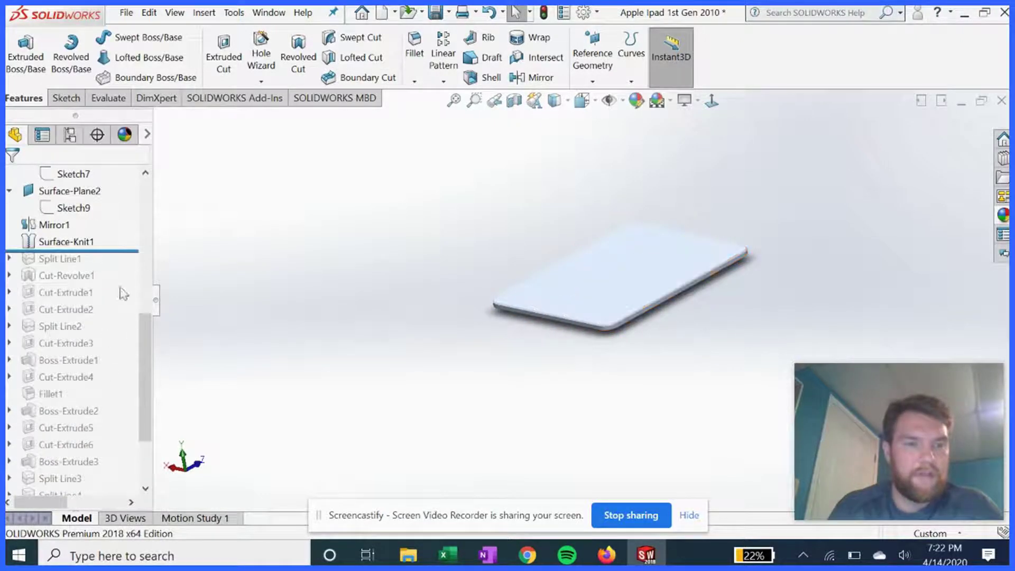
# Roll the history forward through Split Line1 and highlight its edges
pyautogui.moveTo(122, 250)
pyautogui.mouseDown()
pyautogui.moveTo(105, 265)
pyautogui.moveTo(47, 271)
pyautogui.mouseUp()
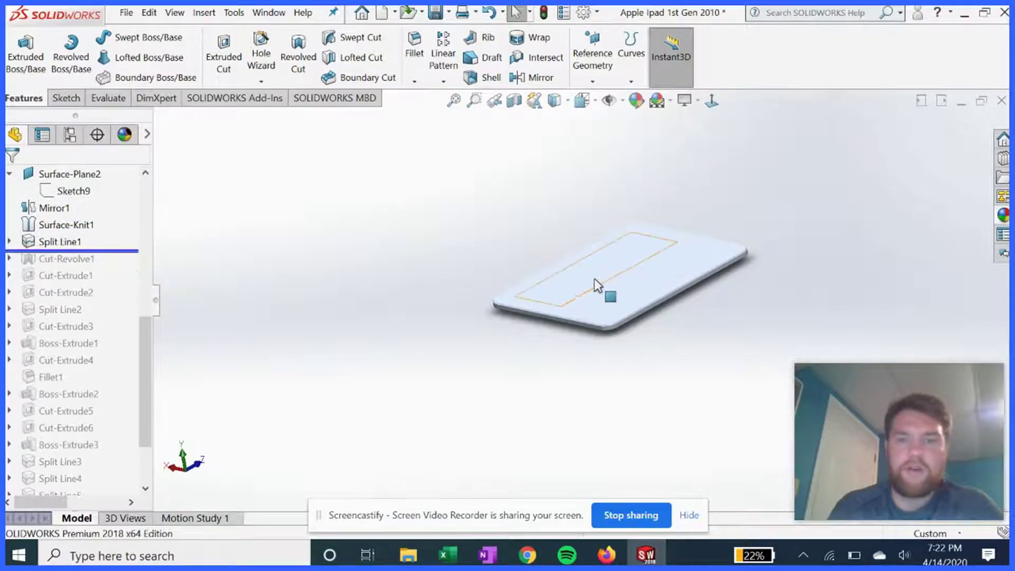
pyautogui.moveTo(596, 335)
pyautogui.mouseDown(button='middle')
pyautogui.moveTo(665, 173)
pyautogui.moveTo(562, 315)
pyautogui.moveTo(449, 311)
pyautogui.mouseUp(button='middle')
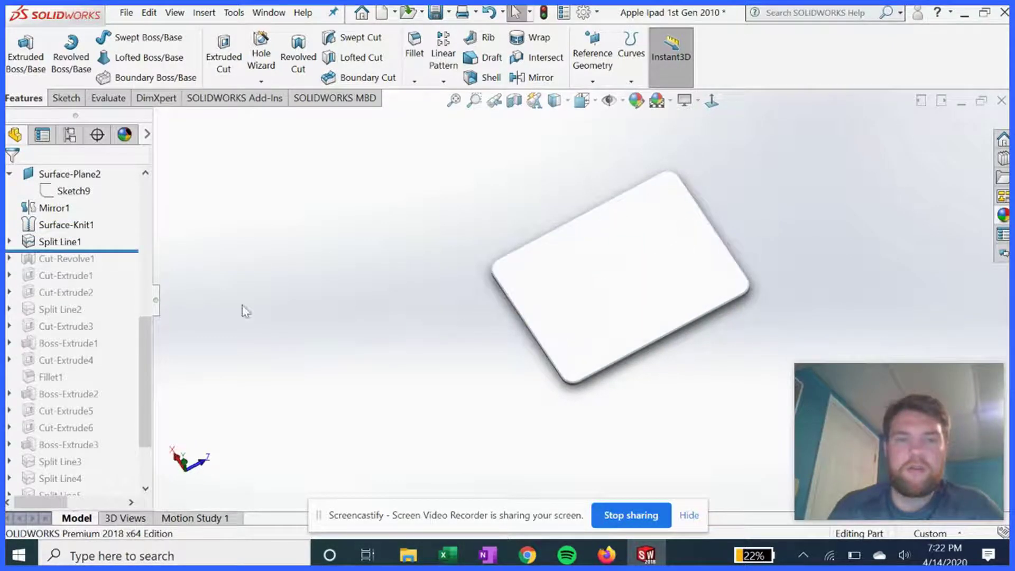
pyautogui.click(68, 243)
pyautogui.scroll(-5, 671, 253)
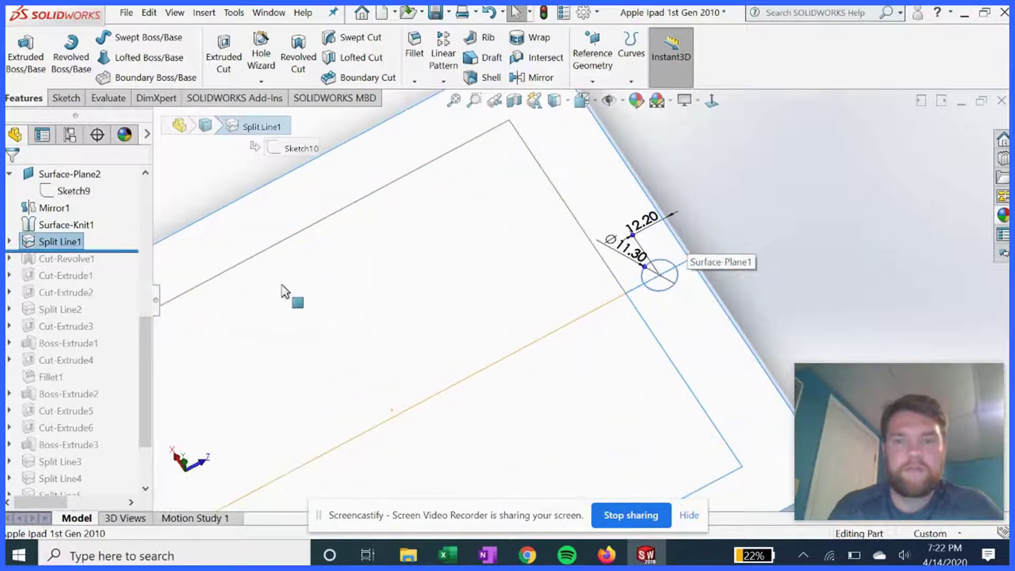
# Edit Sketch10 to inspect the Ø11.30 circle at 12.20 offset, view it normal, then exit
pyautogui.click(9, 241)
pyautogui.click(74, 259)
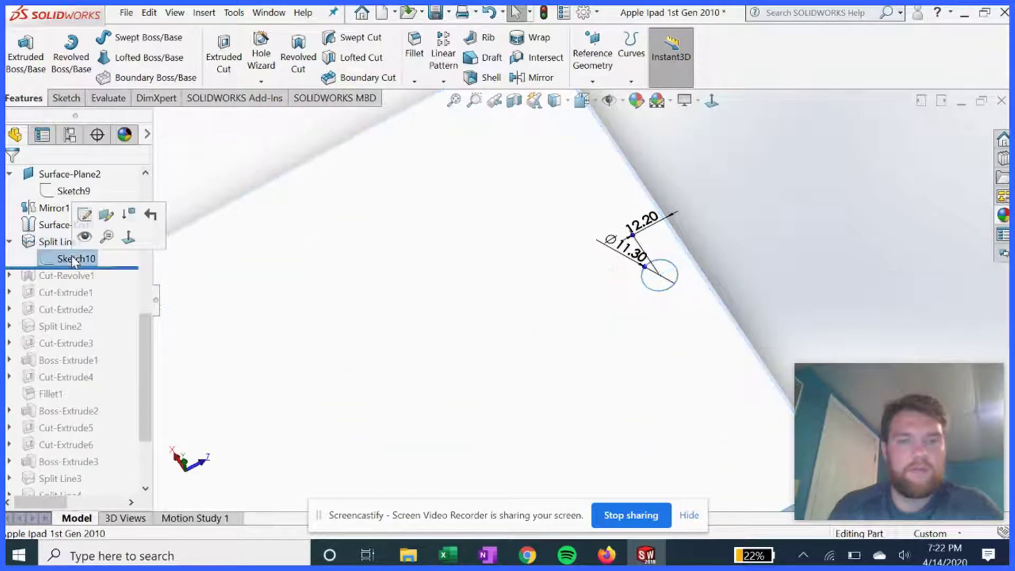
pyautogui.click(84, 214)
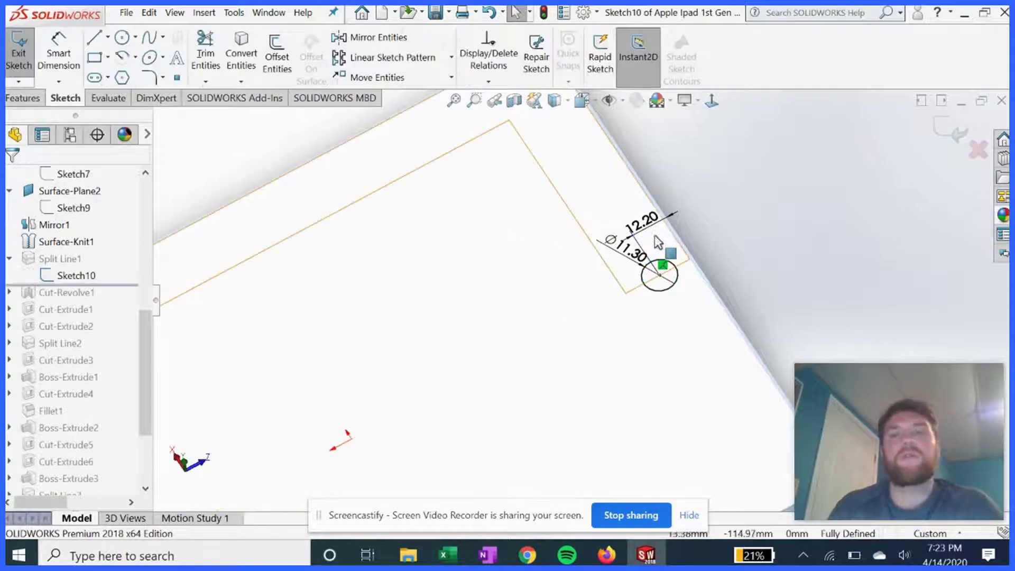
pyautogui.scroll(-5, 670, 324)
pyautogui.moveTo(670, 324)
pyautogui.mouseDown(button='middle')
pyautogui.moveTo(673, 220)
pyautogui.moveTo(589, 190)
pyautogui.moveTo(550, 238)
pyautogui.mouseUp(button='middle')
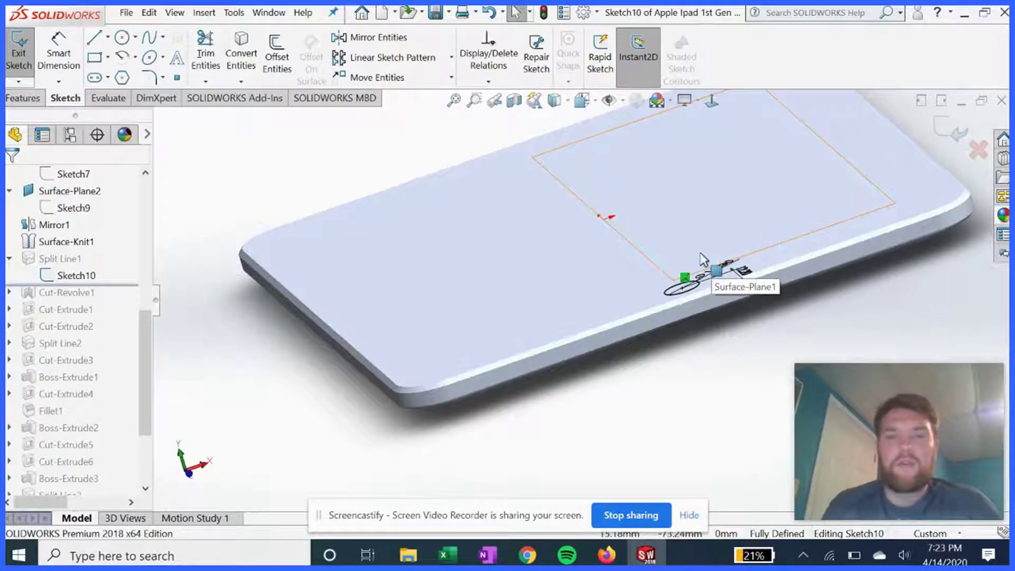
pyautogui.scroll(-4, 703, 272)
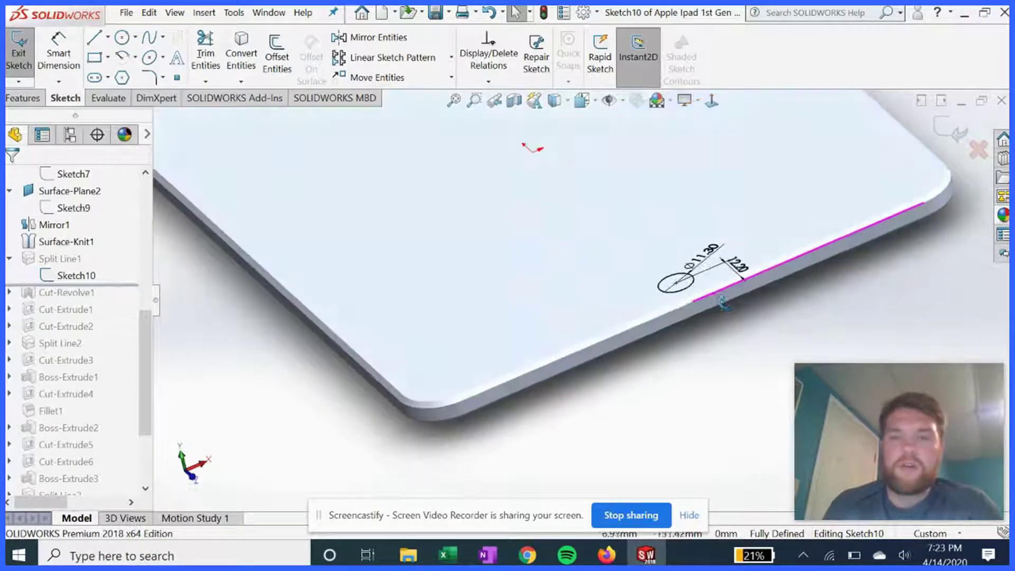
pyautogui.scroll(-3, 670, 293)
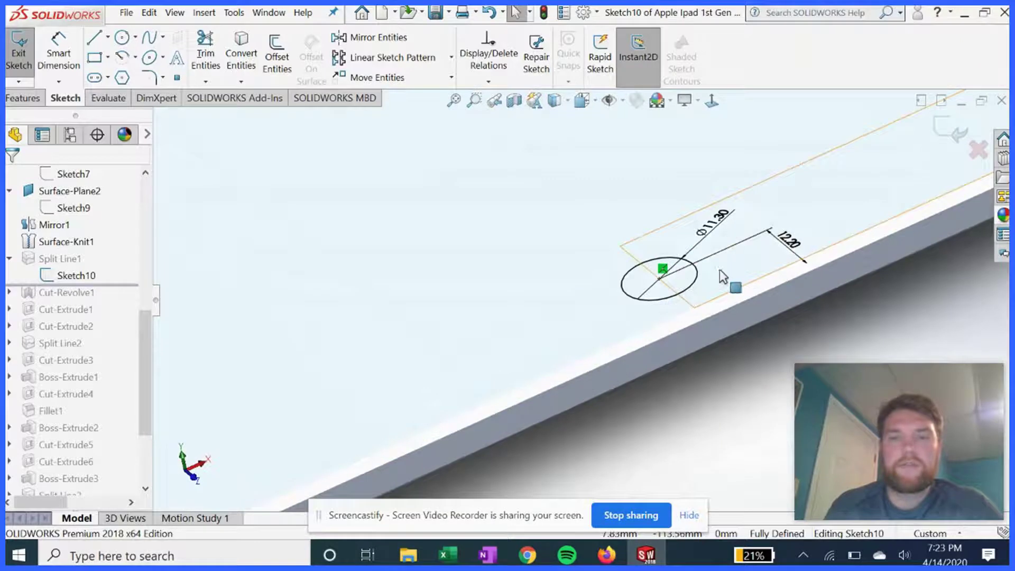
pyautogui.scroll(2, 729, 283)
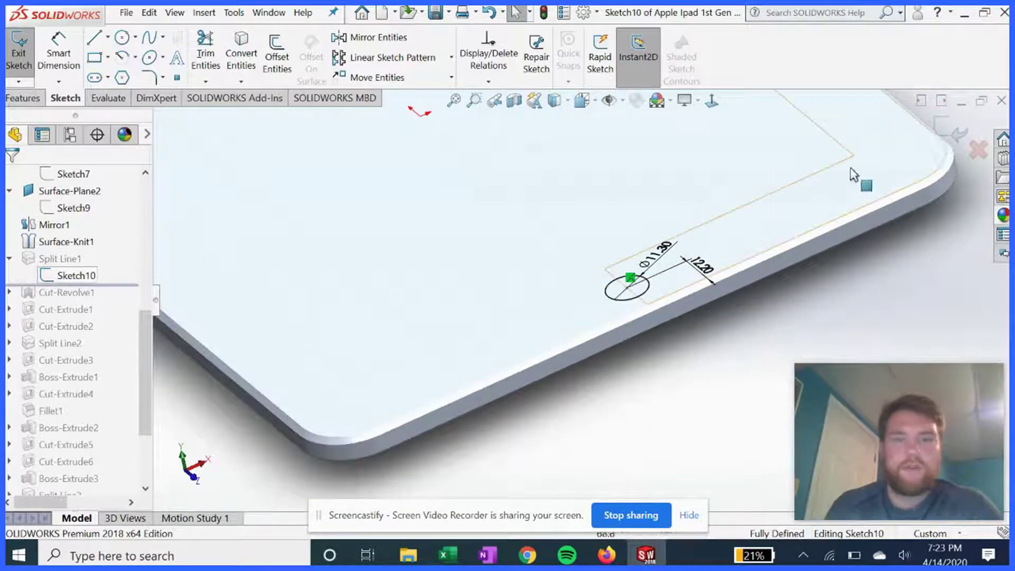
pyautogui.click(826, 135)
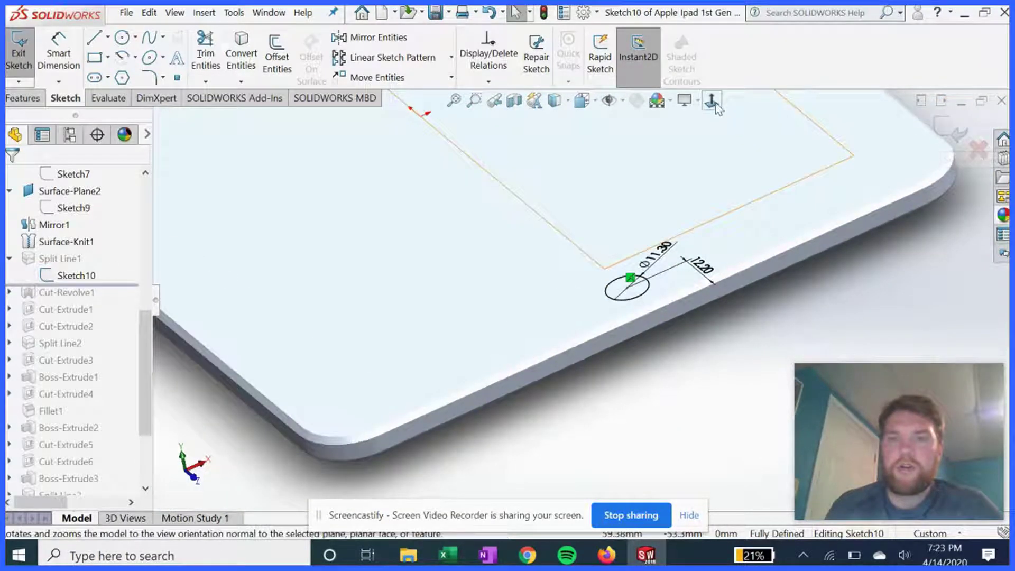
pyautogui.click(954, 134)
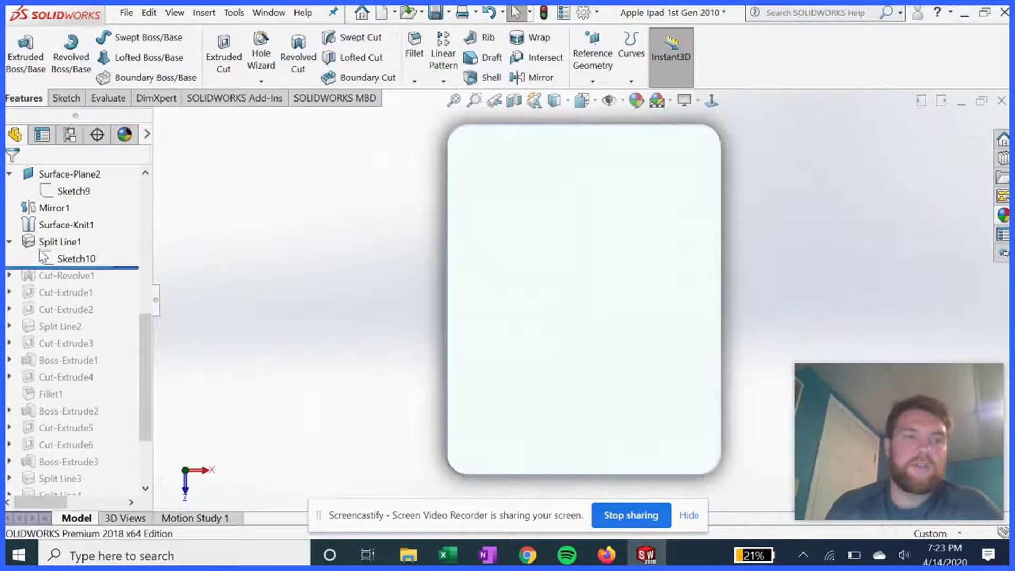
pyautogui.click(56, 241)
pyautogui.click(56, 205)
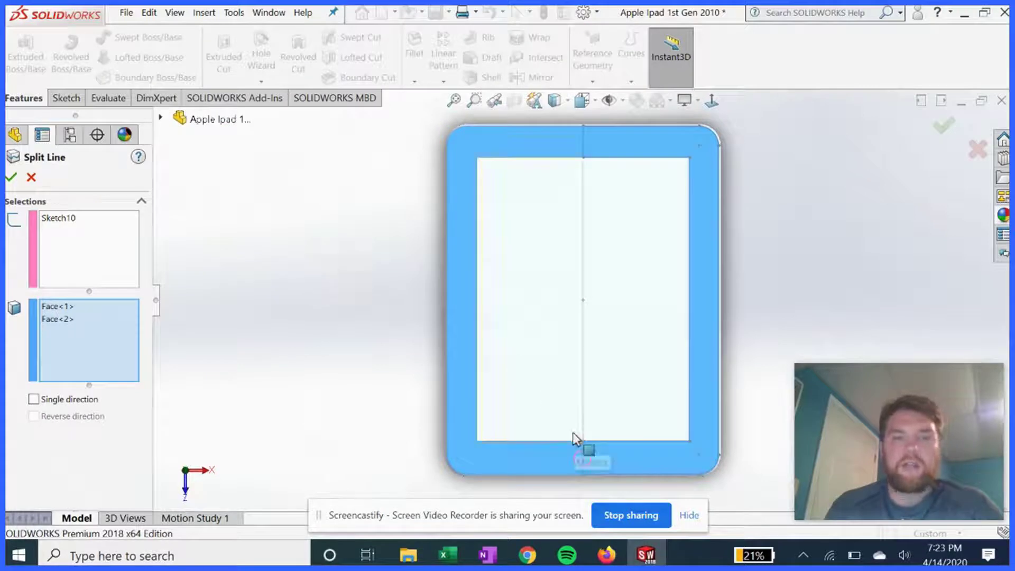
pyautogui.moveTo(575, 438); pyautogui.dragTo(581, 471, button='middle')
pyautogui.scroll(-5, 581, 470)
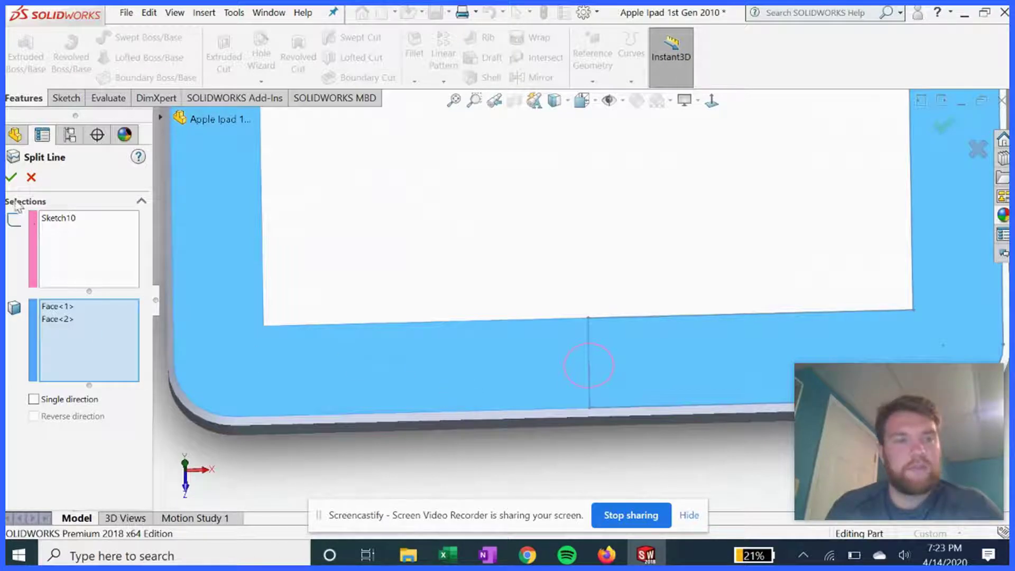
pyautogui.scroll(2, 441, 361)
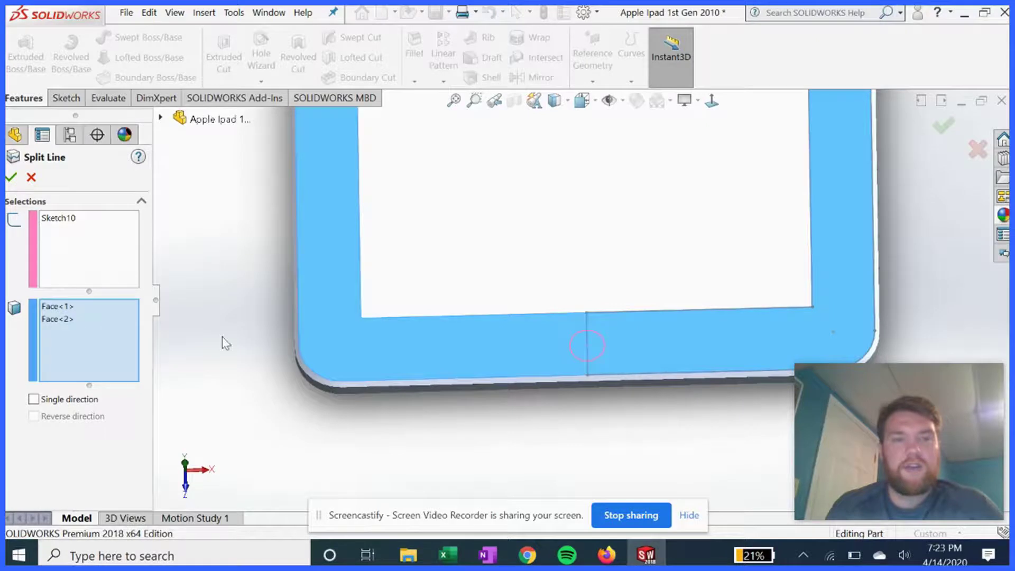
pyautogui.moveTo(517, 349); pyautogui.dragTo(444, 276, button='middle')
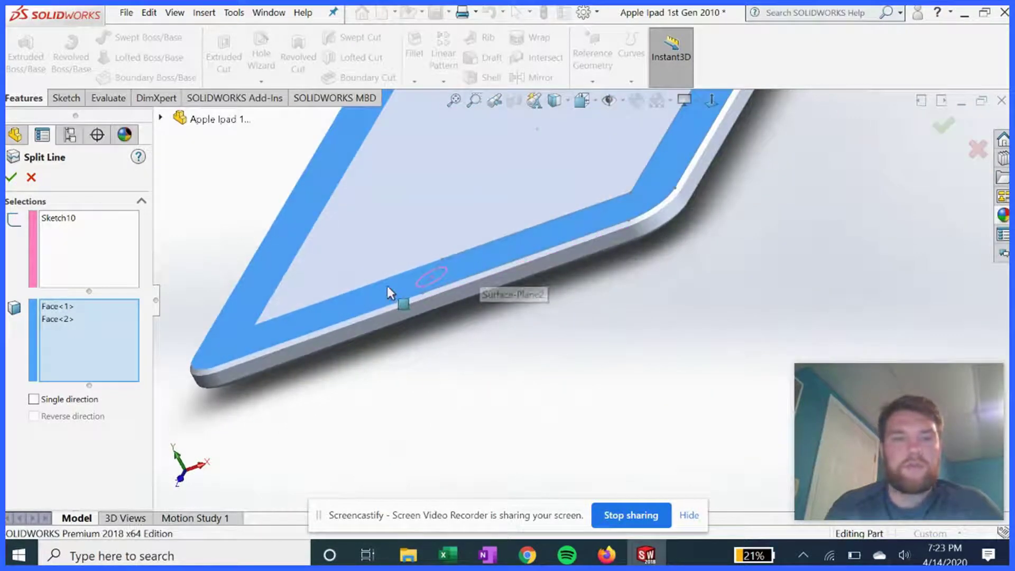
pyautogui.press('Return')
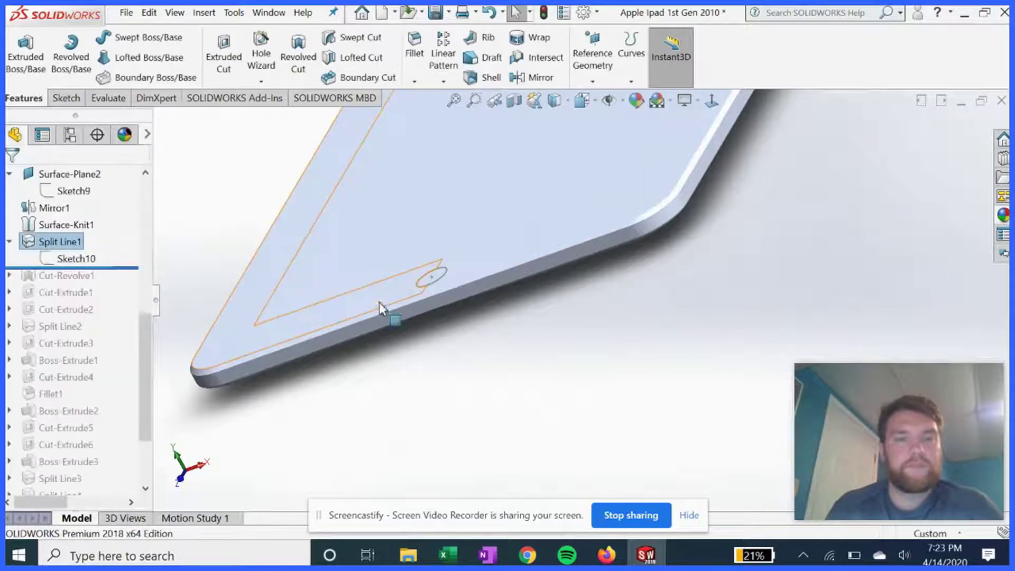
pyautogui.moveTo(458, 355); pyautogui.dragTo(288, 359, button='middle')
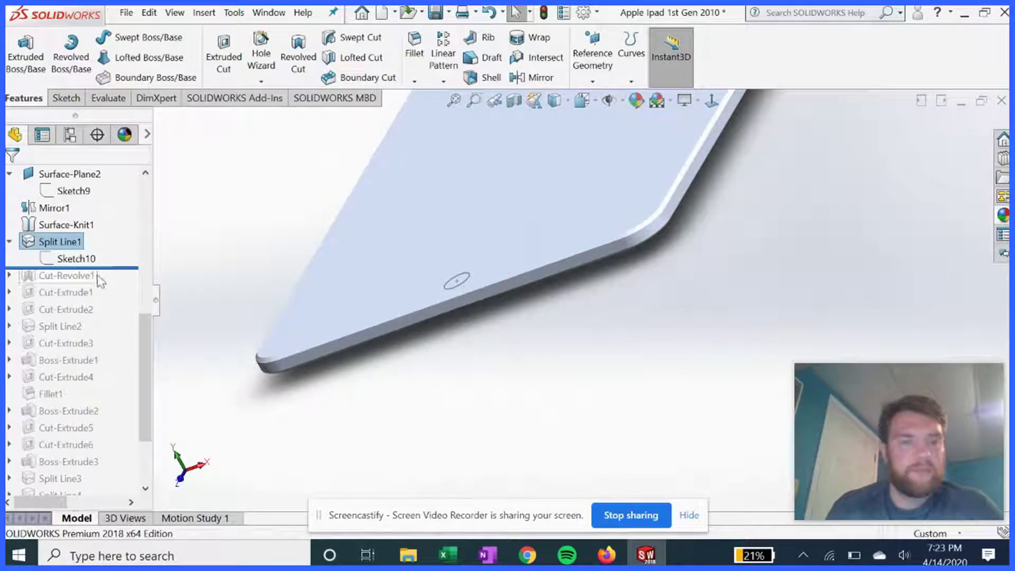
# Roll forward to Cut-Revolve1 and review its Sketch11 recess profile from the right side
pyautogui.moveTo(112, 267); pyautogui.dragTo(111, 280)
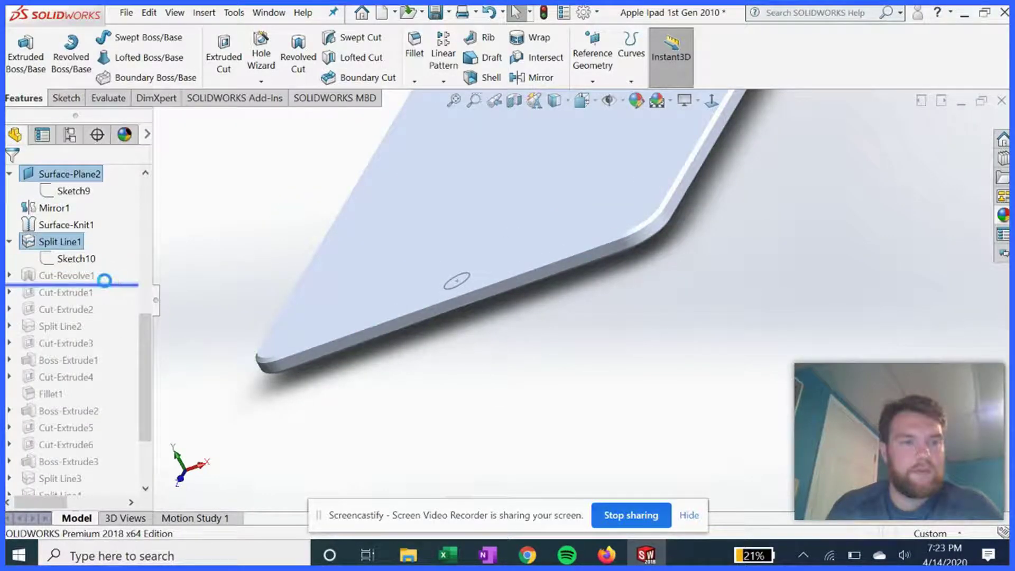
pyautogui.click(53, 277)
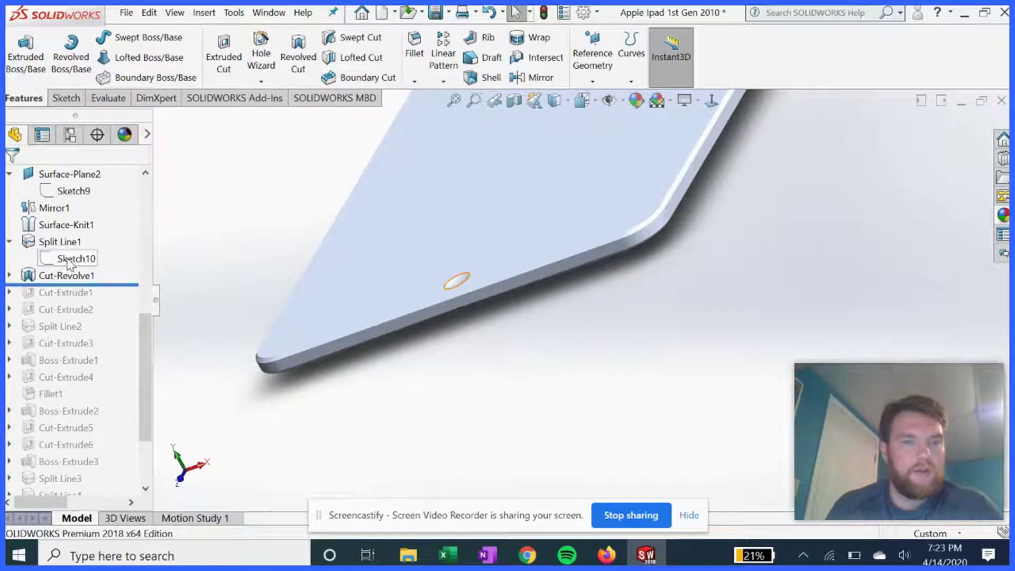
pyautogui.click(9, 275)
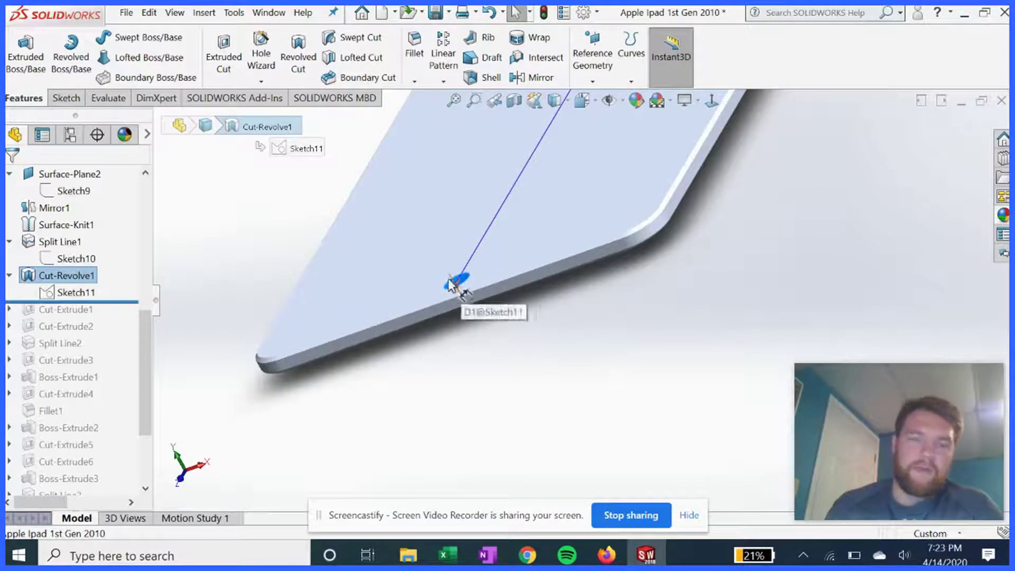
pyautogui.click(77, 292)
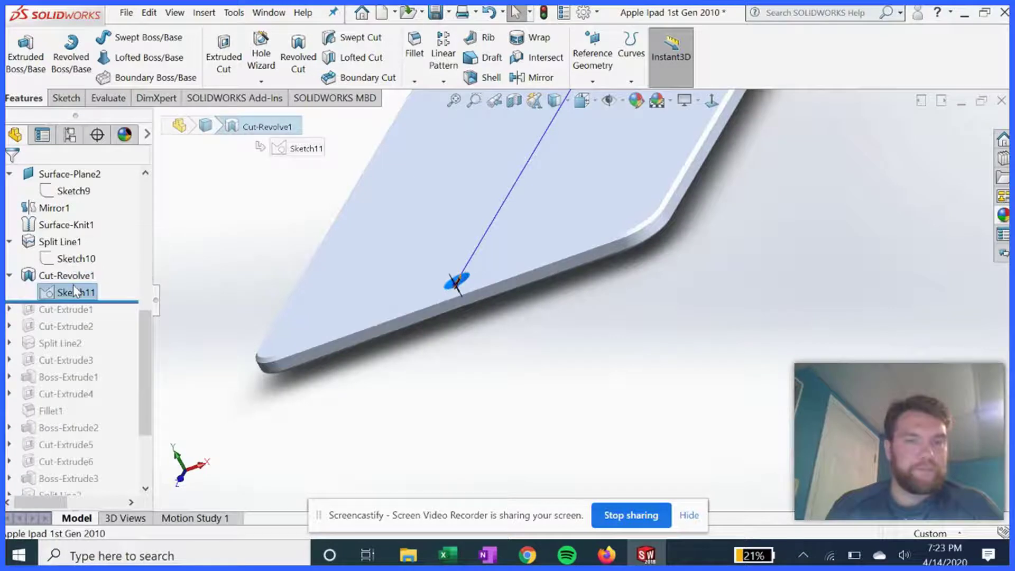
pyautogui.click(114, 241)
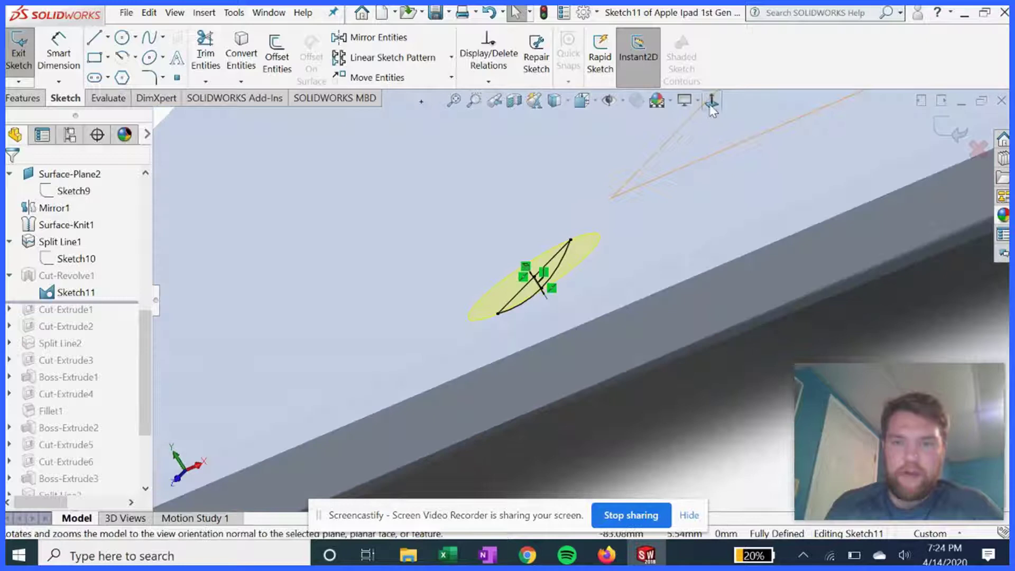
pyautogui.click(712, 100)
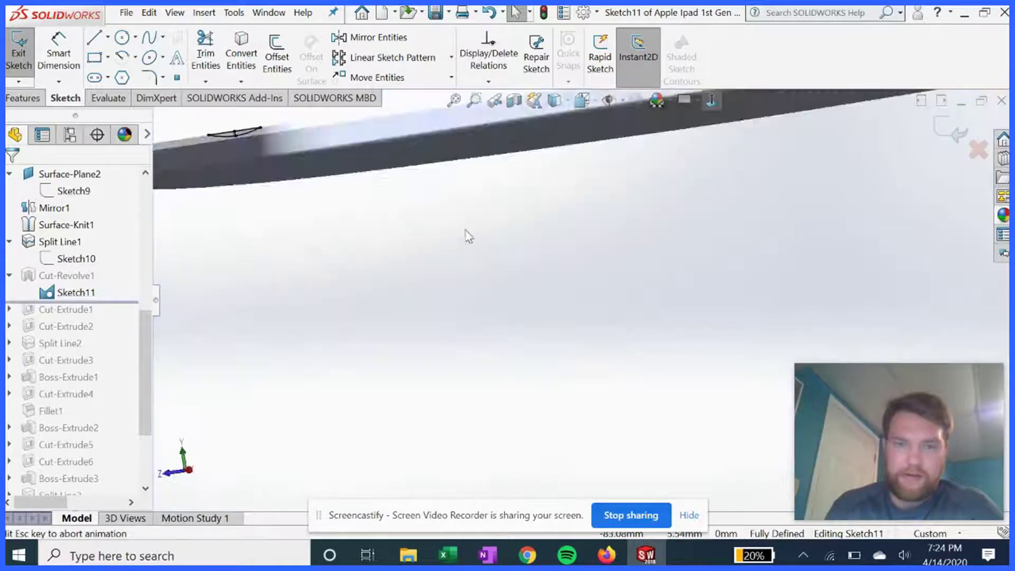
pyautogui.scroll(-2, 419, 285)
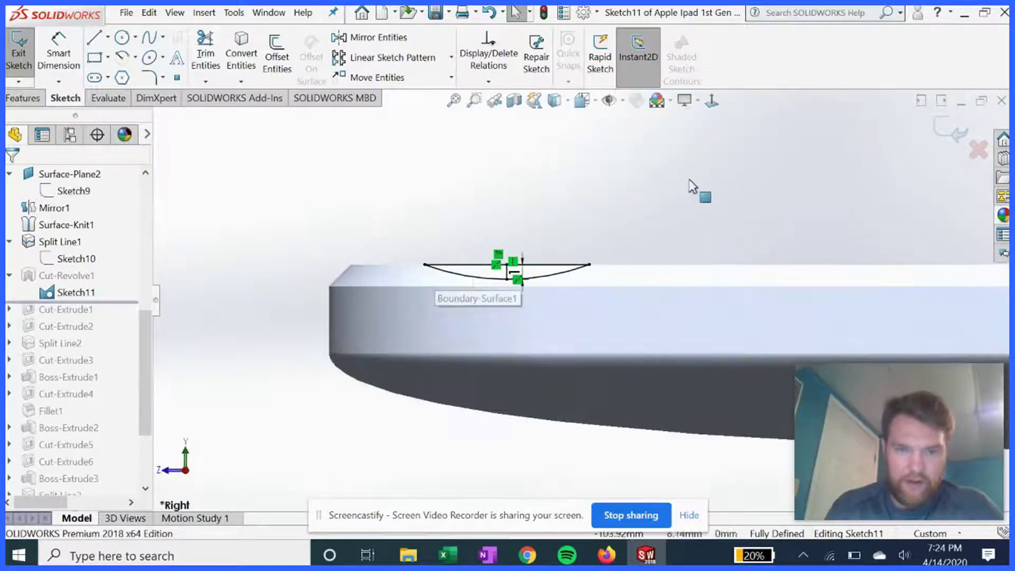
pyautogui.click(939, 126)
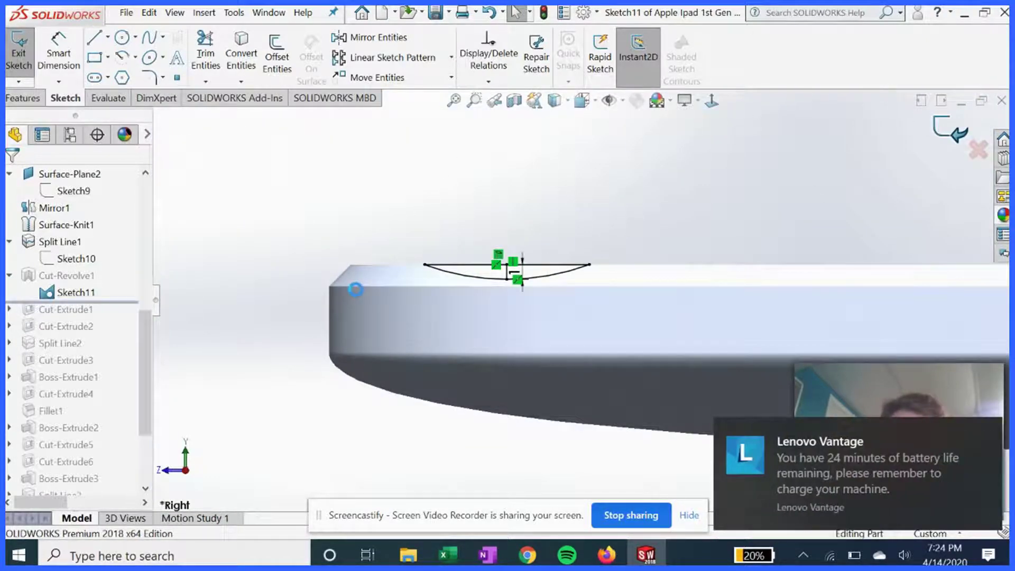
pyautogui.click(987, 431)
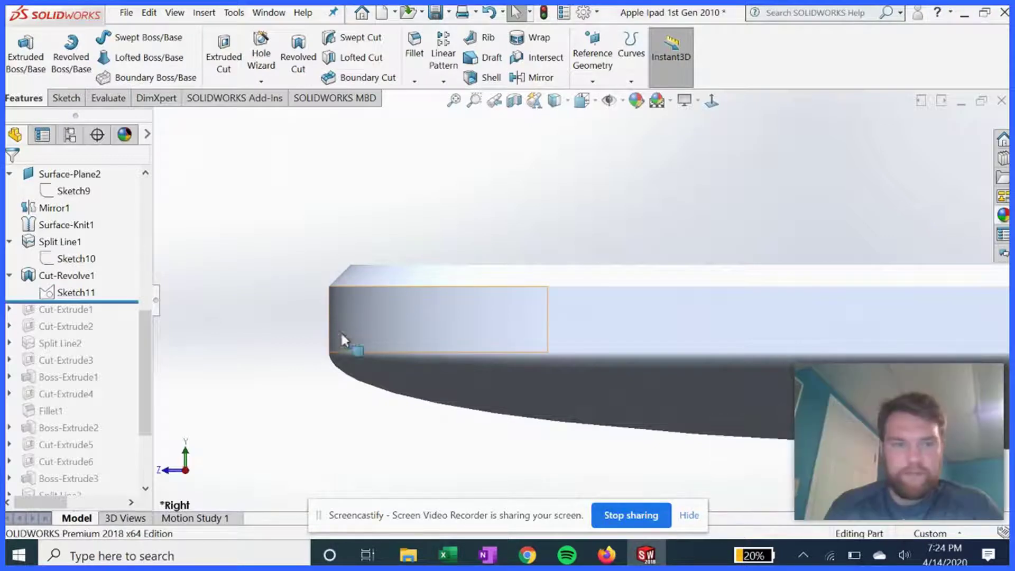
# Confirm Cut-Revolve1's 360° revolve settings and roll the history forward past Cut-Extrude1
pyautogui.moveTo(341, 336); pyautogui.dragTo(301, 136, button='middle')
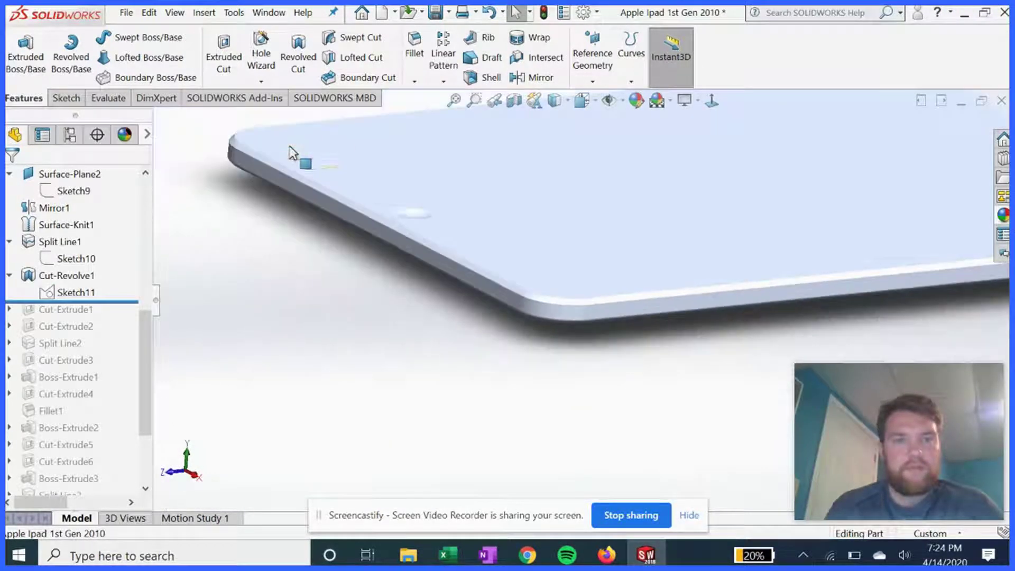
pyautogui.click(63, 275)
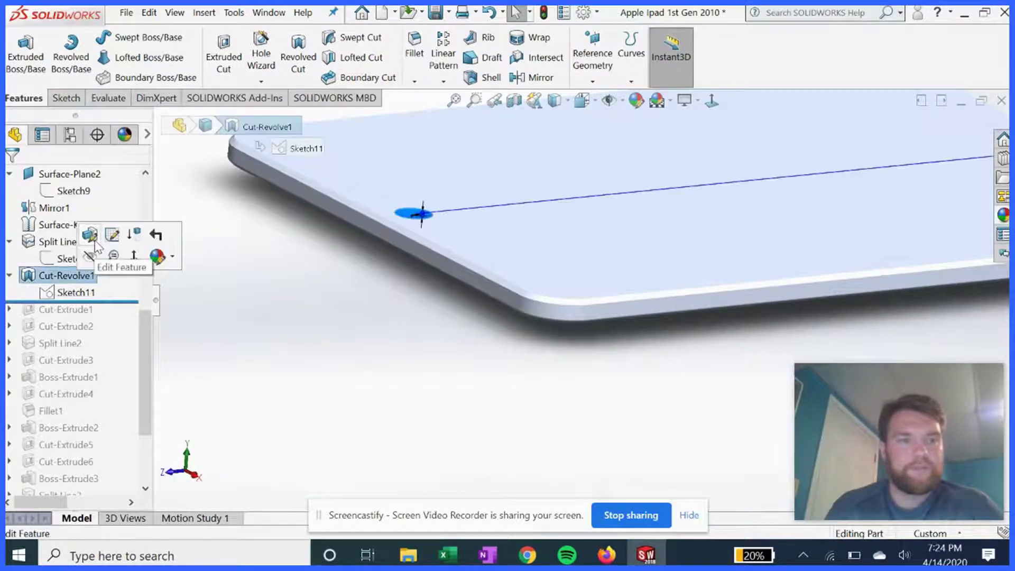
pyautogui.click(90, 237)
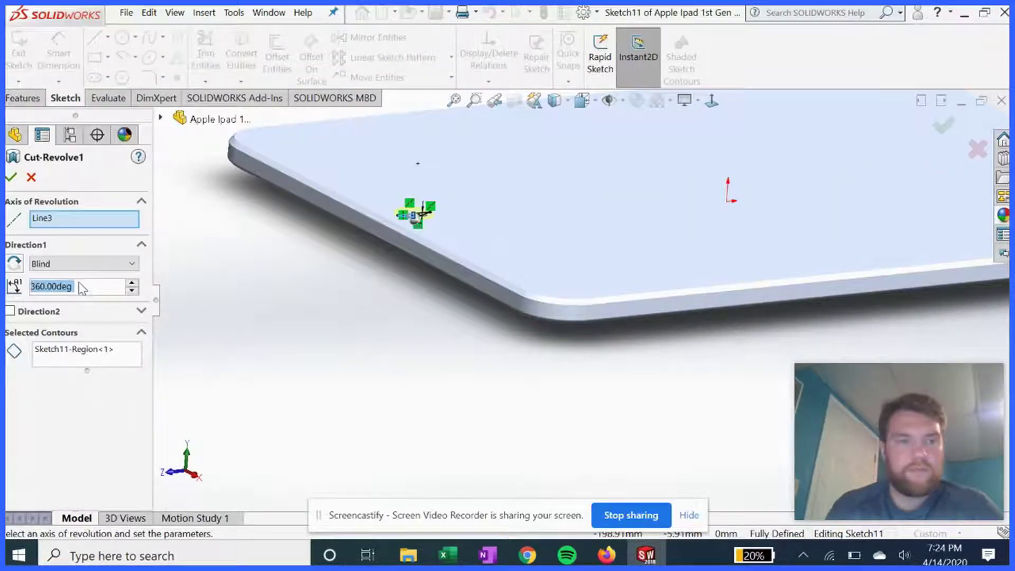
pyautogui.click(11, 178)
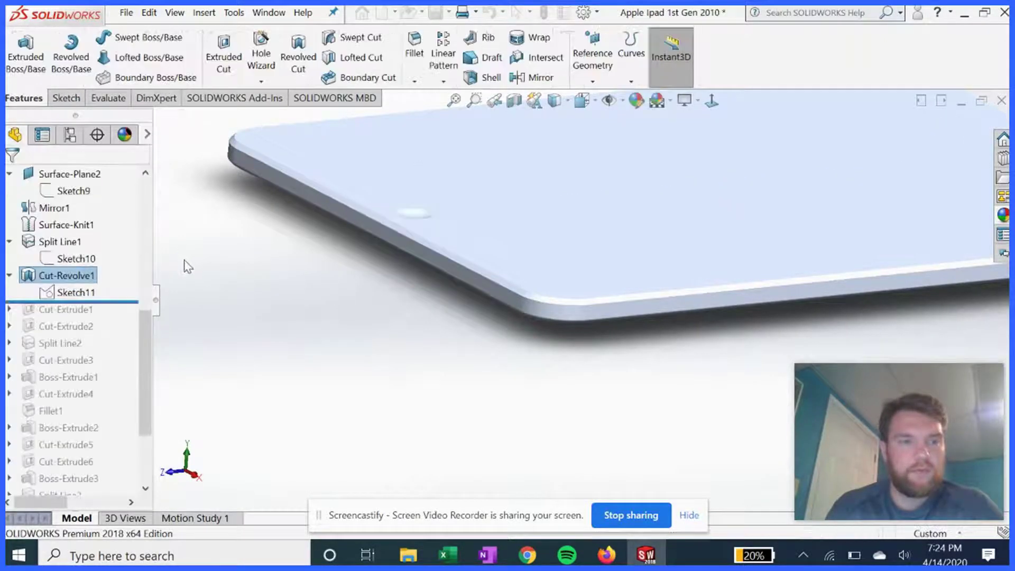
pyautogui.moveTo(117, 301); pyautogui.dragTo(117, 318)
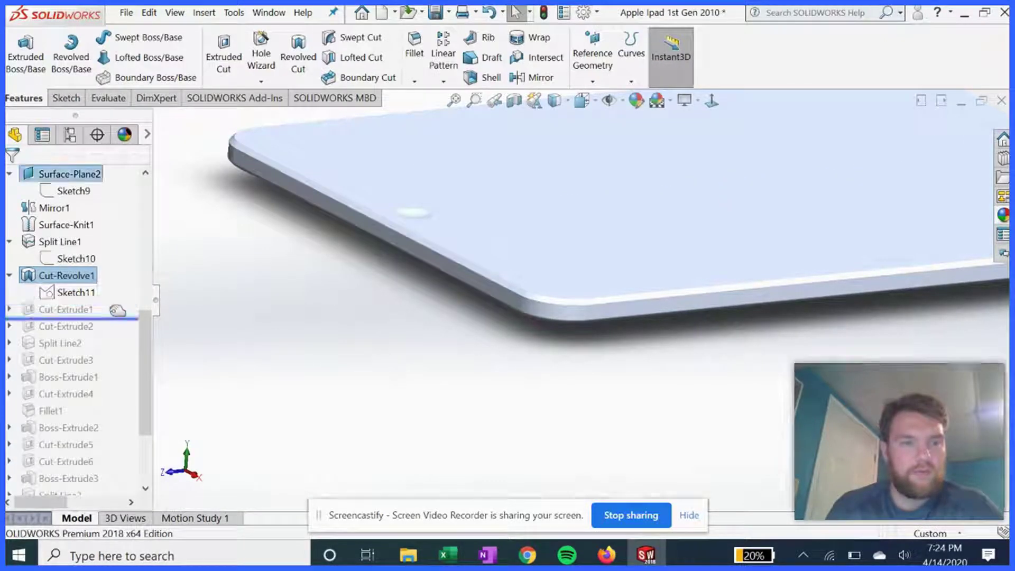
# Orbit to a low edge-on view and expand Cut-Extrude1 to select Sketch12
pyautogui.scroll(3, 596, 294)
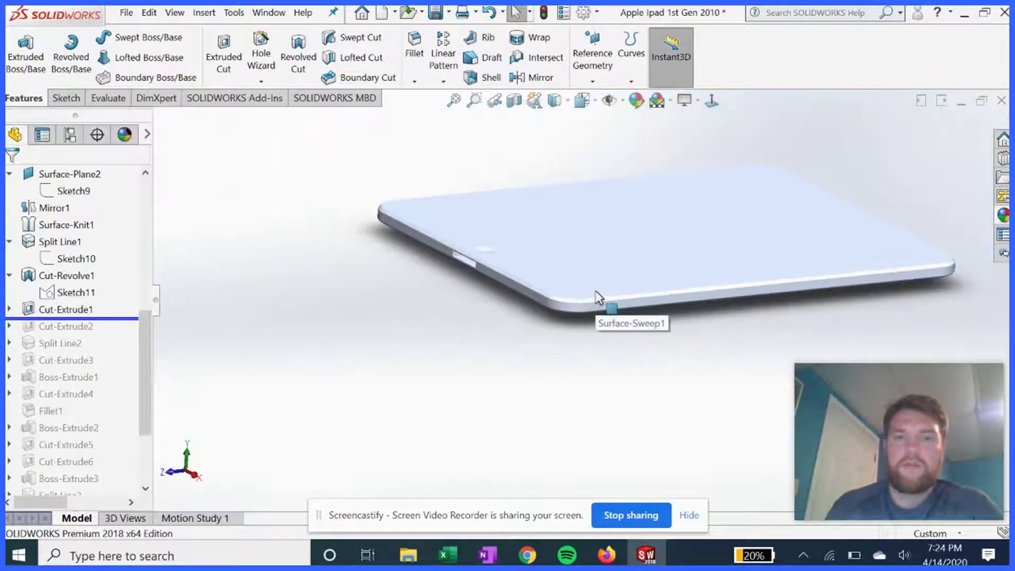
pyautogui.moveTo(596, 294); pyautogui.dragTo(703, 301, button='middle')
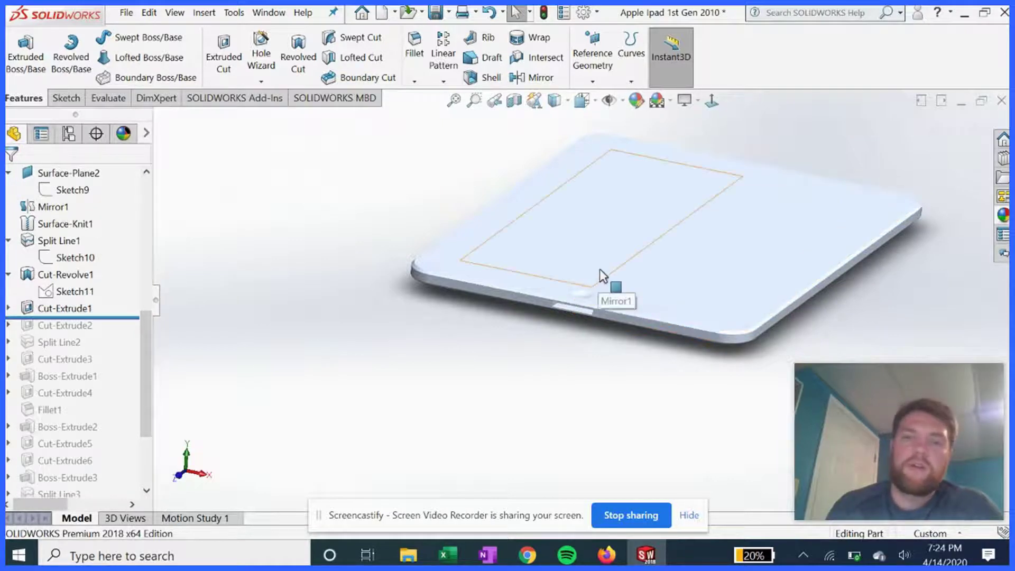
pyautogui.scroll(-2, 594, 283)
pyautogui.scroll(-1, 598, 280)
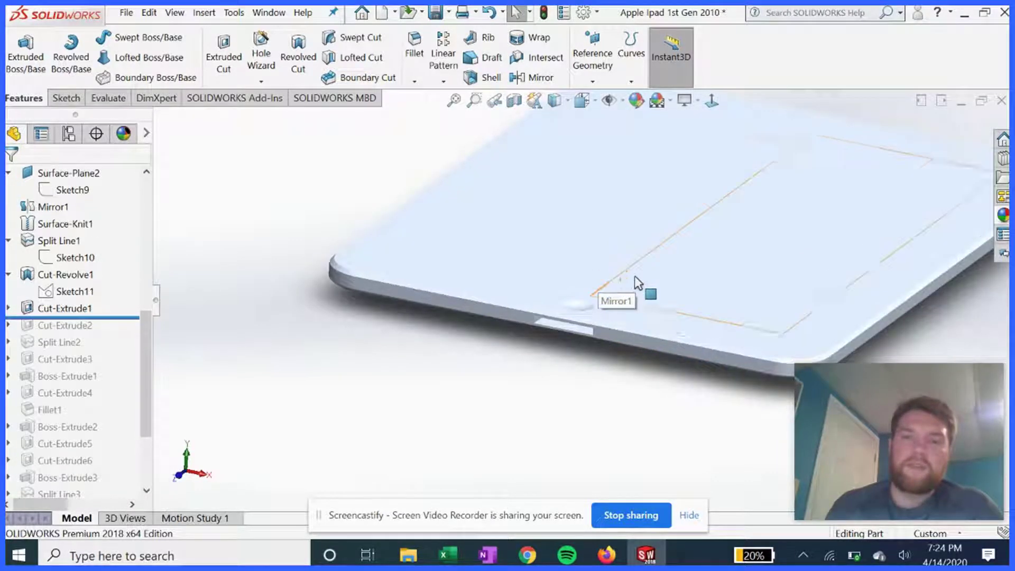
pyautogui.scroll(4, 687, 285)
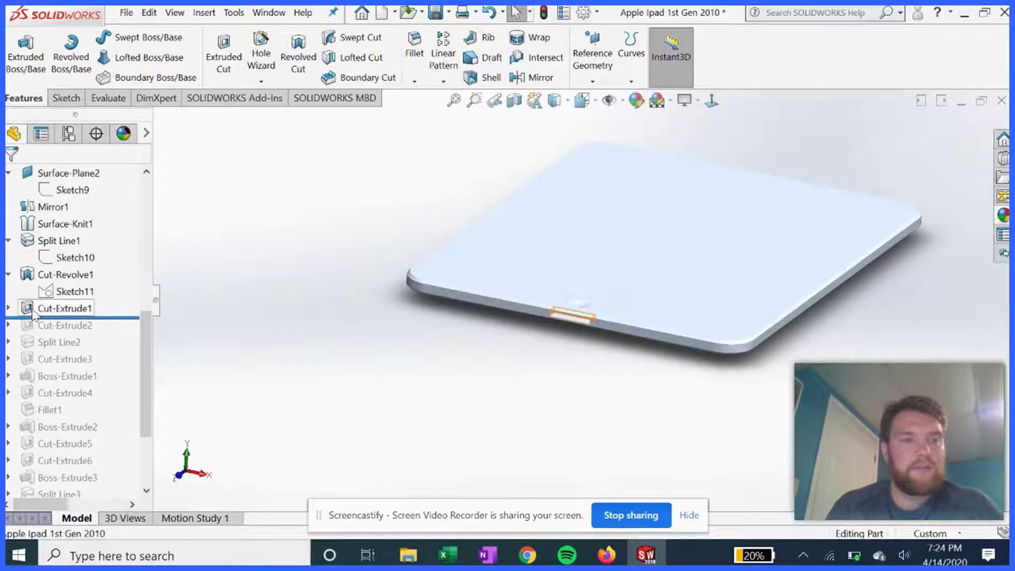
pyautogui.click(53, 308)
pyautogui.click(8, 308)
pyautogui.click(58, 325)
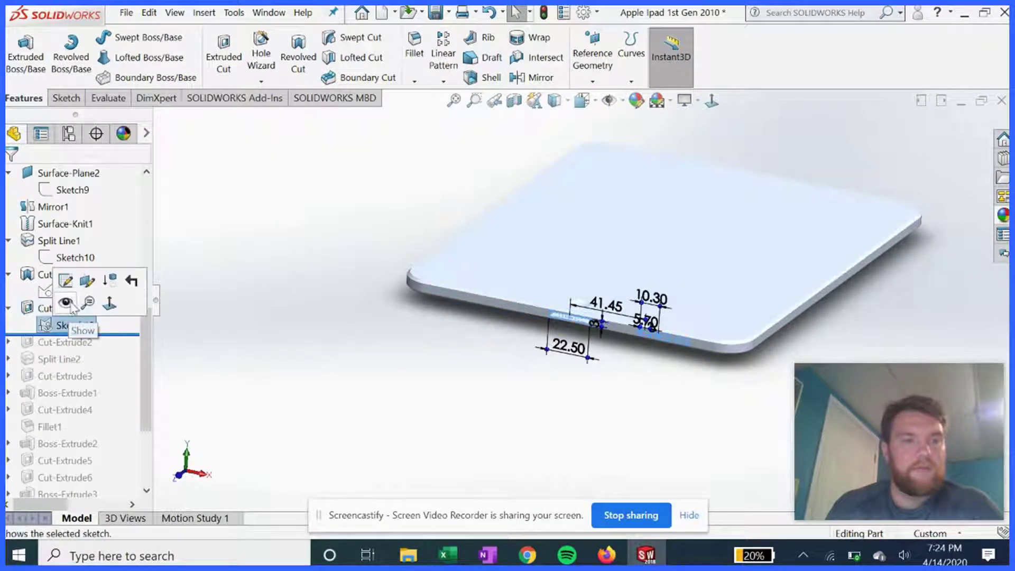
# Edit Sketch12 to review its 22.50 by 3 edge slots, then exit to the part
pyautogui.click(66, 280)
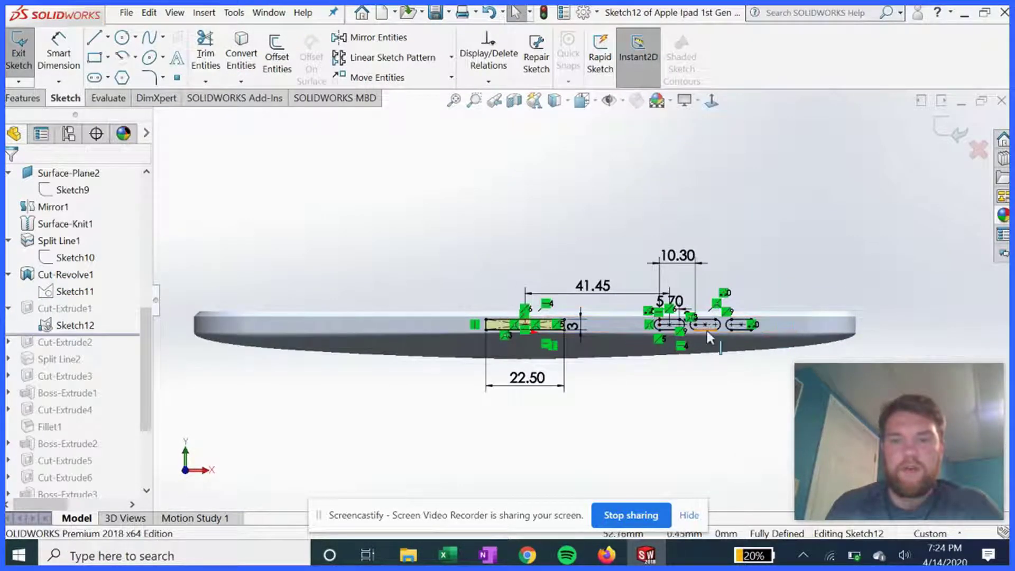
pyautogui.scroll(-3, 675, 340)
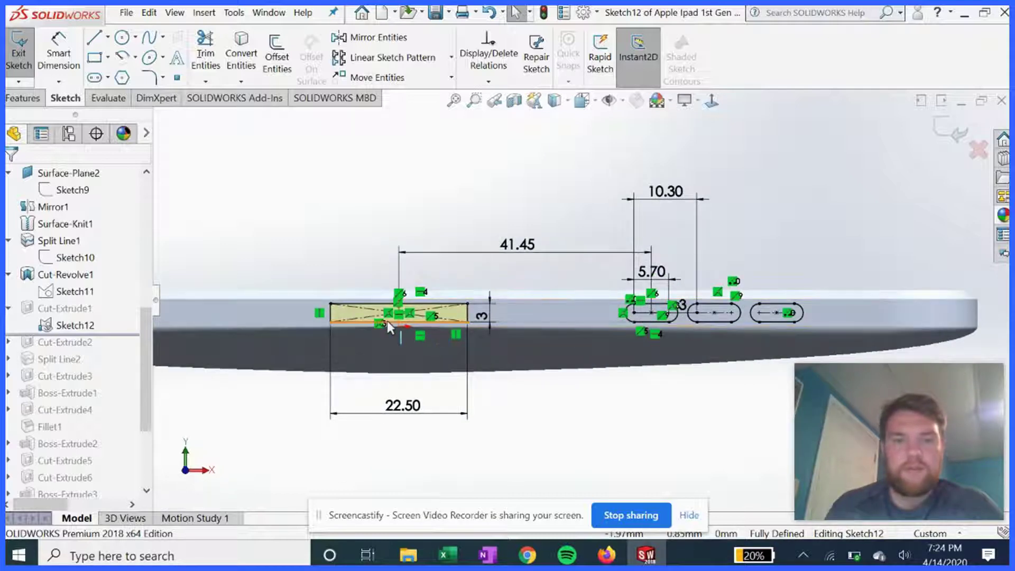
pyautogui.scroll(3, 417, 330)
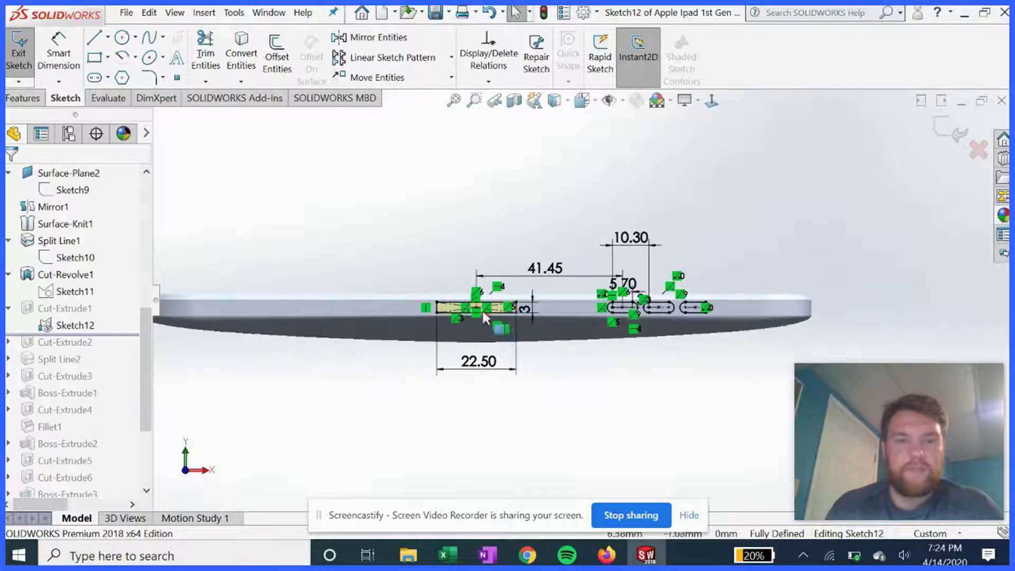
pyautogui.click(948, 125)
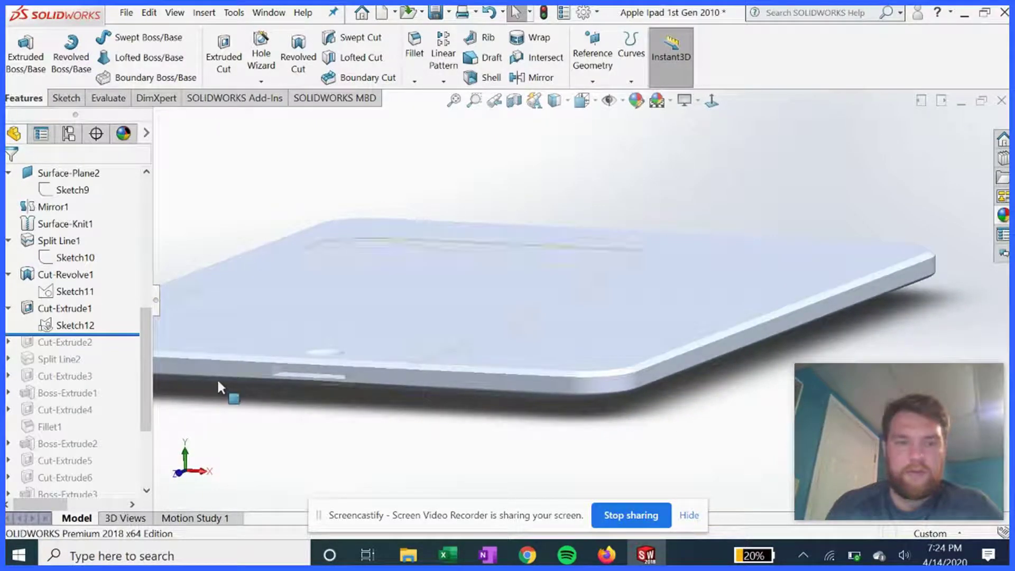
pyautogui.click(68, 309)
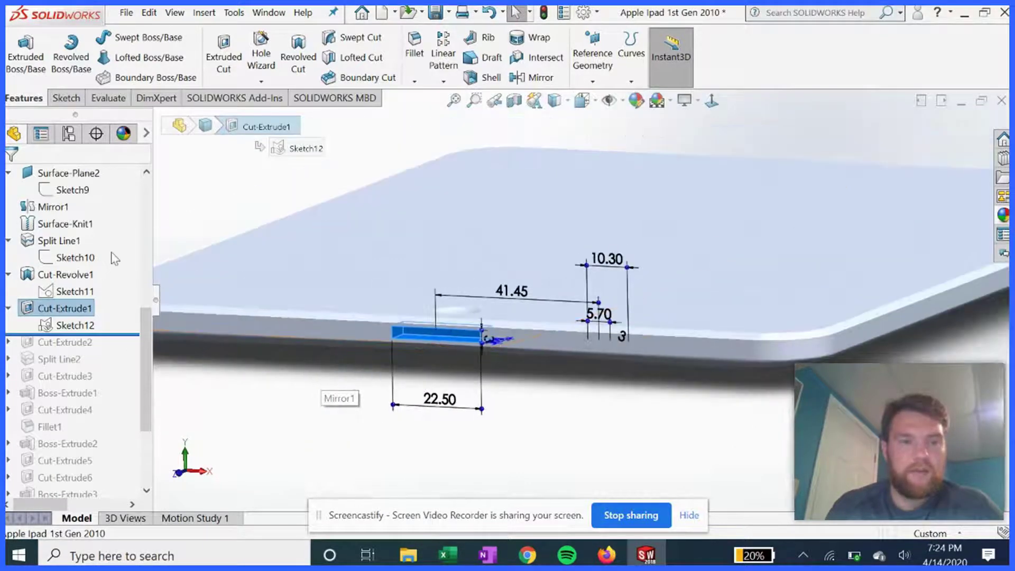
# Reopen Cut-Extrude1's feature settings and view the tablet's left edge
pyautogui.click(66, 308)
pyautogui.click(82, 273)
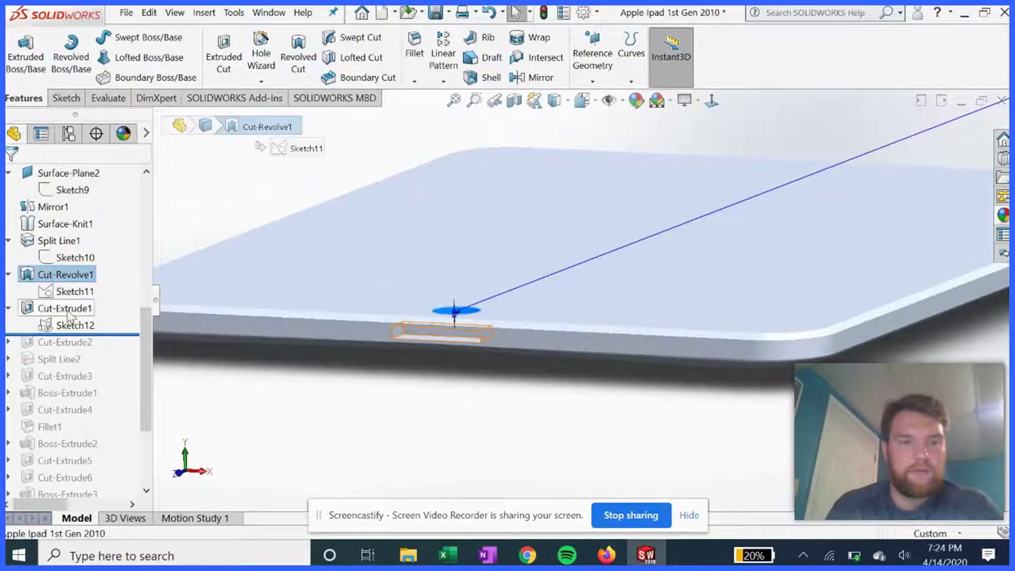
pyautogui.click(66, 308)
pyautogui.click(146, 277)
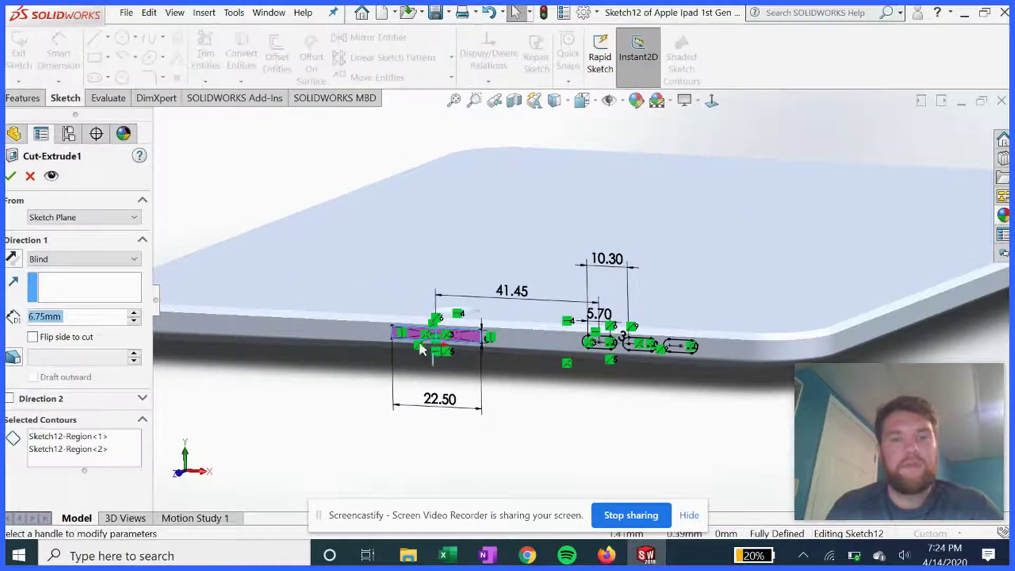
pyautogui.moveTo(423, 363); pyautogui.dragTo(313, 372, button='middle')
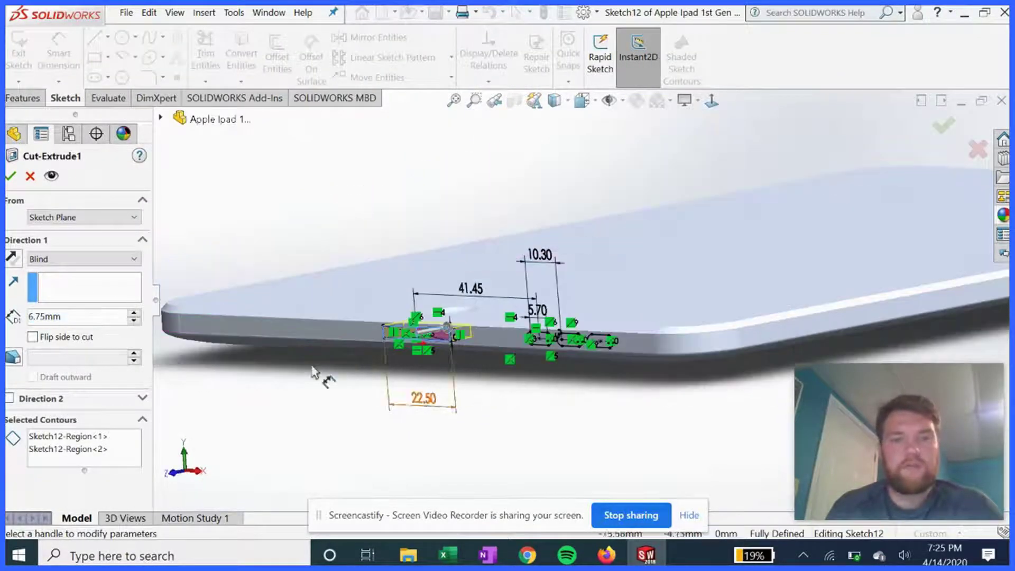
# Change the cut depth from 6.75mm to 6.78mm, apply, and roll forward past Cut-Extrude2
pyautogui.click(76, 317)
pyautogui.rightClick(46, 317)
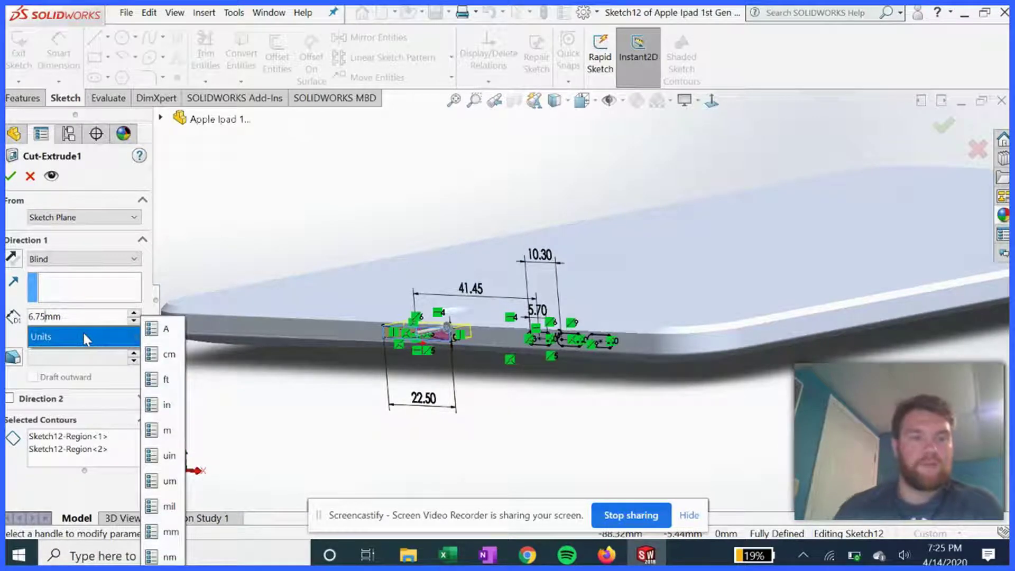
pyautogui.press('BackSpace')
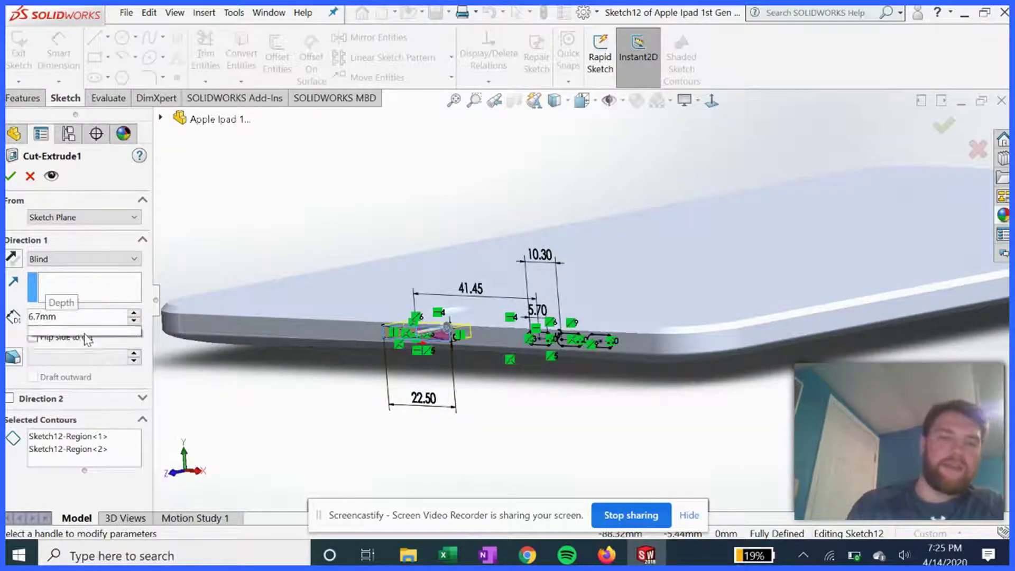
pyautogui.write('8')
pyautogui.press('Escape')
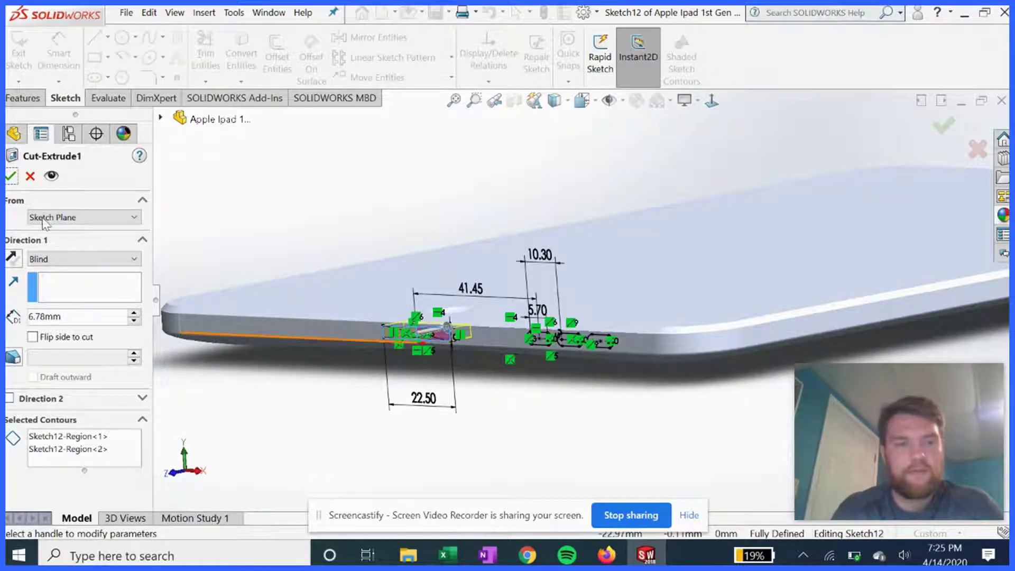
pyautogui.click(11, 177)
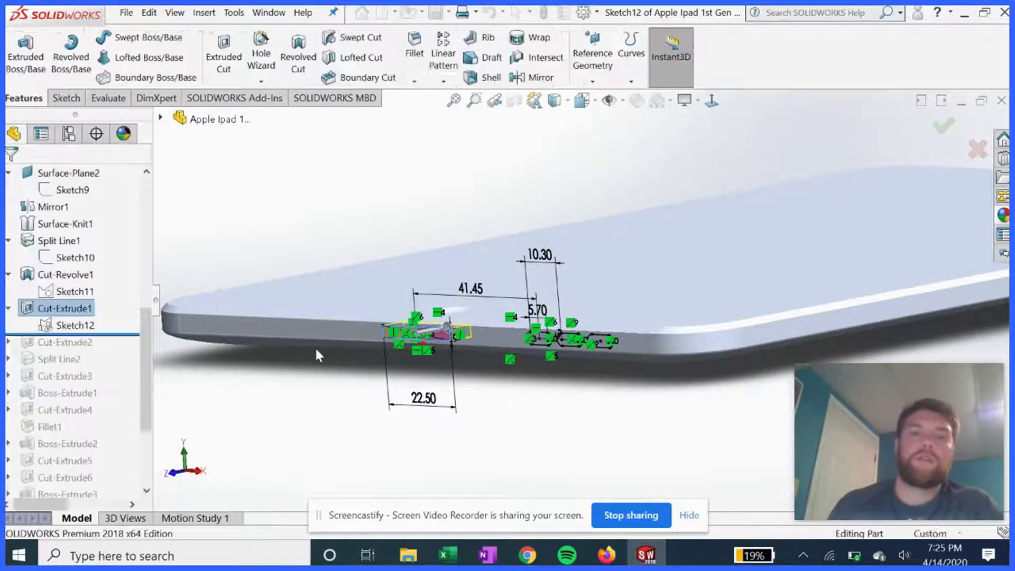
pyautogui.moveTo(108, 333); pyautogui.dragTo(118, 342)
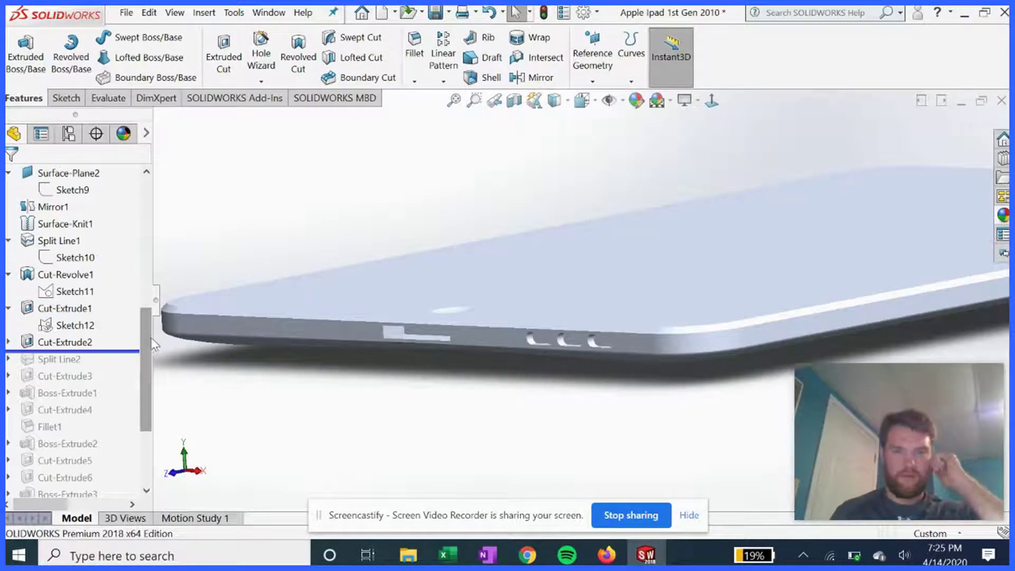
# Inspect the edge notches, then roll forward past Split Line2 and select it
pyautogui.scroll(-4, 543, 340)
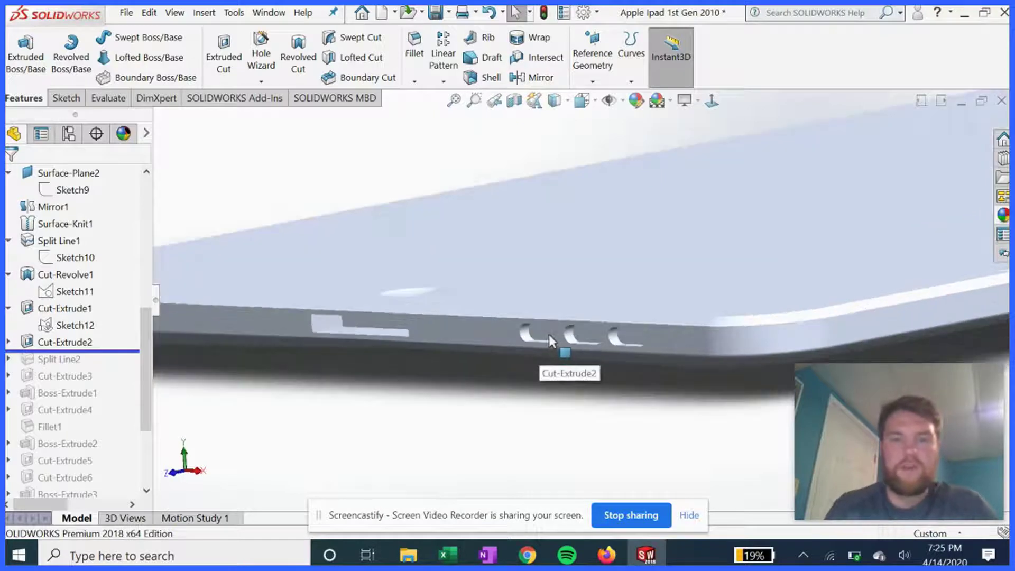
pyautogui.moveTo(539, 343); pyautogui.dragTo(557, 336, button='middle')
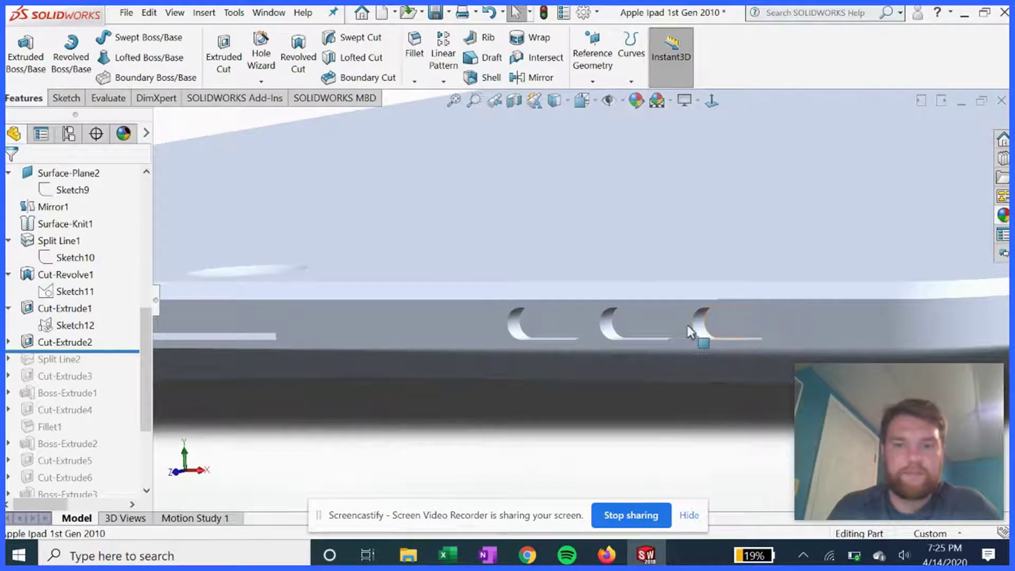
pyautogui.scroll(4, 523, 333)
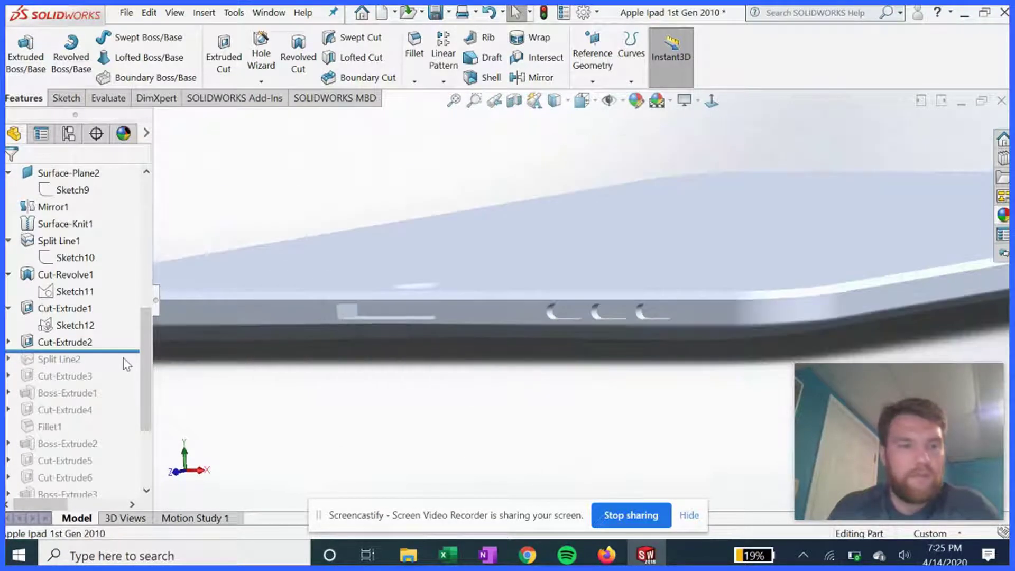
pyautogui.moveTo(123, 352); pyautogui.dragTo(79, 357)
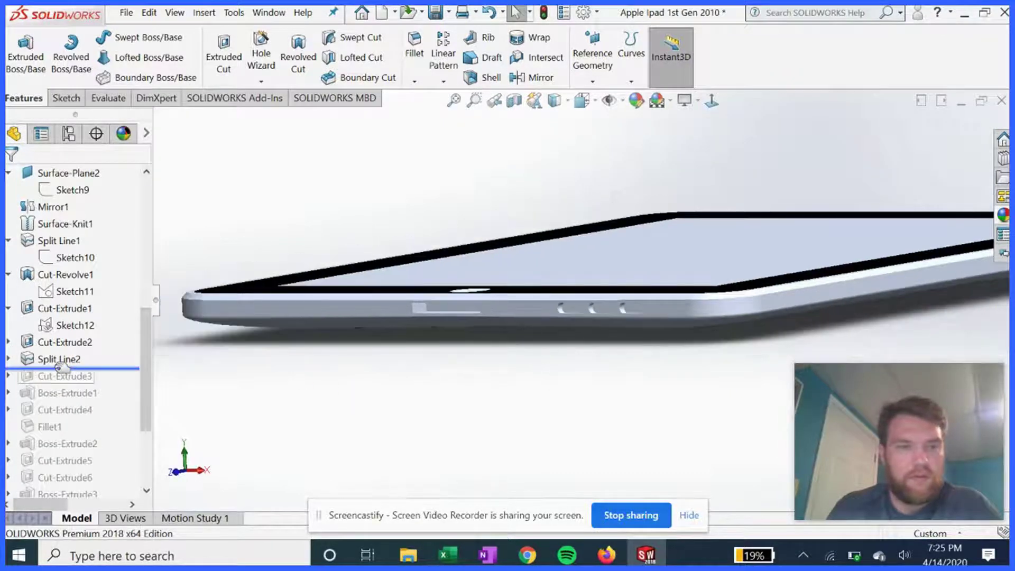
pyautogui.click(28, 359)
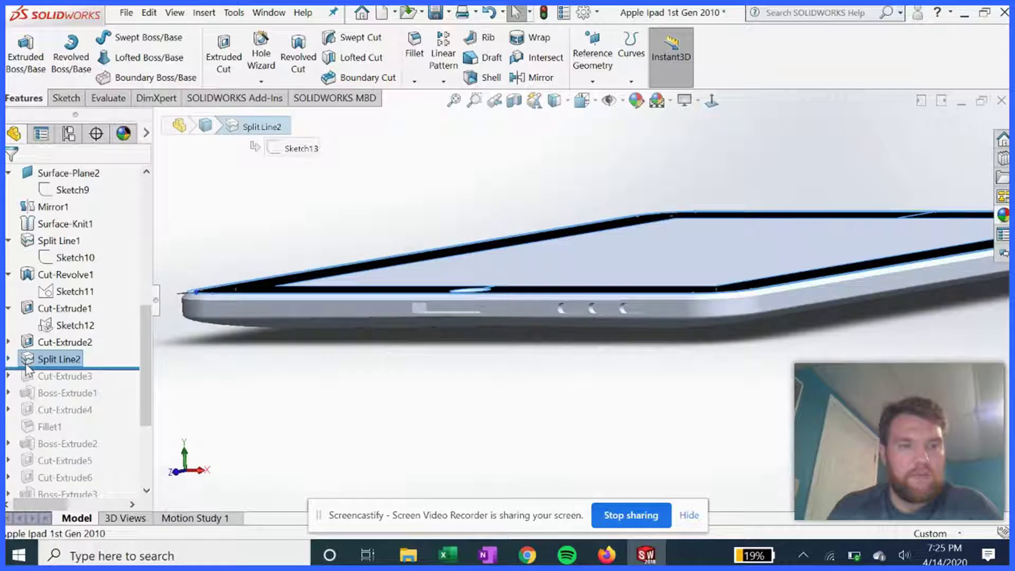
pyautogui.click(74, 376)
pyautogui.click(68, 330)
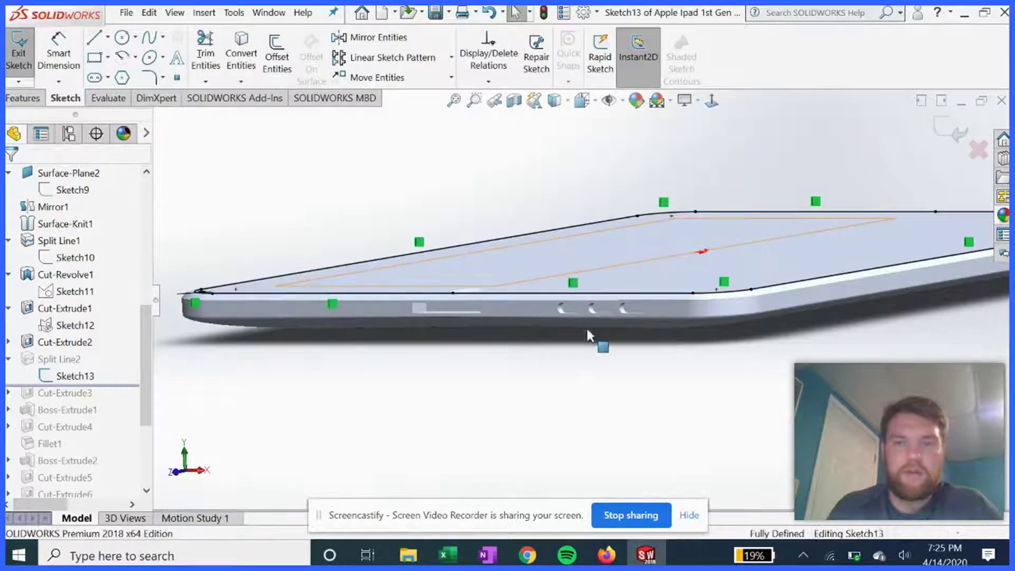
pyautogui.moveTo(589, 335)
pyautogui.mouseDown(button='middle')
pyautogui.moveTo(584, 248)
pyautogui.moveTo(601, 181)
pyautogui.moveTo(644, 170)
pyautogui.mouseUp(button='middle')
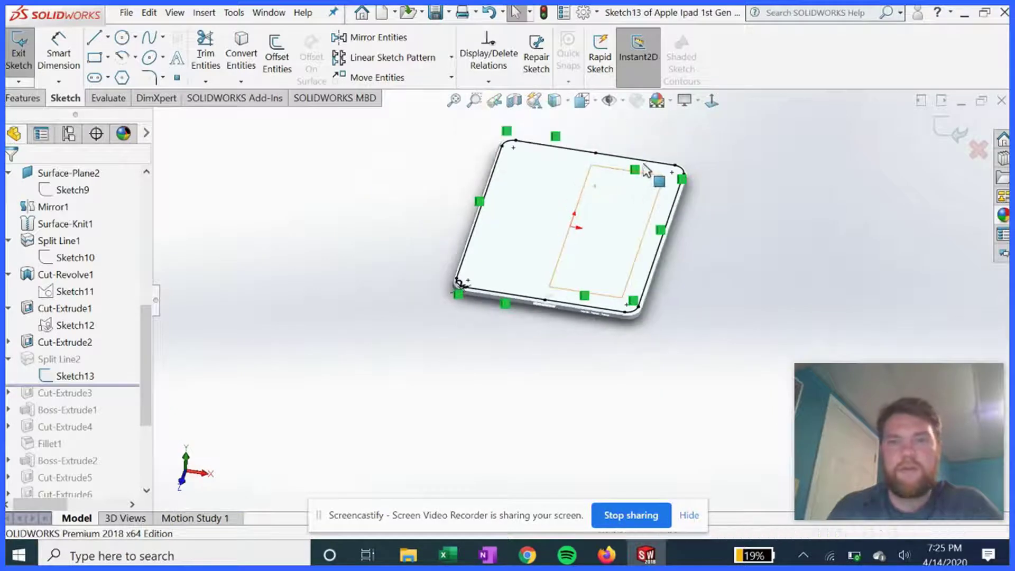
pyautogui.scroll(-3, 646, 170)
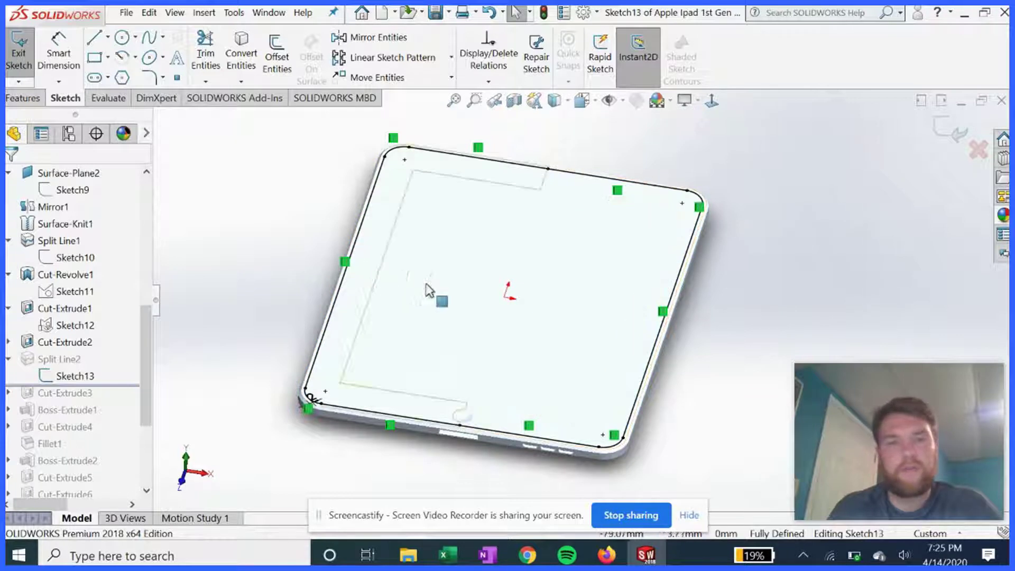
pyautogui.click(711, 100)
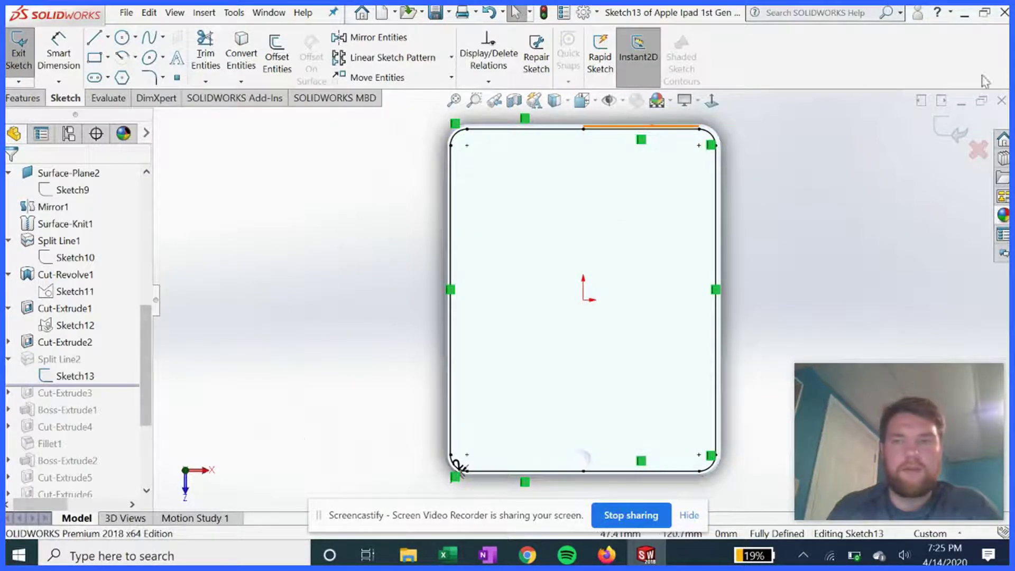
pyautogui.click(948, 127)
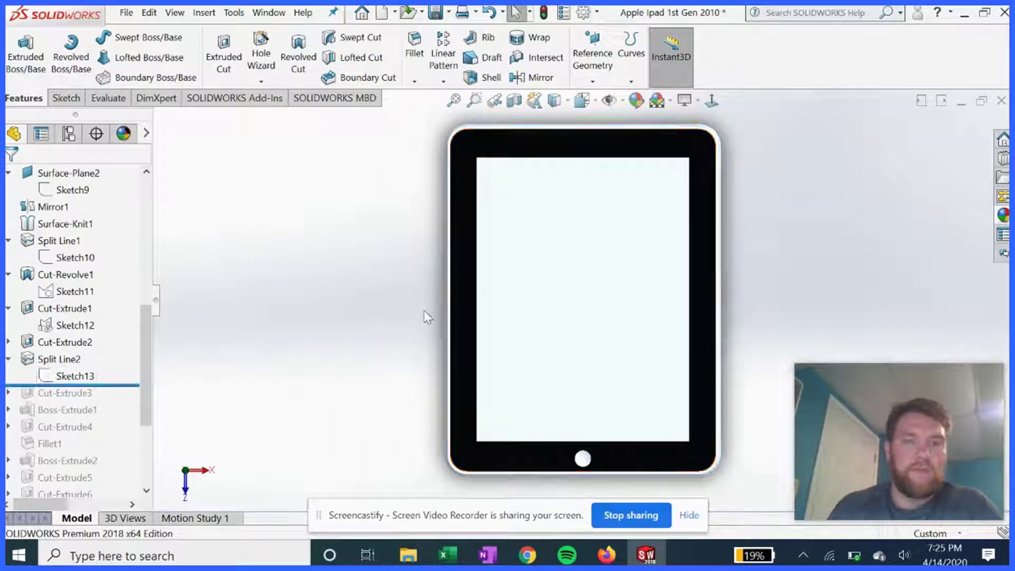
pyautogui.moveTo(607, 414); pyautogui.dragTo(449, 391, button='middle')
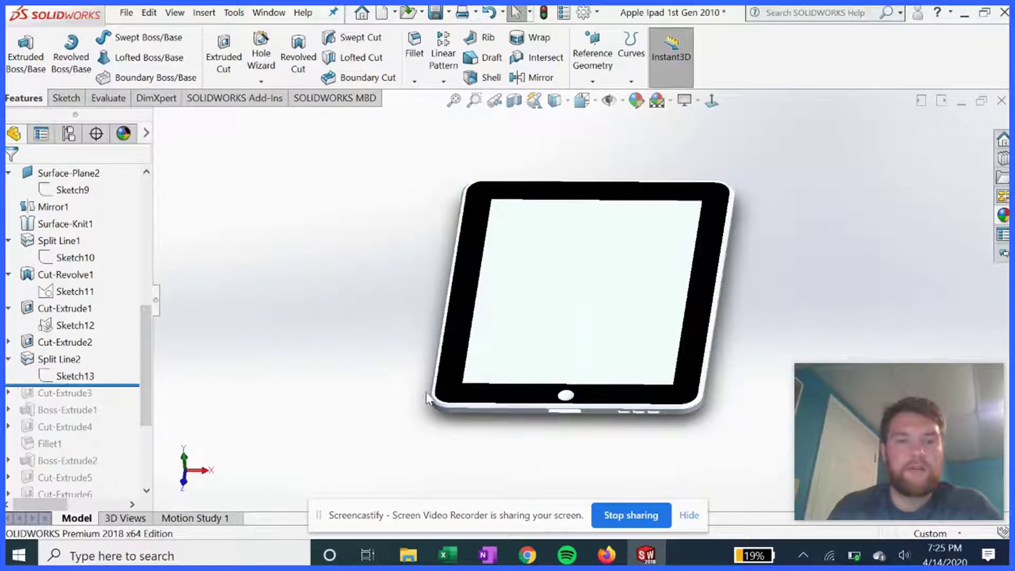
pyautogui.click(58, 359)
# Review Split Line2's settings projecting Sketch13 onto two front faces, with the flyout tree shown
pyautogui.click(63, 323)
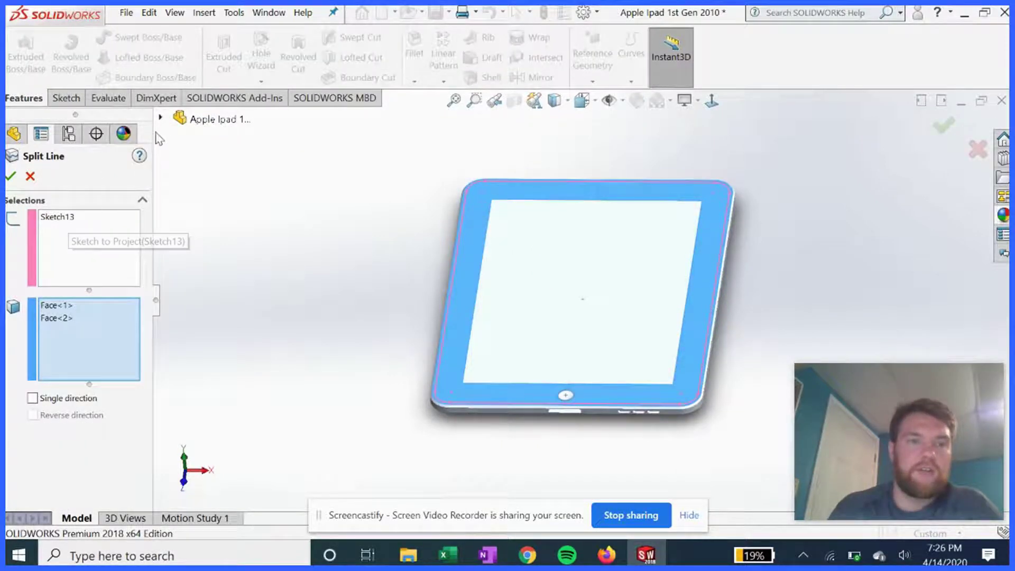
pyautogui.click(161, 117)
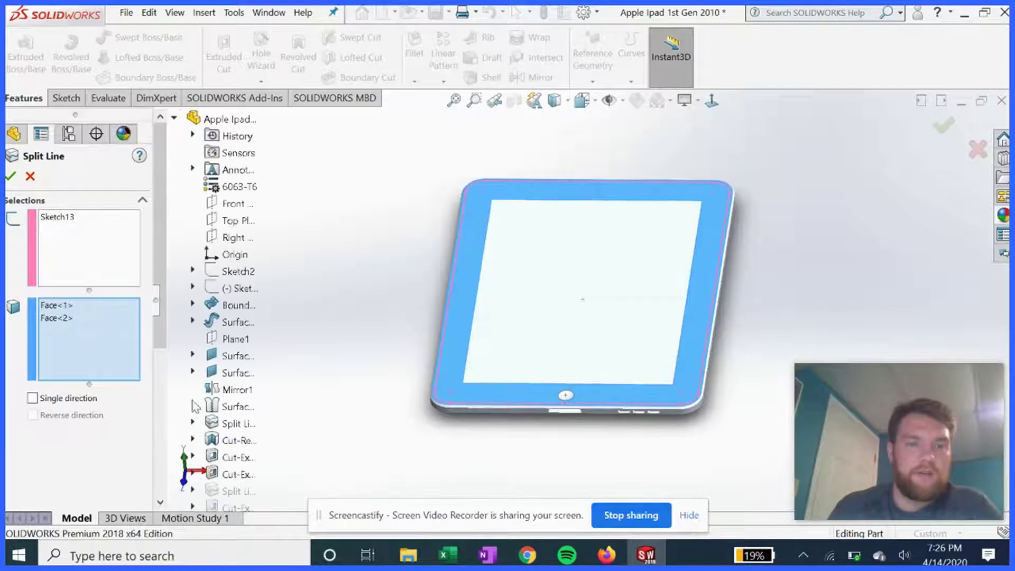
pyautogui.scroll(-3, 247, 402)
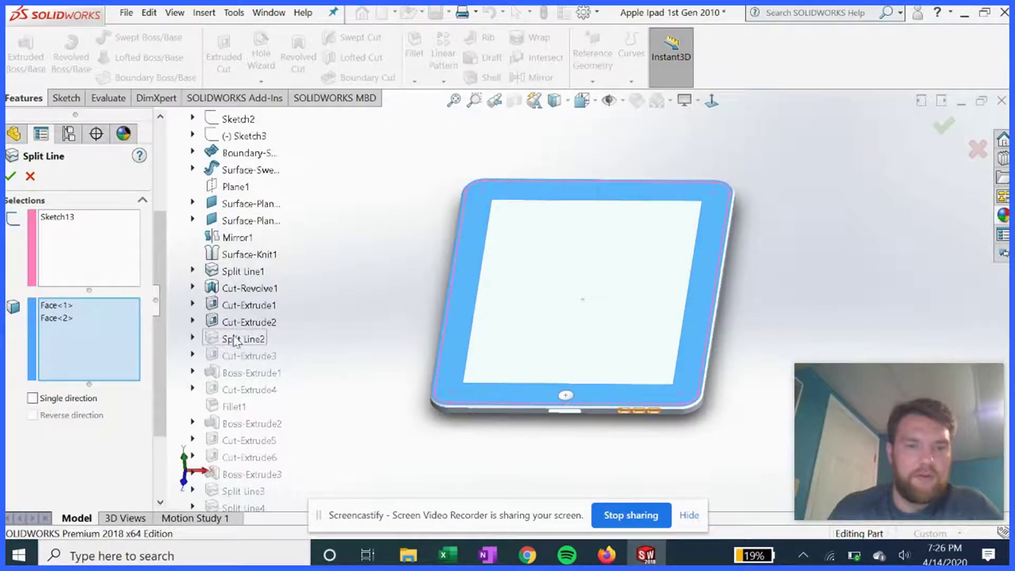
pyautogui.scroll(1, 246, 318)
pyautogui.scroll(-3, 260, 442)
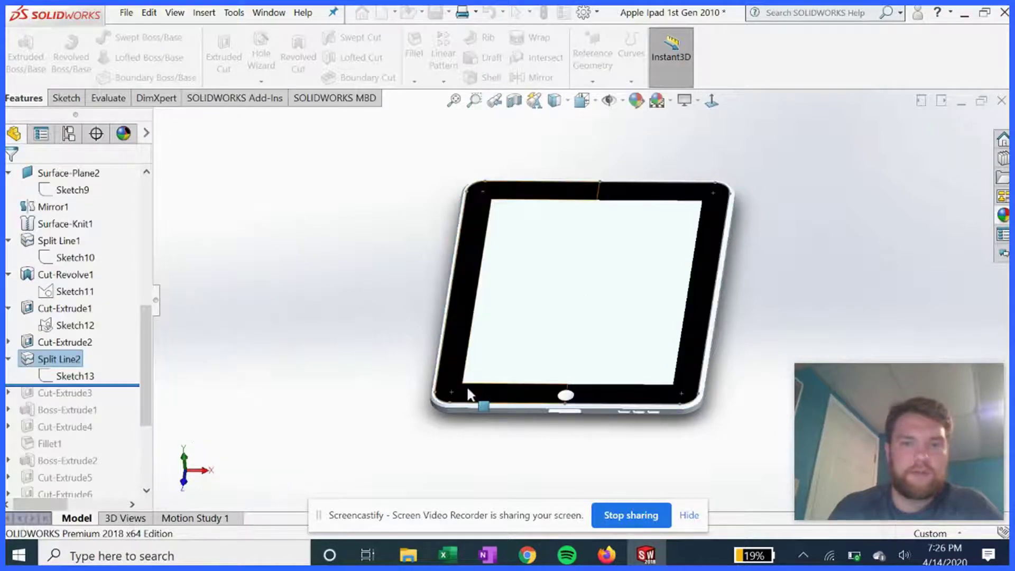
pyautogui.press('Up')
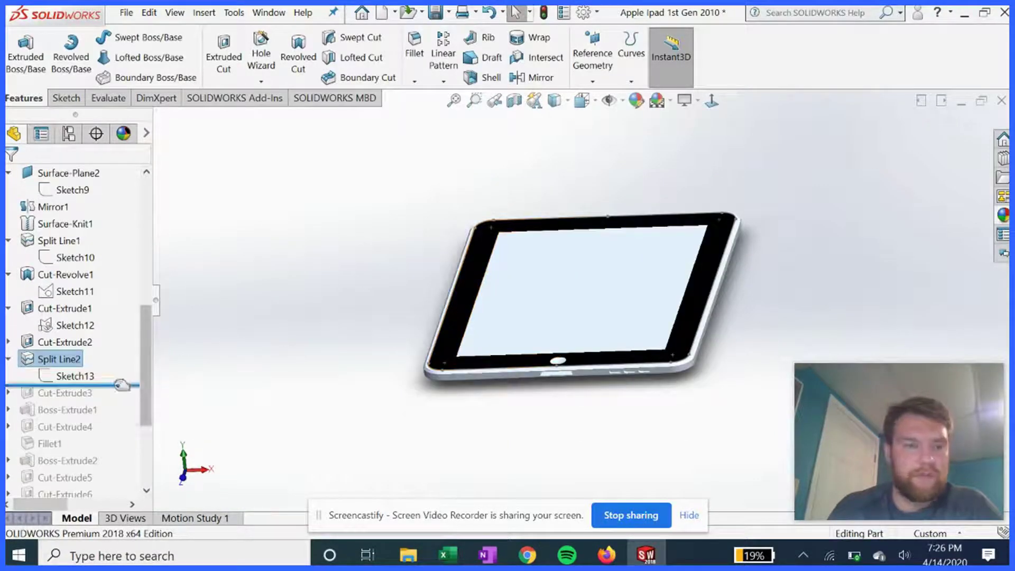
pyautogui.moveTo(121, 384); pyautogui.dragTo(121, 401)
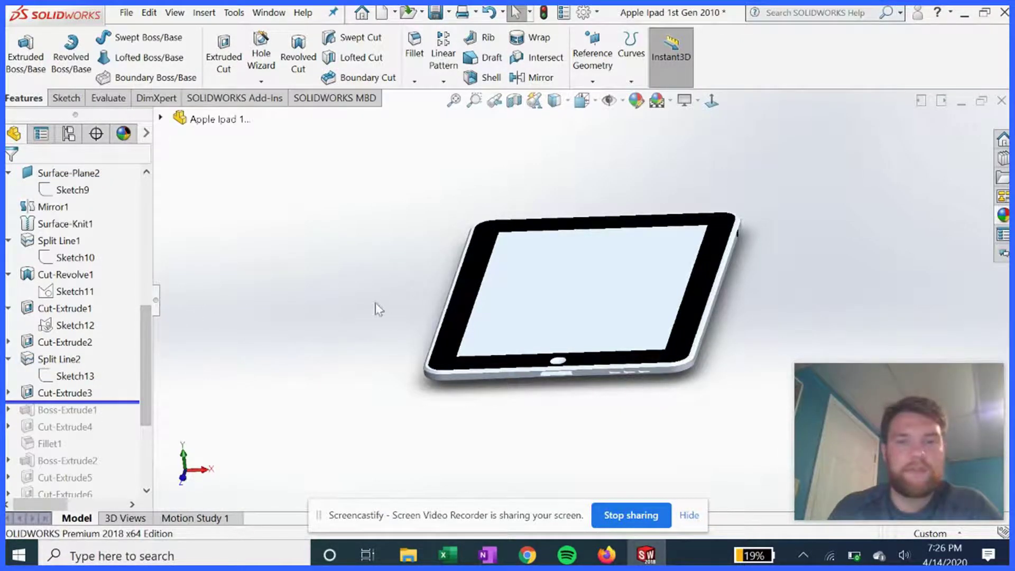
pyautogui.moveTo(663, 317); pyautogui.dragTo(623, 370, button='middle')
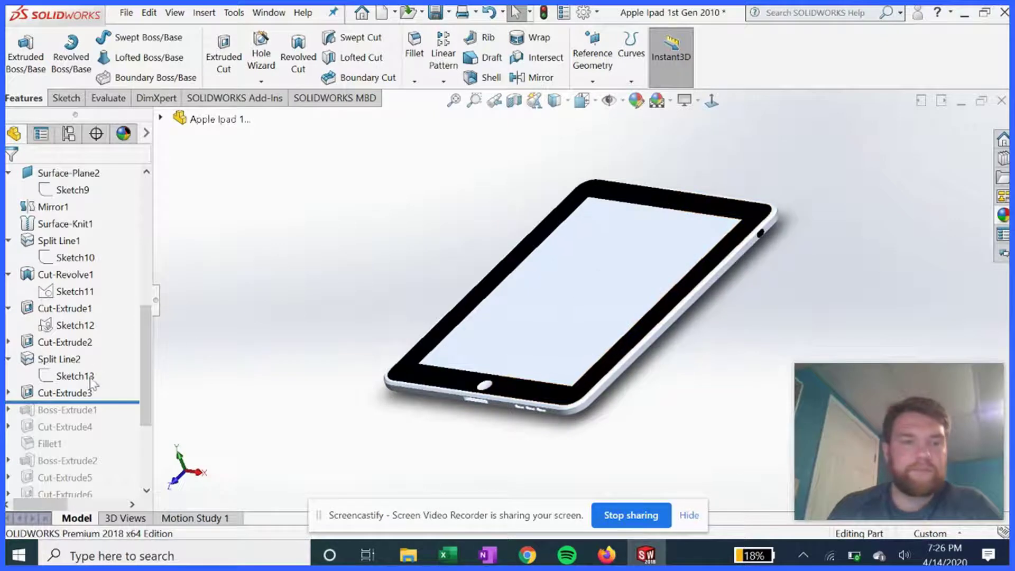
pyautogui.click(80, 392)
pyautogui.scroll(-3, 840, 222)
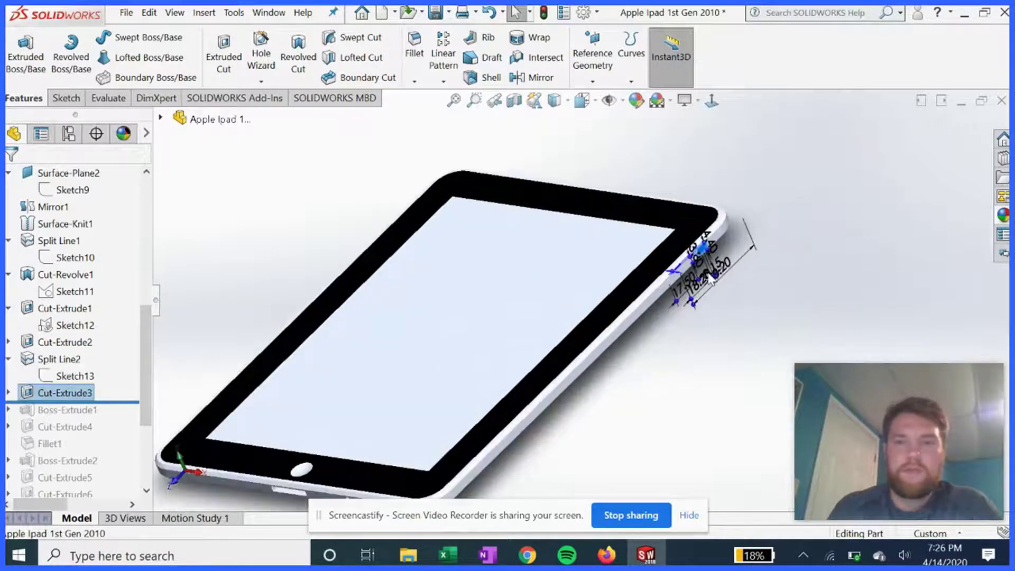
pyautogui.scroll(-2, 710, 281)
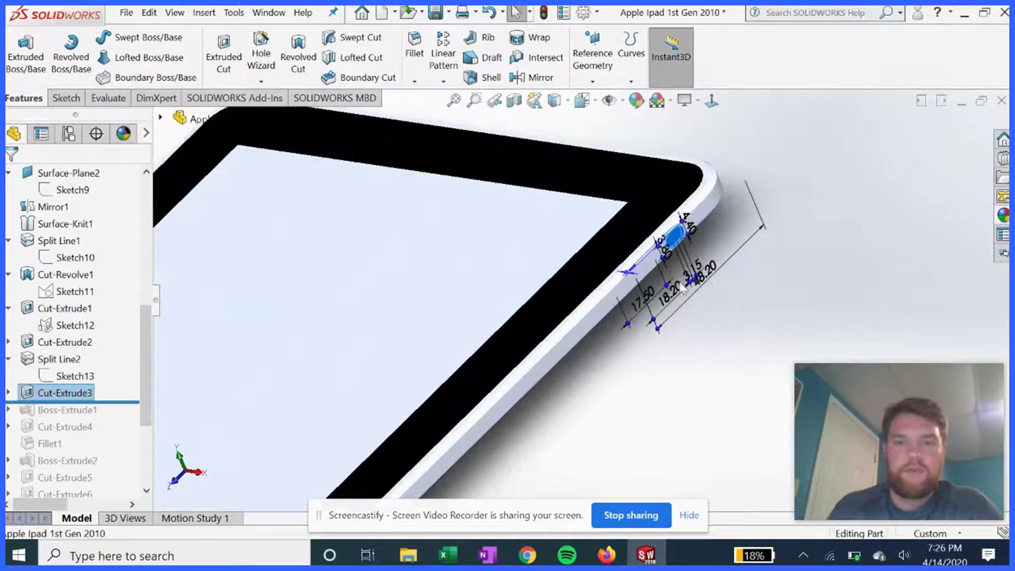
pyautogui.click(9, 393)
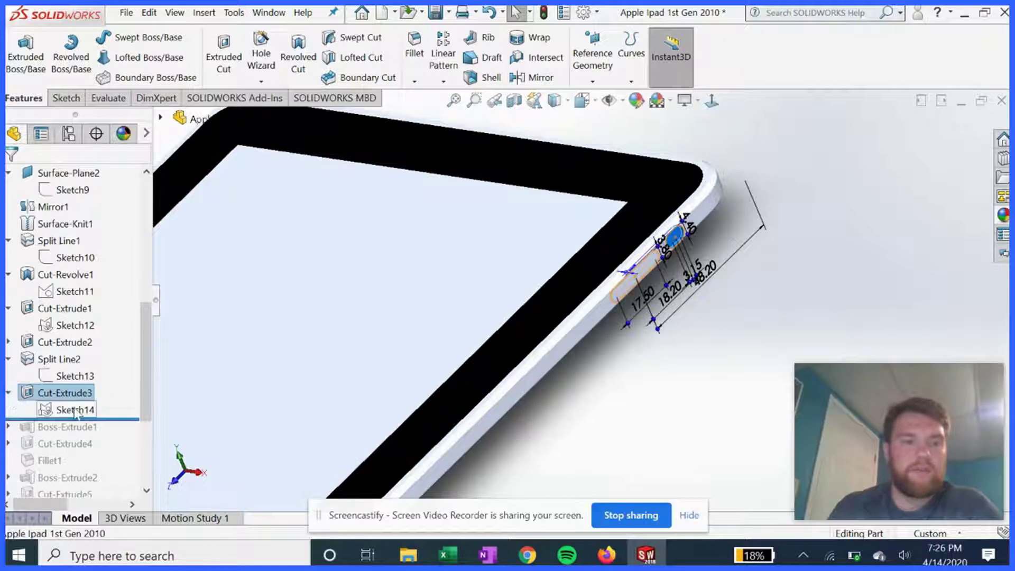
pyautogui.click(75, 409)
pyautogui.click(93, 370)
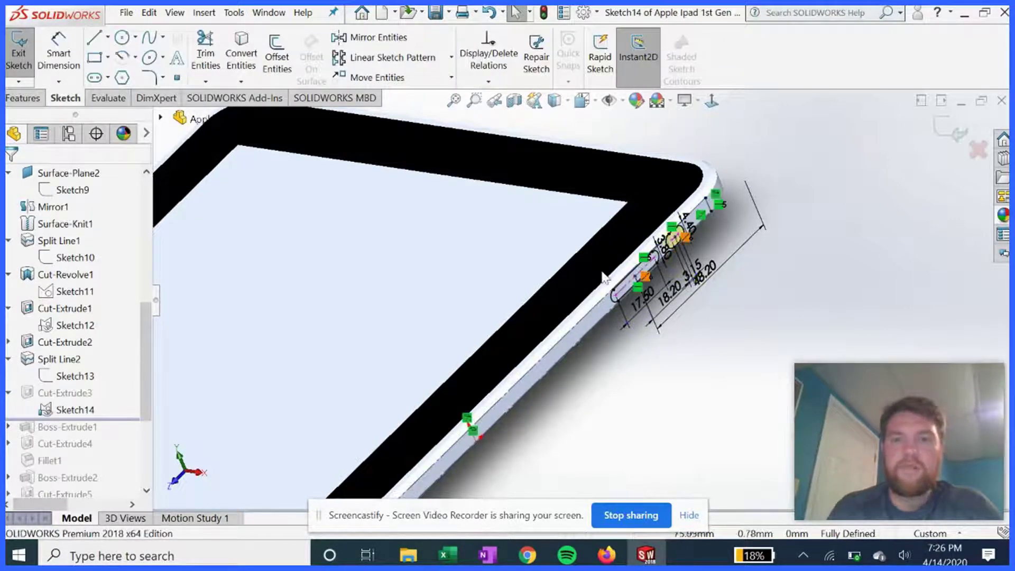
pyautogui.scroll(-3, 645, 286)
pyautogui.scroll(-2, 654, 262)
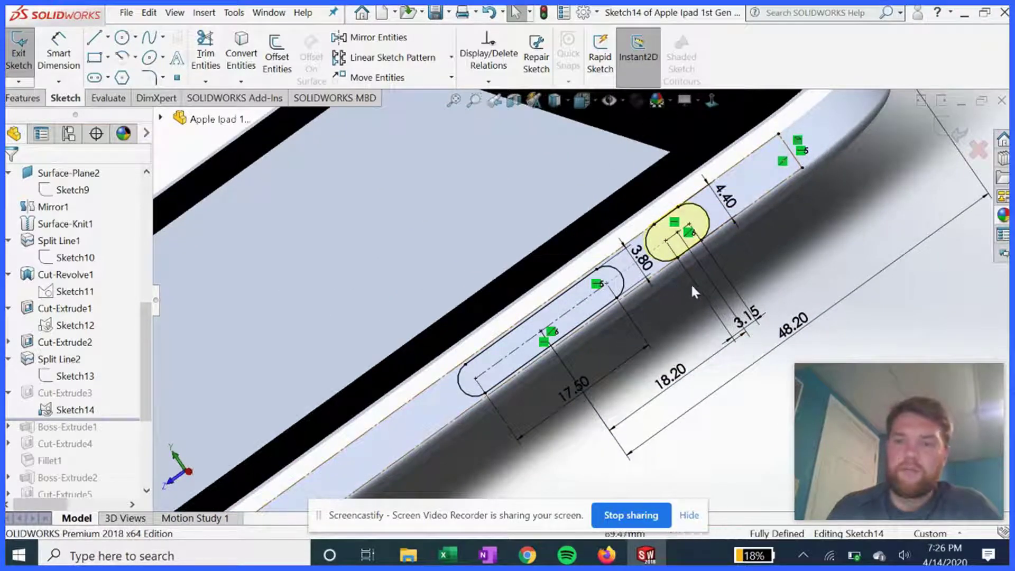
pyautogui.scroll(2, 756, 295)
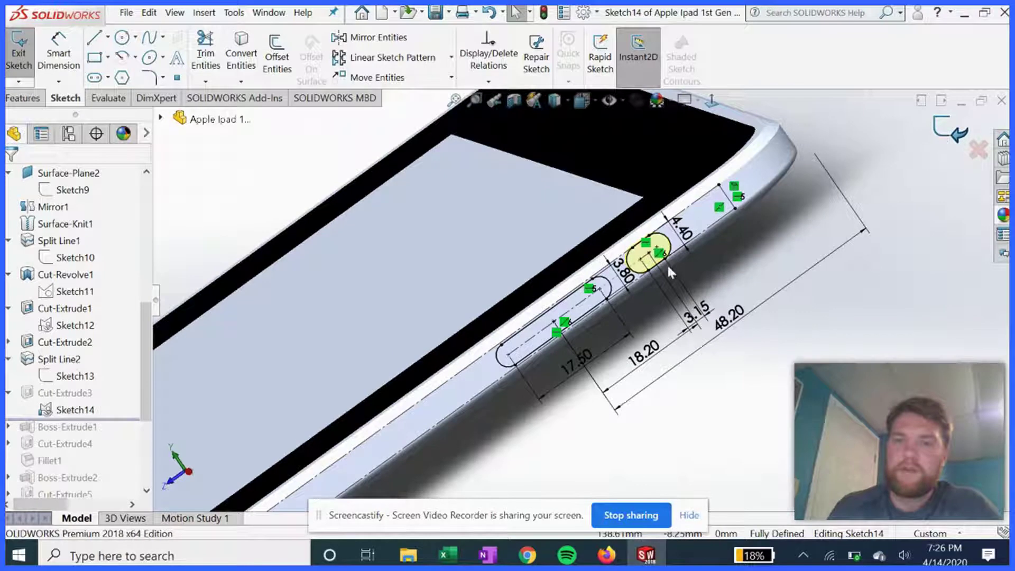
pyautogui.click(76, 406)
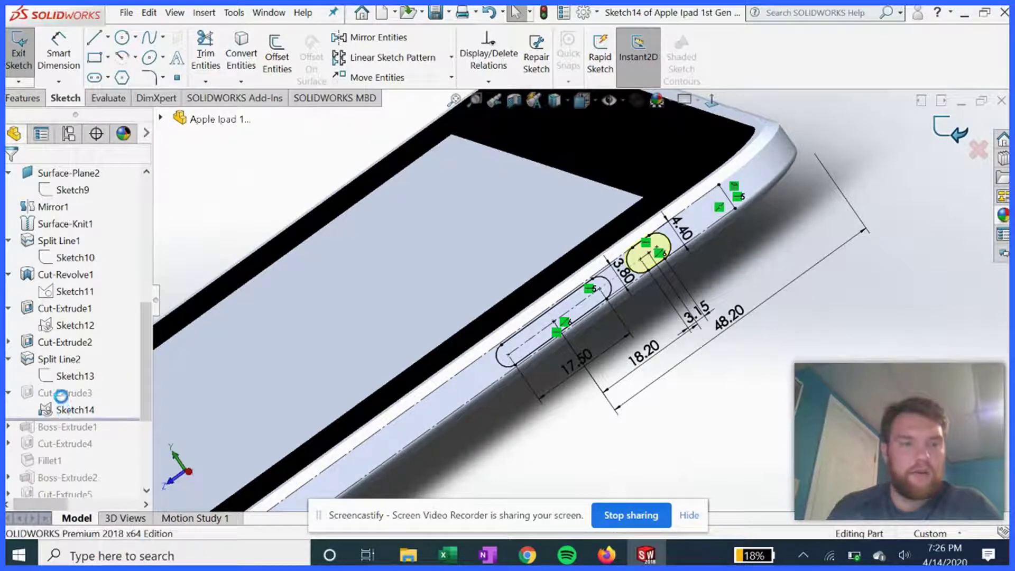
pyautogui.click(65, 392)
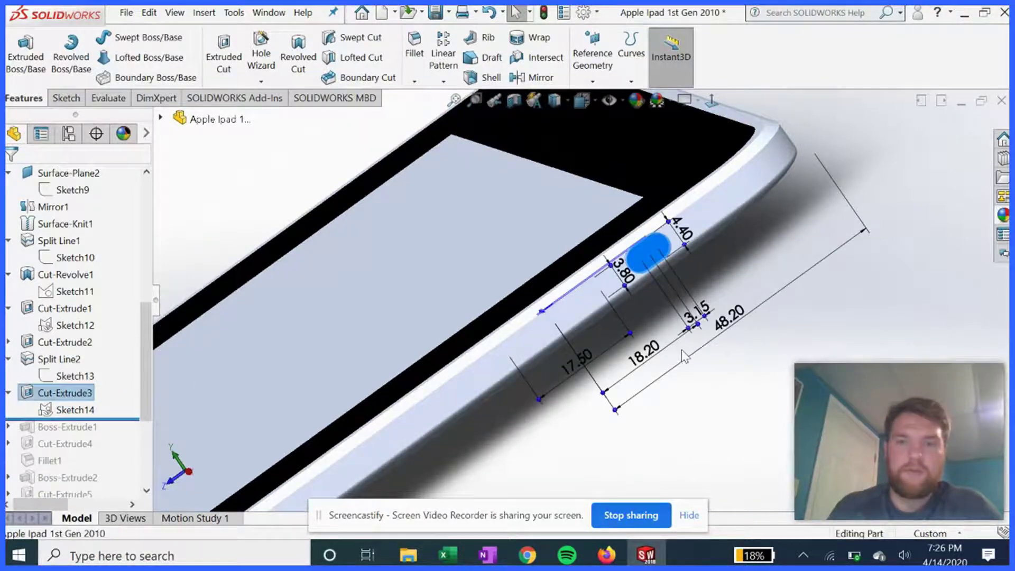
# Roll the part forward past Boss-Extrude1 and select it to show its dimensions
pyautogui.scroll(3, 667, 338)
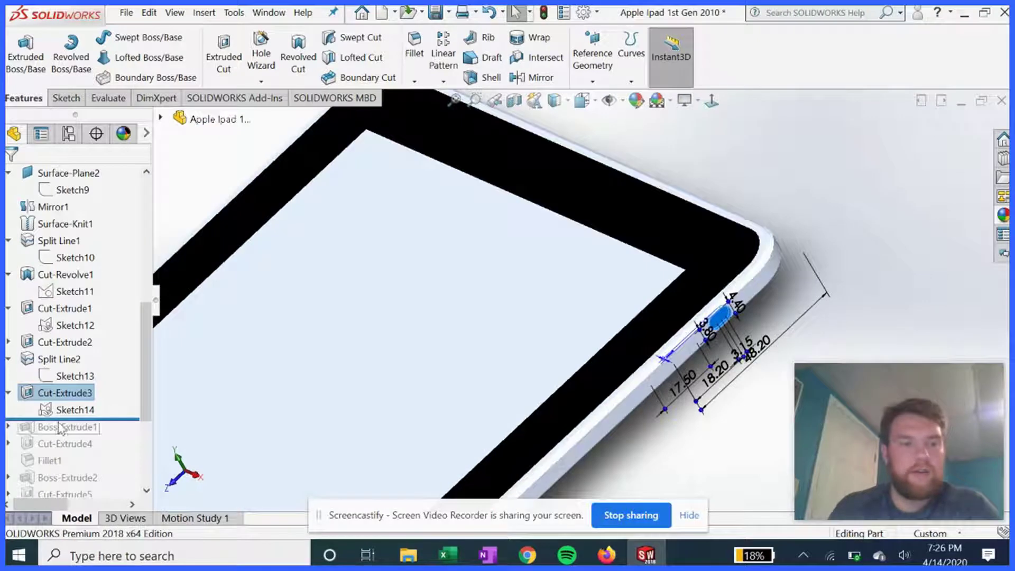
pyautogui.moveTo(64, 419); pyautogui.dragTo(60, 437)
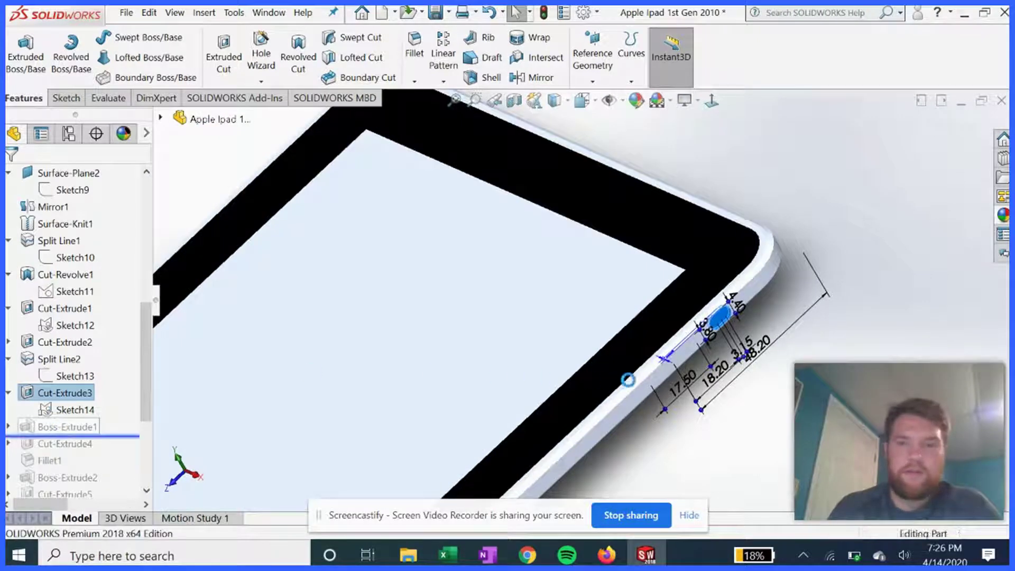
pyautogui.scroll(2, 664, 380)
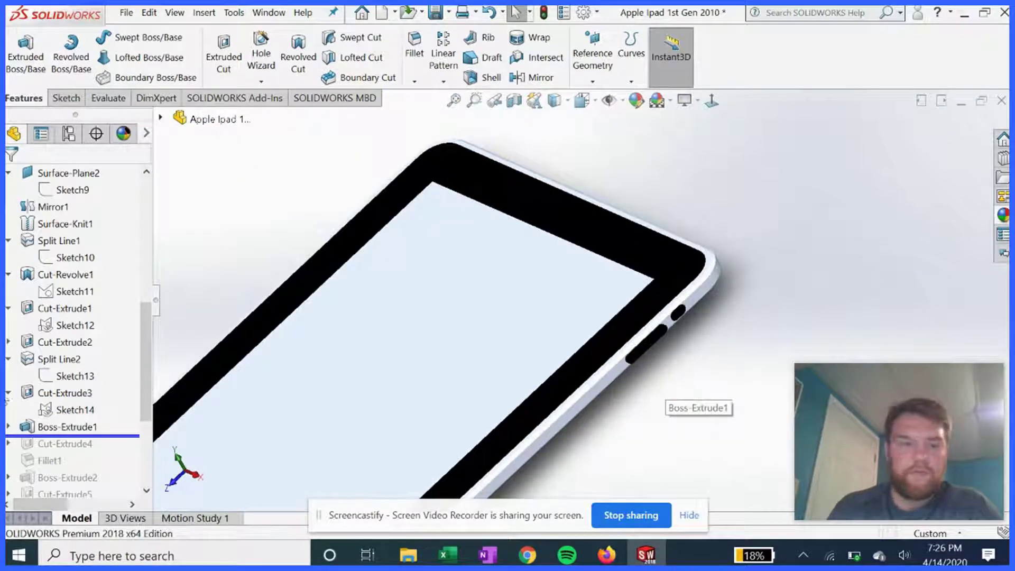
pyautogui.click(42, 427)
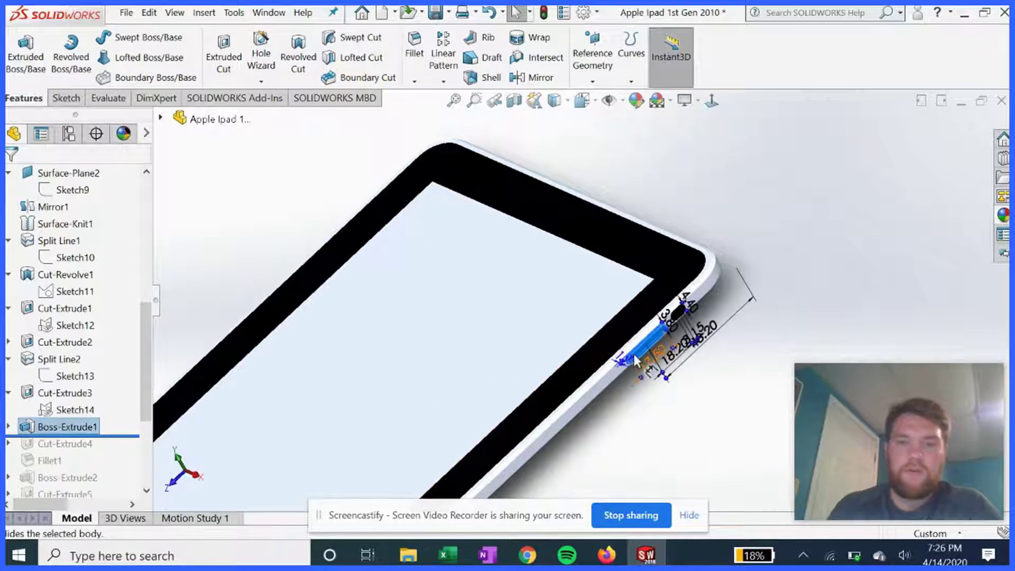
# Roll forward past Cut-Extrude4 and expand it to reveal Sketch15
pyautogui.scroll(3, 454, 409)
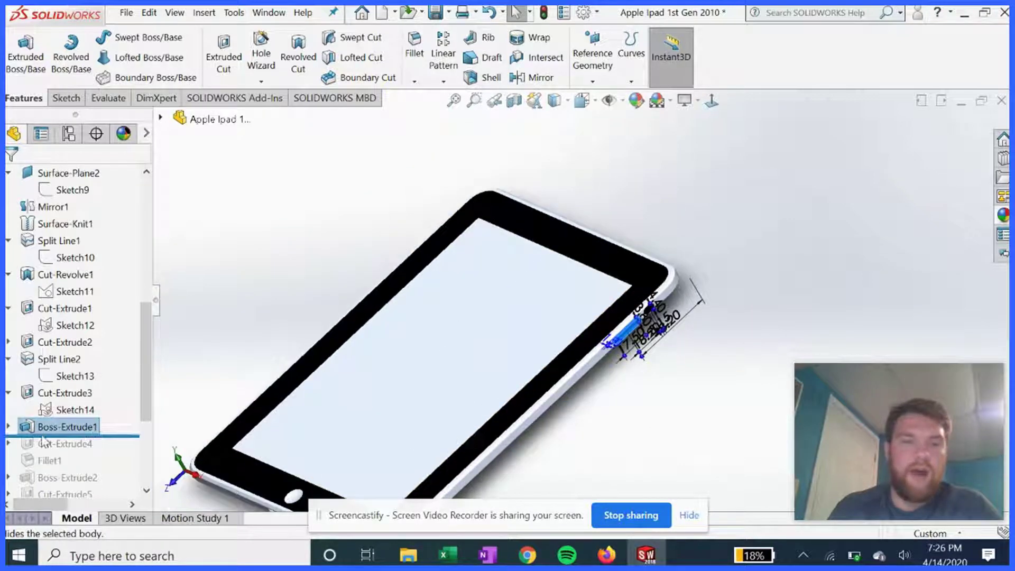
pyautogui.moveTo(47, 437); pyautogui.dragTo(47, 452)
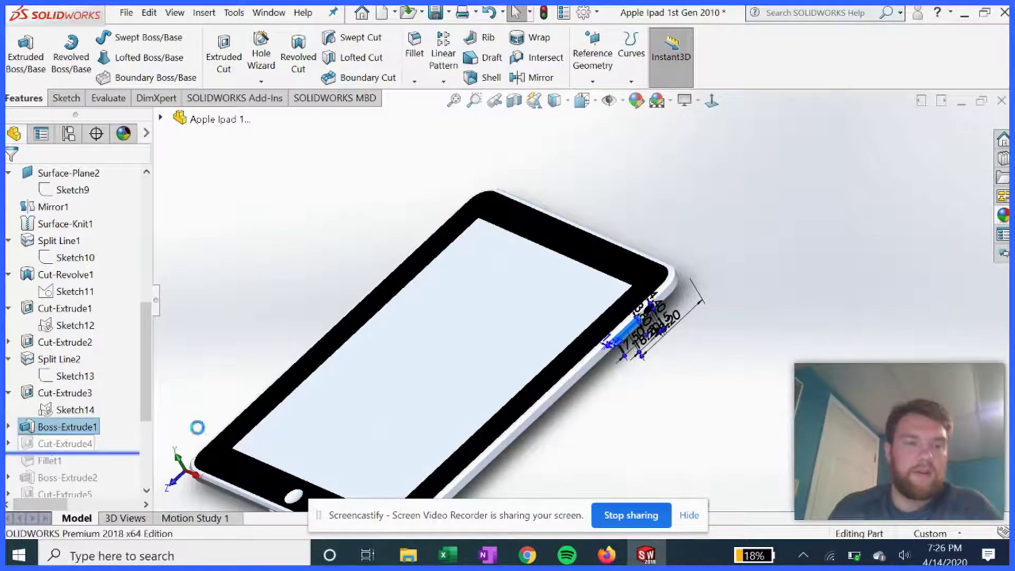
pyautogui.scroll(-2, 620, 332)
pyautogui.scroll(-3, 621, 332)
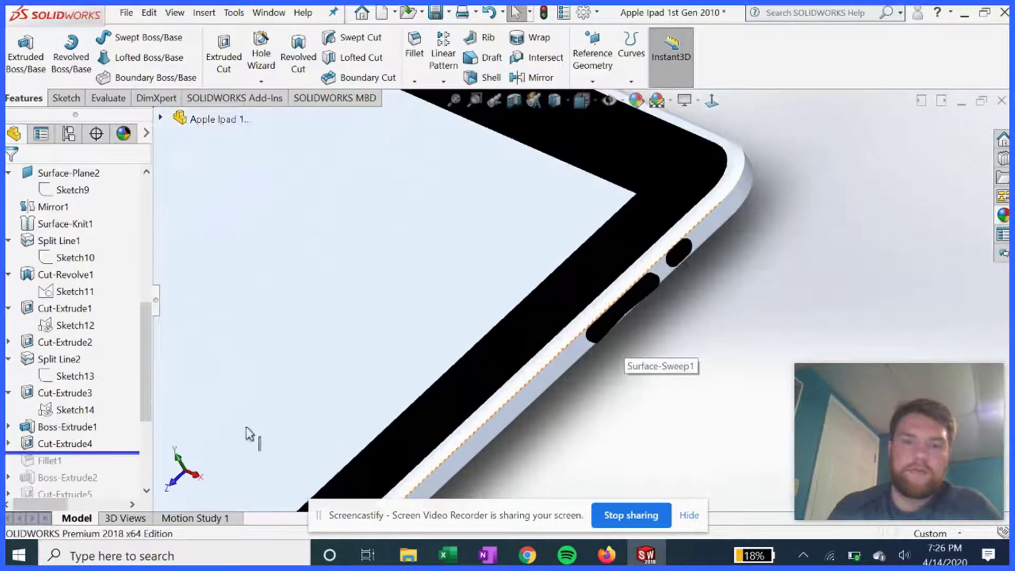
pyautogui.click(9, 444)
pyautogui.click(67, 460)
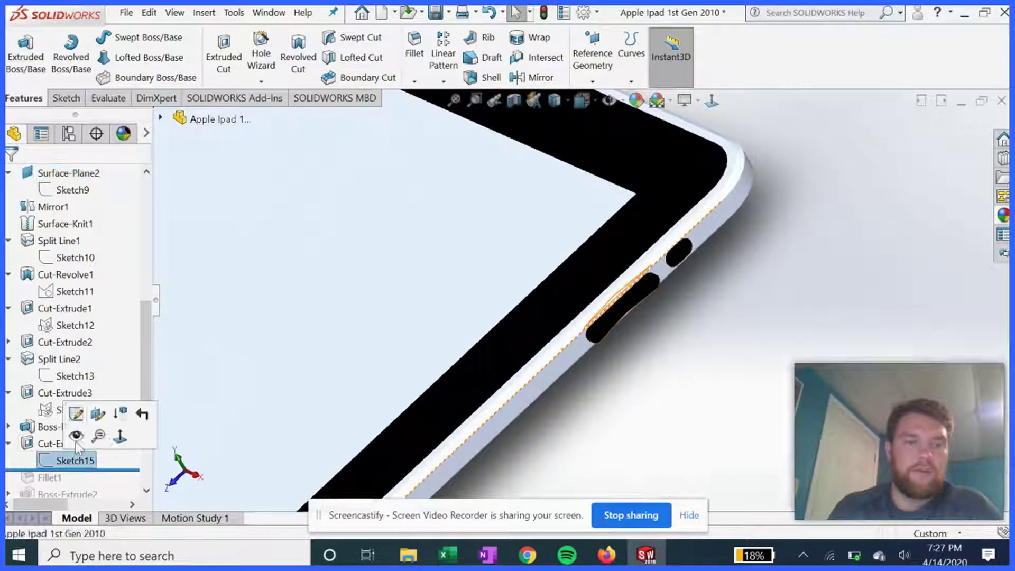
pyautogui.click(75, 414)
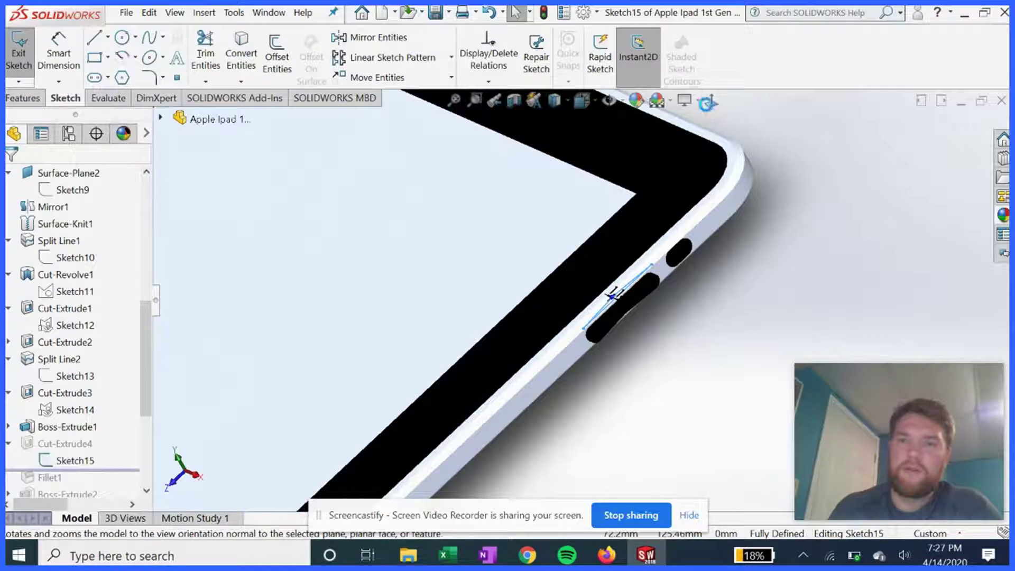
pyautogui.scroll(-5, 703, 222)
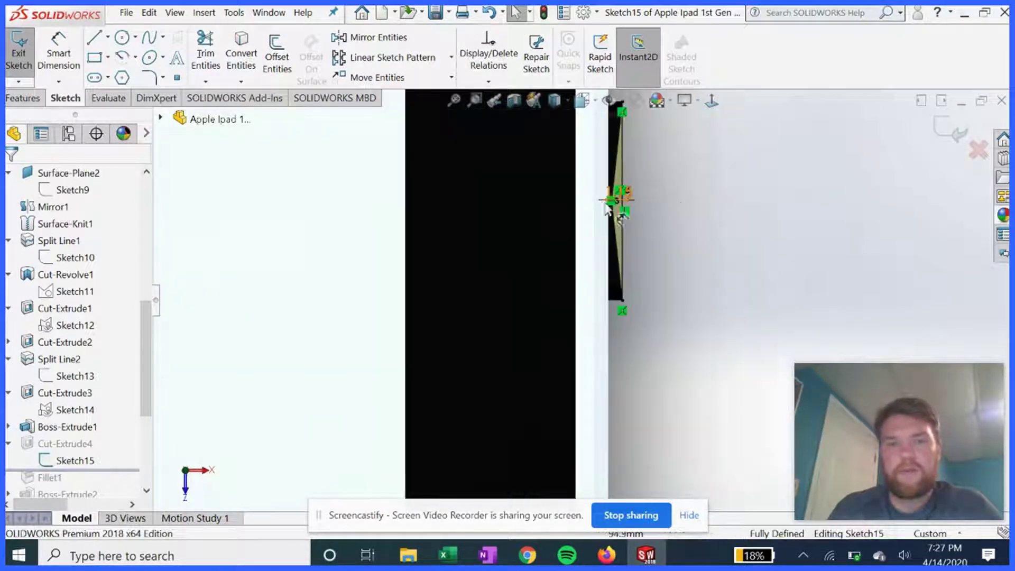
pyautogui.scroll(1, 630, 176)
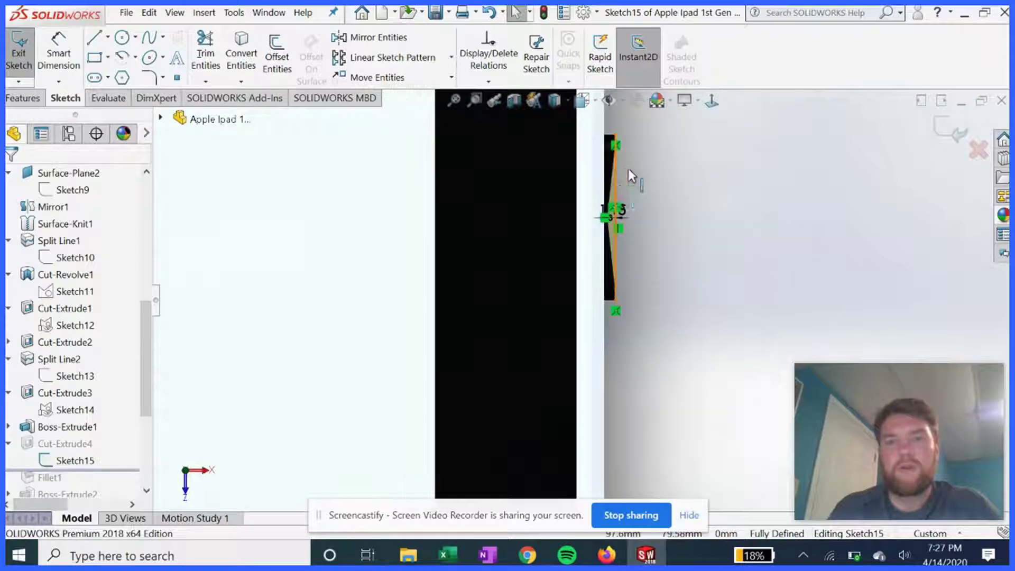
pyautogui.scroll(1, 622, 249)
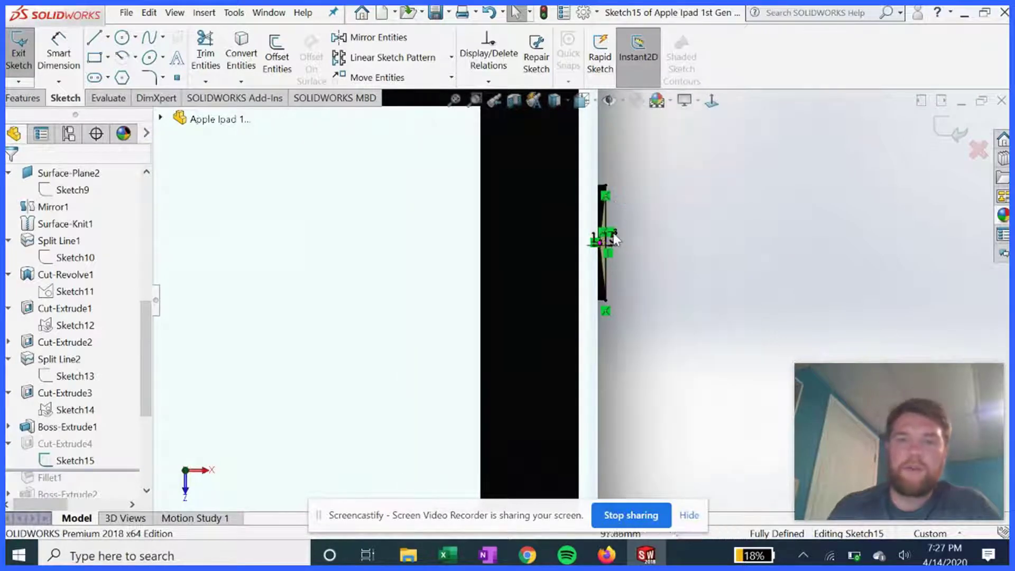
pyautogui.click(950, 128)
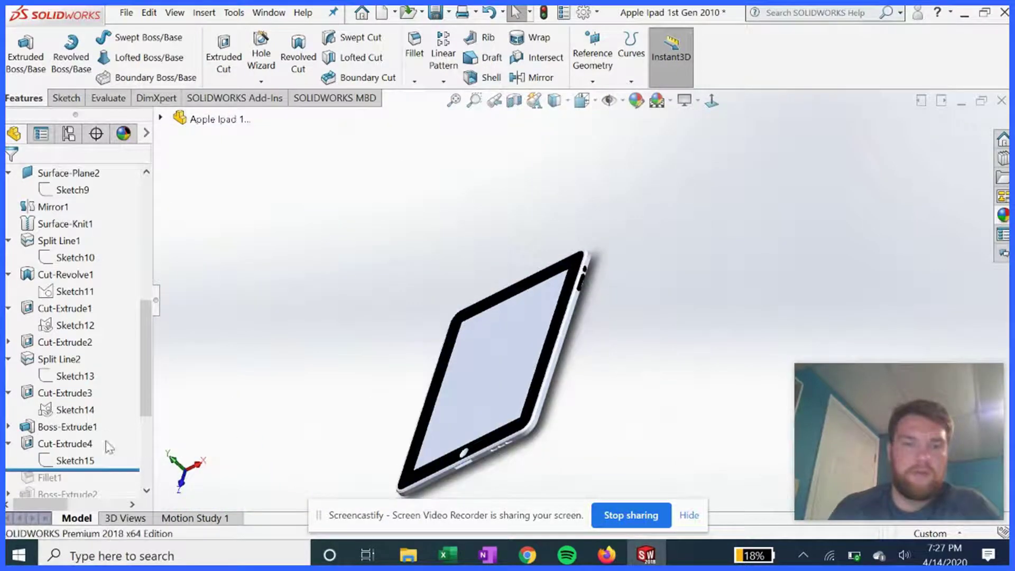
# Roll the part forward past Fillet1 and orbit to view the corner
pyautogui.scroll(-3, 100, 433)
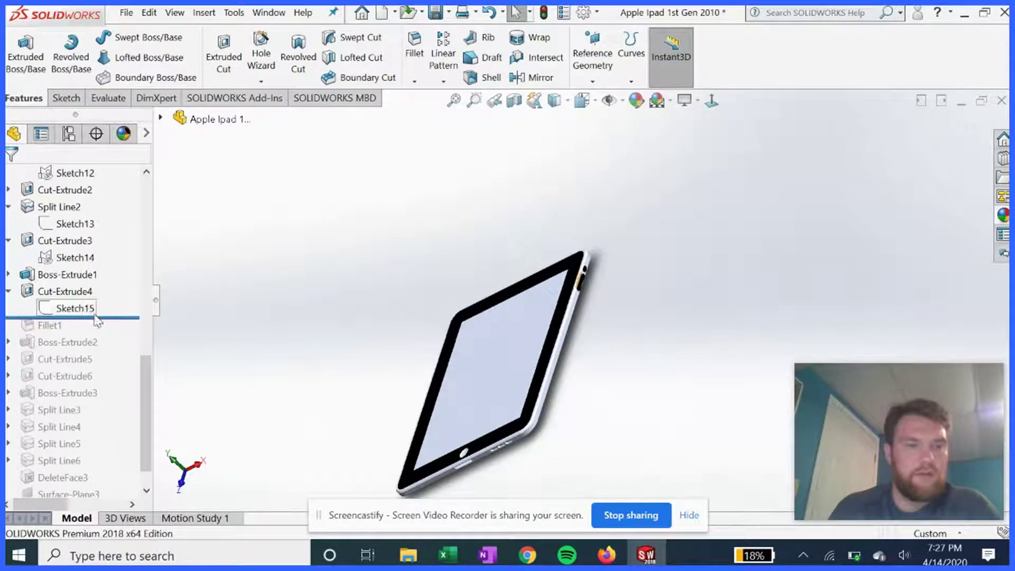
pyautogui.moveTo(104, 316); pyautogui.dragTo(104, 334)
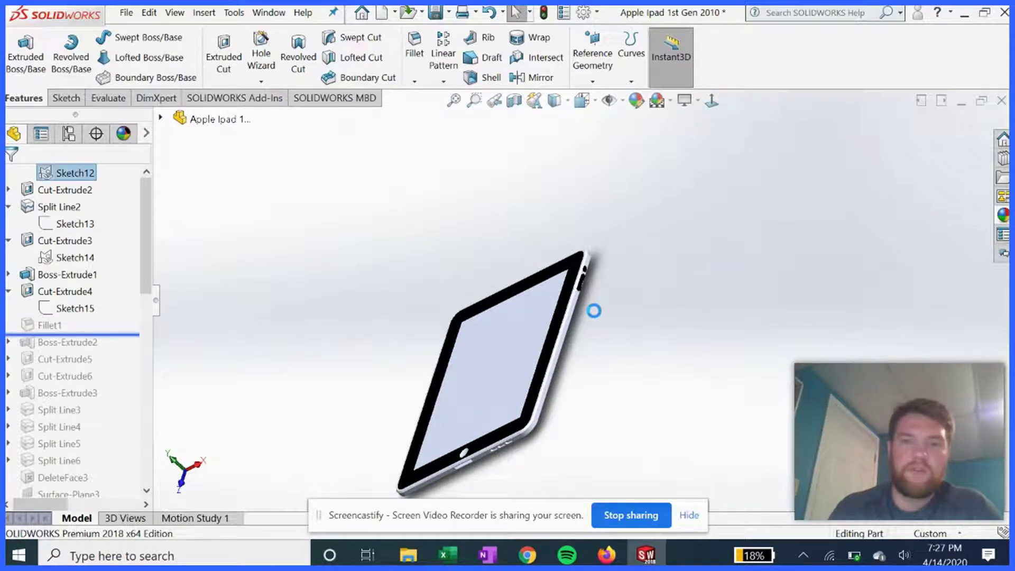
pyautogui.scroll(-5, 577, 282)
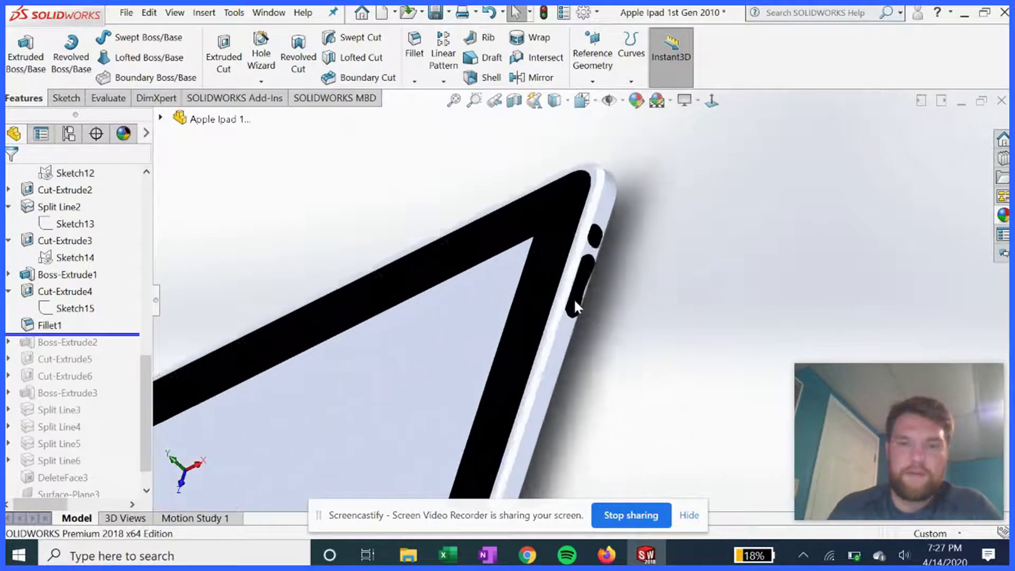
pyautogui.scroll(5, 583, 315)
pyautogui.moveTo(583, 315); pyautogui.dragTo(567, 353, button='middle')
# Roll forward past Boss-Extrude2 and inspect its side-button dimensions
pyautogui.scroll(5, 567, 353)
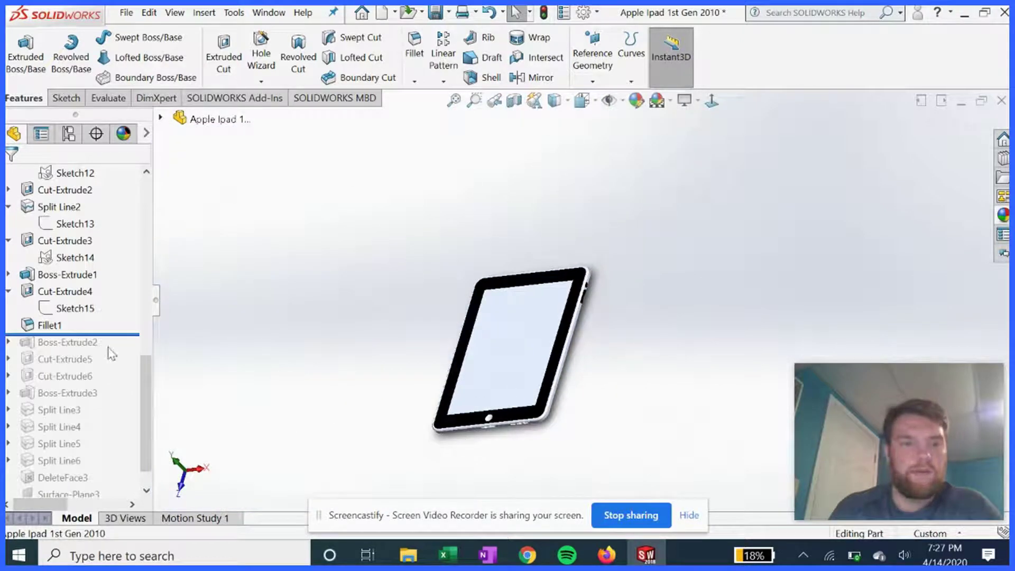
pyautogui.moveTo(112, 331); pyautogui.dragTo(100, 343)
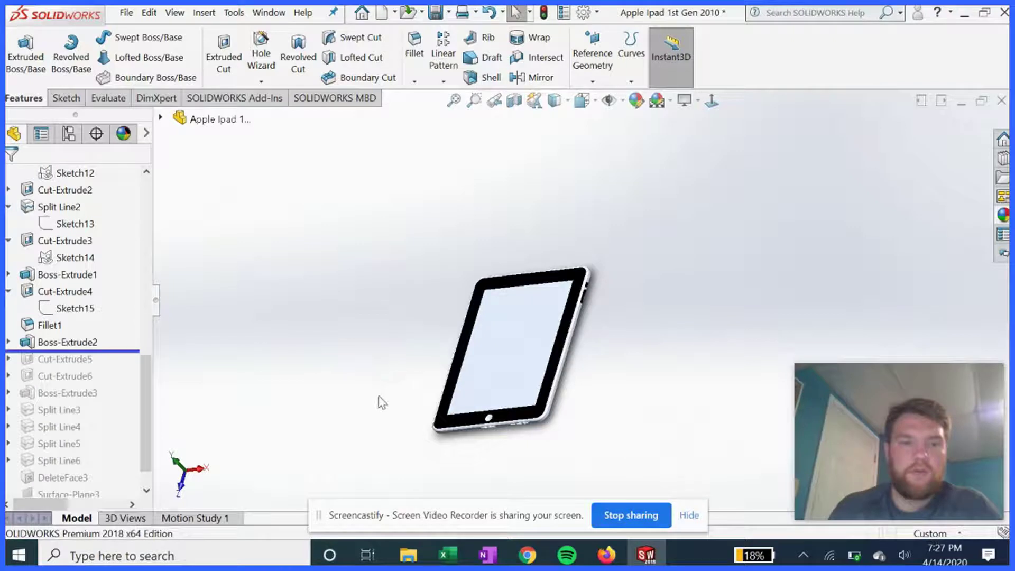
pyautogui.moveTo(381, 403); pyautogui.dragTo(407, 383, button='middle')
pyautogui.click(68, 342)
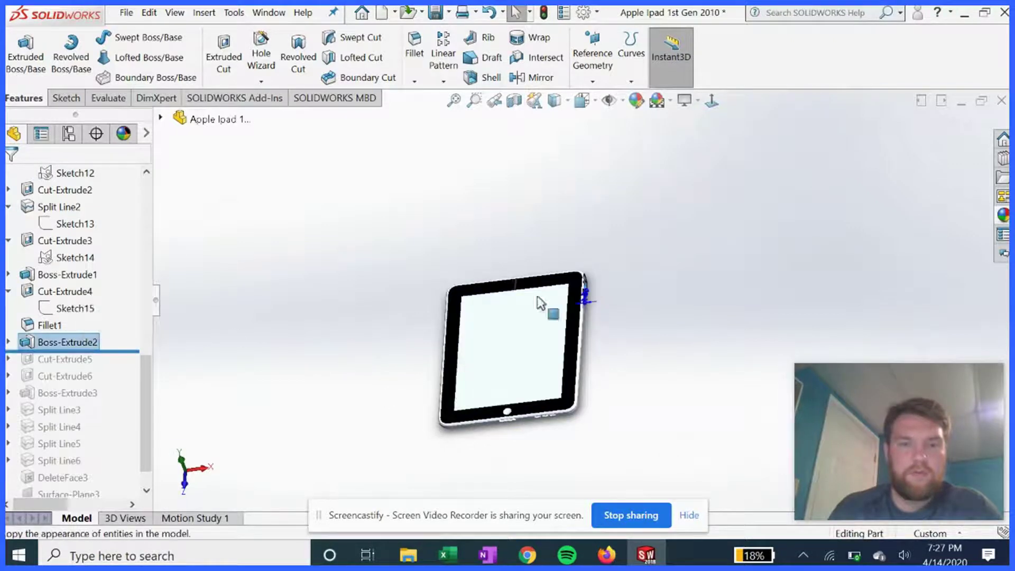
pyautogui.scroll(-5, 534, 293)
pyautogui.moveTo(535, 293)
pyautogui.mouseDown(button='middle')
pyautogui.moveTo(569, 293)
pyautogui.moveTo(546, 282)
pyautogui.mouseUp(button='middle')
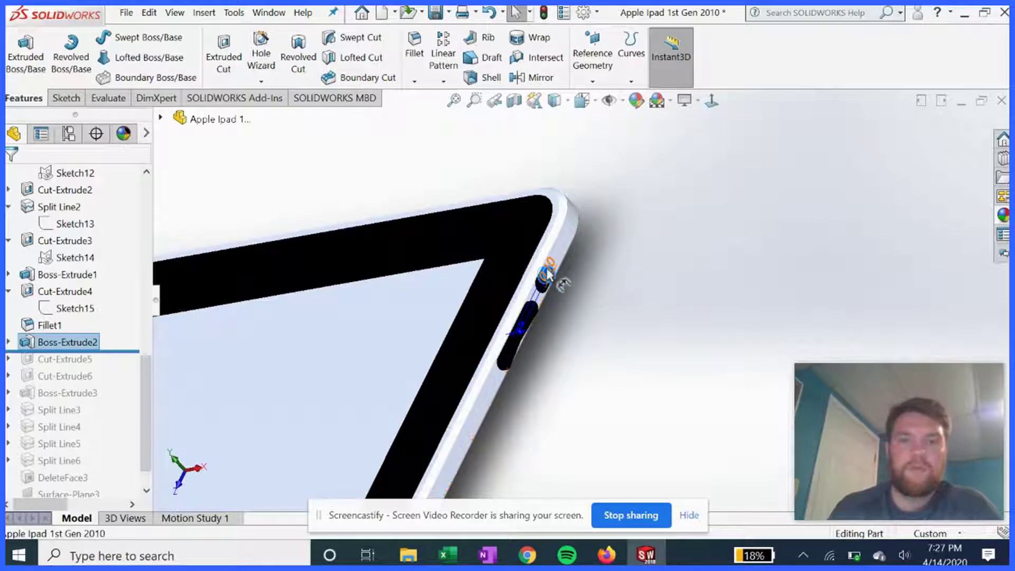
pyautogui.click(550, 268)
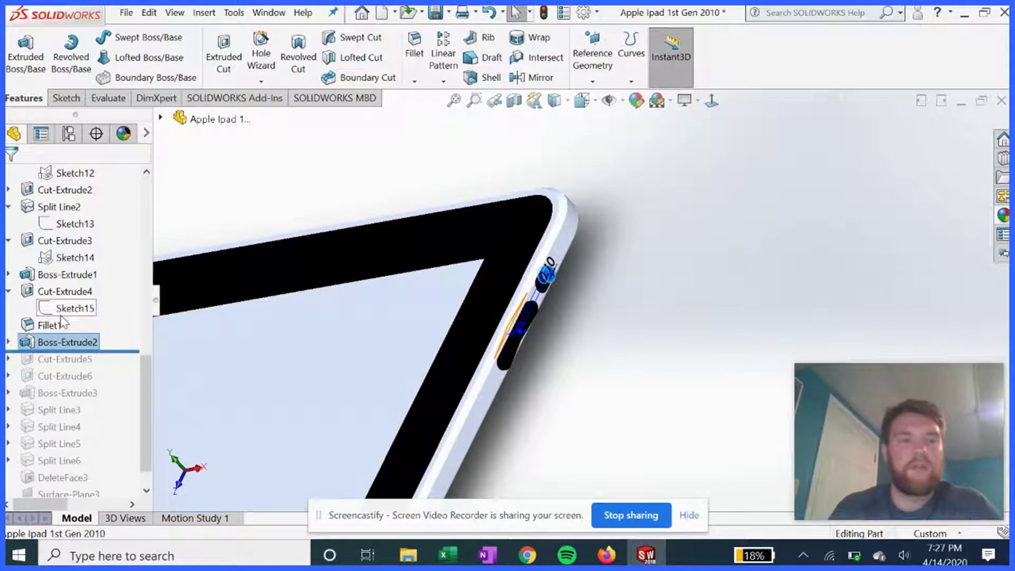
# Roll forward past Cut-Extrude5, zoom to fit, and select it to show its dimensions
pyautogui.moveTo(53, 350); pyautogui.dragTo(53, 367)
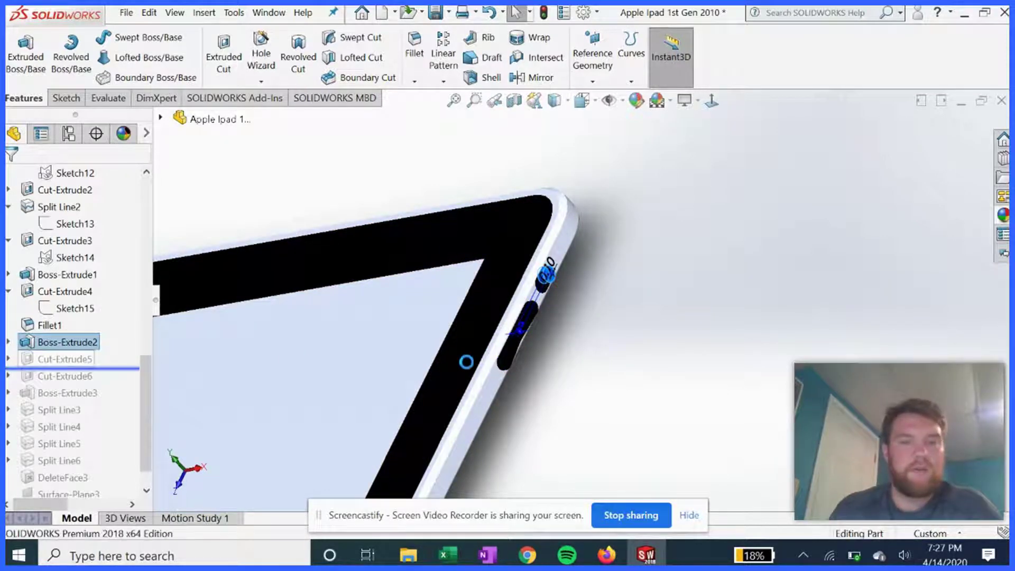
pyautogui.press('f')
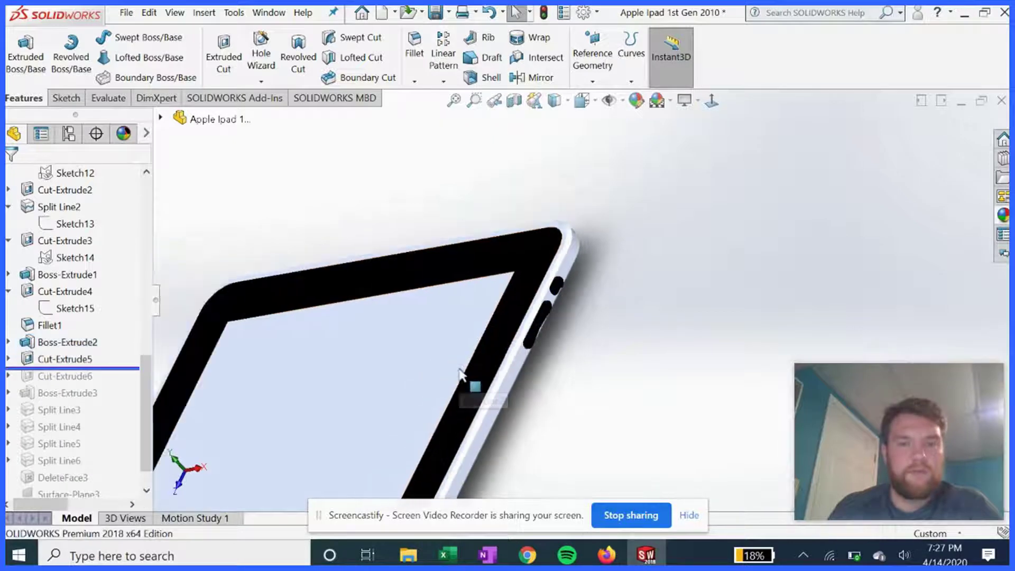
pyautogui.click(76, 359)
# Expand Cut-Extrude5 and open Sketch17 for editing
pyautogui.moveTo(290, 283); pyautogui.dragTo(429, 259, button='middle')
pyautogui.click(8, 358)
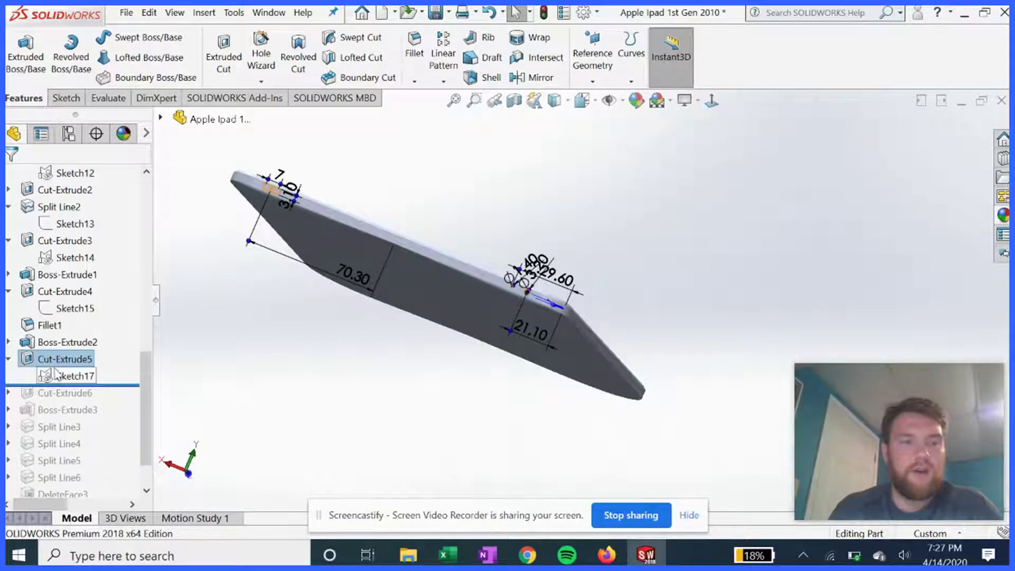
pyautogui.click(74, 376)
pyautogui.click(71, 326)
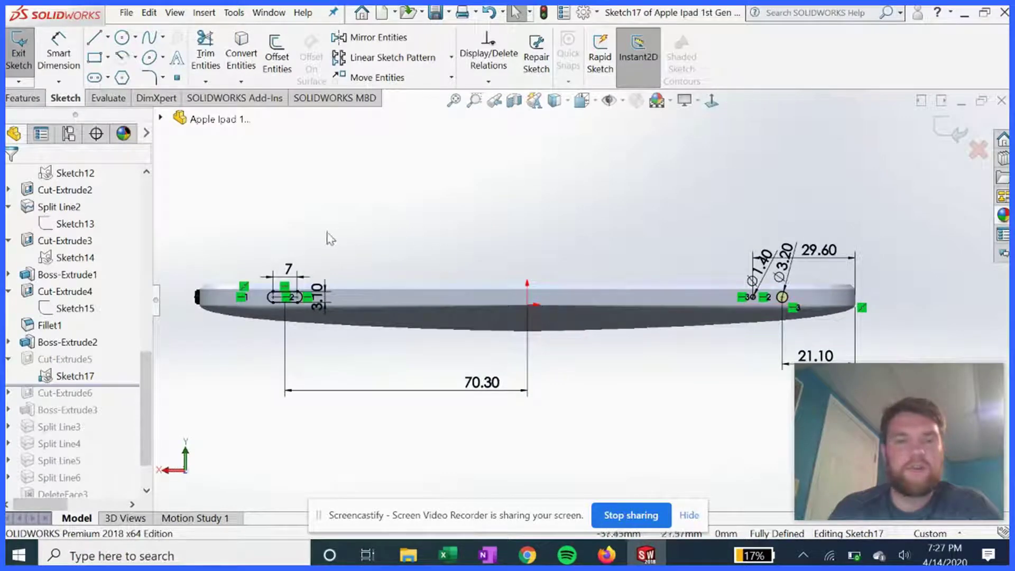
# Review Sketch17's 7 by 3.10 slot and Ø1.40, Ø3.20 holes, then exit the sketch
pyautogui.scroll(2, 403, 348)
pyautogui.scroll(-4, 322, 337)
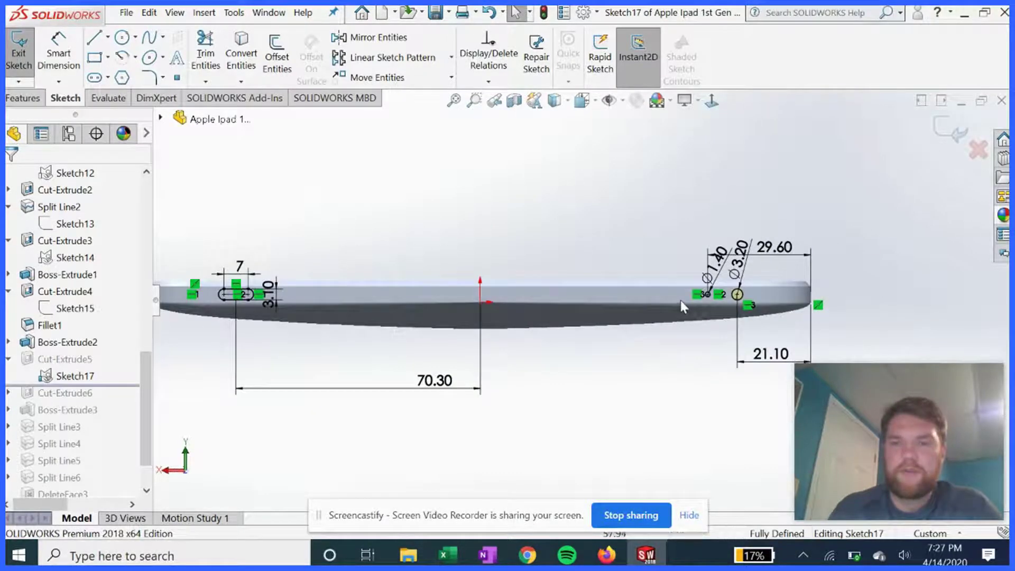
pyautogui.scroll(2, 317, 336)
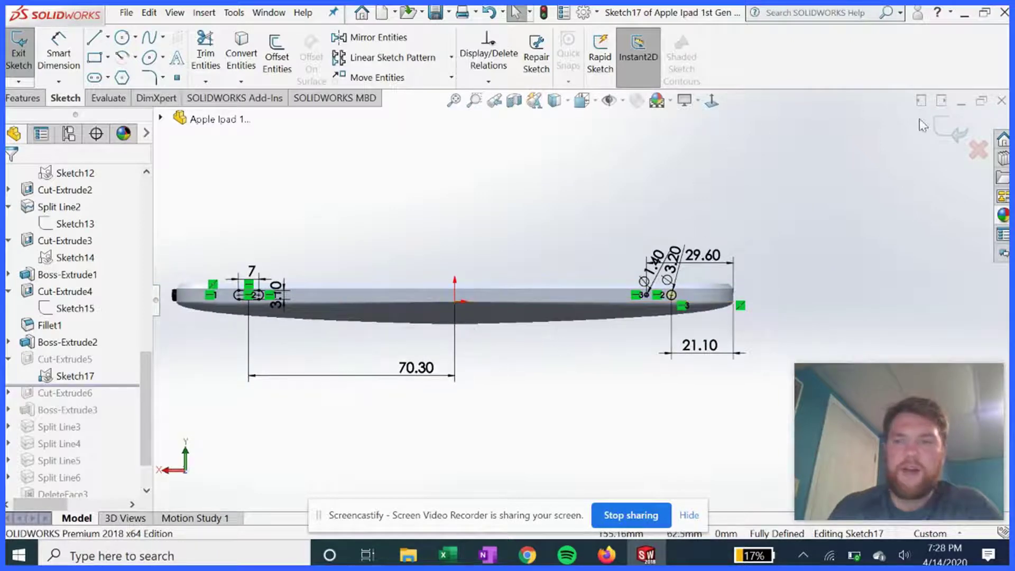
pyautogui.click(948, 127)
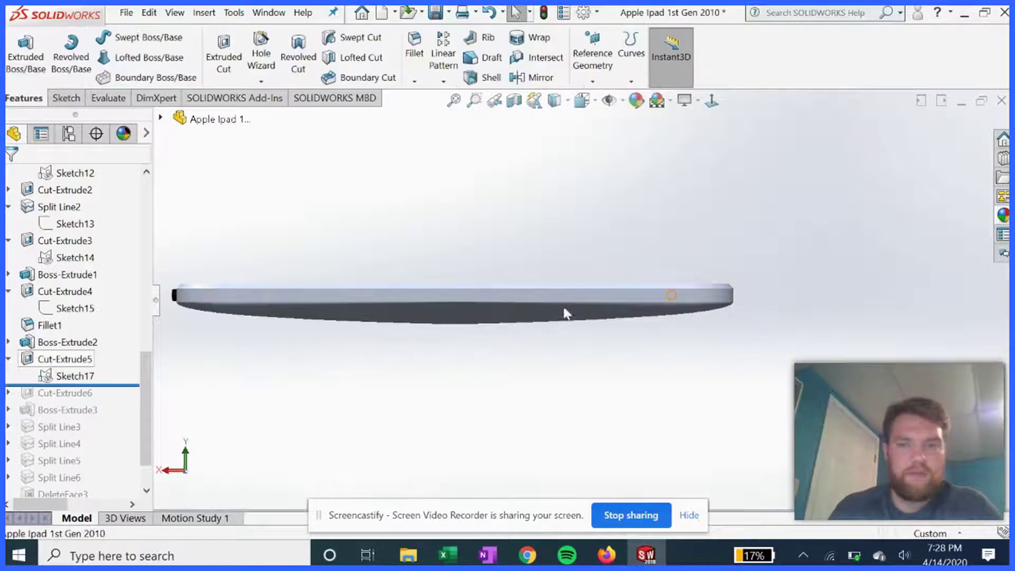
pyautogui.click(43, 375)
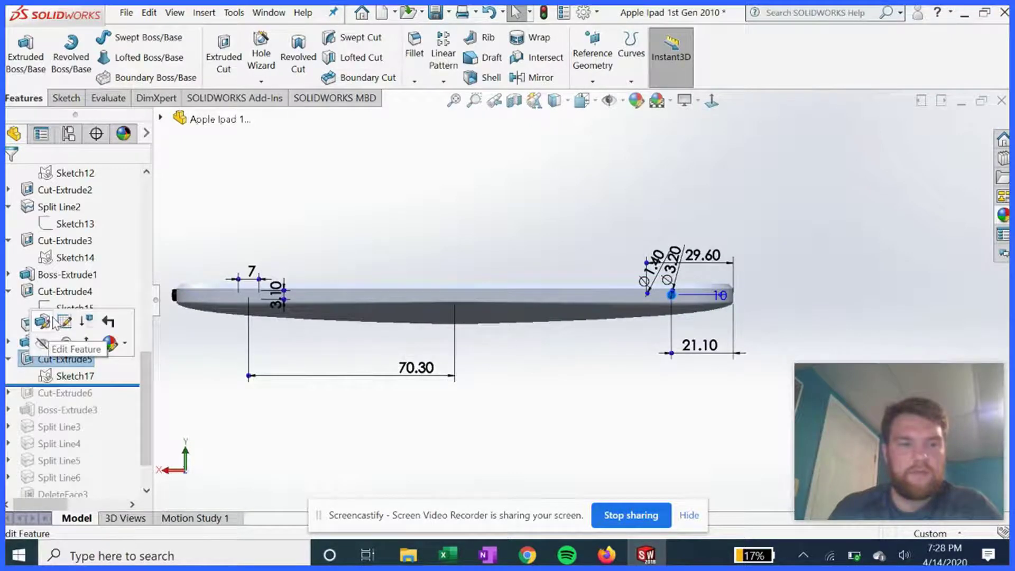
# Change the Cut-Extrude5 Blind depth from 10.00mm to 10.50mm
pyautogui.click(56, 324)
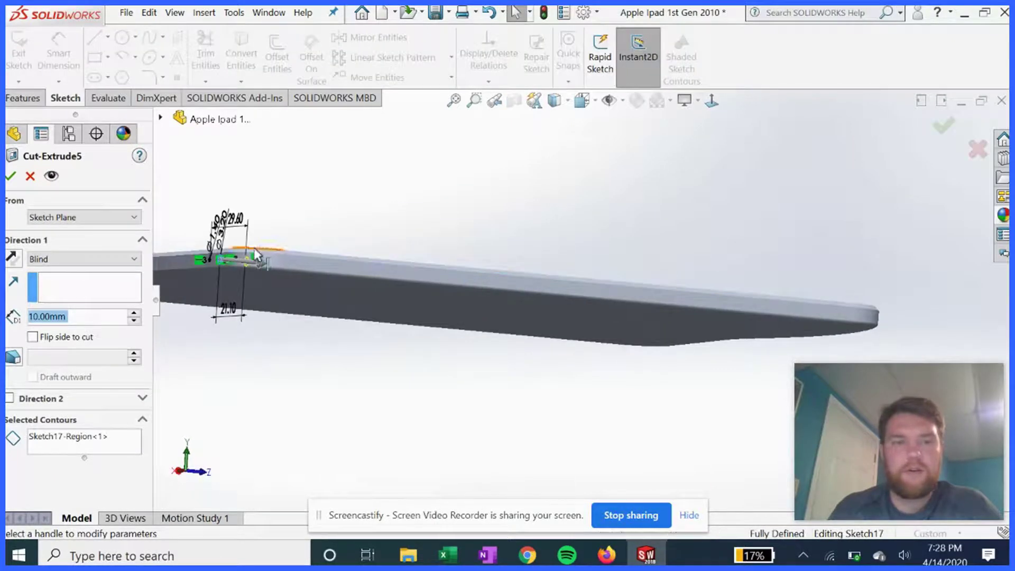
pyautogui.click(237, 259)
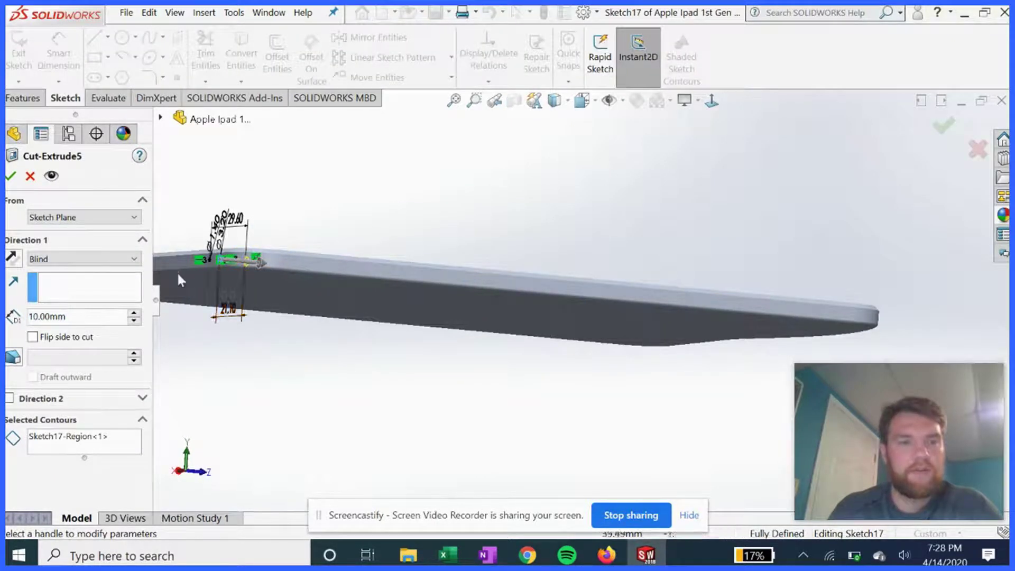
pyautogui.click(45, 316)
pyautogui.press('BackSpace')
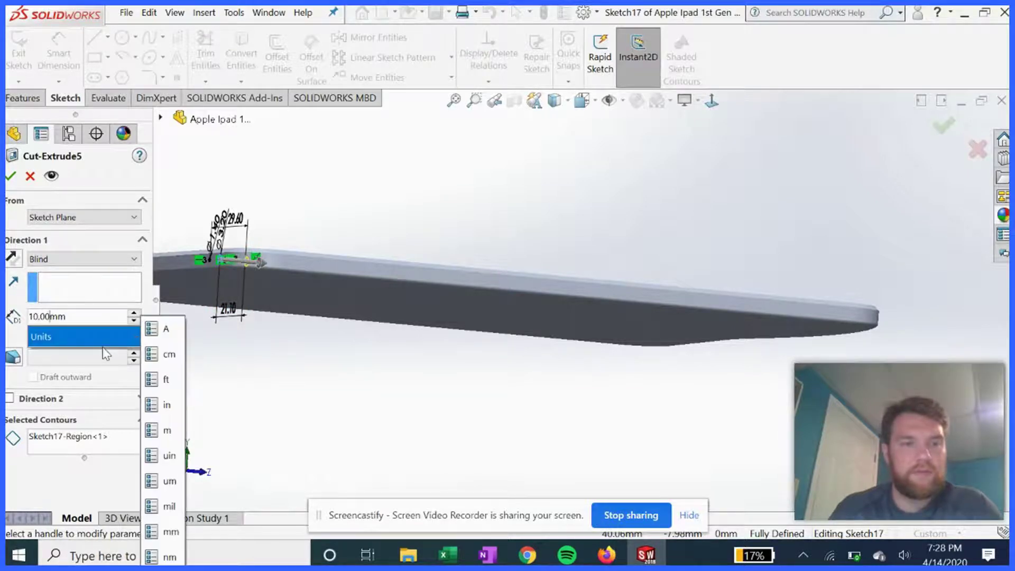
pyautogui.press('BackSpace')
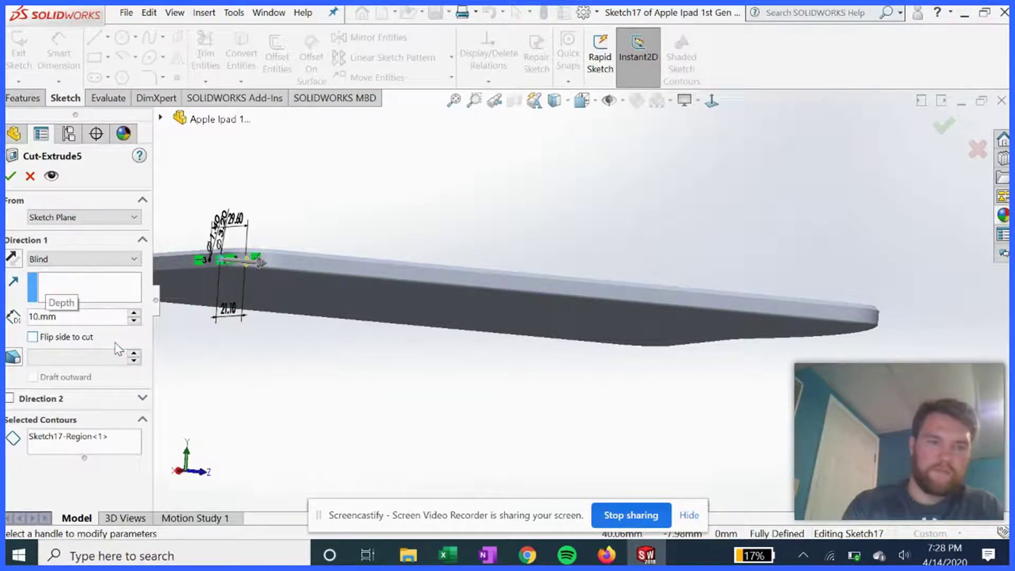
pyautogui.write('50')
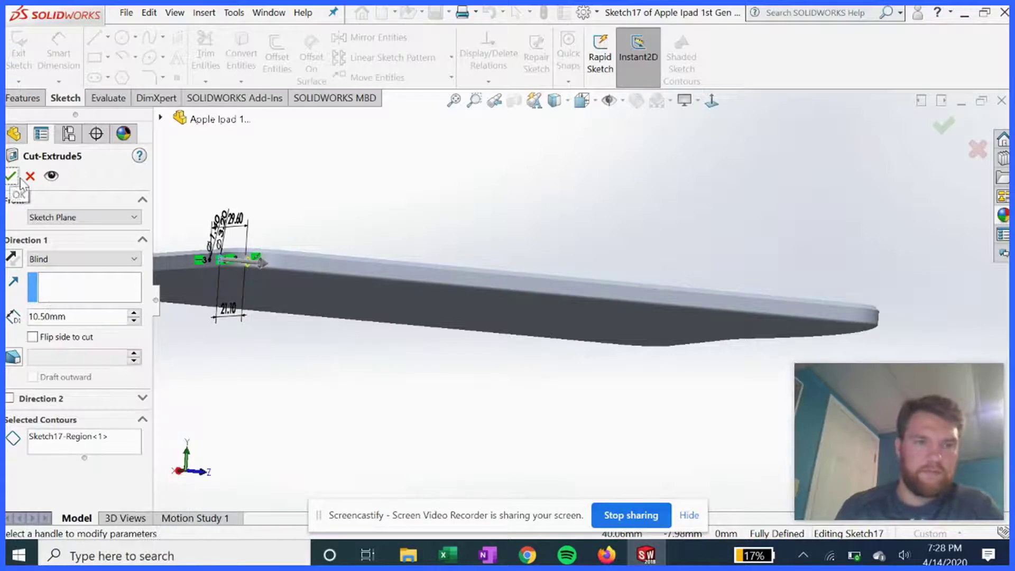
pyautogui.click(12, 176)
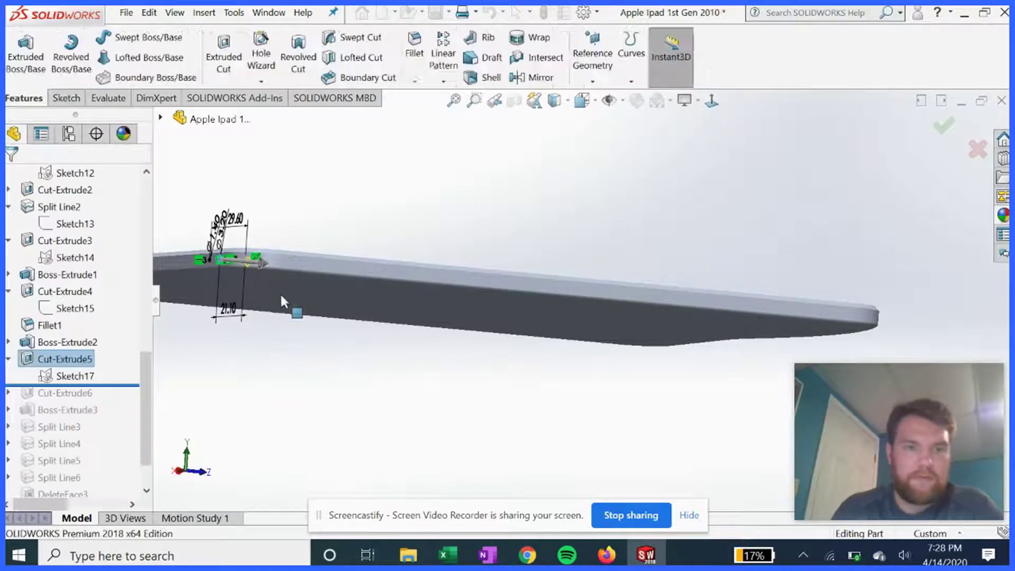
# Roll the model forward past Cut-Extrude6 and Boss-Extrude3
pyautogui.moveTo(280, 300)
pyautogui.mouseDown(button='middle')
pyautogui.moveTo(222, 351)
pyautogui.moveTo(272, 340)
pyautogui.moveTo(274, 352)
pyautogui.mouseUp(button='middle')
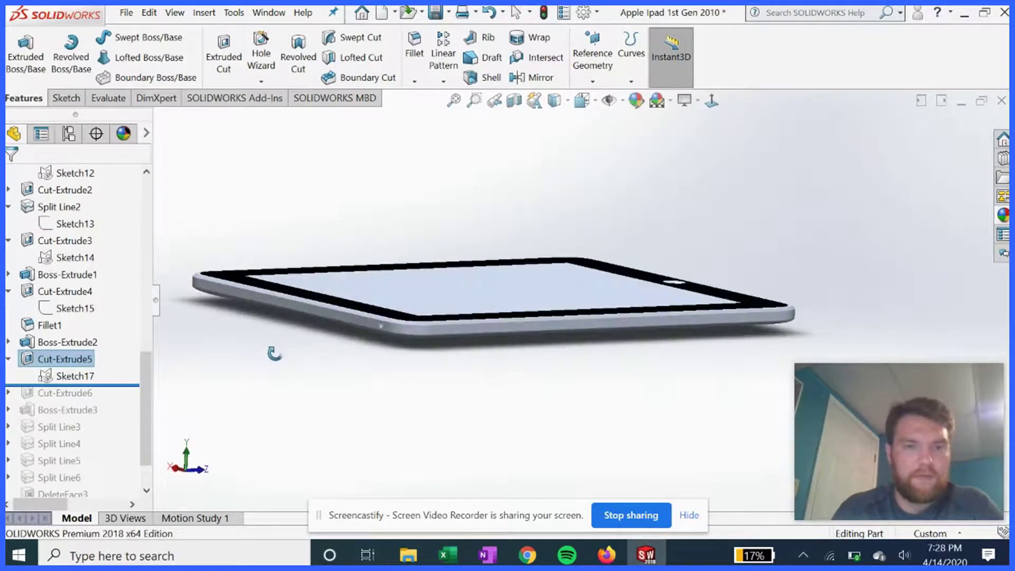
pyautogui.moveTo(66, 384); pyautogui.dragTo(66, 397)
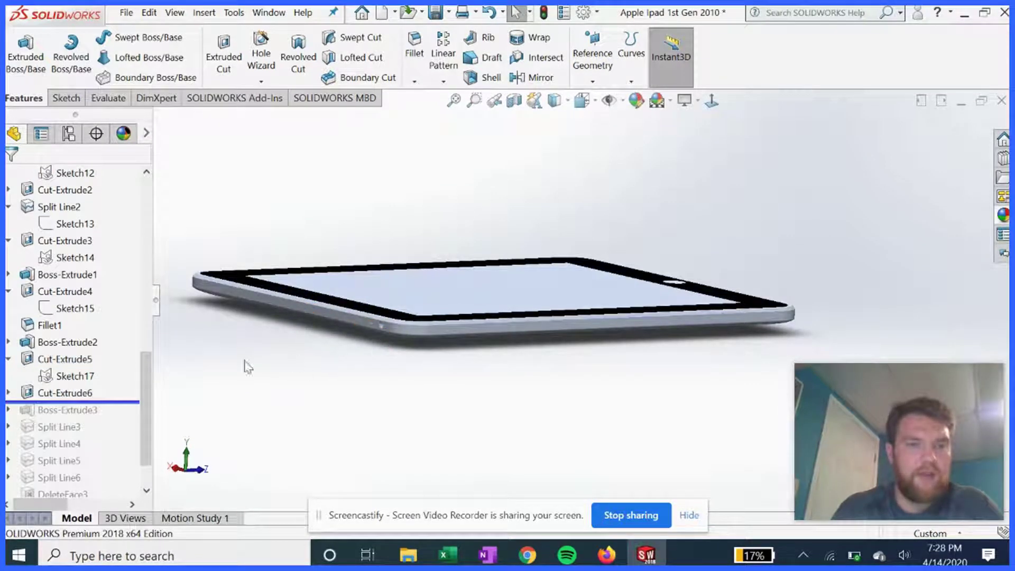
pyautogui.moveTo(131, 400); pyautogui.dragTo(122, 404)
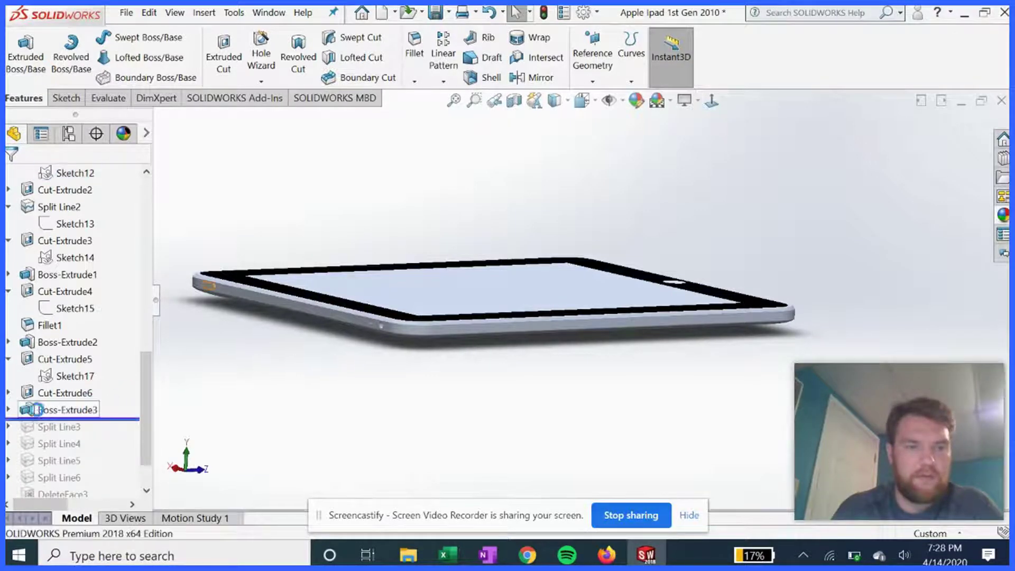
# Inspect Boss-Extrude3 edge-on and show its Sketch17 slot
pyautogui.click(64, 409)
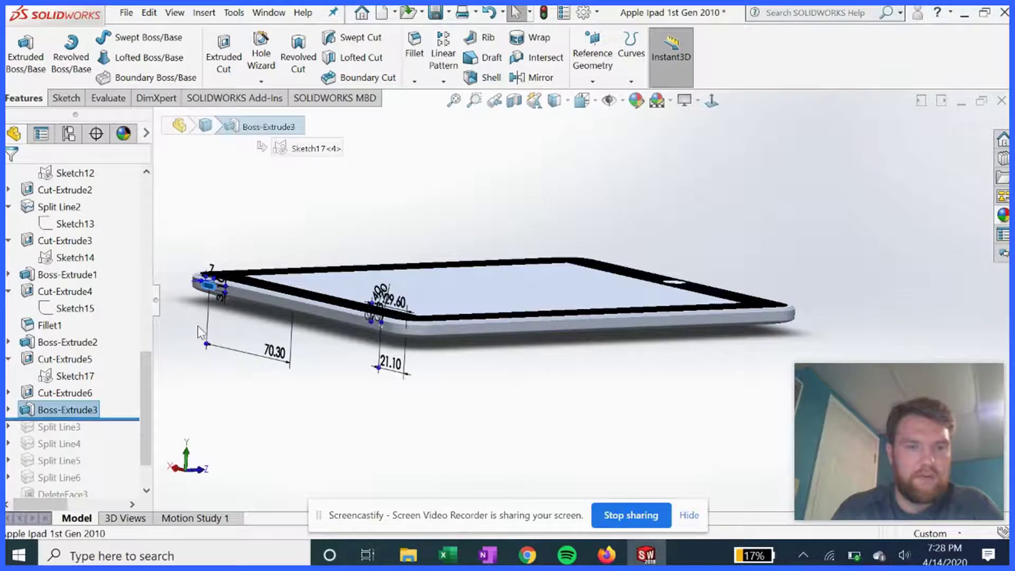
pyautogui.moveTo(197, 326); pyautogui.dragTo(268, 303, button='middle')
pyautogui.scroll(-5, 268, 302)
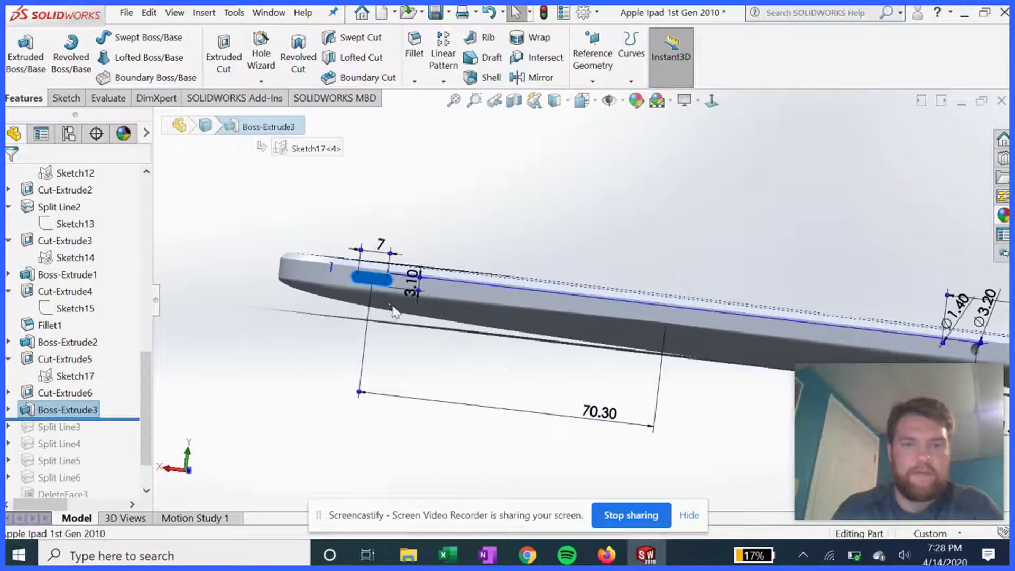
pyautogui.click(290, 316)
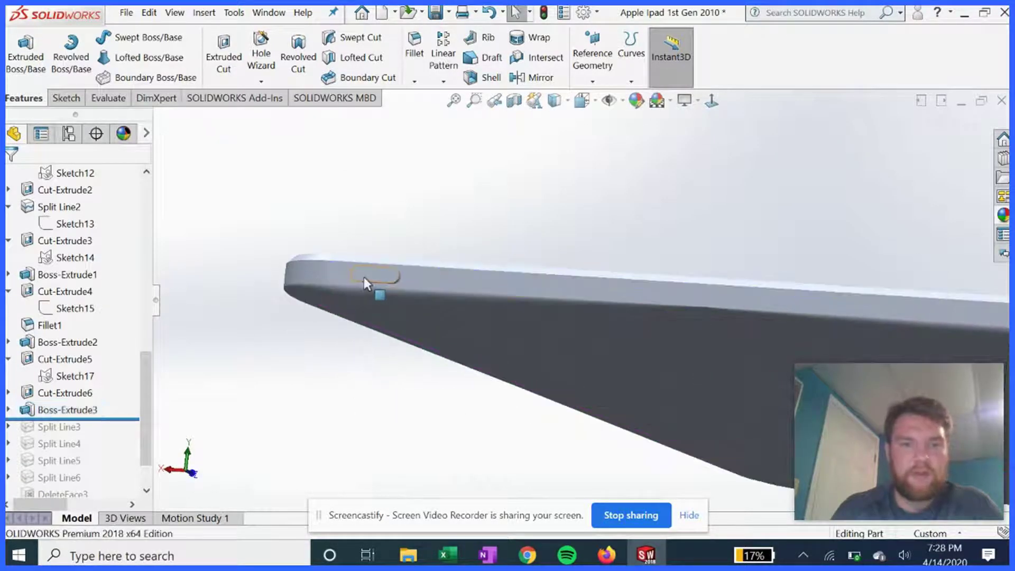
pyautogui.click(7, 410)
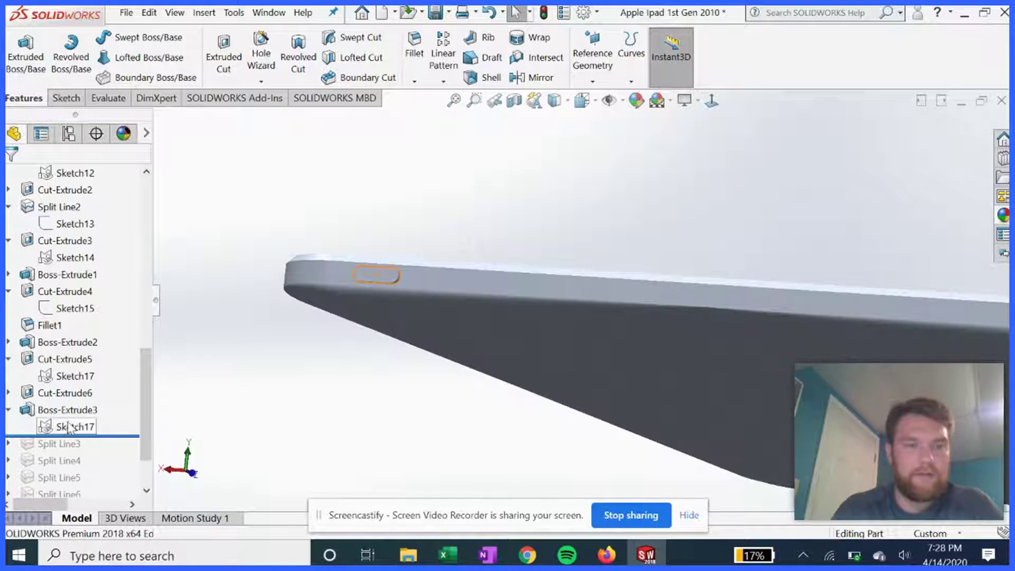
pyautogui.click(69, 427)
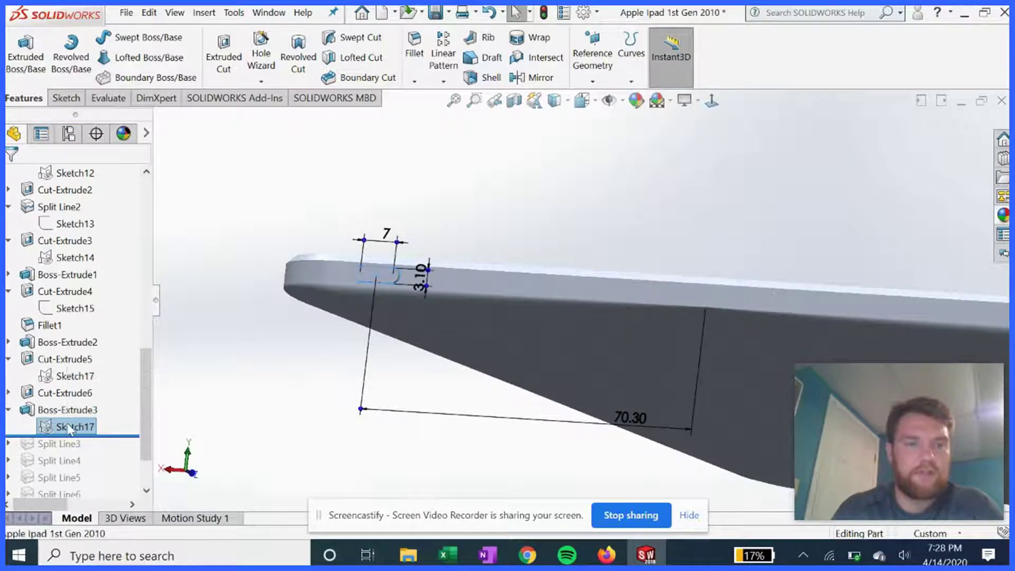
pyautogui.rightClick(68, 428)
pyautogui.press('Escape')
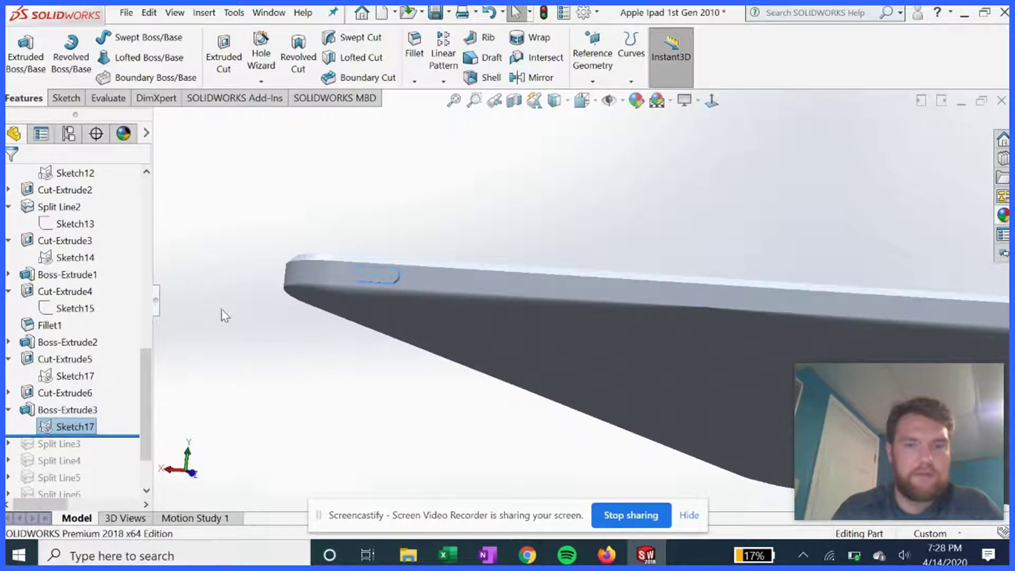
# Roll the model forward past Split Line3
pyautogui.moveTo(335, 363); pyautogui.dragTo(723, 343, button='middle')
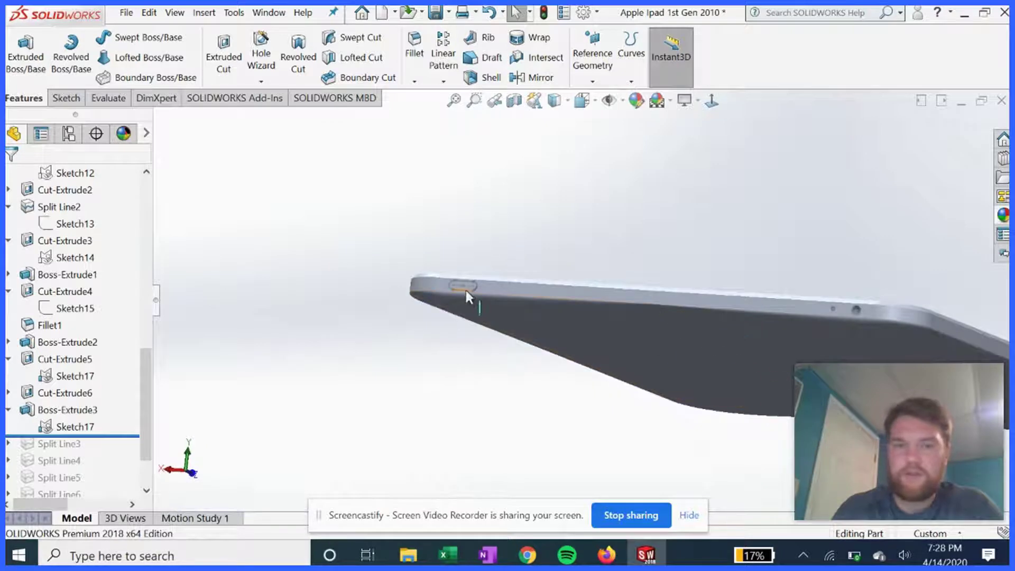
pyautogui.scroll(-1, 466, 296)
pyautogui.moveTo(147, 388); pyautogui.dragTo(140, 431)
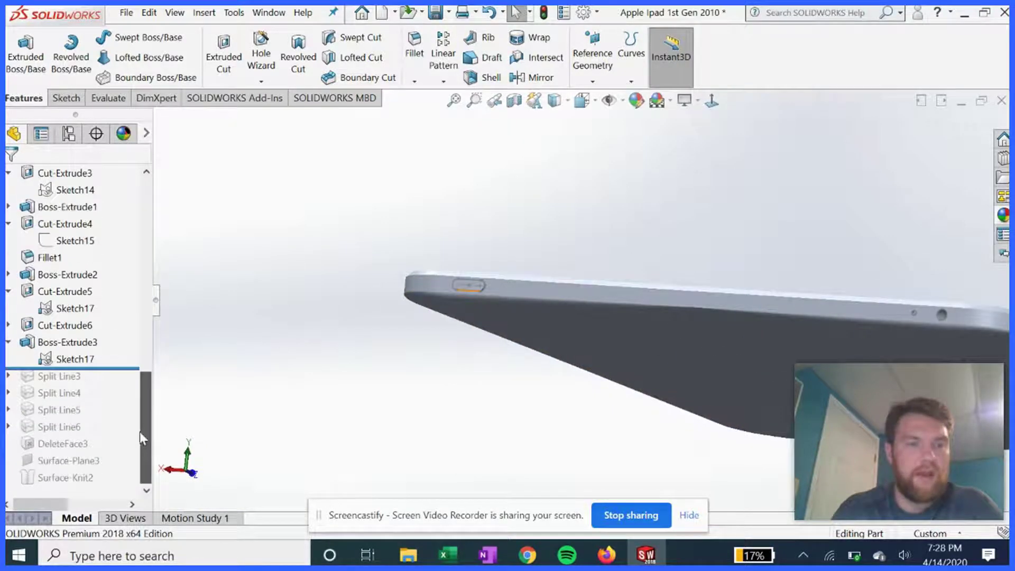
pyautogui.moveTo(110, 368); pyautogui.dragTo(103, 385)
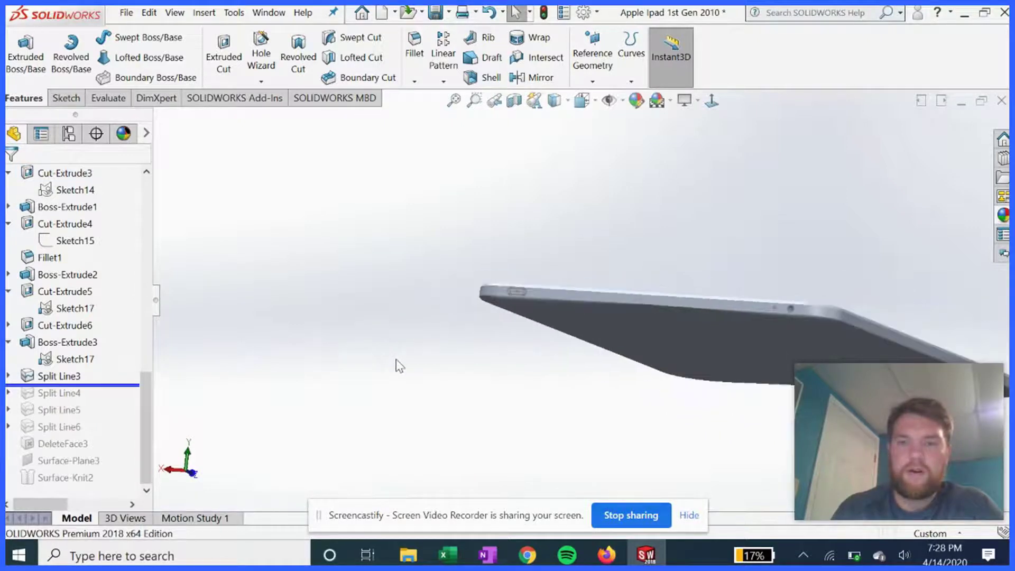
# Expand Split Line3 and show Sketch18 on the screen face of the tablet
pyautogui.moveTo(502, 359); pyautogui.dragTo(391, 296, button='middle')
pyautogui.click(8, 375)
pyautogui.click(68, 392)
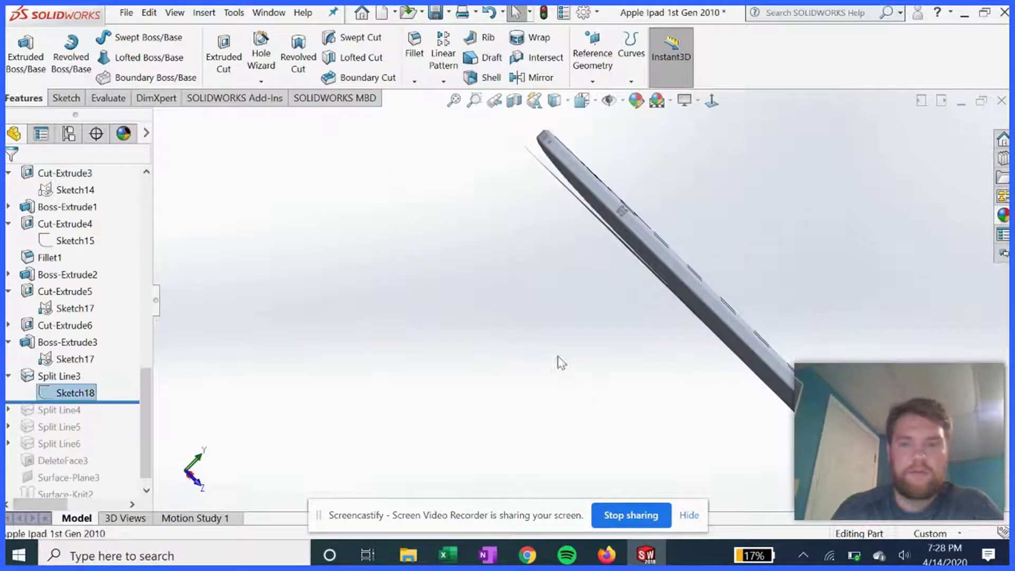
pyautogui.moveTo(612, 338)
pyautogui.mouseDown(button='middle')
pyautogui.moveTo(634, 325)
pyautogui.moveTo(713, 379)
pyautogui.moveTo(701, 381)
pyautogui.moveTo(739, 355)
pyautogui.moveTo(602, 348)
pyautogui.moveTo(525, 424)
pyautogui.moveTo(487, 422)
pyautogui.moveTo(454, 394)
pyautogui.mouseUp(button='middle')
pyautogui.scroll(-3, 701, 380)
pyautogui.scroll(-3, 465, 410)
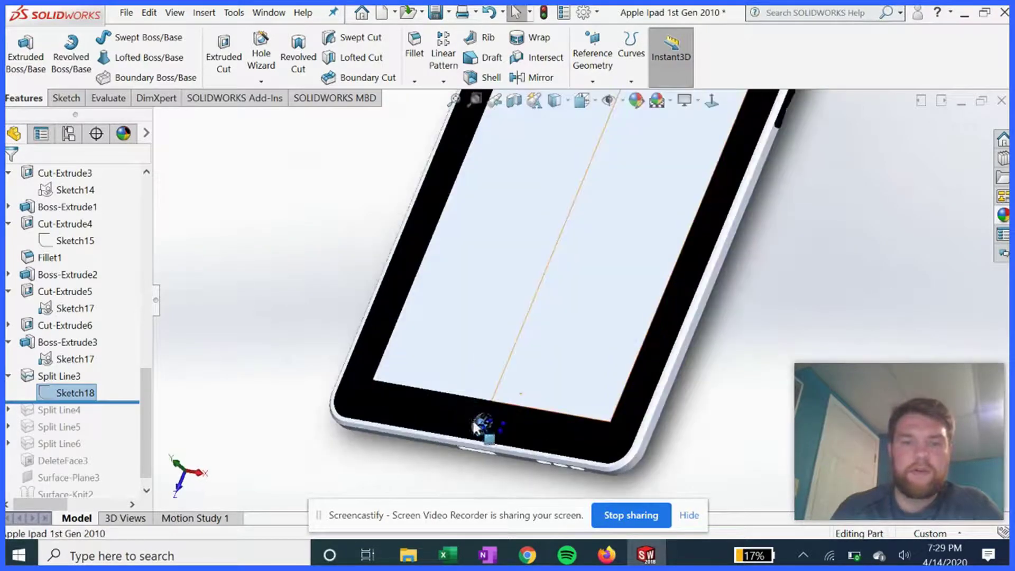
pyautogui.scroll(-2, 491, 415)
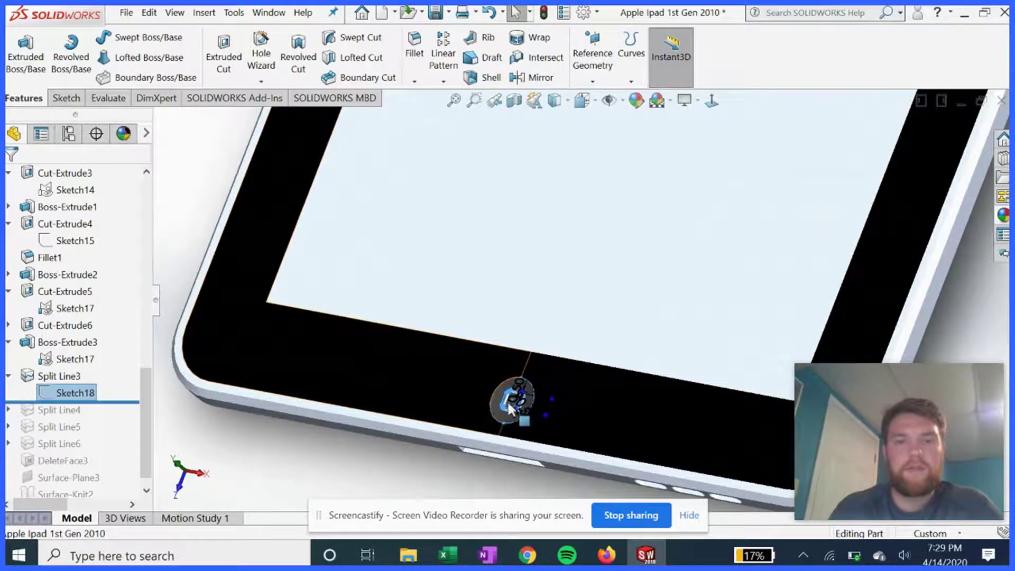
pyautogui.scroll(4, 421, 343)
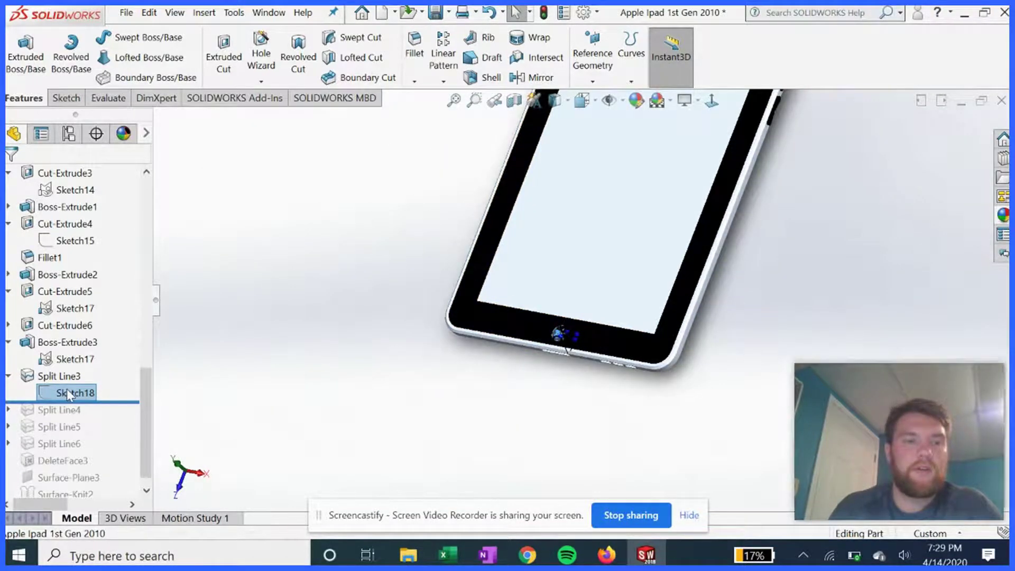
# Edit Sketch18 face-on, zoom out over the home-button icon, then exit the sketch
pyautogui.rightClick(67, 393)
pyautogui.click(108, 262)
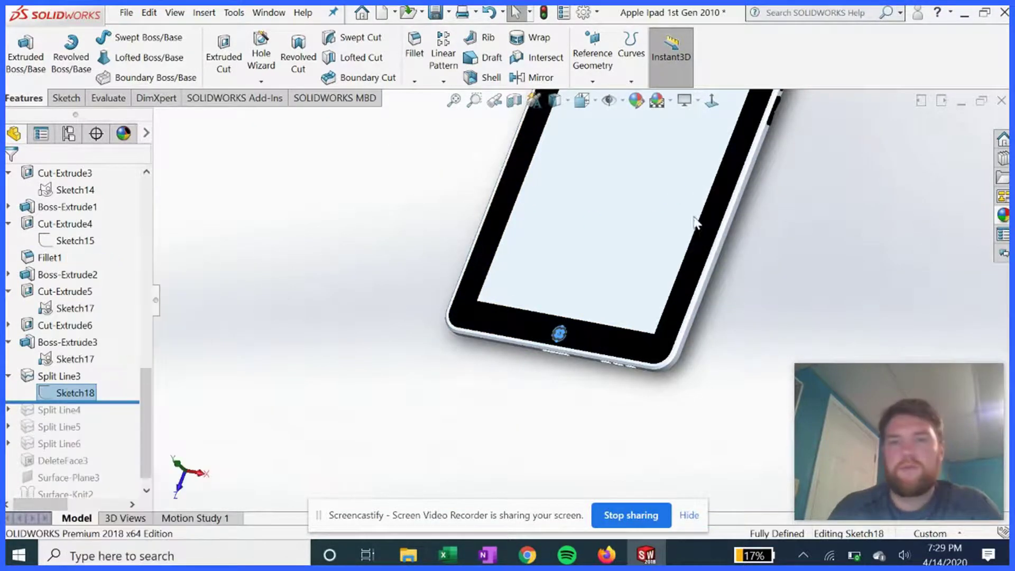
pyautogui.click(712, 100)
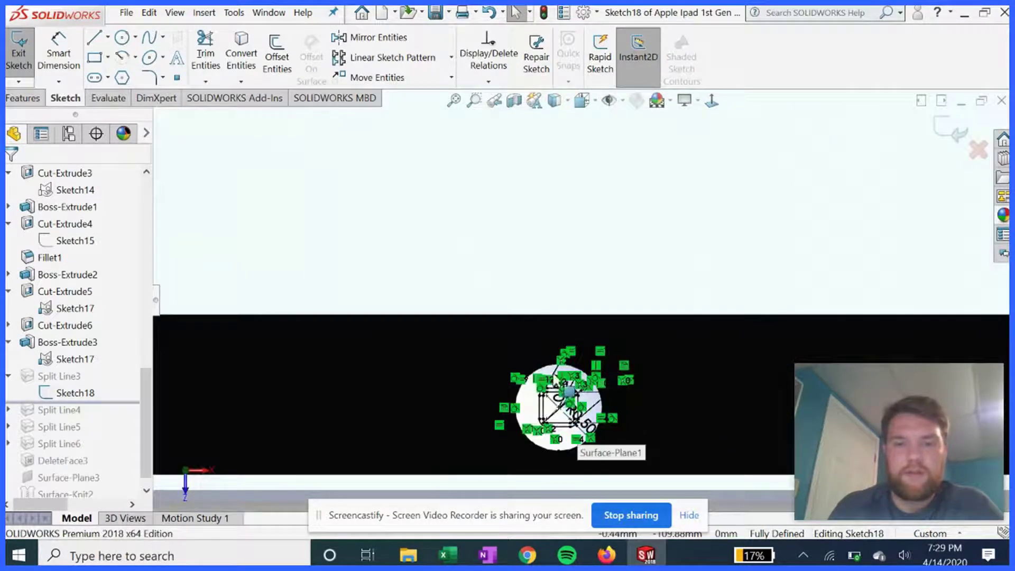
pyautogui.press('z')
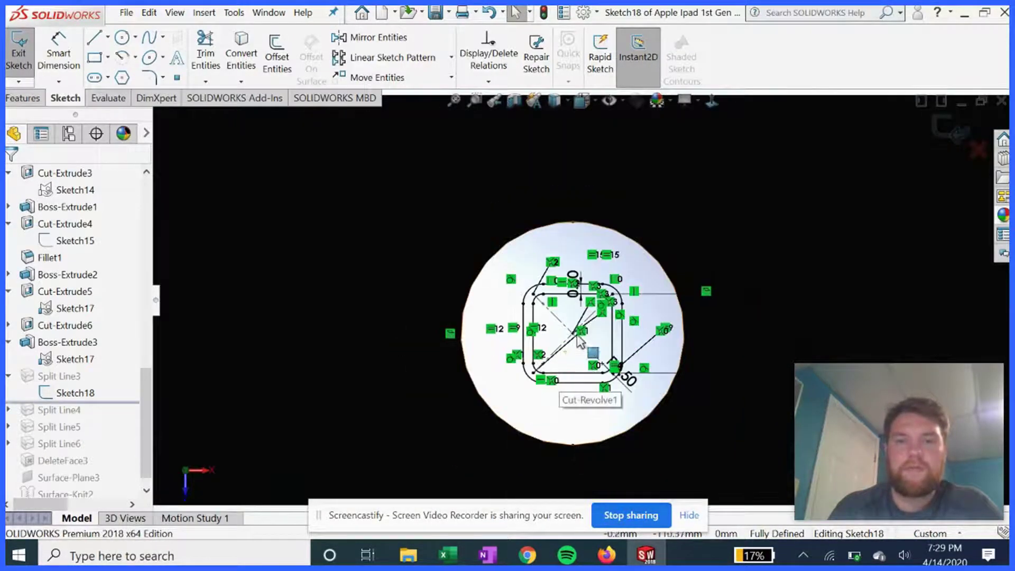
pyautogui.press('z')
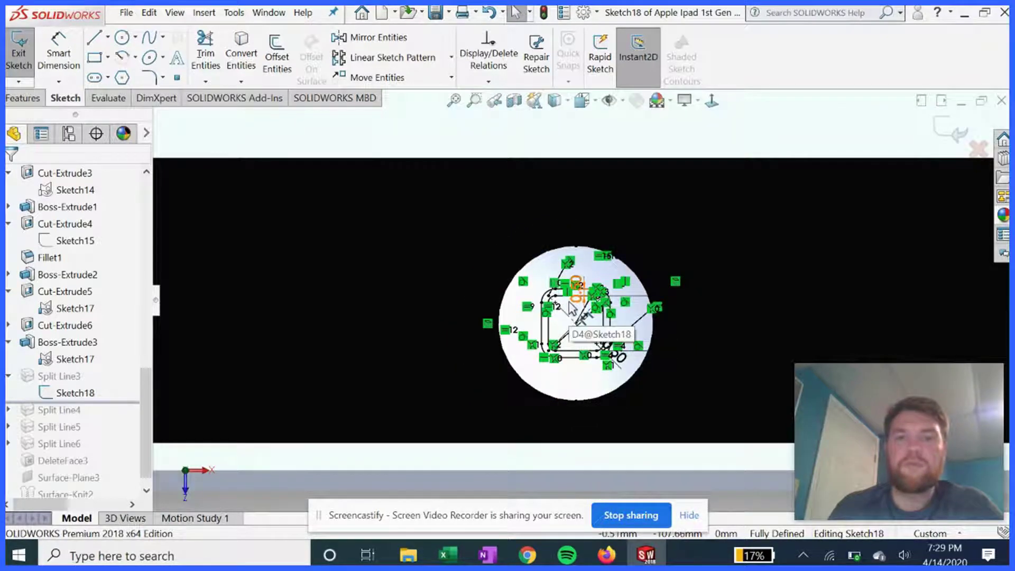
pyautogui.press('z')
pyautogui.press('z')
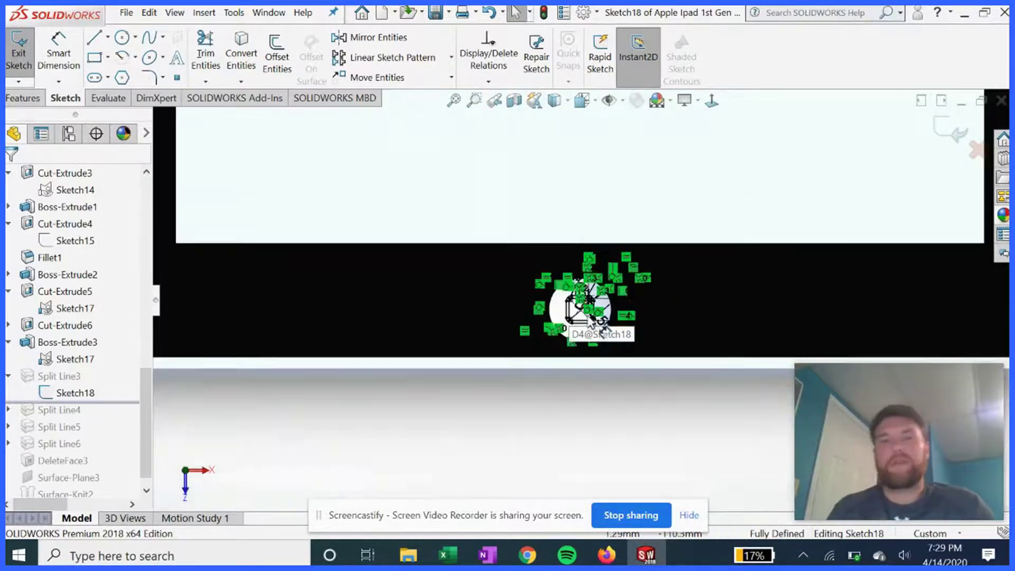
pyautogui.click(946, 131)
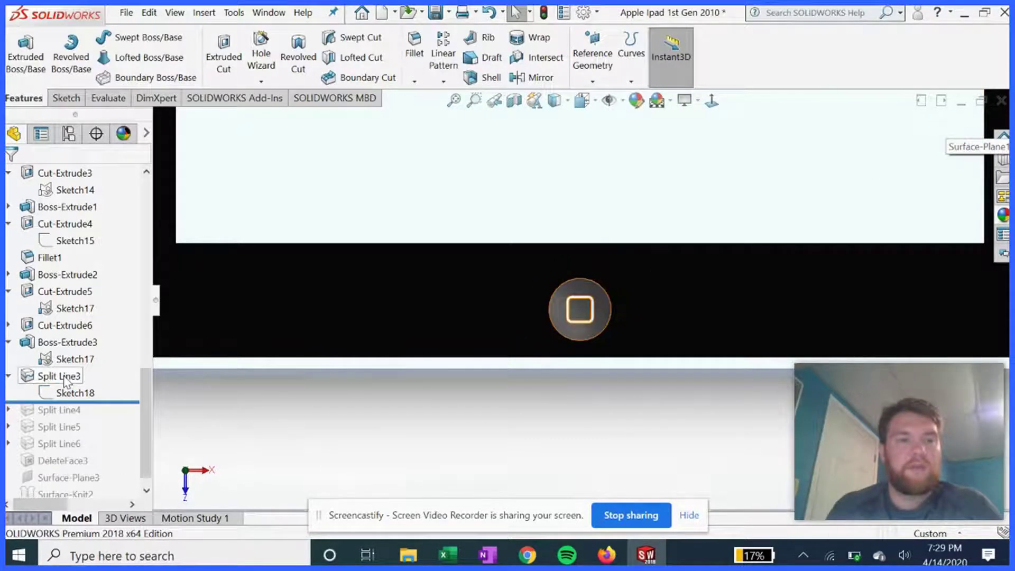
# Confirm Split Line3 from Sketch18 on Face<1>, outlining the rounded-square home-button icon
pyautogui.click(39, 379)
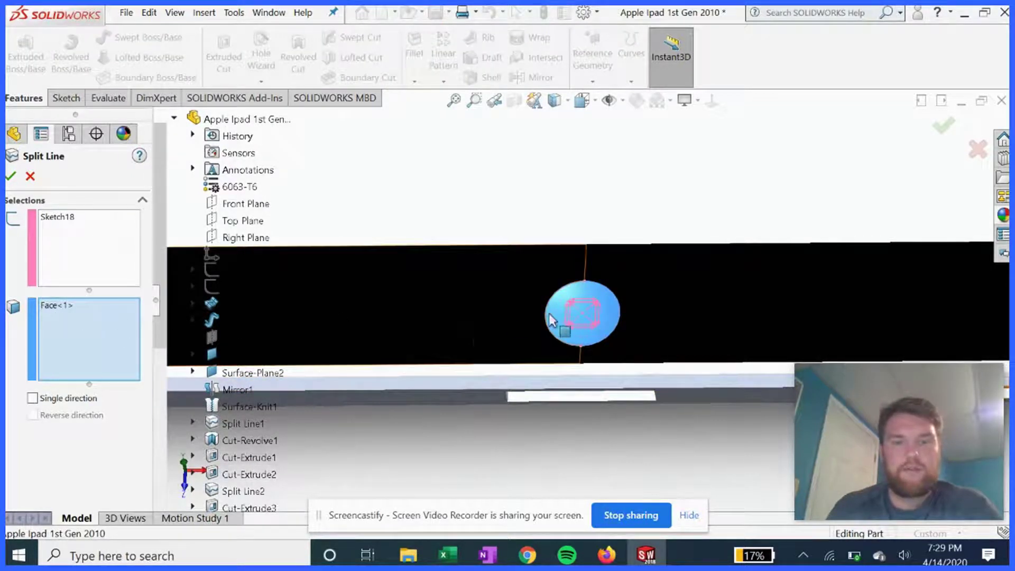
pyautogui.click(10, 176)
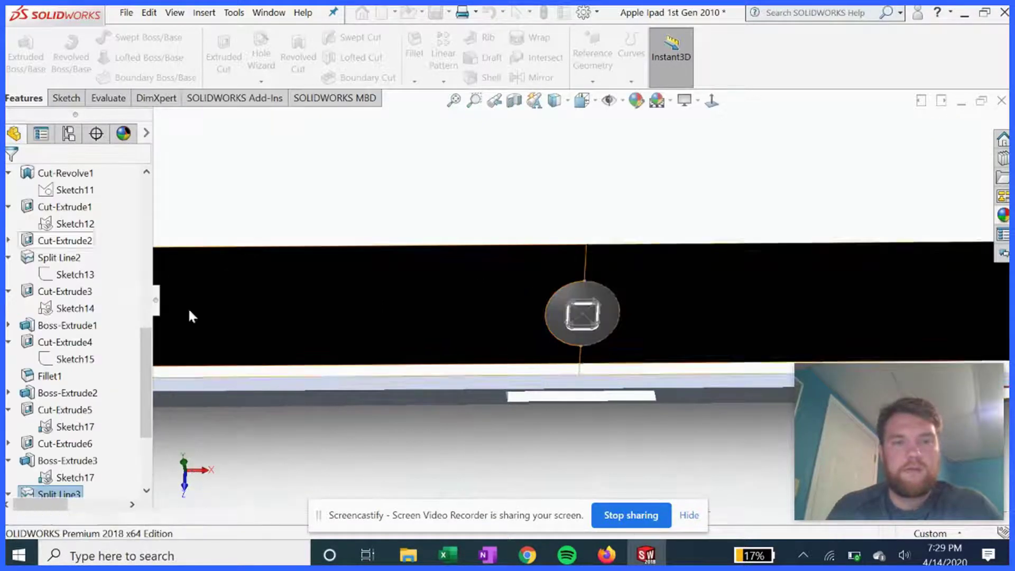
pyautogui.scroll(-2, 330, 328)
pyautogui.scroll(2, 334, 330)
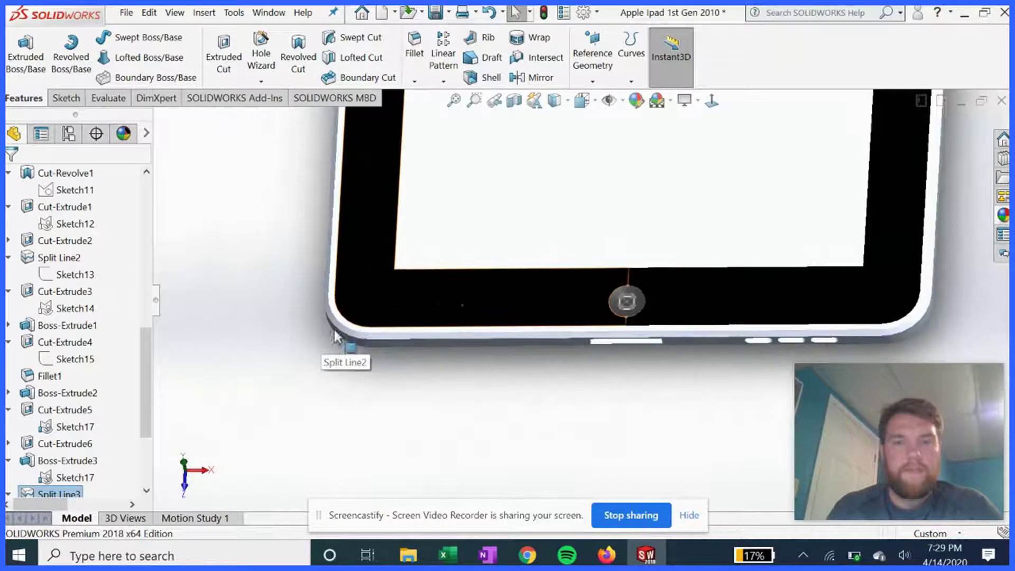
pyautogui.moveTo(145, 329)
pyautogui.mouseDown()
pyautogui.moveTo(146, 374)
pyautogui.moveTo(120, 403)
pyautogui.moveTo(119, 428)
pyautogui.mouseUp()
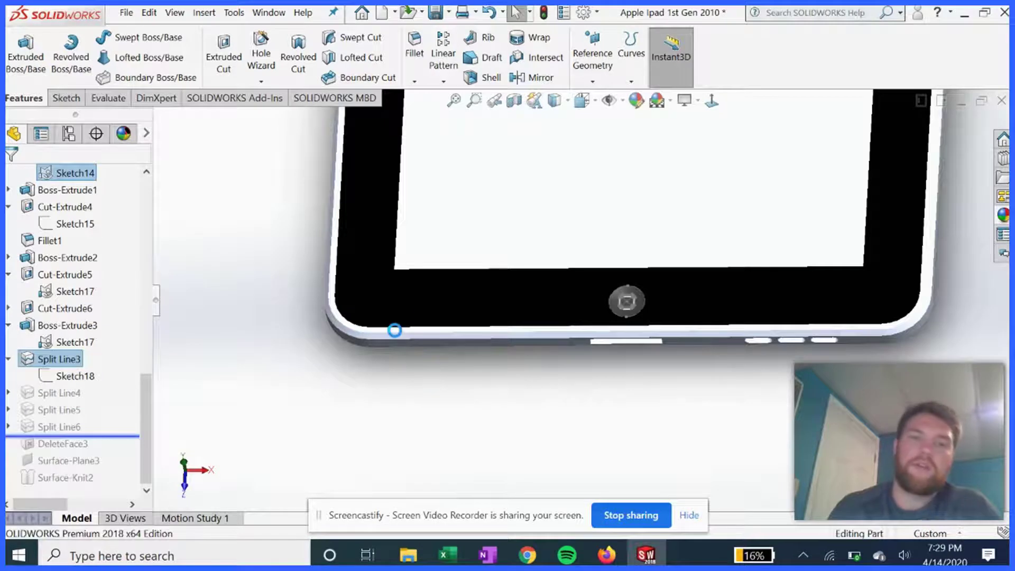
pyautogui.moveTo(526, 282); pyautogui.dragTo(339, 238, button='middle')
pyautogui.moveTo(346, 196); pyautogui.dragTo(267, 215, button='middle')
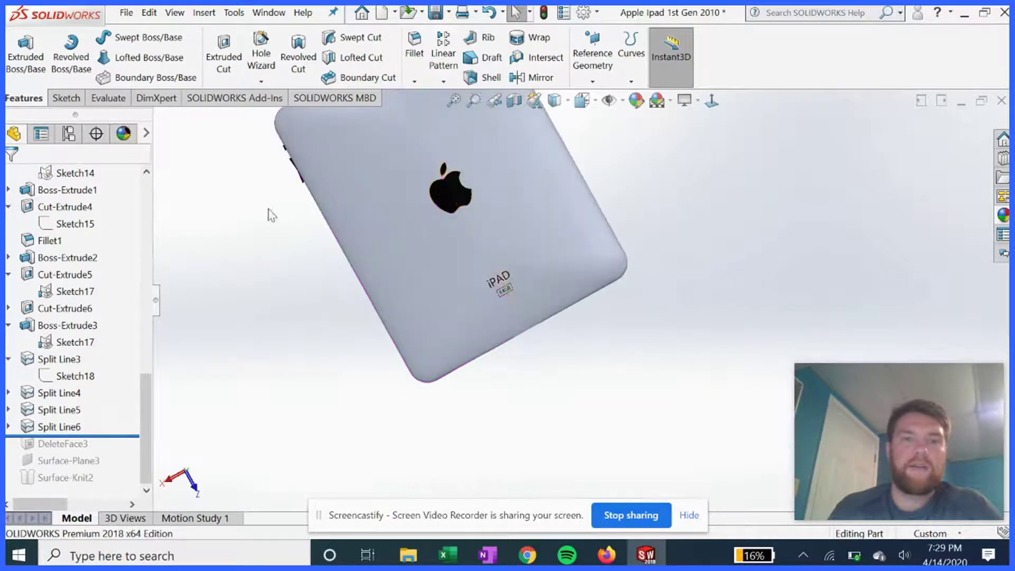
pyautogui.click(57, 377)
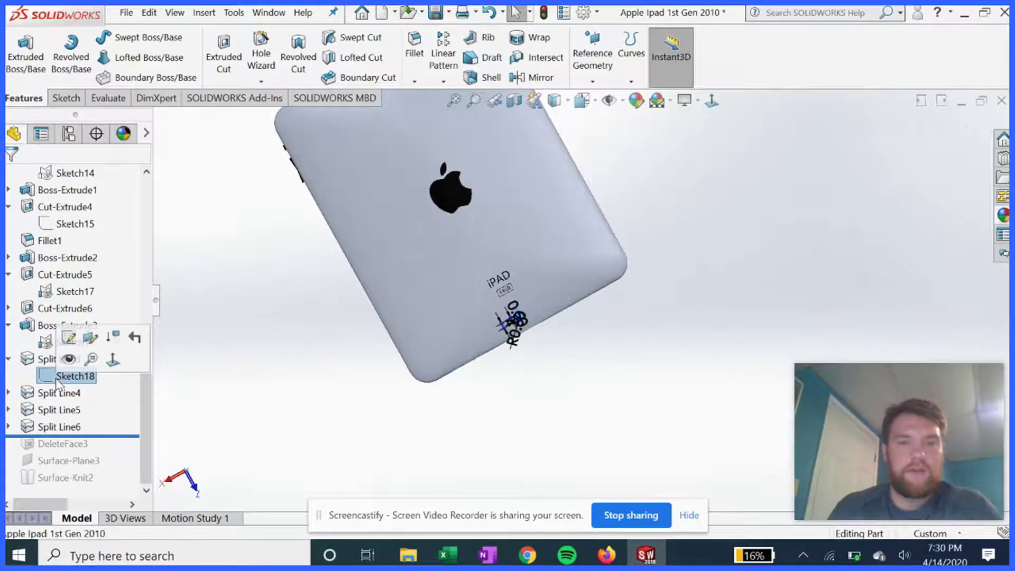
pyautogui.click(8, 392)
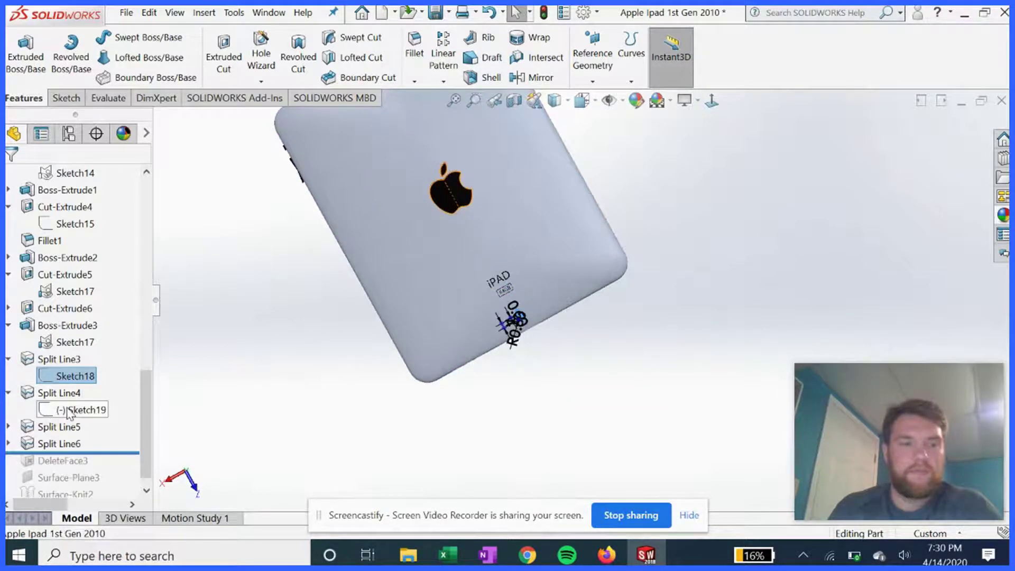
pyautogui.click(74, 409)
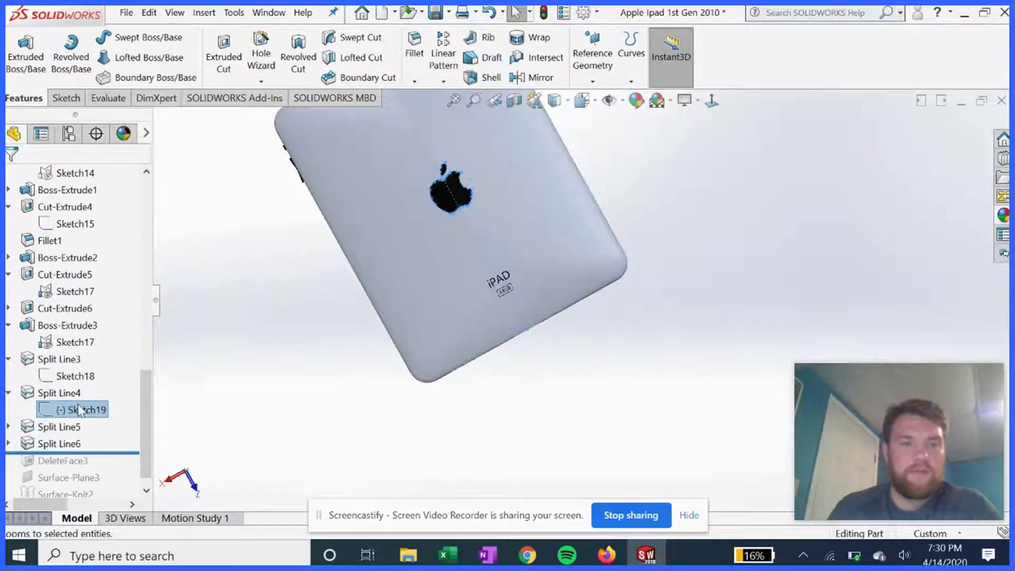
pyautogui.rightClick(78, 403)
pyautogui.click(93, 273)
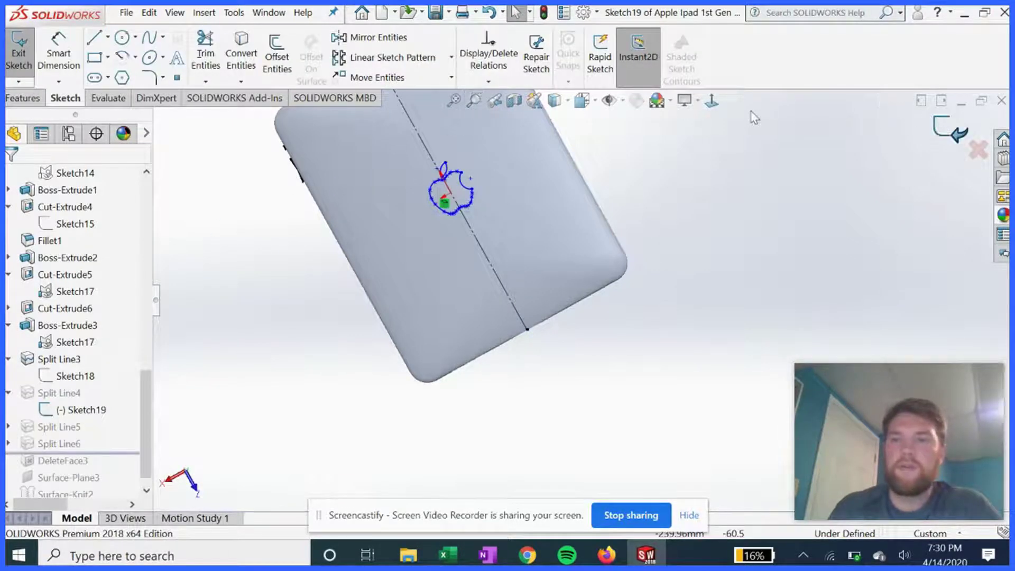
pyautogui.click(712, 101)
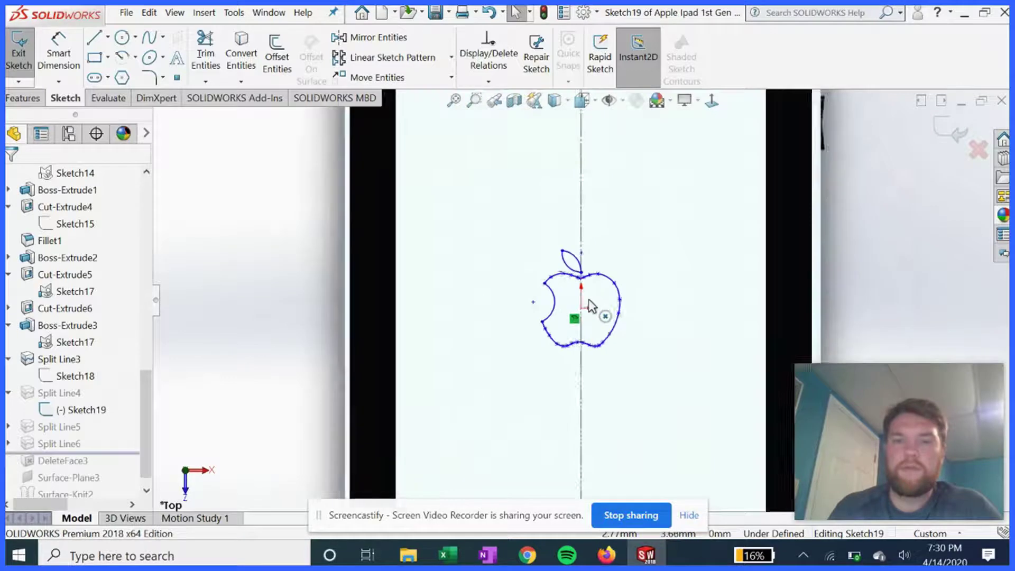
pyautogui.scroll(2, 588, 299)
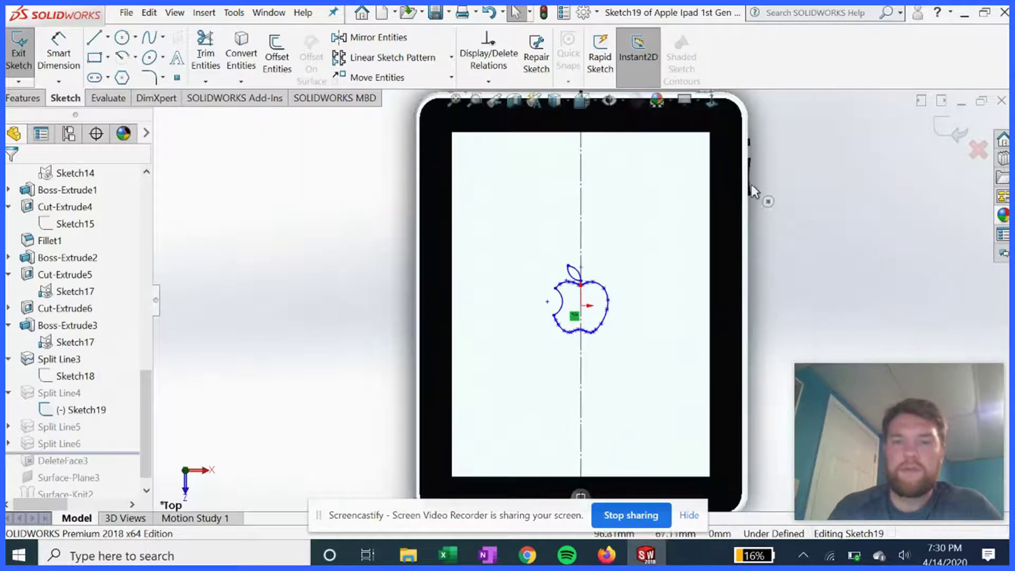
pyautogui.click(941, 129)
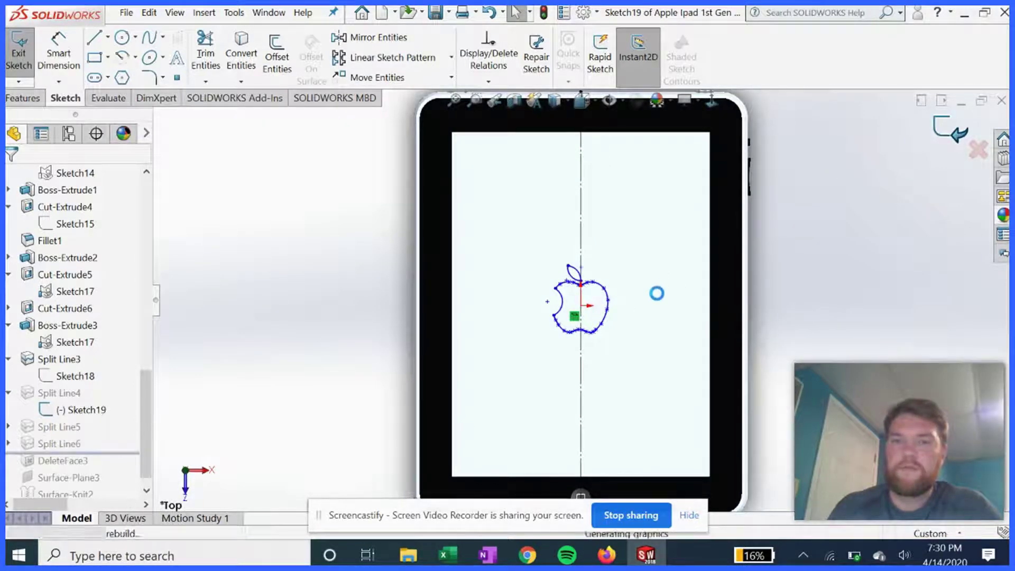
pyautogui.moveTo(634, 312); pyautogui.dragTo(372, 208, button='middle')
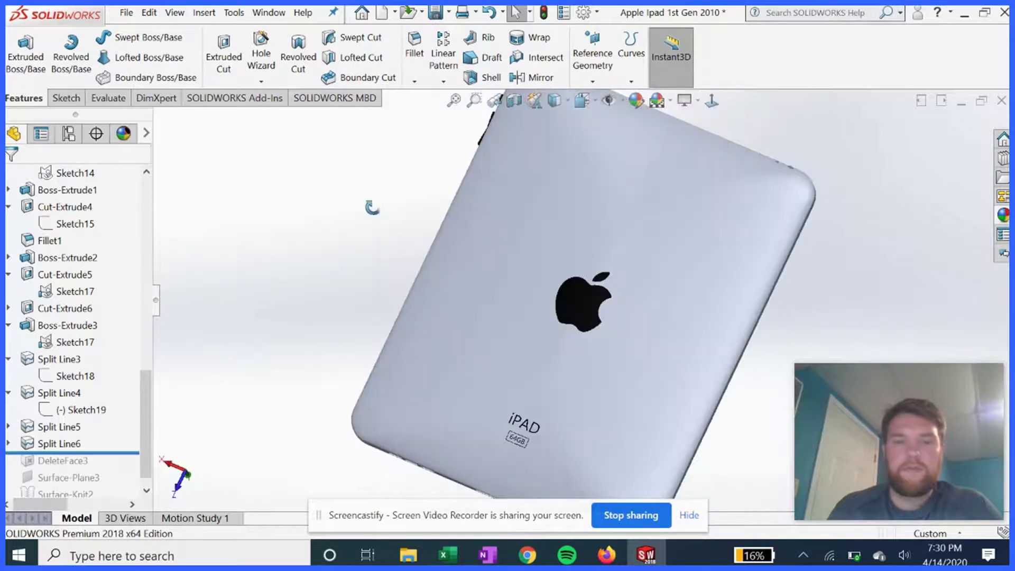
pyautogui.rightClick(75, 410)
pyautogui.click(632, 281)
pyautogui.click(606, 343)
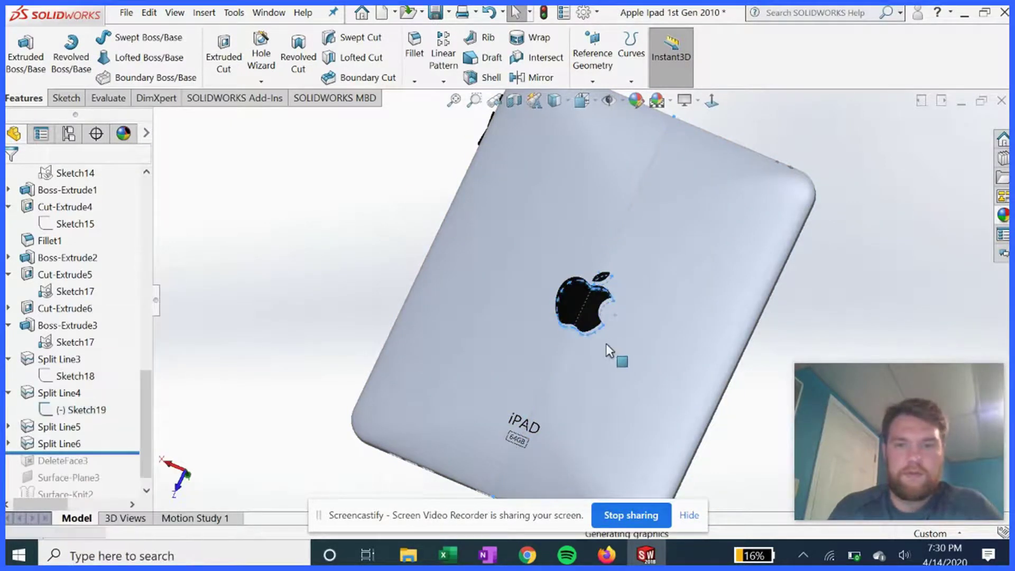
pyautogui.moveTo(605, 343)
pyautogui.mouseDown(button='middle')
pyautogui.moveTo(596, 304)
pyautogui.moveTo(579, 330)
pyautogui.moveTo(641, 356)
pyautogui.moveTo(581, 344)
pyautogui.moveTo(666, 341)
pyautogui.moveTo(528, 380)
pyautogui.mouseUp(button='middle')
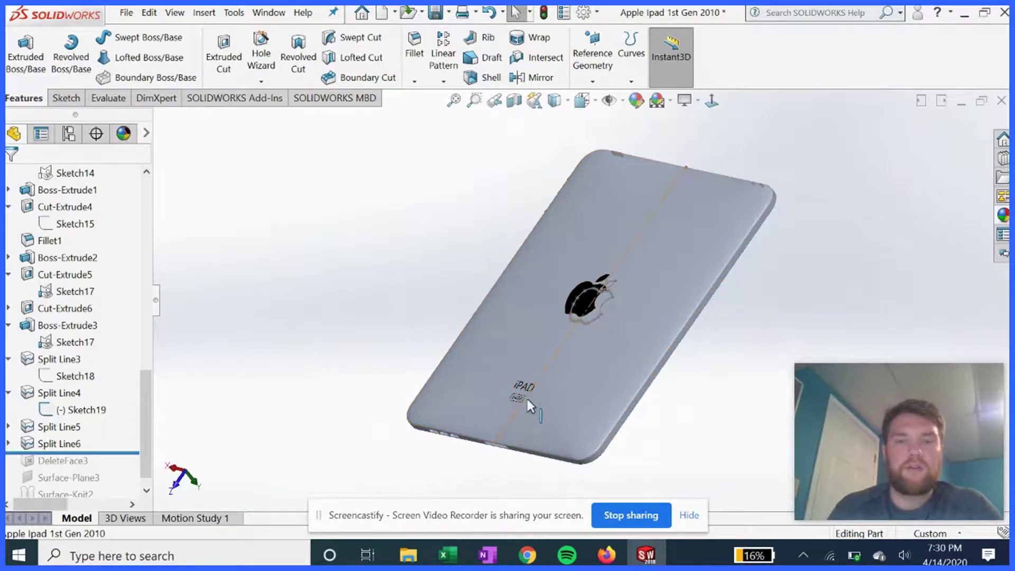
pyautogui.scroll(-2, 530, 406)
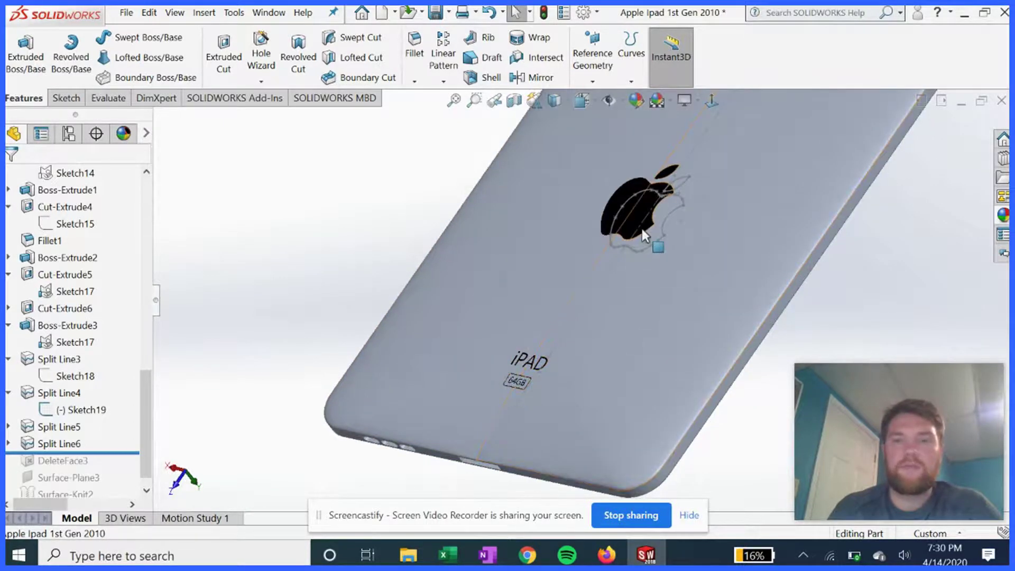
pyautogui.scroll(3, 420, 263)
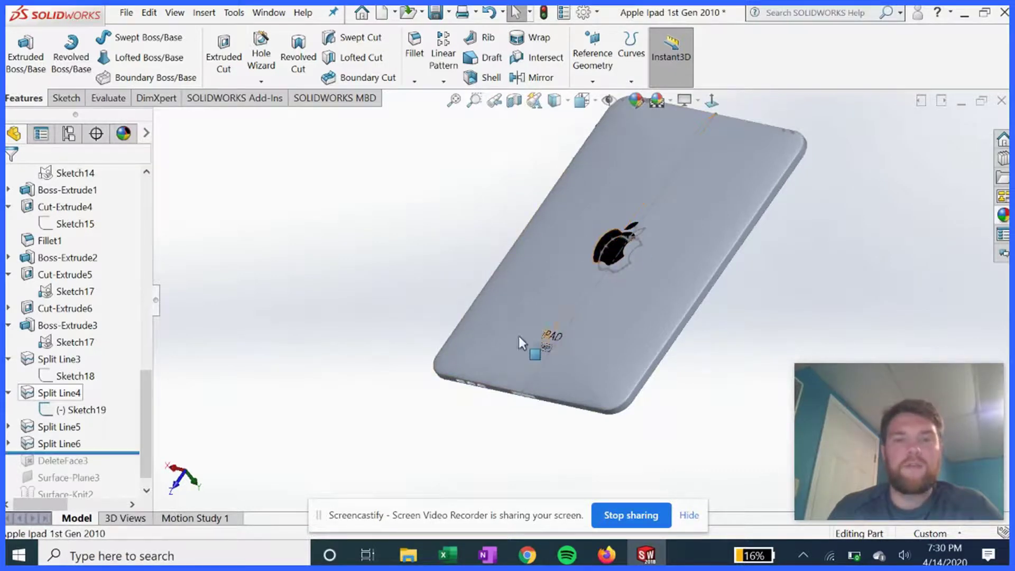
pyautogui.click(8, 392)
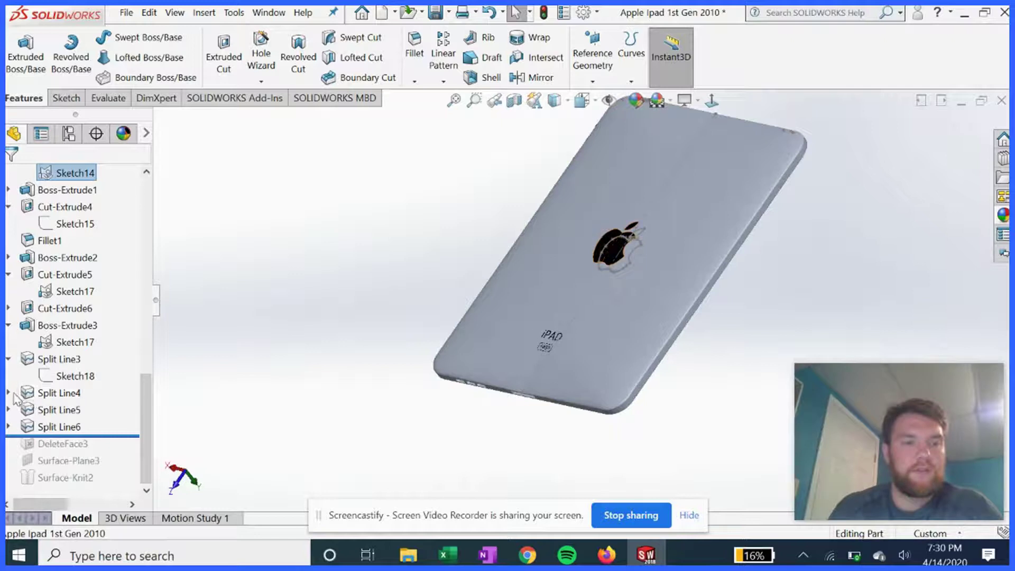
pyautogui.rightClick(74, 410)
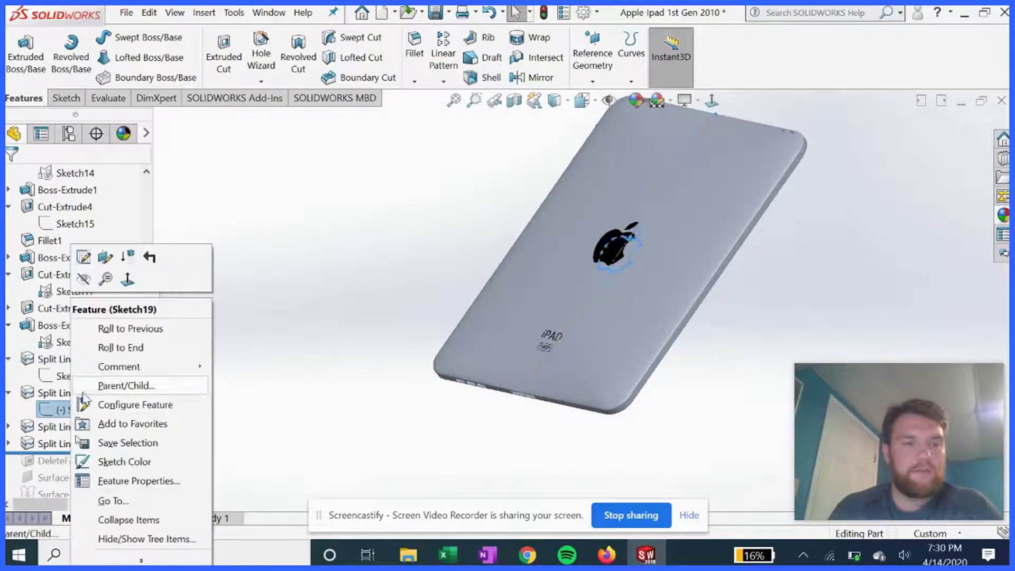
pyautogui.click(83, 278)
pyautogui.click(321, 335)
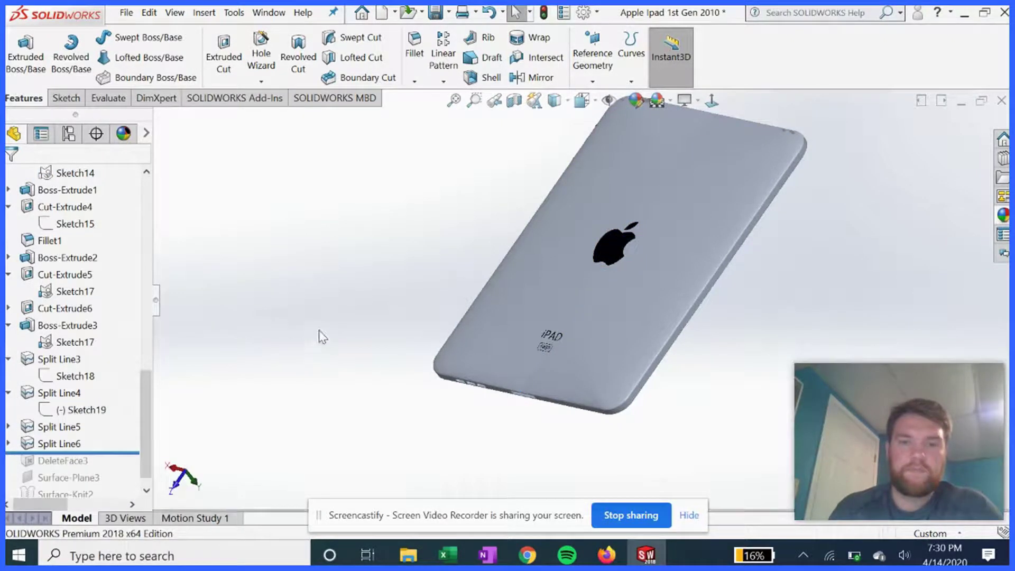
pyautogui.scroll(-1, 139, 447)
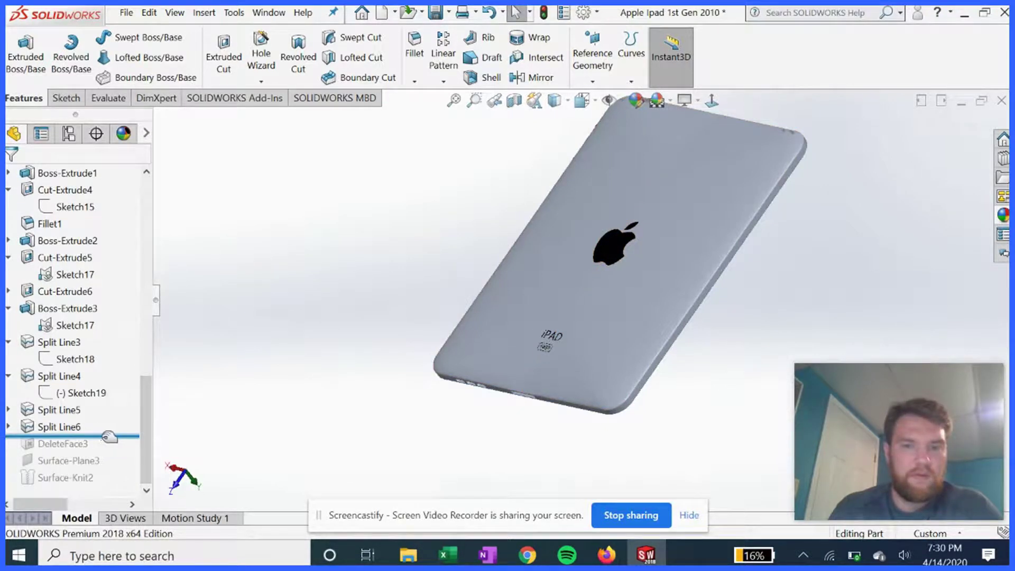
# Expand Split Line6 and view its Sketch21 64GB badge face-on
pyautogui.click(8, 426)
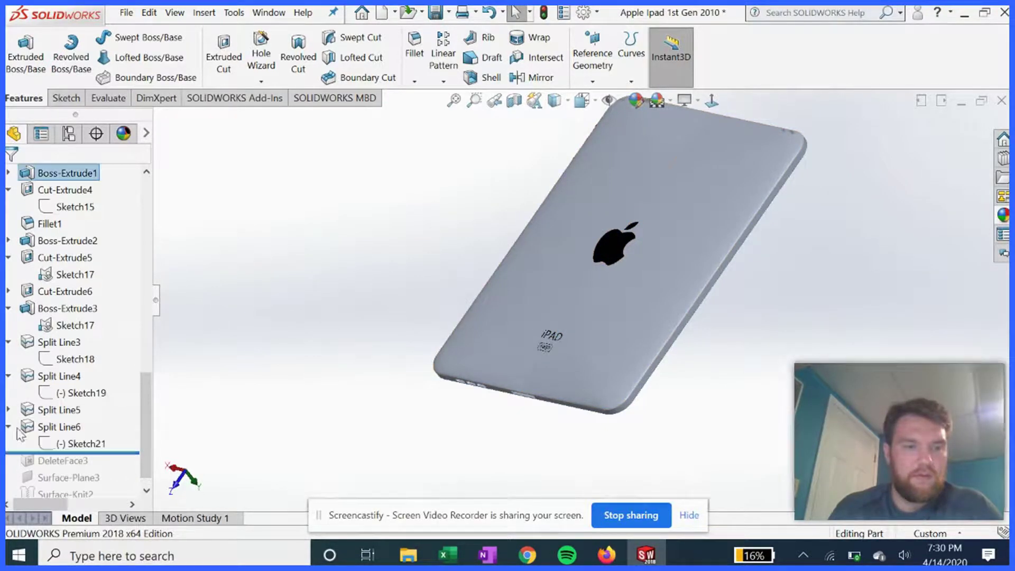
pyautogui.click(71, 444)
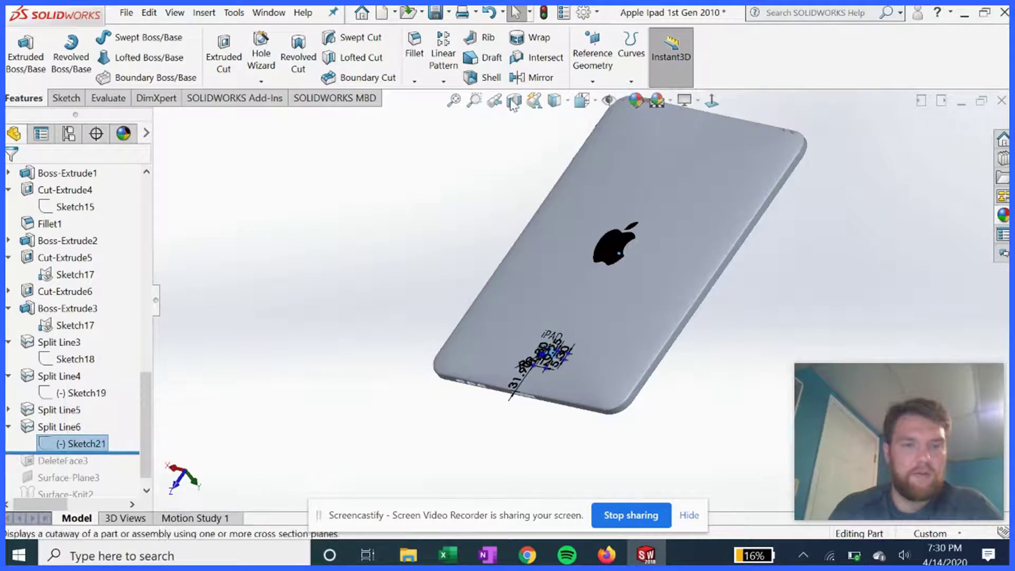
pyautogui.click(712, 101)
pyautogui.scroll(-5, 576, 401)
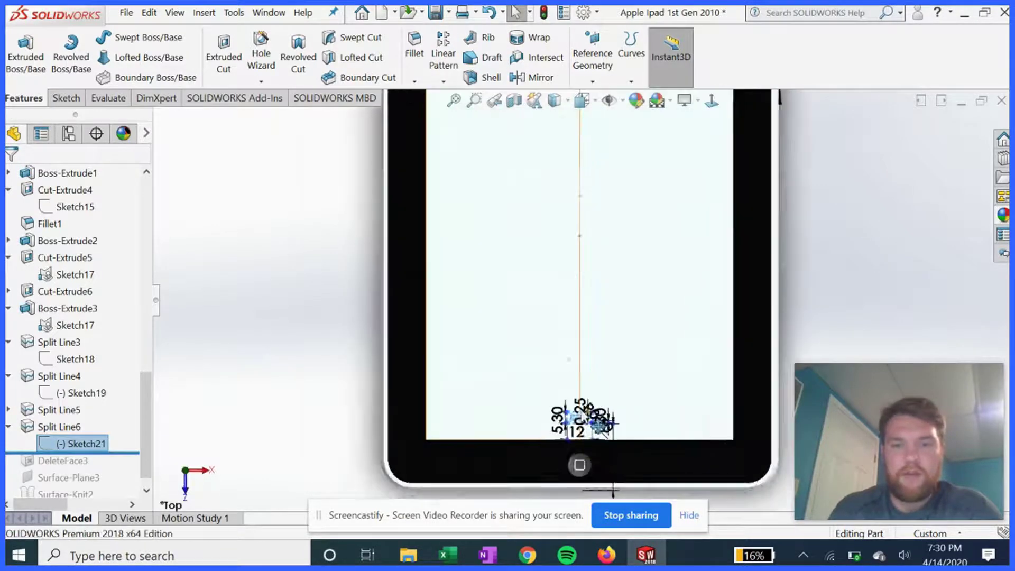
pyautogui.scroll(-6, 581, 415)
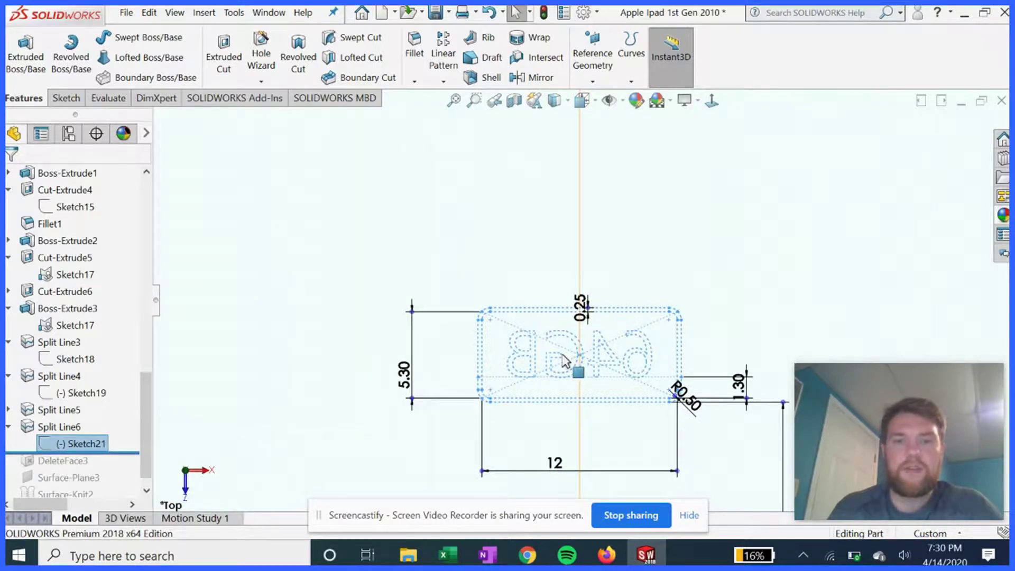
pyautogui.scroll(5, 626, 374)
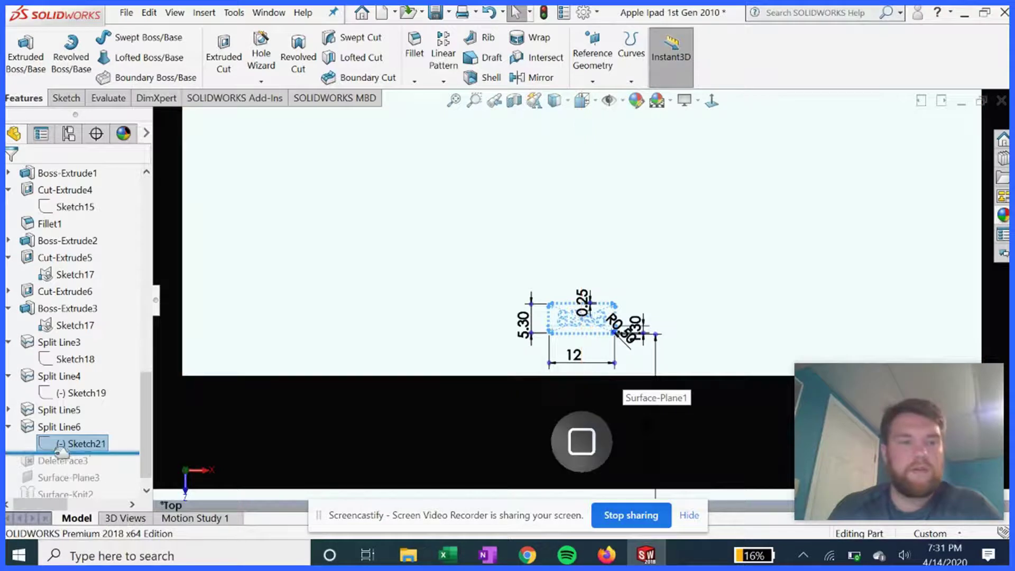
pyautogui.rightClick(67, 437)
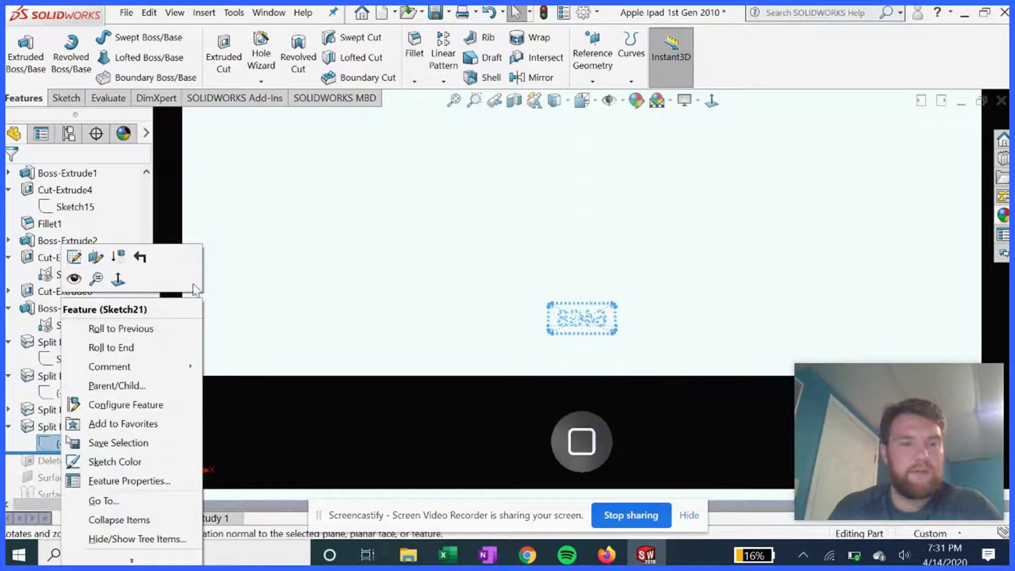
pyautogui.click(364, 356)
pyautogui.scroll(5, 364, 355)
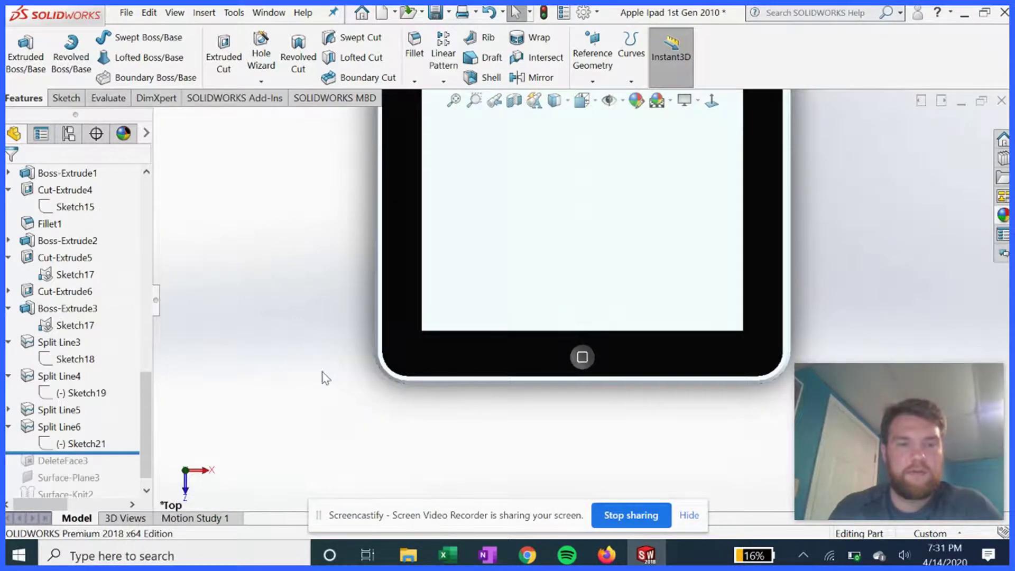
# Turn to the iPad's back view and roll forward past DeleteFace3 and Surface-Plane3
pyautogui.hotkey('ctrl', '2')
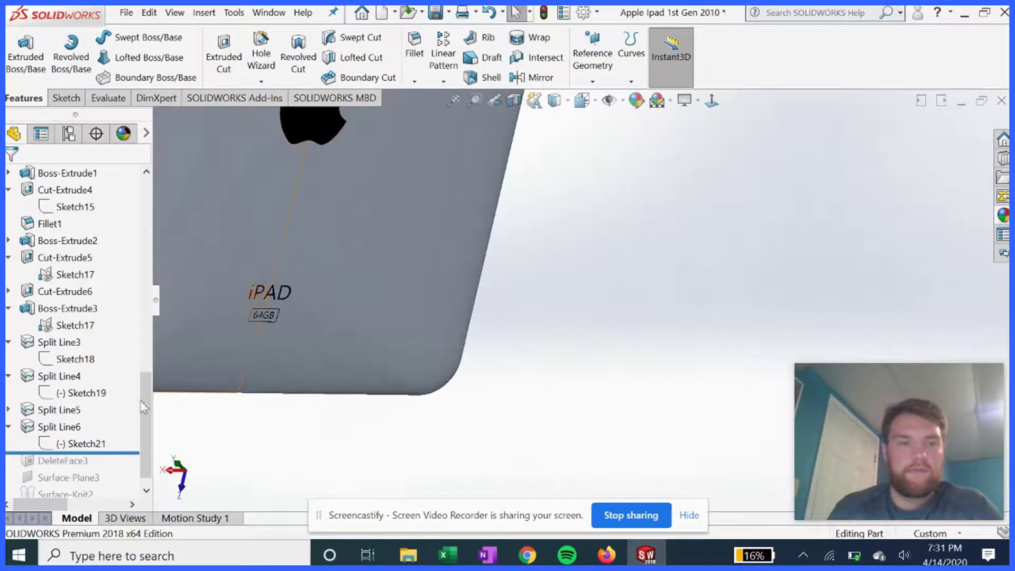
pyautogui.moveTo(143, 407); pyautogui.dragTo(115, 455)
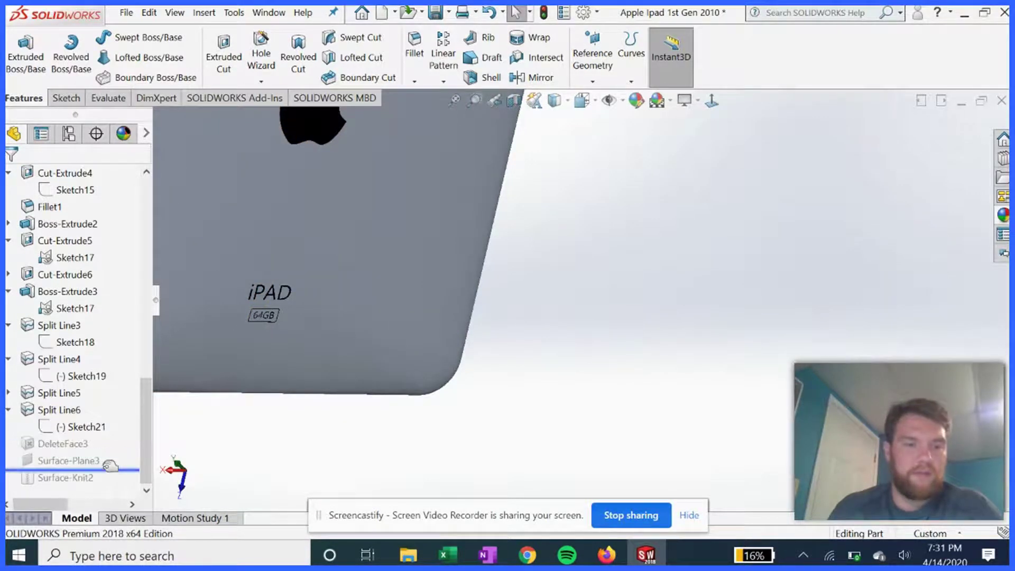
pyautogui.moveTo(110, 465); pyautogui.dragTo(110, 468)
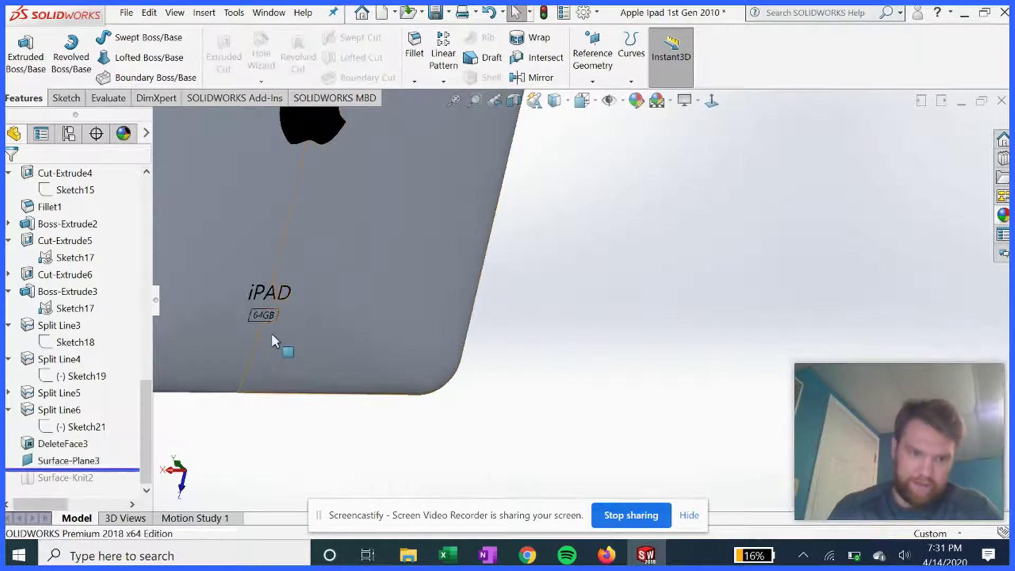
pyautogui.hotkey('ctrl', '7')
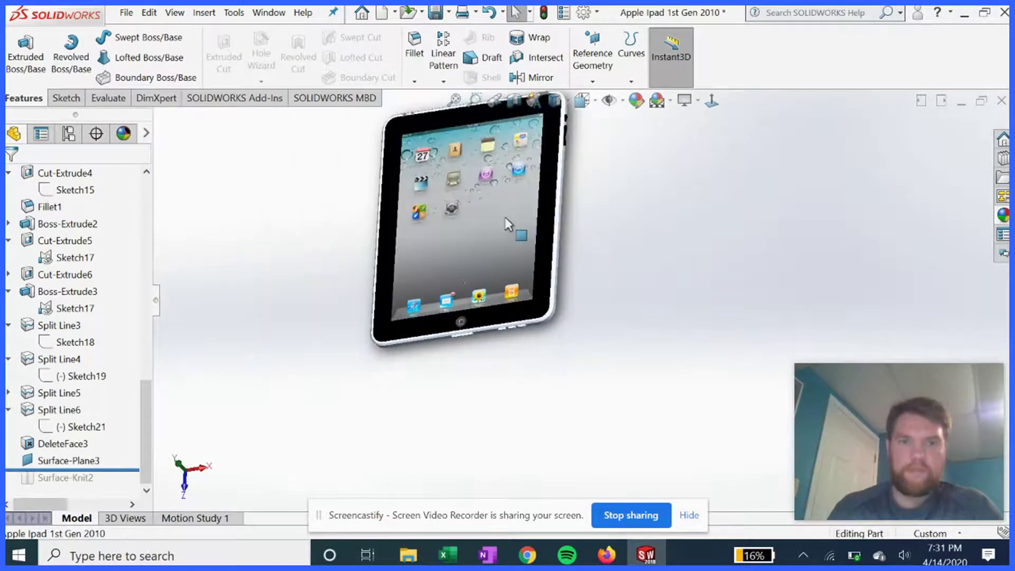
pyautogui.scroll(-3, 505, 224)
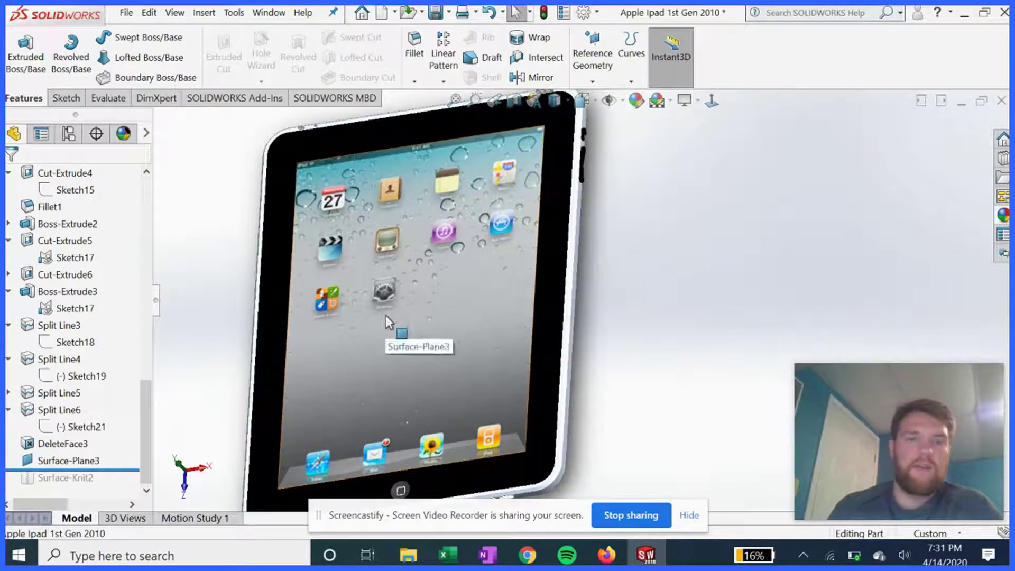
pyautogui.moveTo(74, 468); pyautogui.dragTo(74, 444)
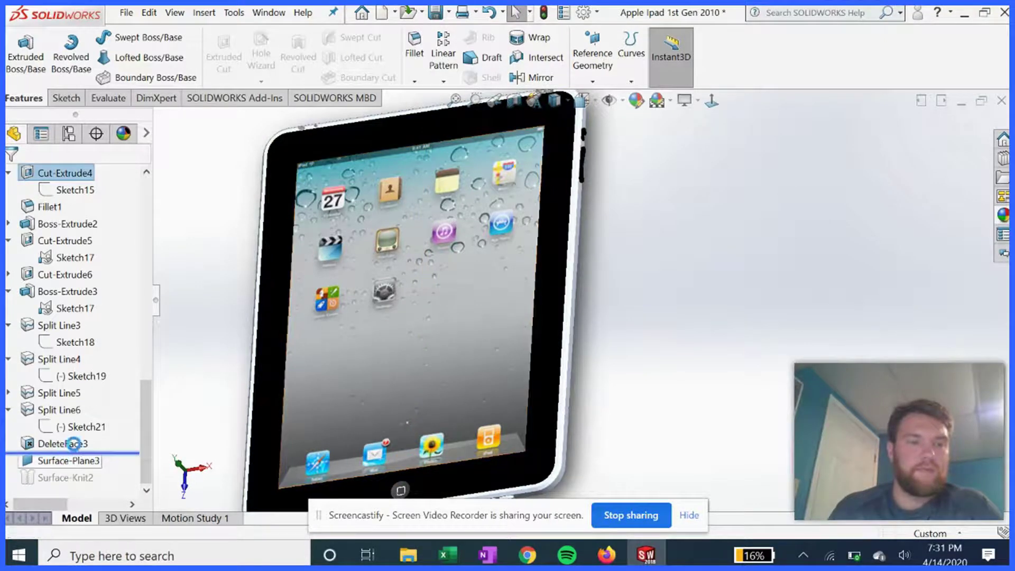
pyautogui.scroll(3, 338, 404)
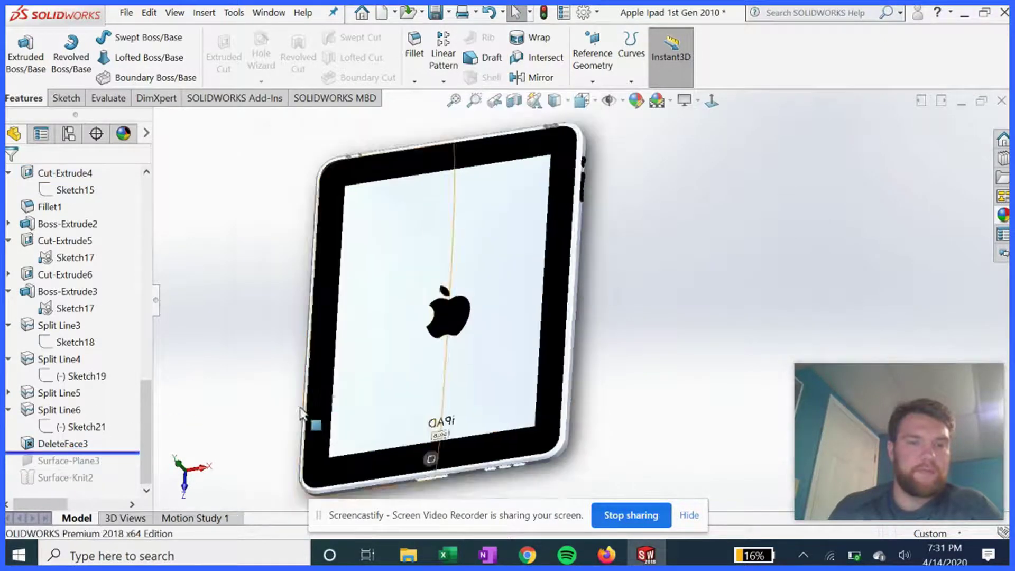
pyautogui.moveTo(417, 348); pyautogui.dragTo(465, 274, button='middle')
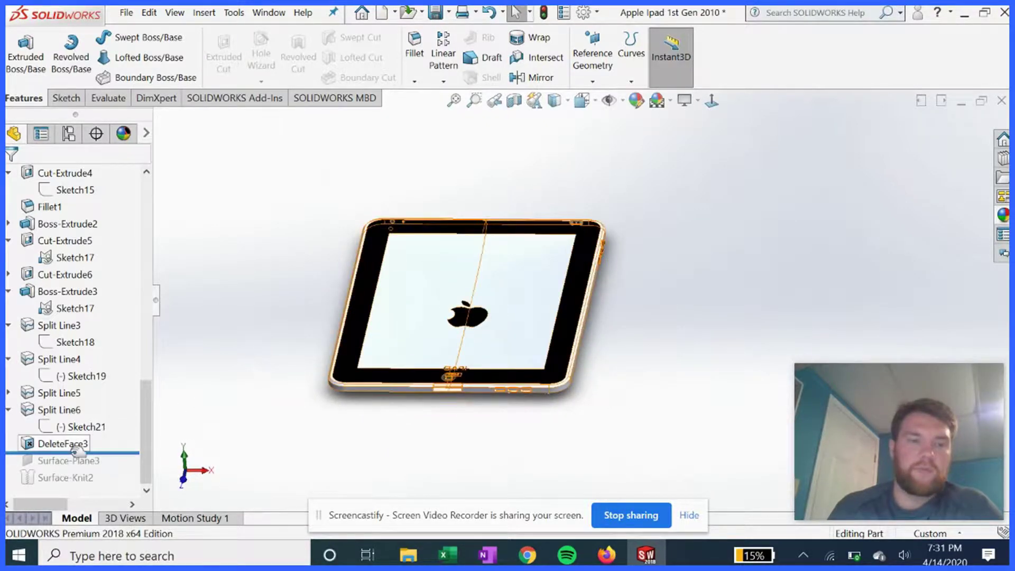
pyautogui.moveTo(77, 450); pyautogui.dragTo(83, 460)
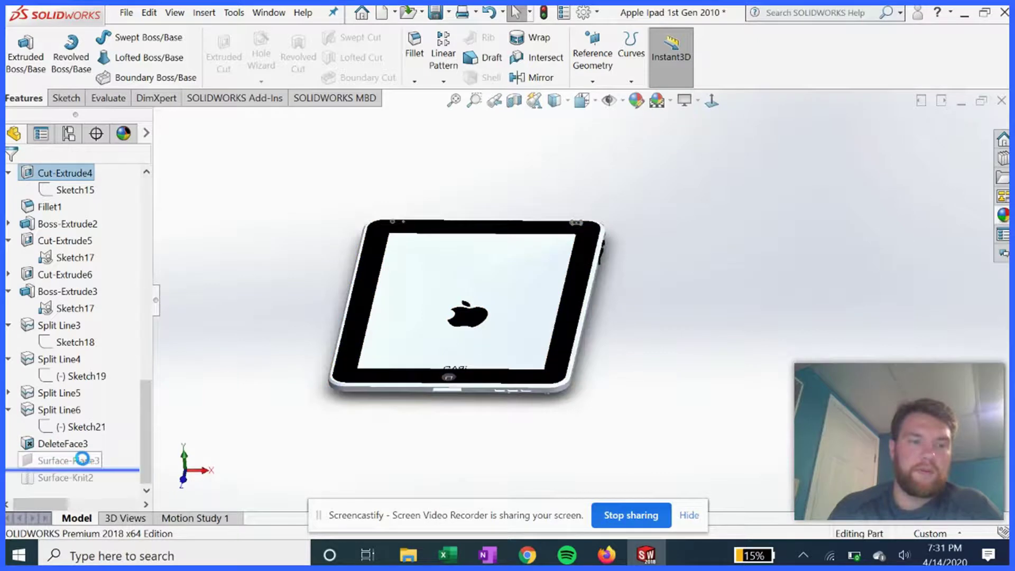
pyautogui.click(407, 326)
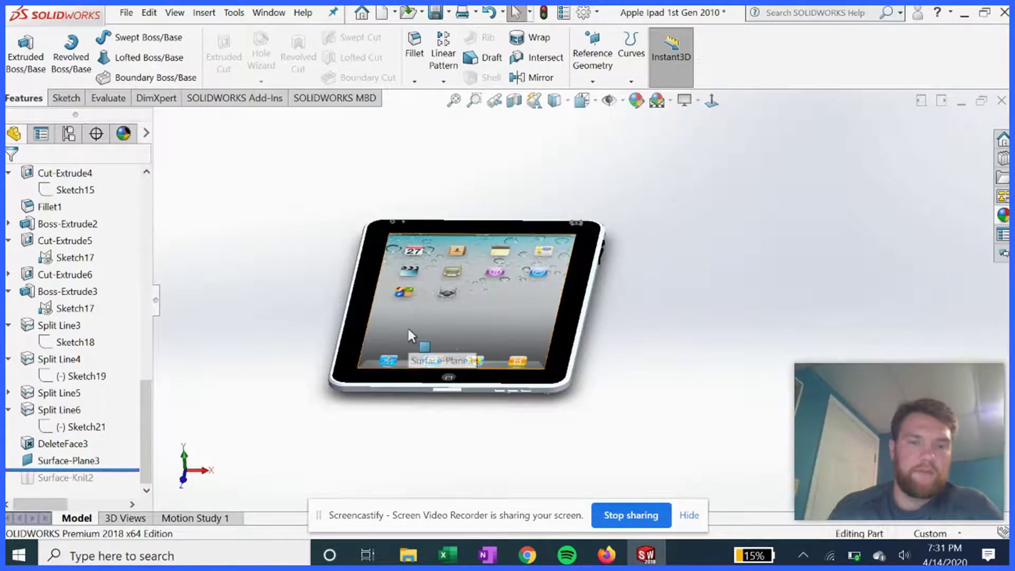
pyautogui.rightClick(74, 460)
pyautogui.click(86, 200)
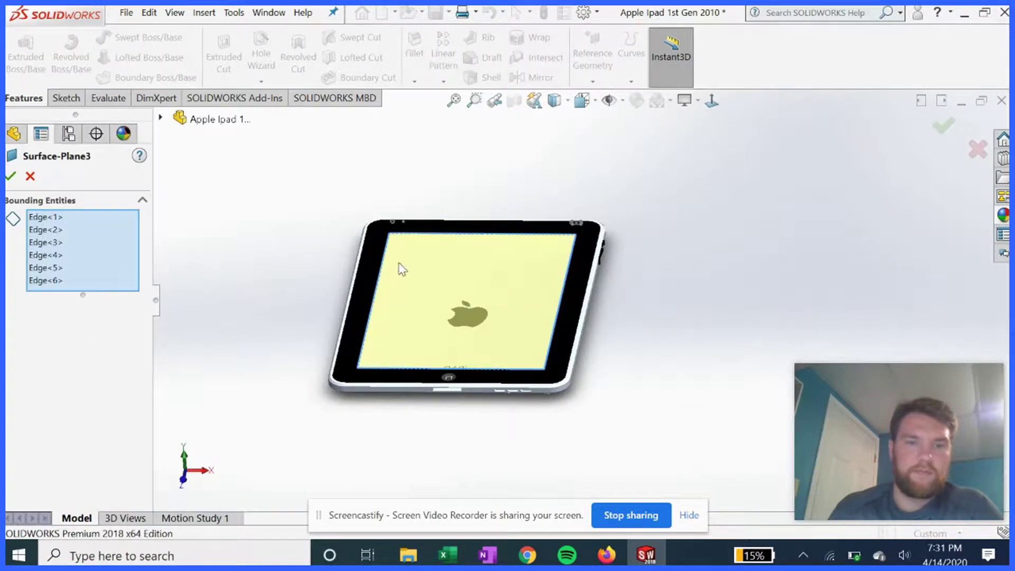
pyautogui.moveTo(471, 356); pyautogui.dragTo(470, 381, button='middle')
pyautogui.click(13, 177)
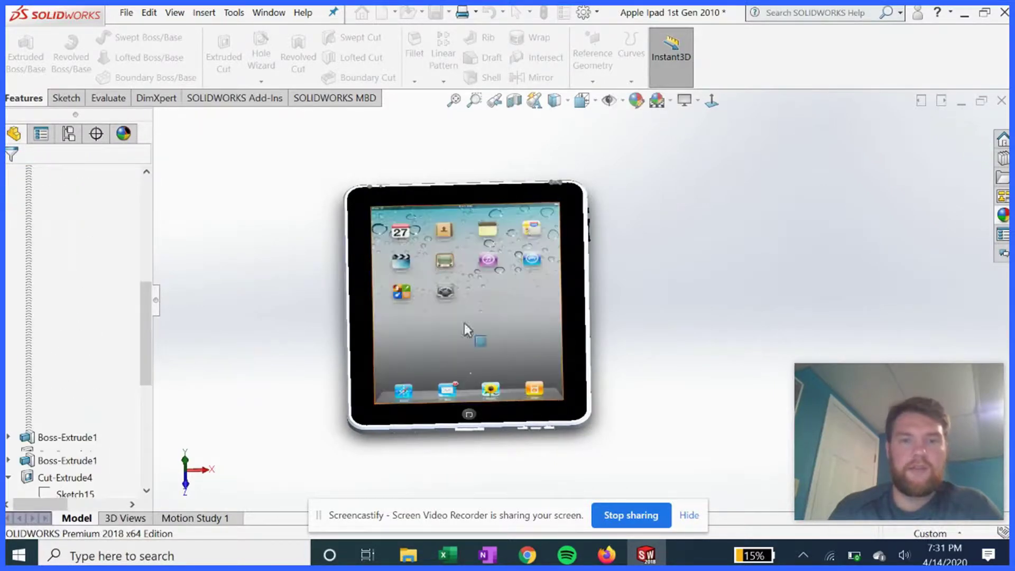
pyautogui.moveTo(464, 336); pyautogui.dragTo(424, 262, button='middle')
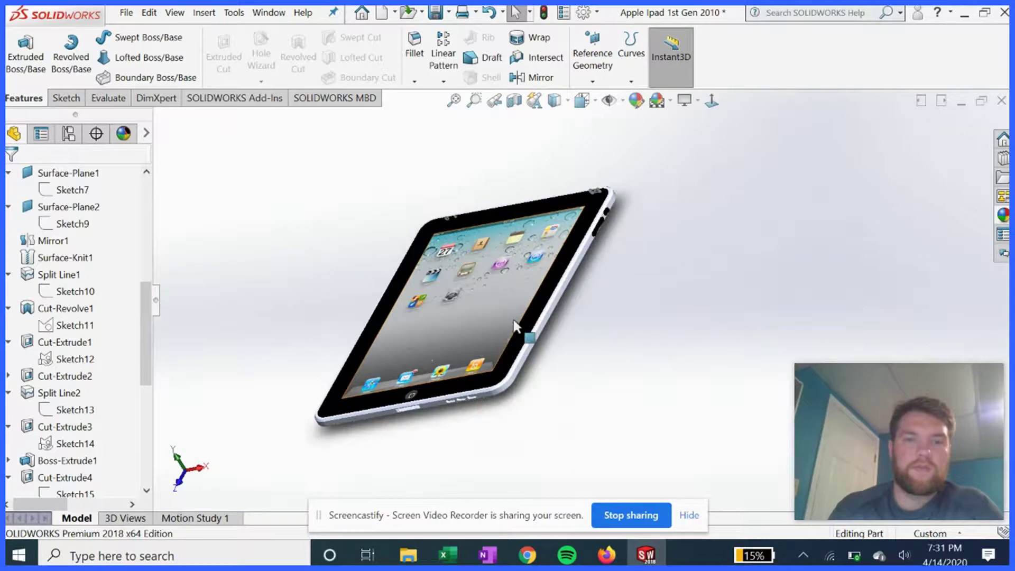
# Browse the Insert > Surface menu and close it without inserting anything
pyautogui.scroll(-6, 110, 391)
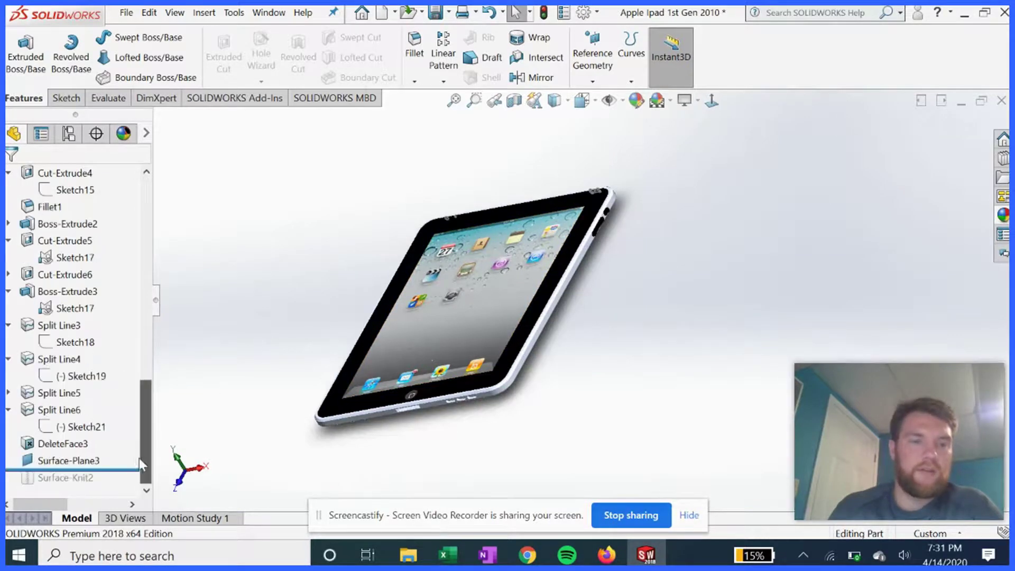
pyautogui.click(204, 13)
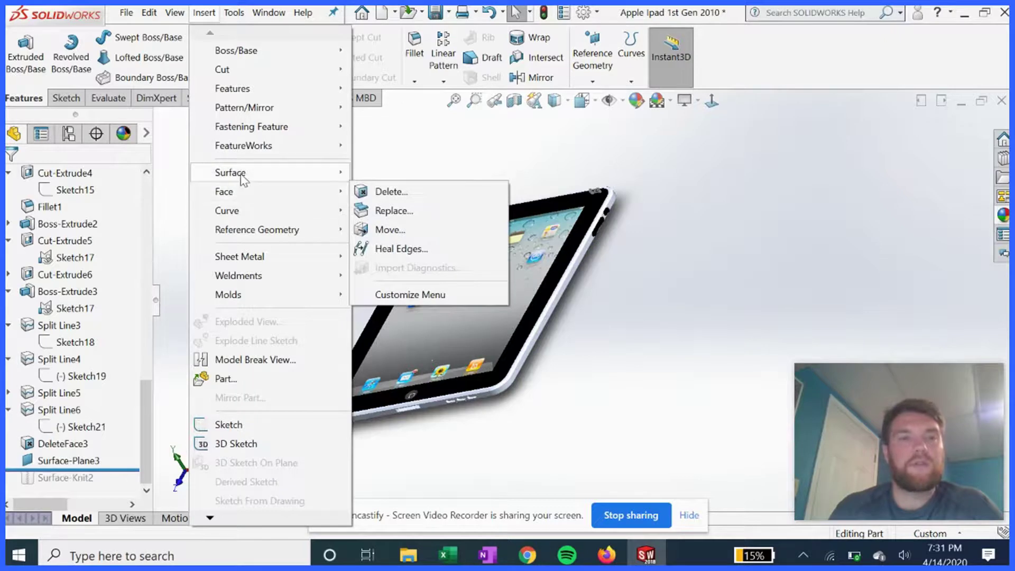
pyautogui.moveTo(265, 174)
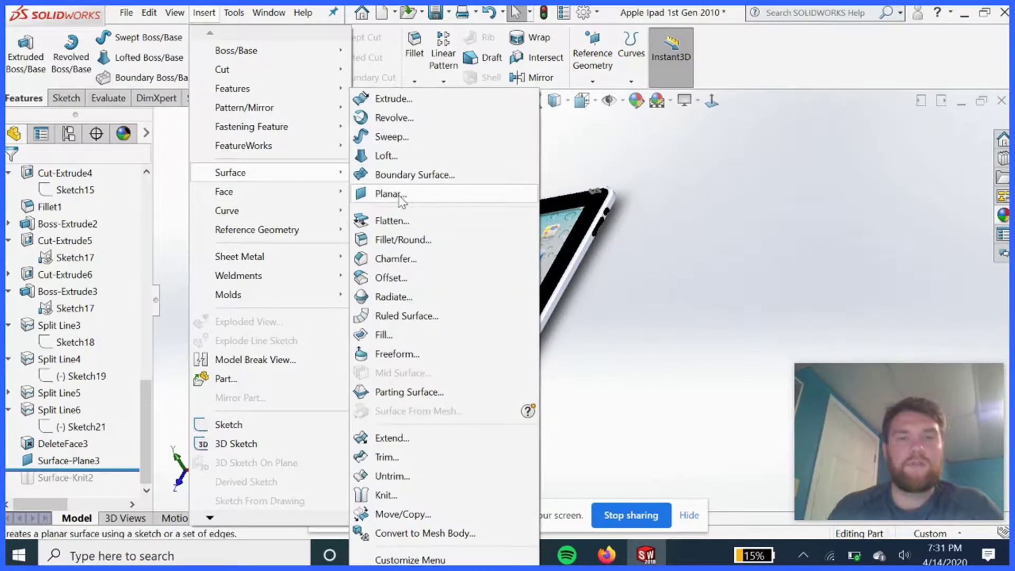
pyautogui.click(759, 195)
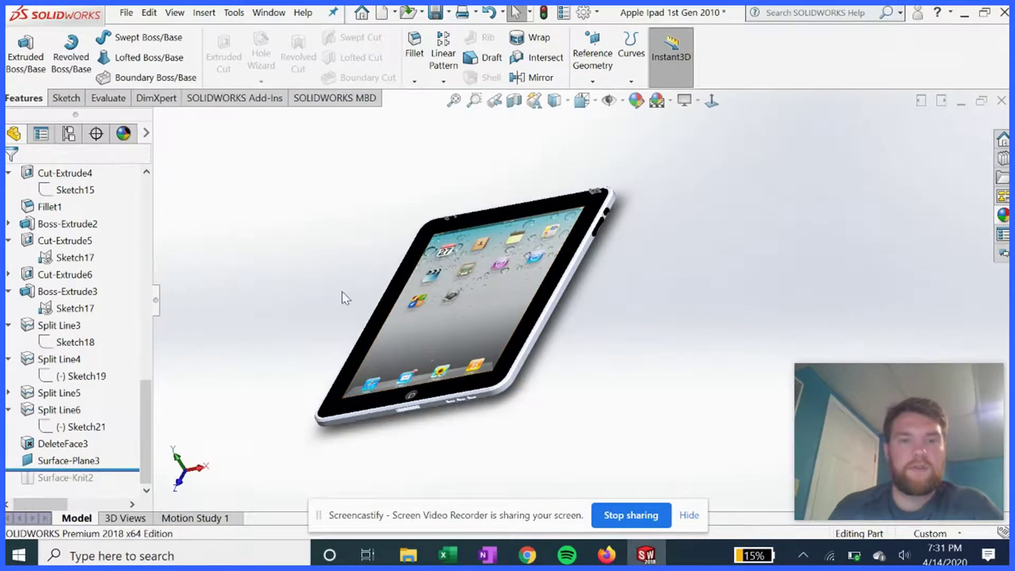
# Roll forward past Surface-Knit2, select it, and orbit the iPad to face the viewer
pyautogui.moveTo(345, 298); pyautogui.dragTo(322, 276, button='middle')
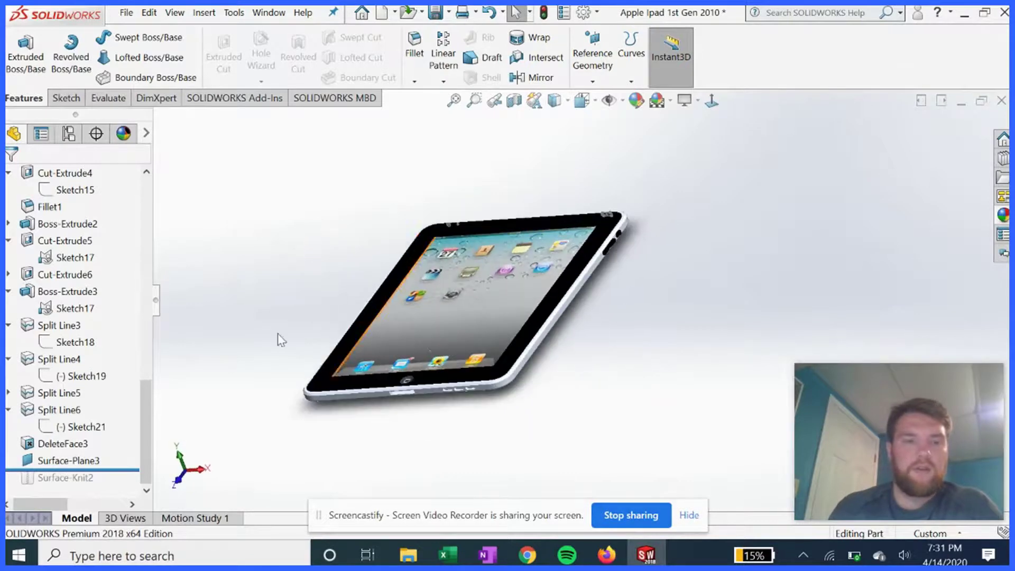
pyautogui.moveTo(125, 470); pyautogui.dragTo(115, 482)
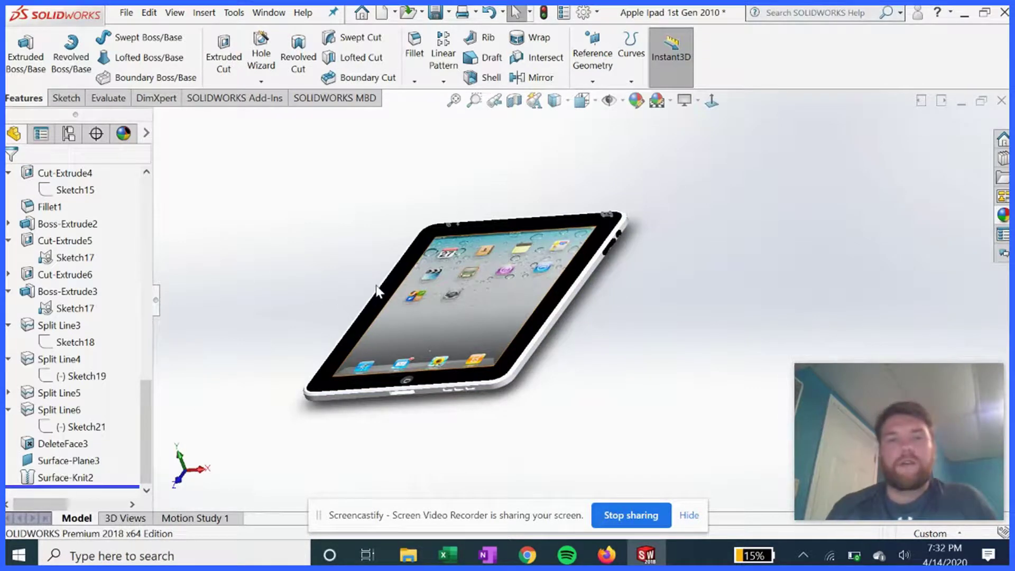
pyautogui.click(80, 477)
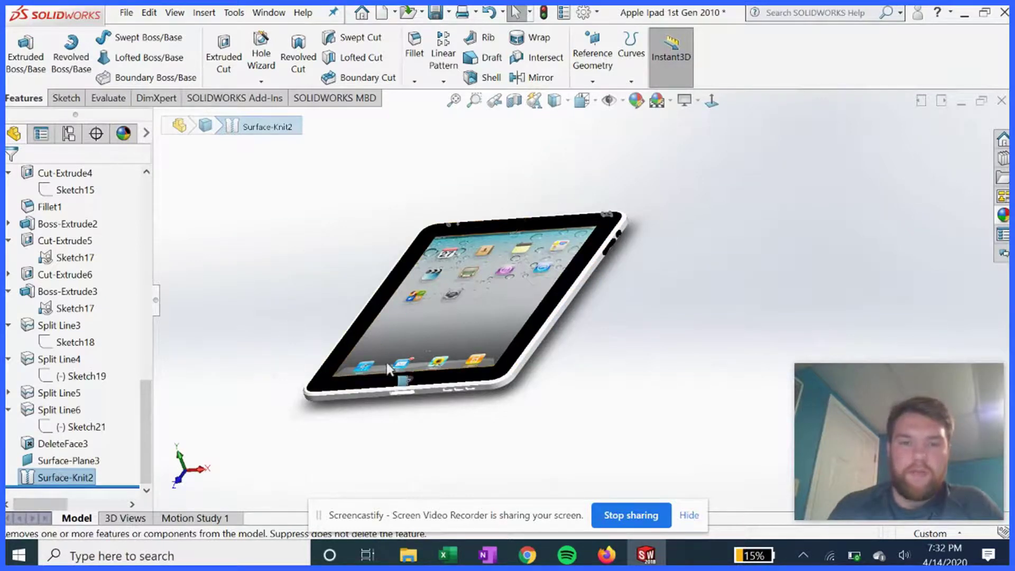
pyautogui.moveTo(392, 307); pyautogui.dragTo(430, 298, button='middle')
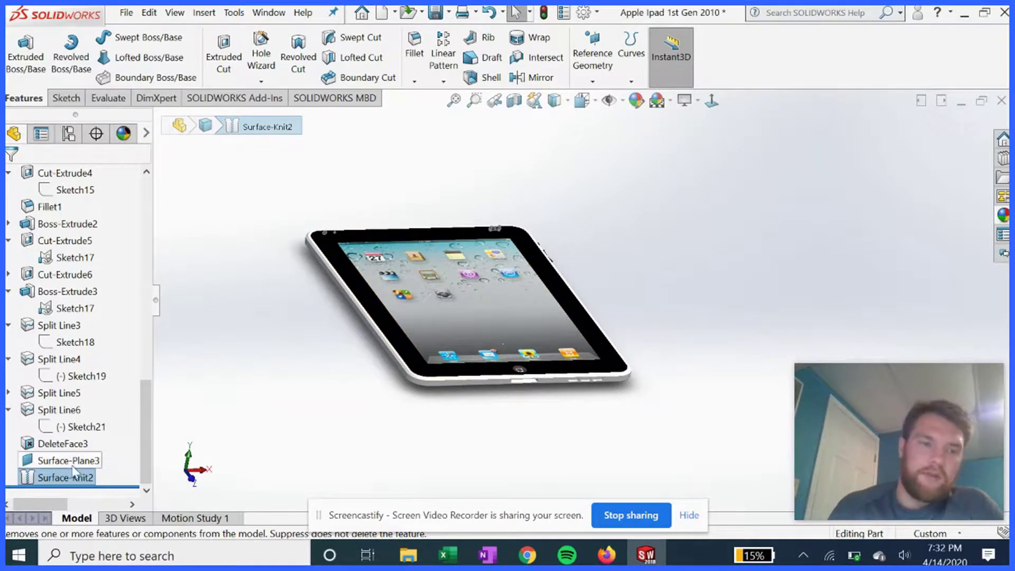
pyautogui.moveTo(330, 334); pyautogui.dragTo(411, 342, button='middle')
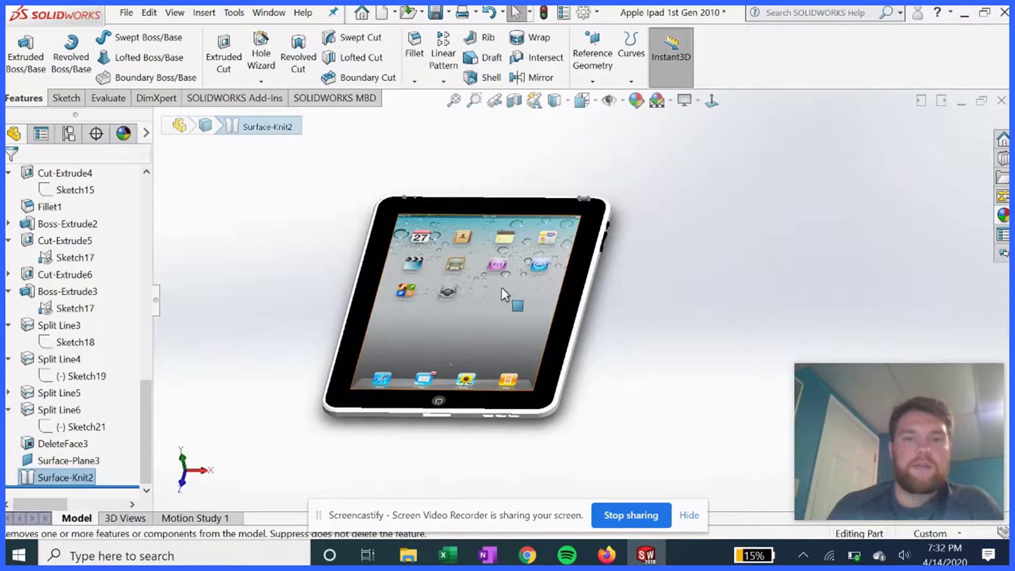
pyautogui.moveTo(502, 290); pyautogui.dragTo(489, 318, button='middle')
pyautogui.click(489, 318)
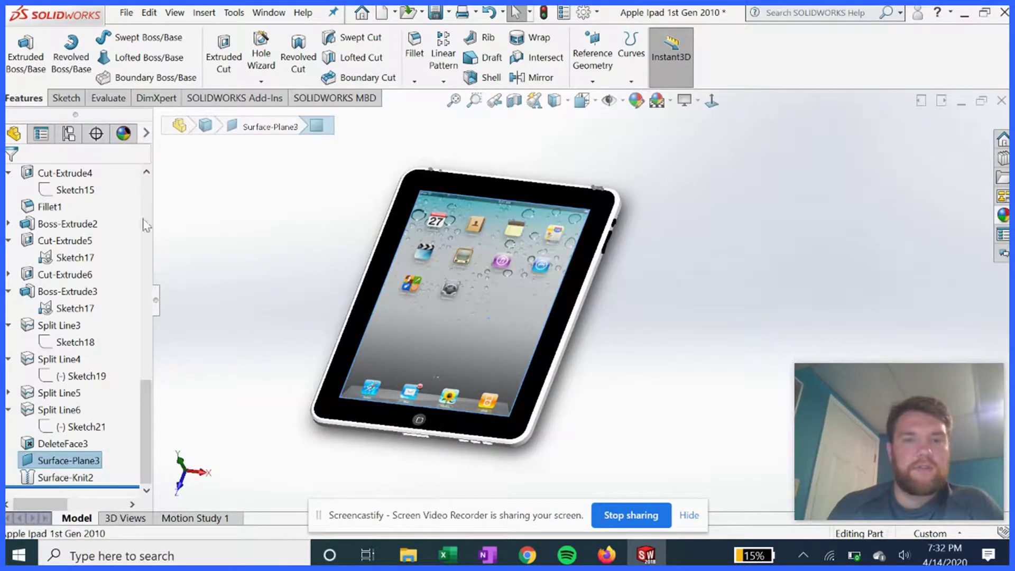
pyautogui.click(120, 134)
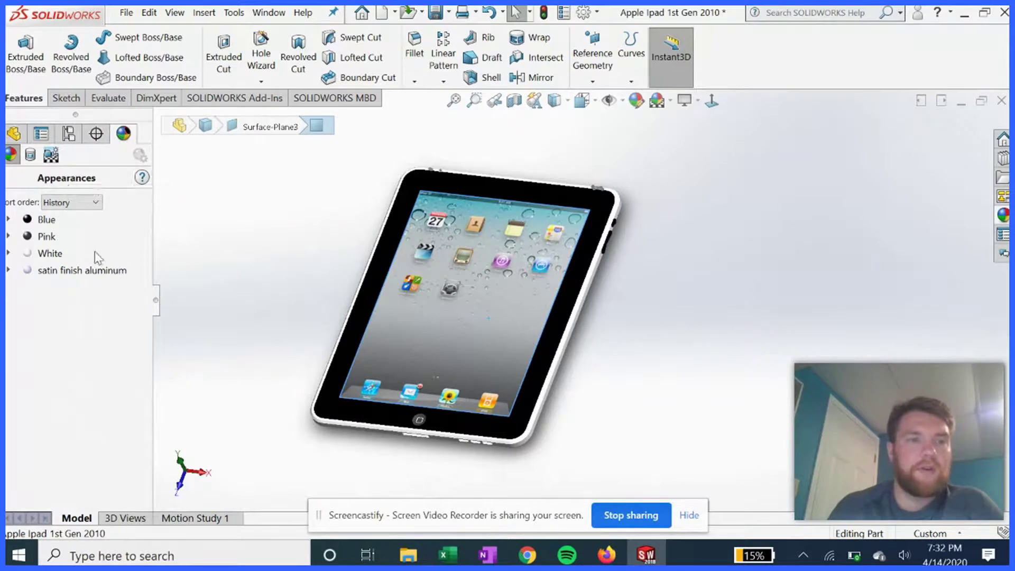
pyautogui.click(30, 155)
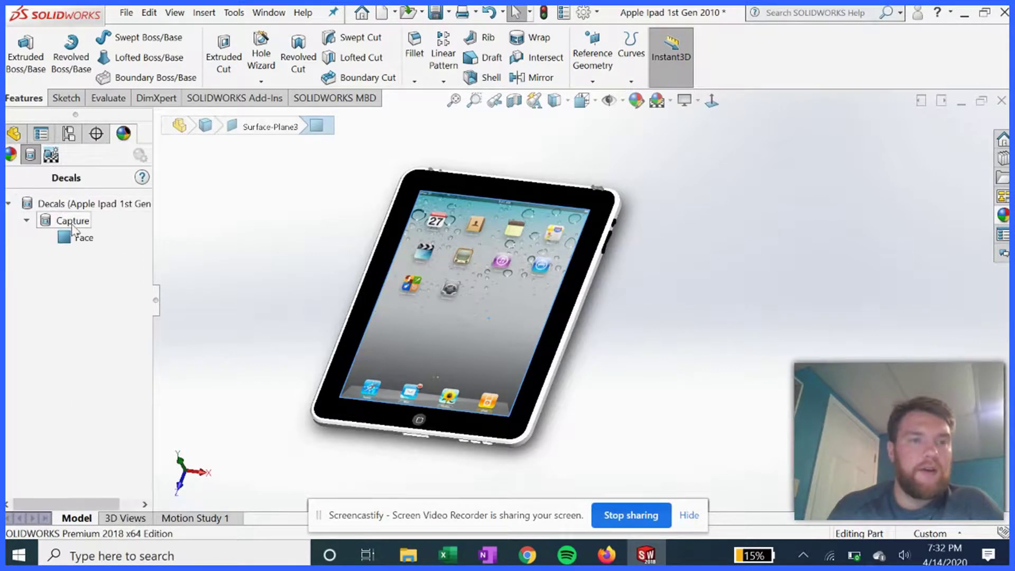
pyautogui.rightClick(73, 224)
pyautogui.click(137, 257)
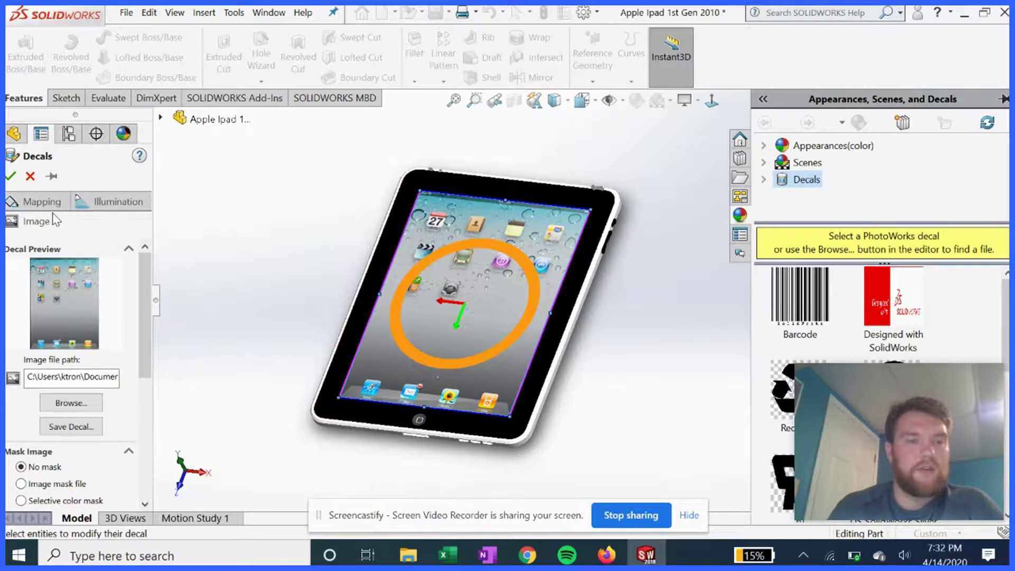
pyautogui.click(15, 177)
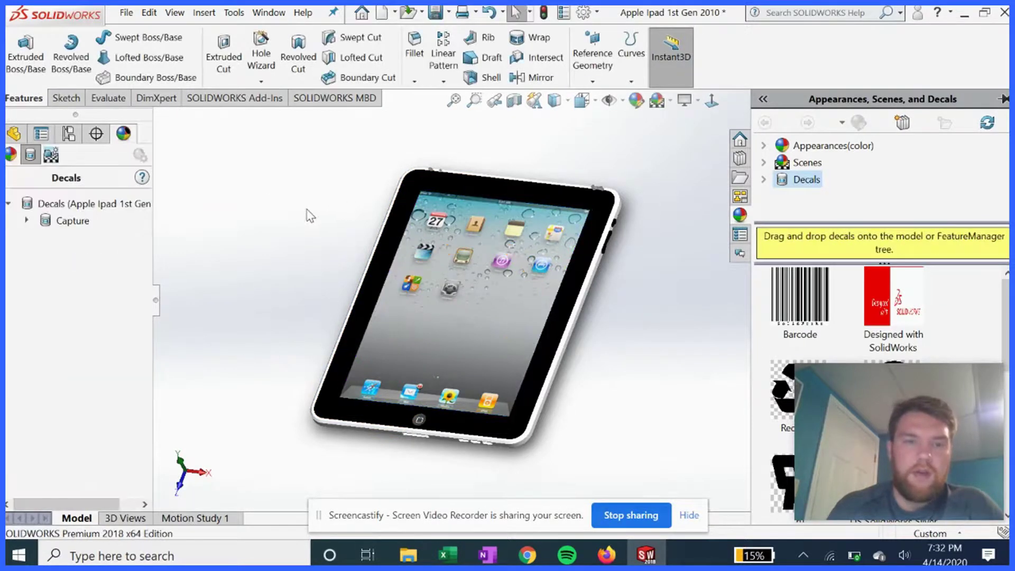
pyautogui.click(40, 133)
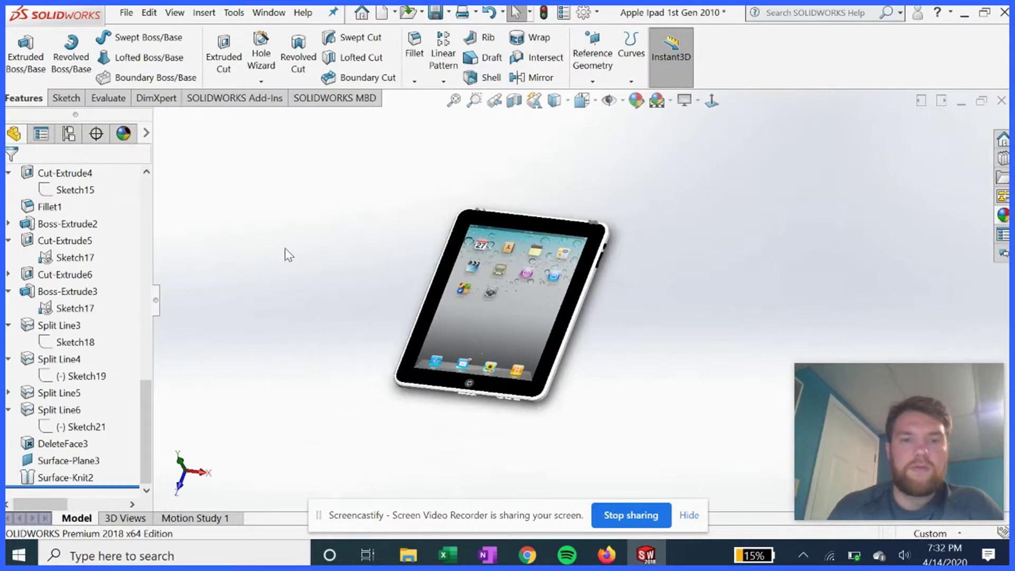
pyautogui.moveTo(341, 299); pyautogui.dragTo(227, 343, button='middle')
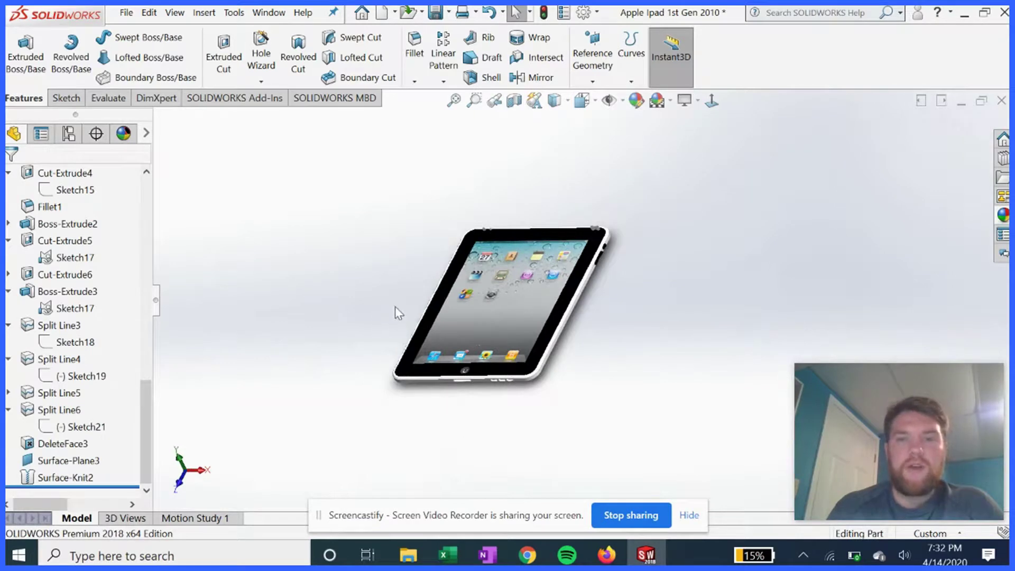
pyautogui.moveTo(396, 310); pyautogui.dragTo(429, 331, button='middle')
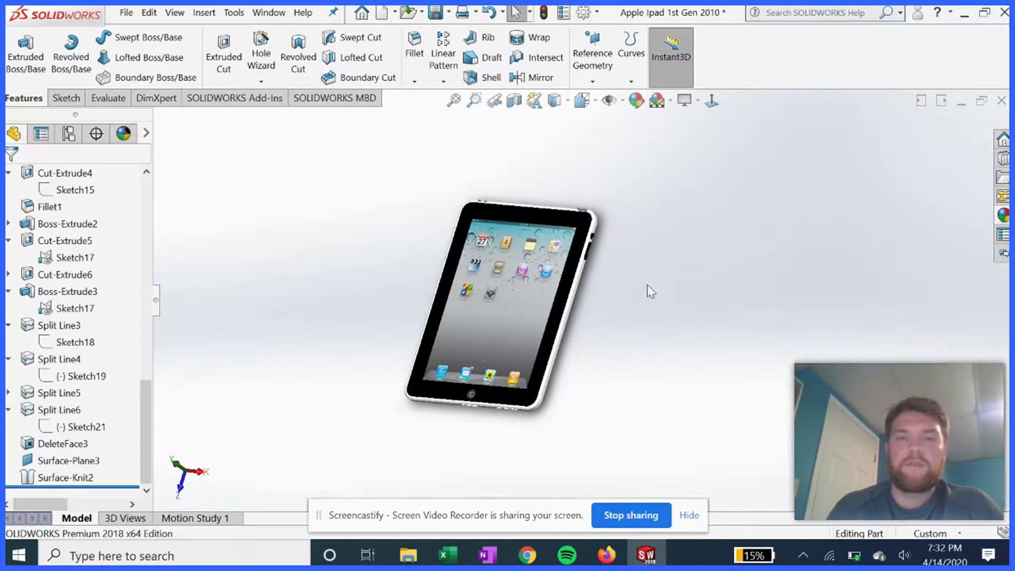
pyautogui.moveTo(645, 287); pyautogui.dragTo(647, 283, button='middle')
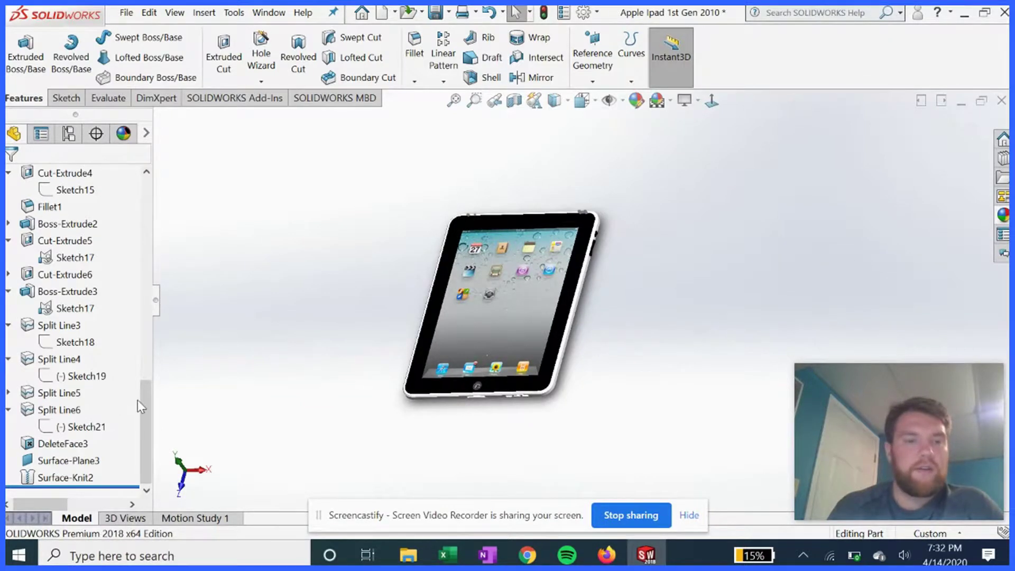
pyautogui.moveTo(144, 398); pyautogui.dragTo(144, 195)
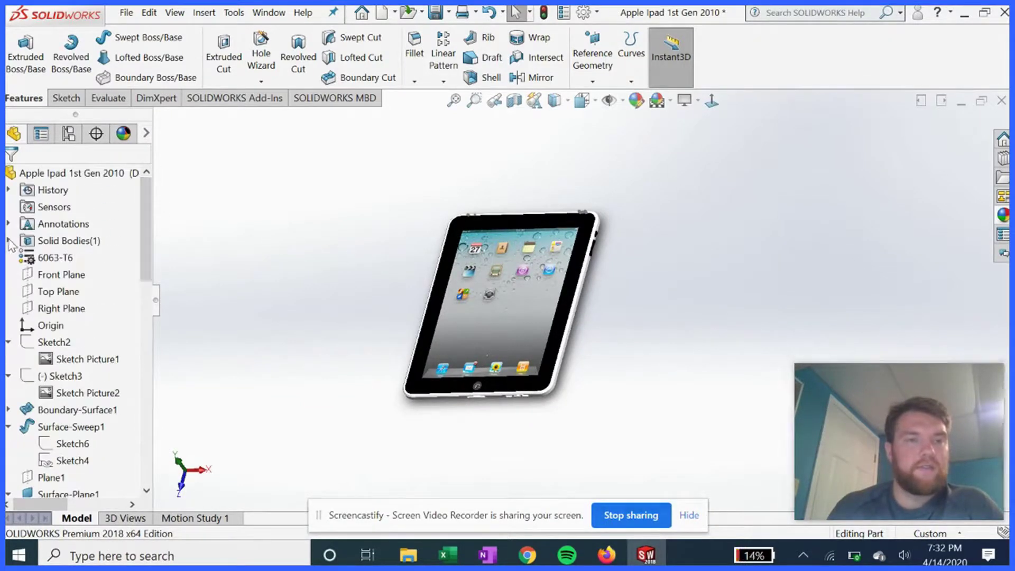
pyautogui.moveTo(335, 303); pyautogui.dragTo(349, 276, button='middle')
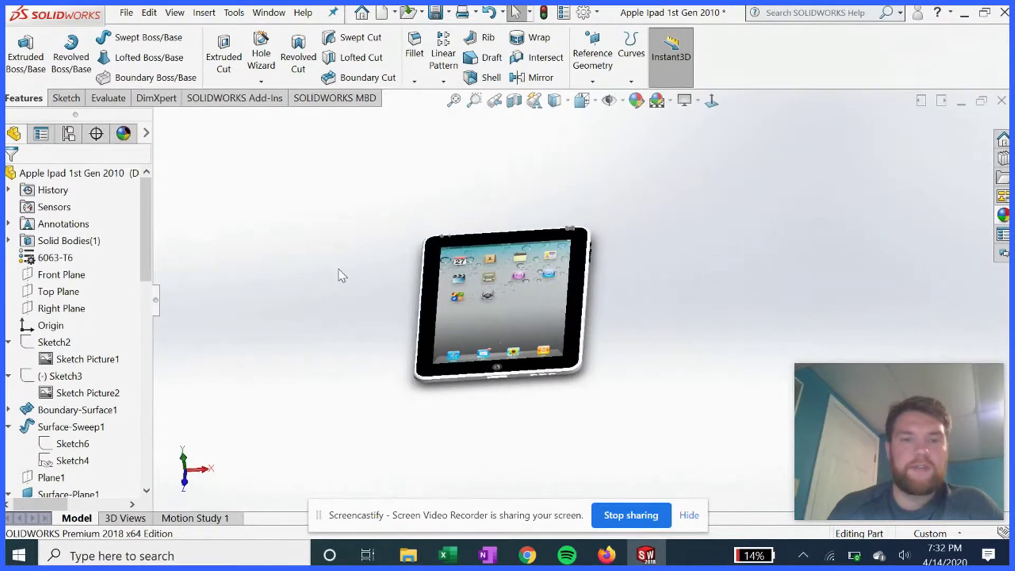
pyautogui.moveTo(321, 280); pyautogui.dragTo(277, 275, button='middle')
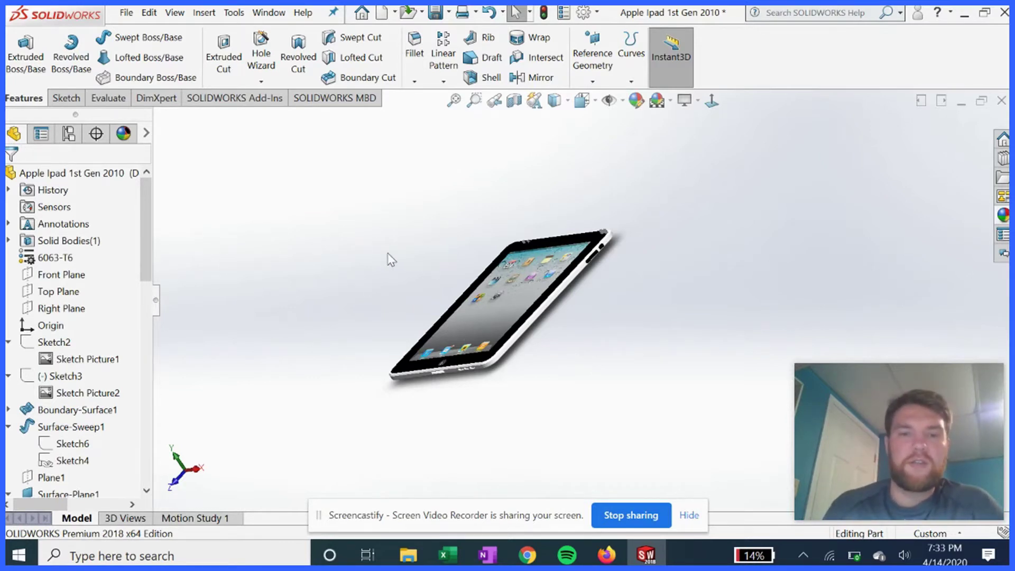
pyautogui.moveTo(387, 253); pyautogui.dragTo(397, 259, button='middle')
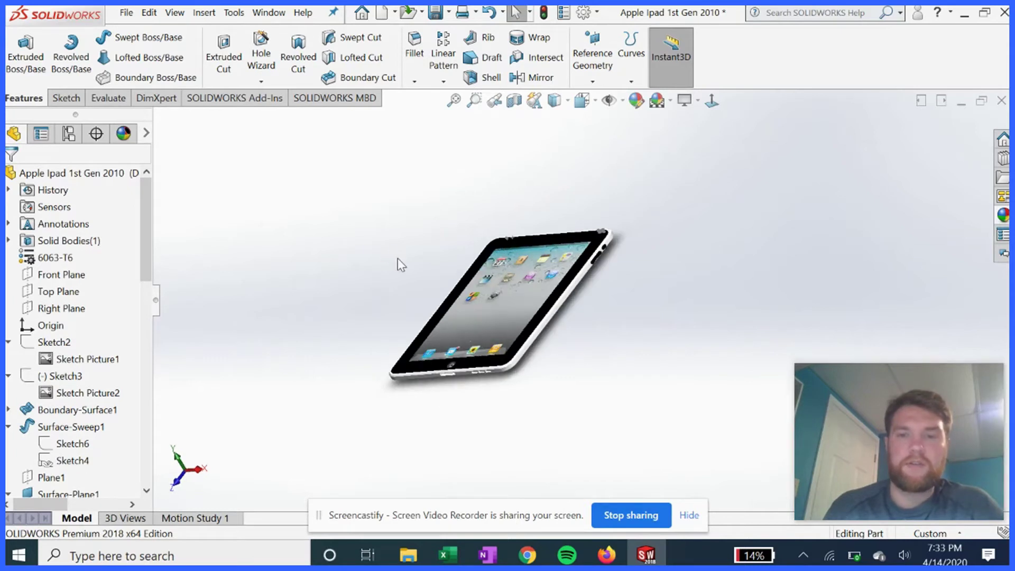